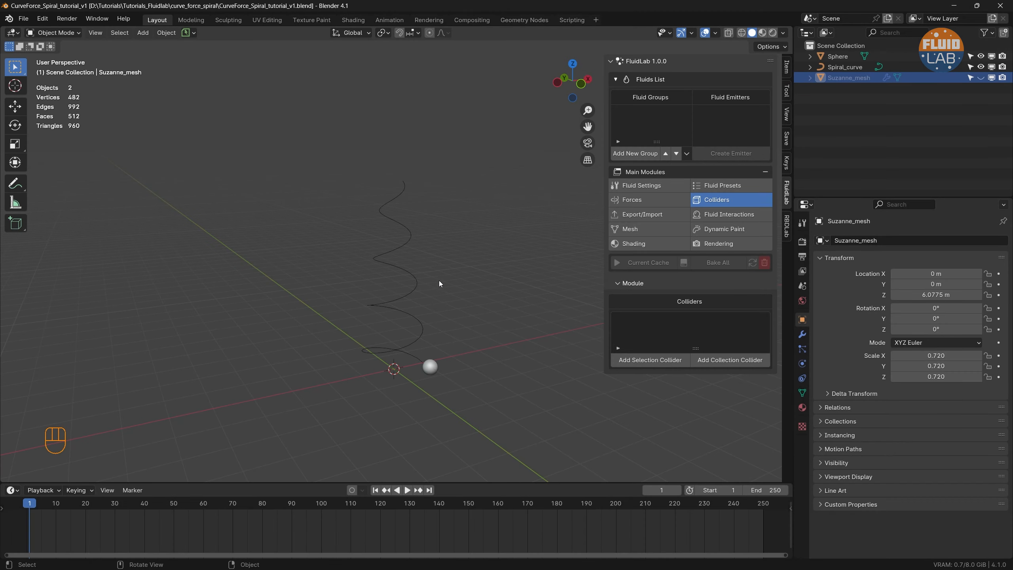
pyautogui.click(400, 312)
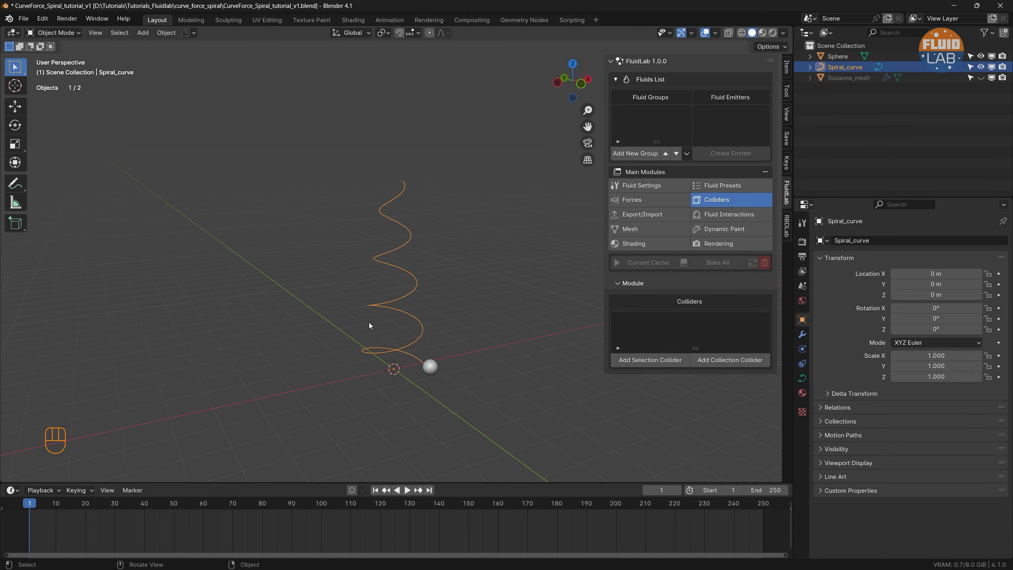
pyautogui.hotkey('shift', 'a')
pyautogui.moveTo(248, 349)
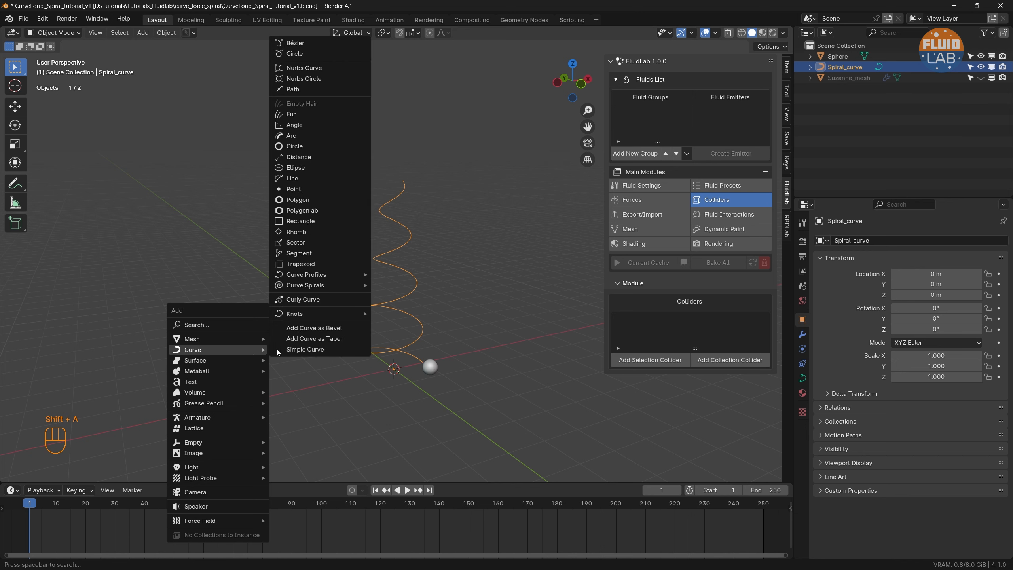
pyautogui.moveTo(310, 287)
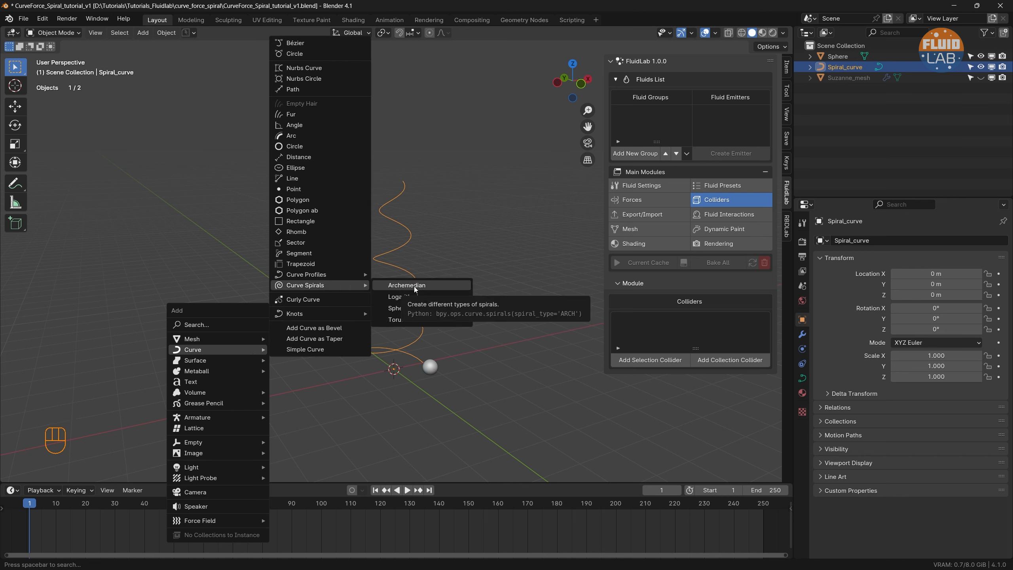
# Step: Create an InFlow fluid group from the sphere at the spiral's base, add its emitter, and play the simulation
pyautogui.click(430, 367)
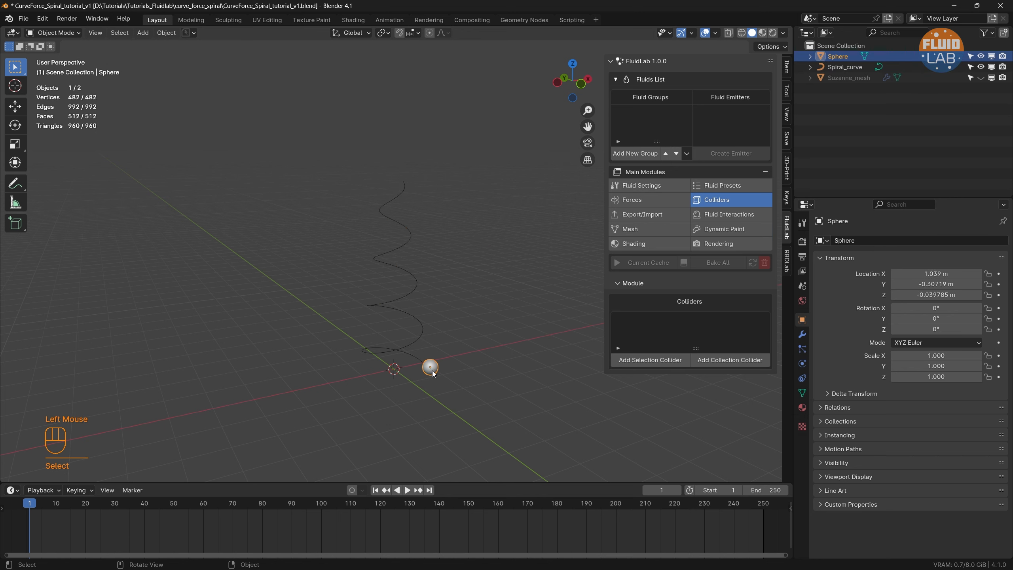
pyautogui.press('KP_7')
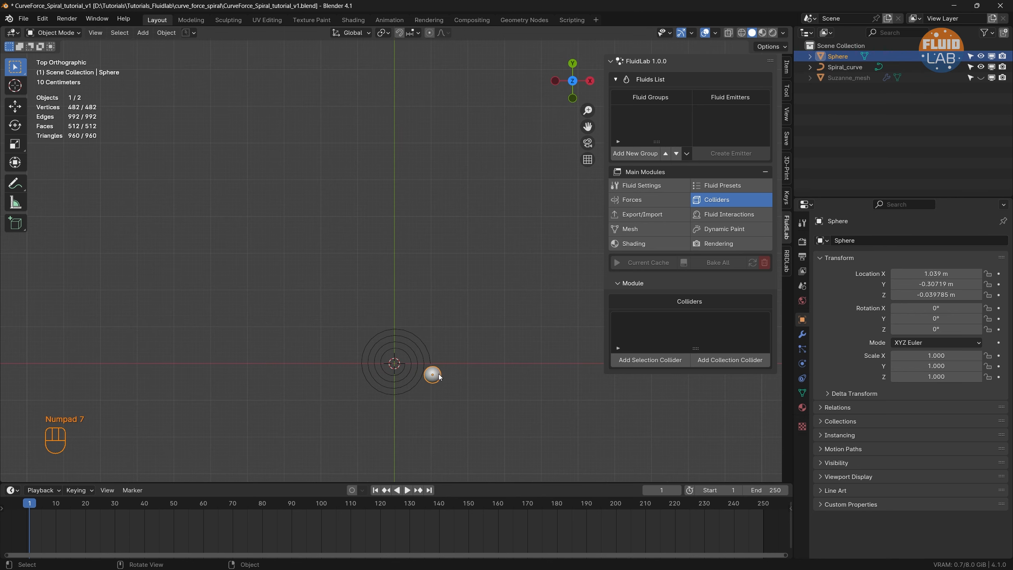
pyautogui.moveTo(442, 401); pyautogui.dragTo(435, 320, button='middle')
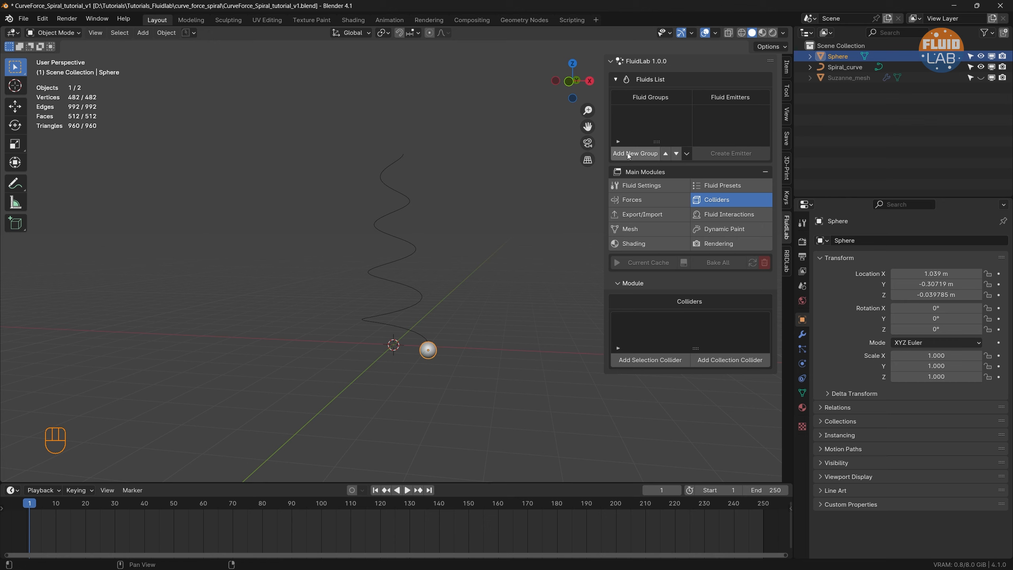
pyautogui.click(641, 152)
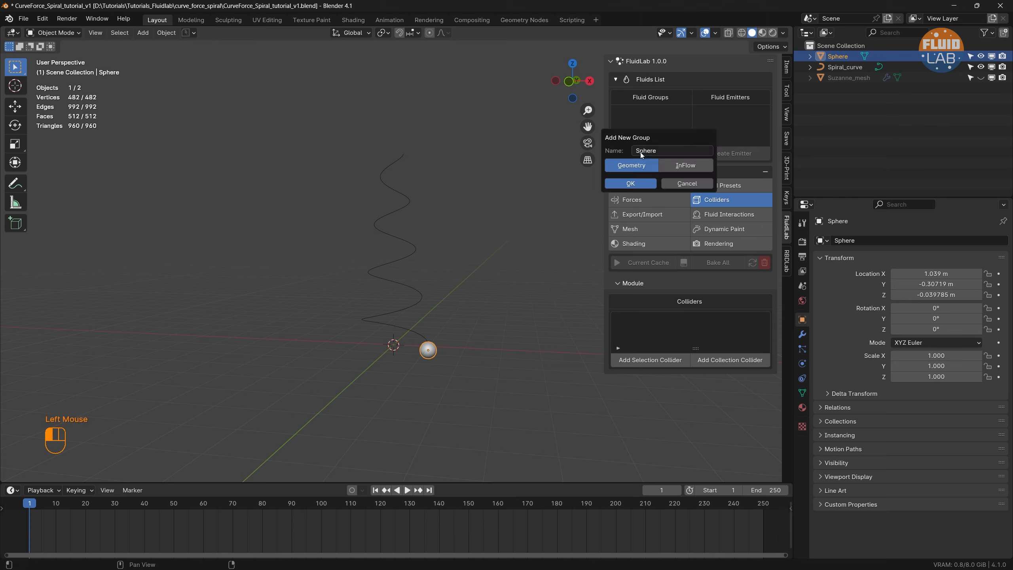
pyautogui.click(694, 165)
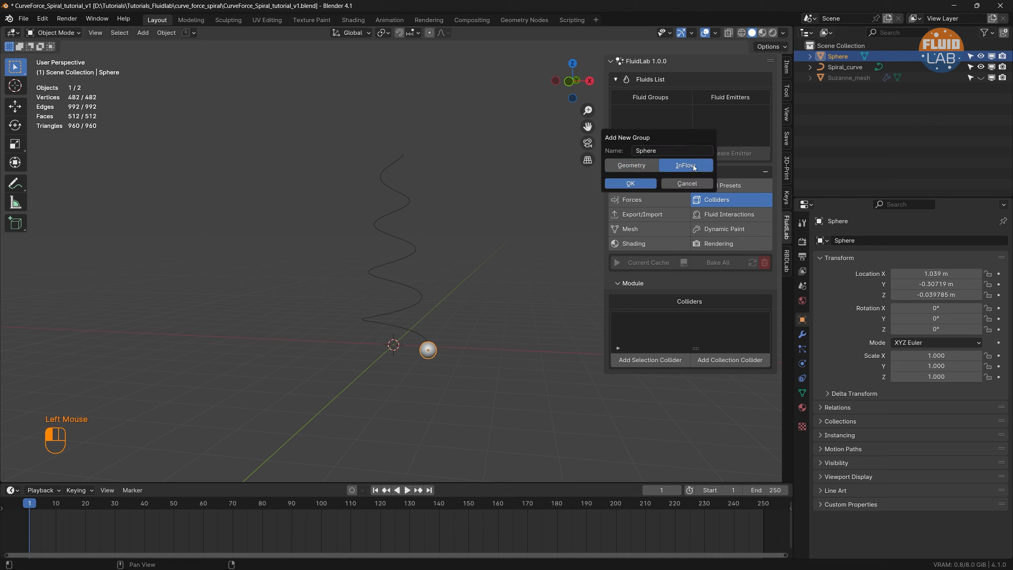
pyautogui.click(635, 185)
pyautogui.click(714, 153)
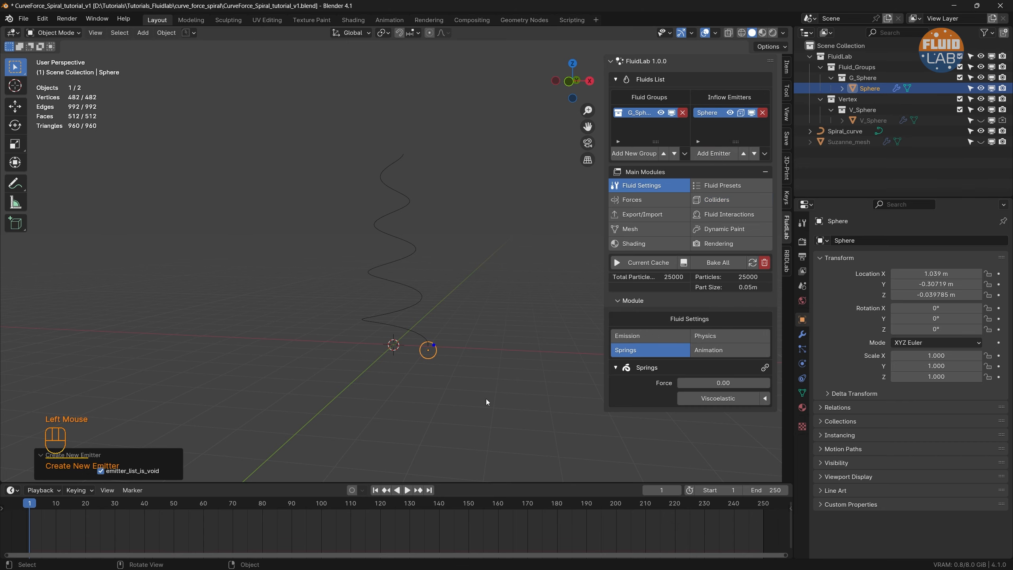
pyautogui.press('space')
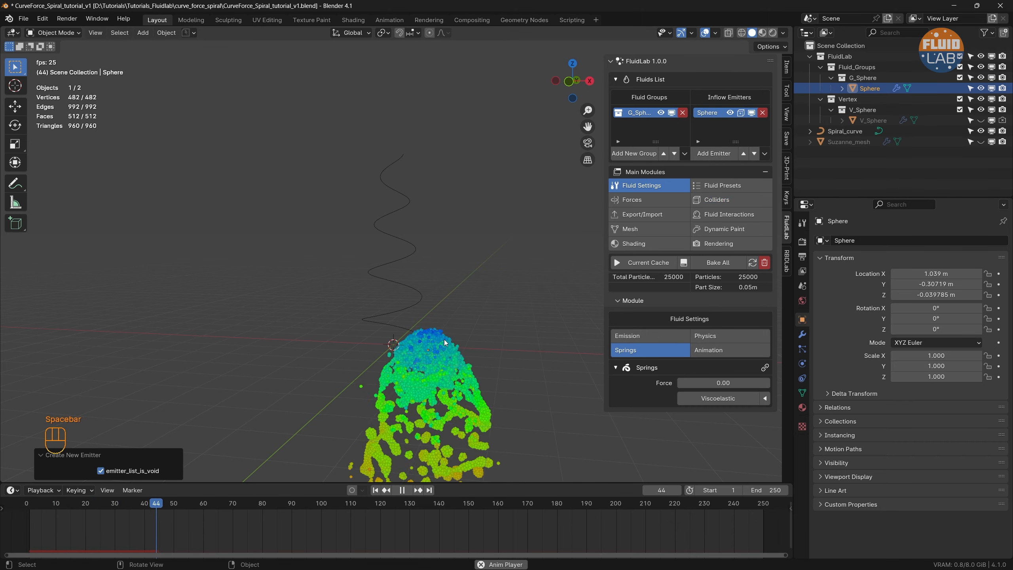
pyautogui.press('space')
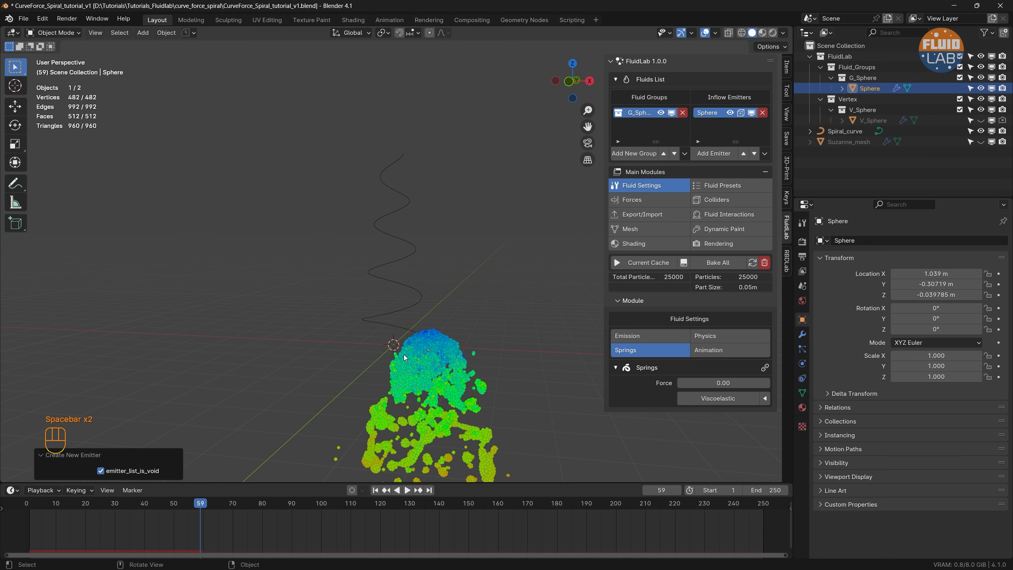
# Step: Set the sphere emitter's particle size to 0.02 m in the emission settings and play the simulation
pyautogui.click(647, 337)
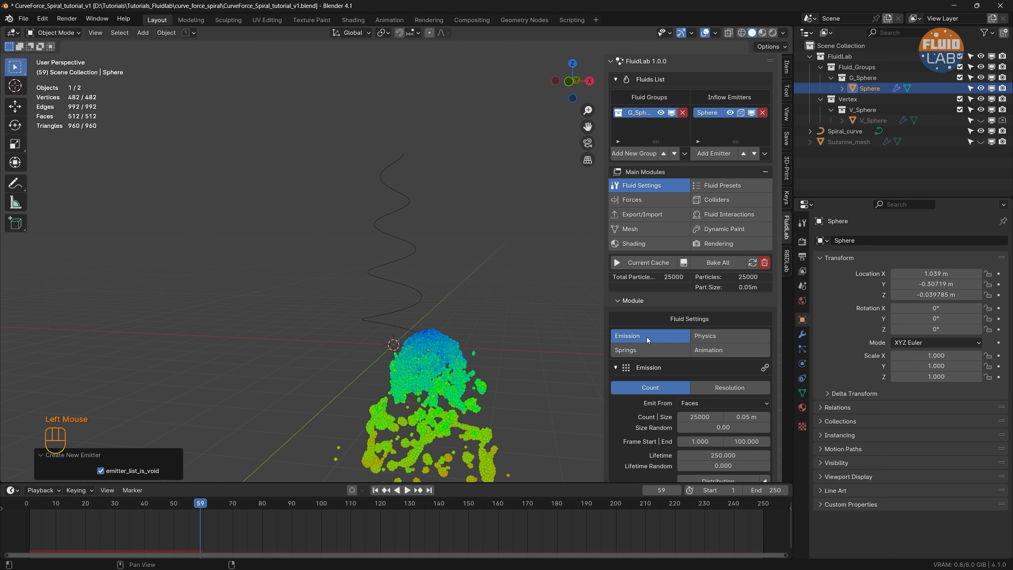
pyautogui.doubleClick(747, 417)
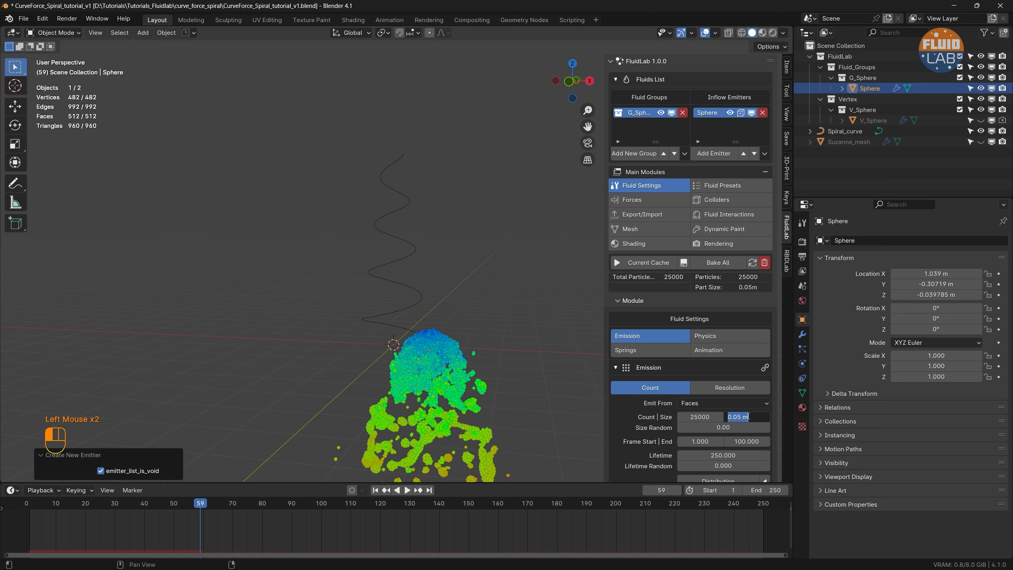
pyautogui.write('0.02')
pyautogui.press('Return')
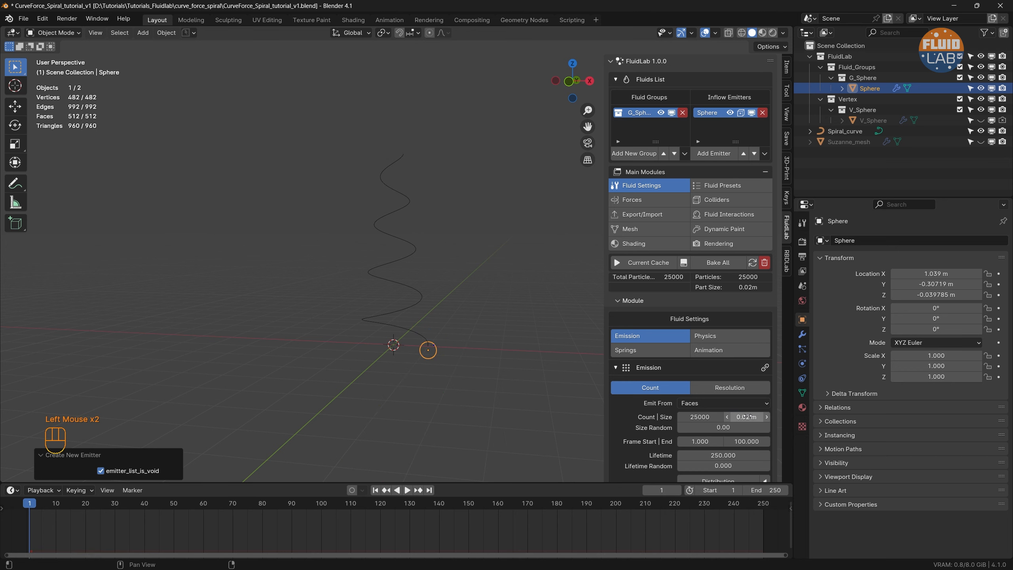
pyautogui.press('space')
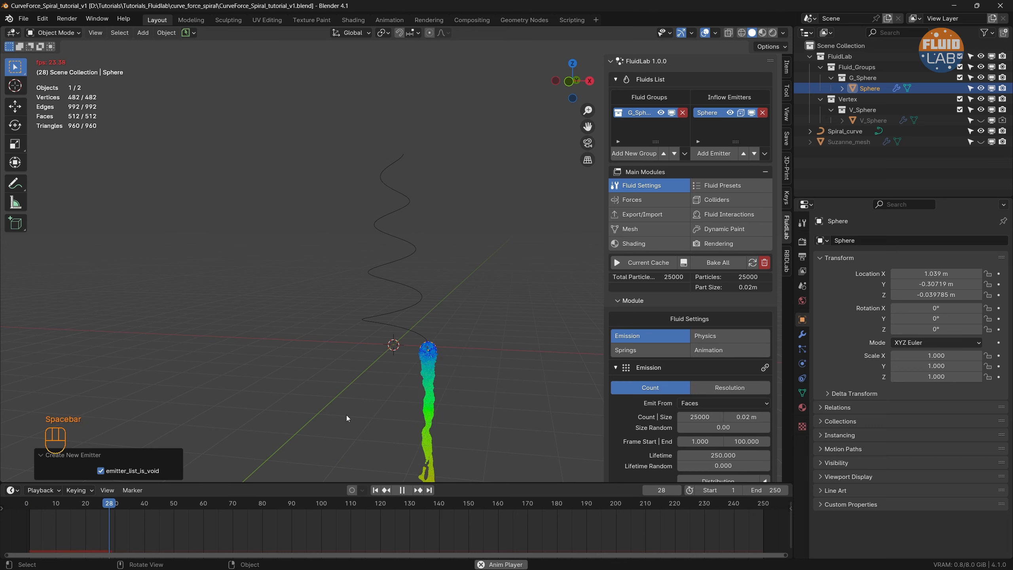
pyautogui.press('space')
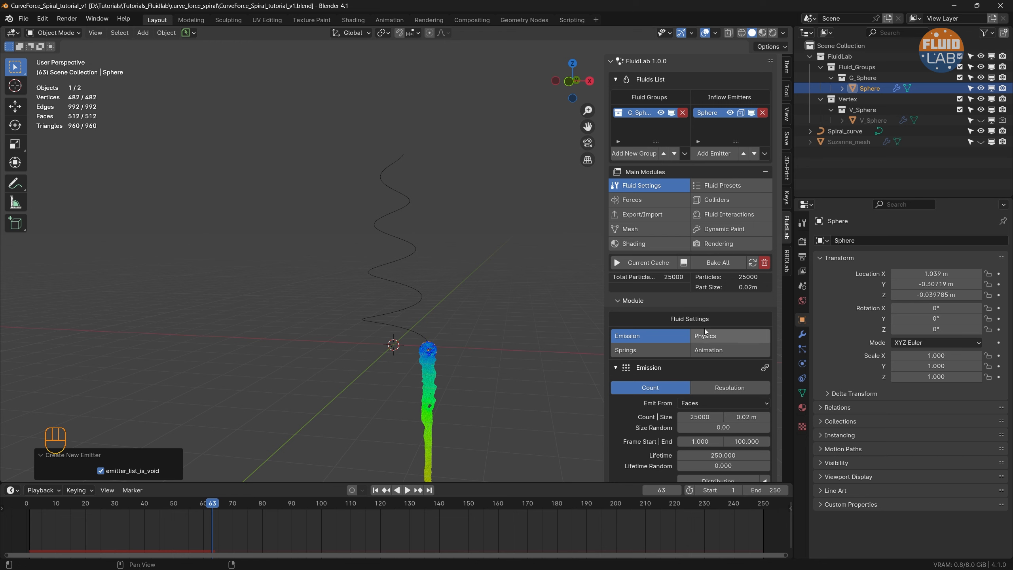
# Step: Set the fluid's Gravity field weight to 0 in the physics settings, play the simulation, and return to the first frame
pyautogui.click(718, 344)
pyautogui.scroll(-2, 689, 425)
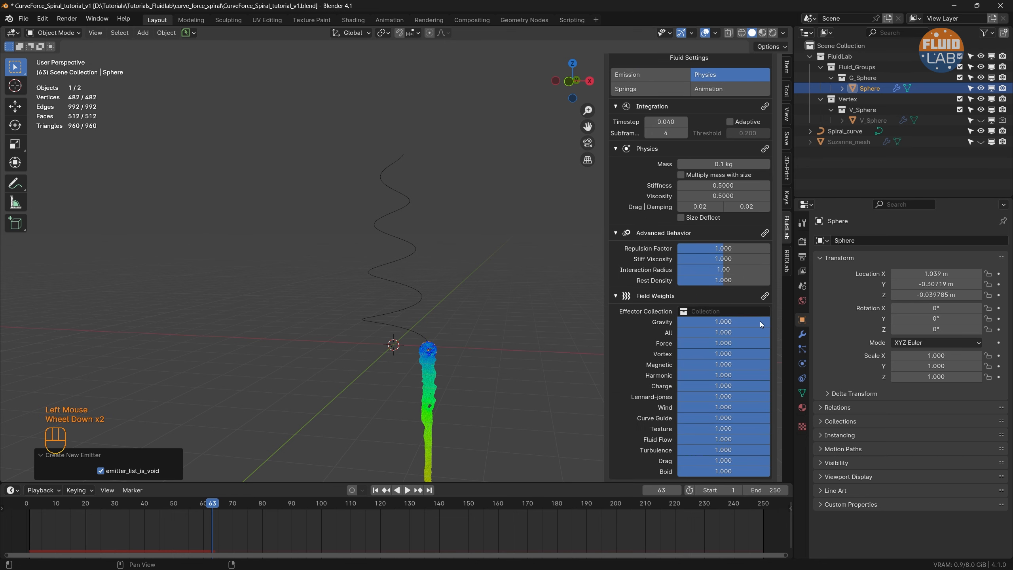
pyautogui.moveTo(760, 322); pyautogui.dragTo(678, 322)
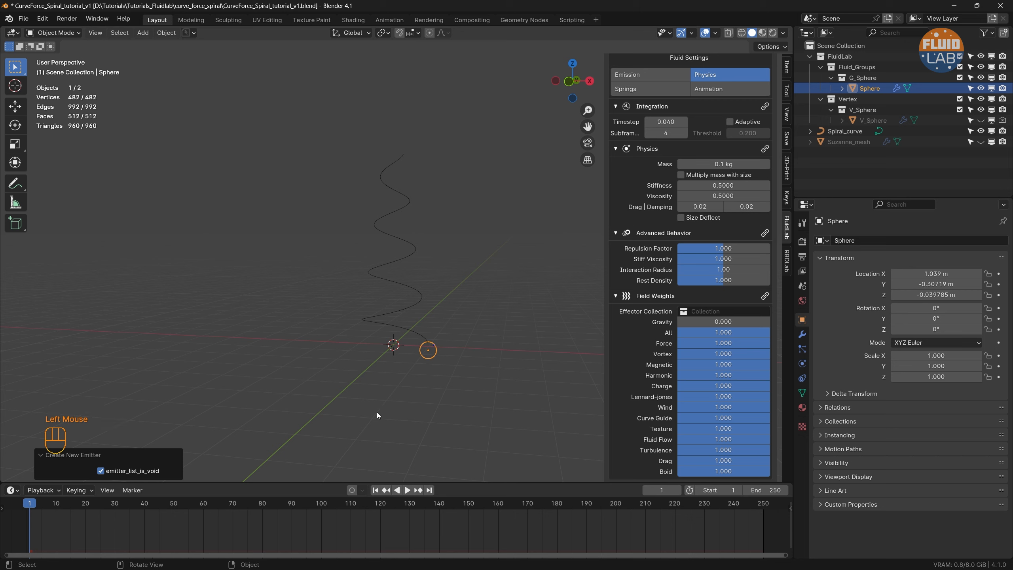
pyautogui.press('space')
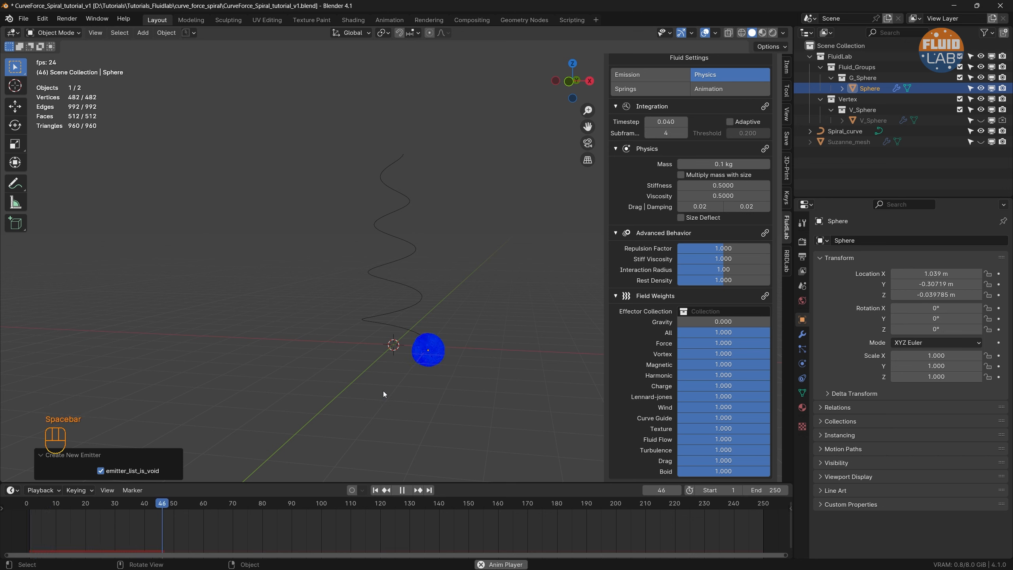
pyautogui.scroll(3, 434, 348)
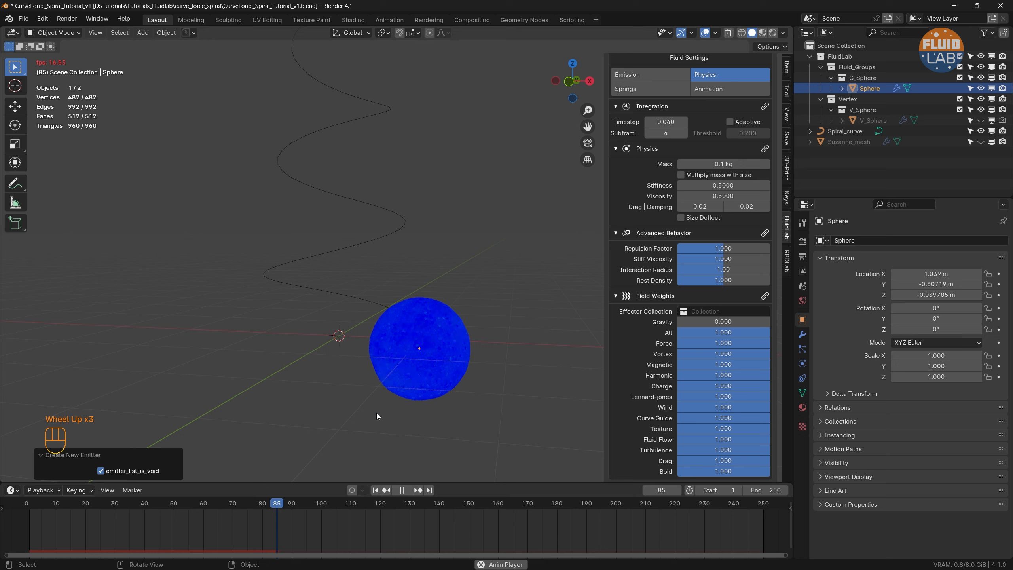
pyautogui.press('space')
pyautogui.scroll(-2, 408, 405)
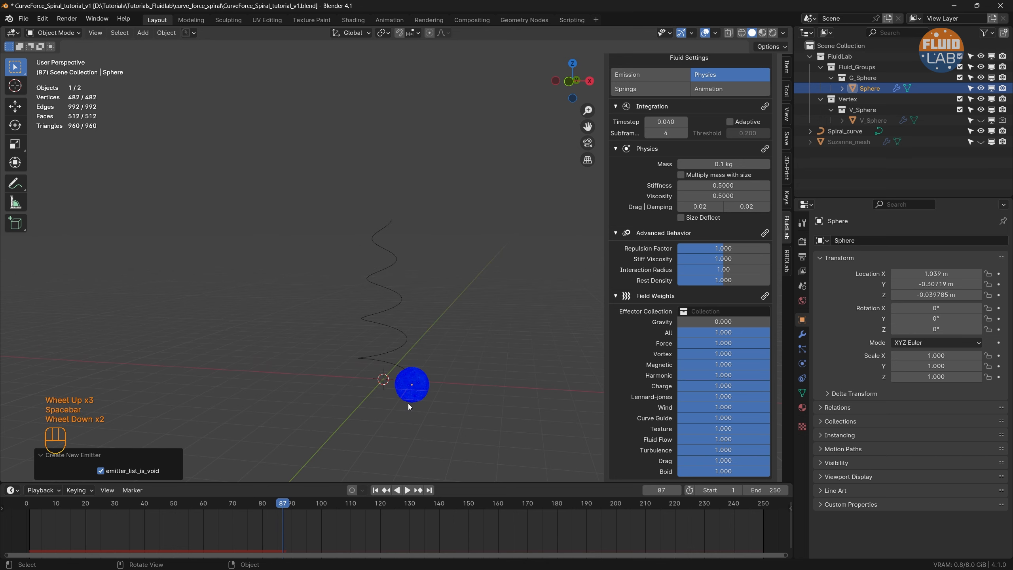
pyautogui.click(374, 490)
# Step: Select the spiral curve and add a global force group named Spiral_force
pyautogui.scroll(2, 654, 242)
pyautogui.scroll(3, 657, 244)
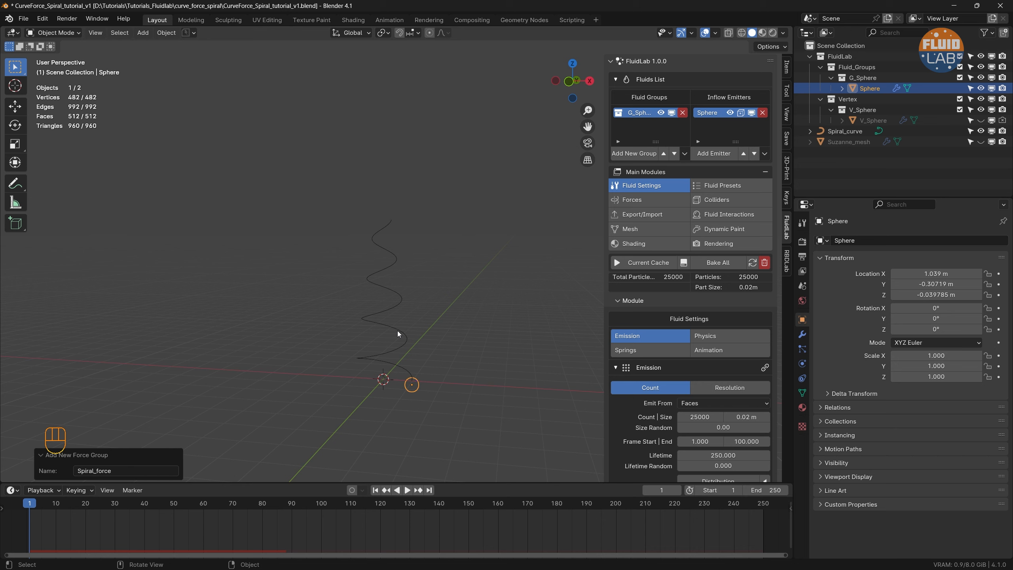
pyautogui.click(398, 331)
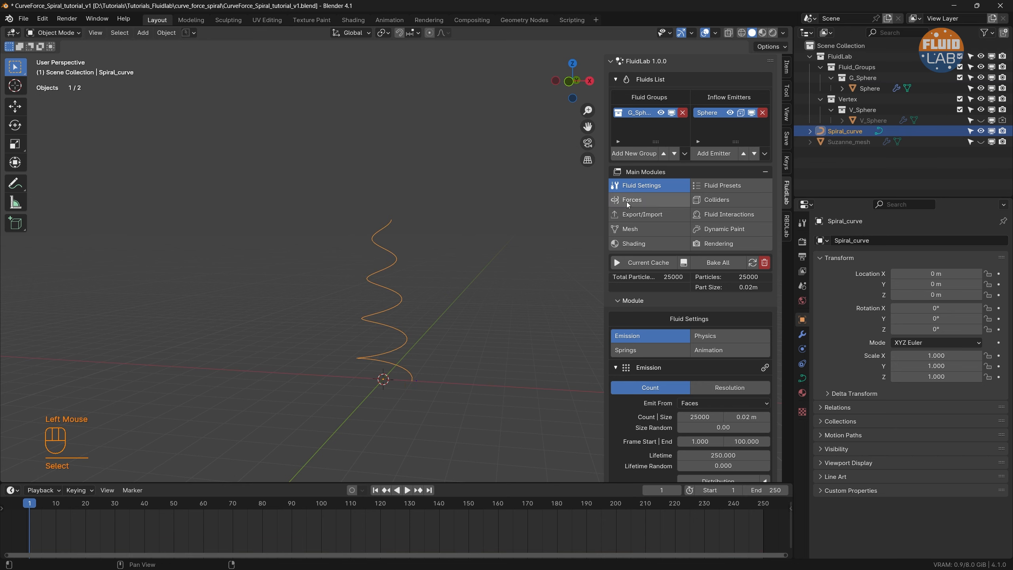
pyautogui.click(640, 199)
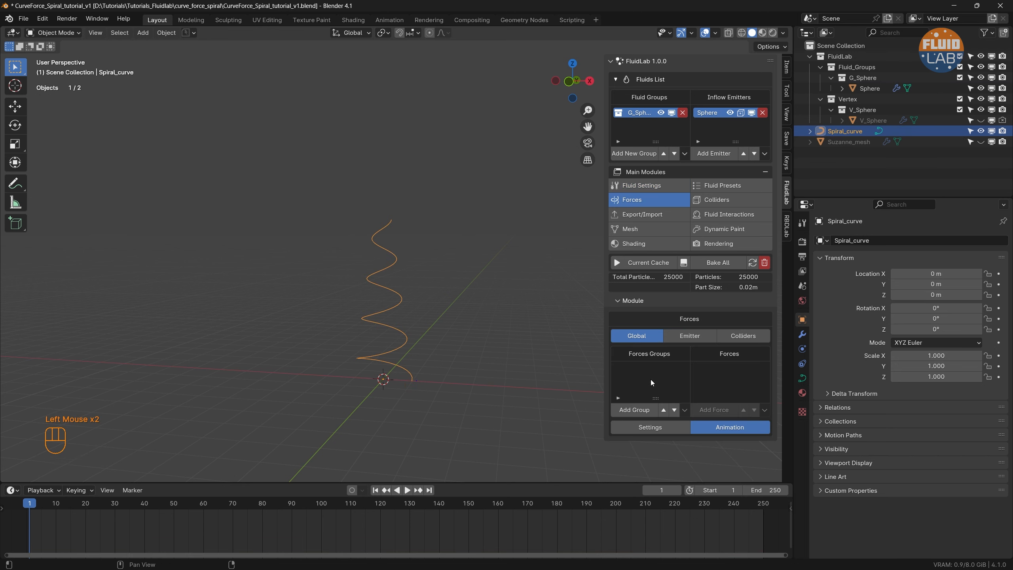
pyautogui.click(638, 410)
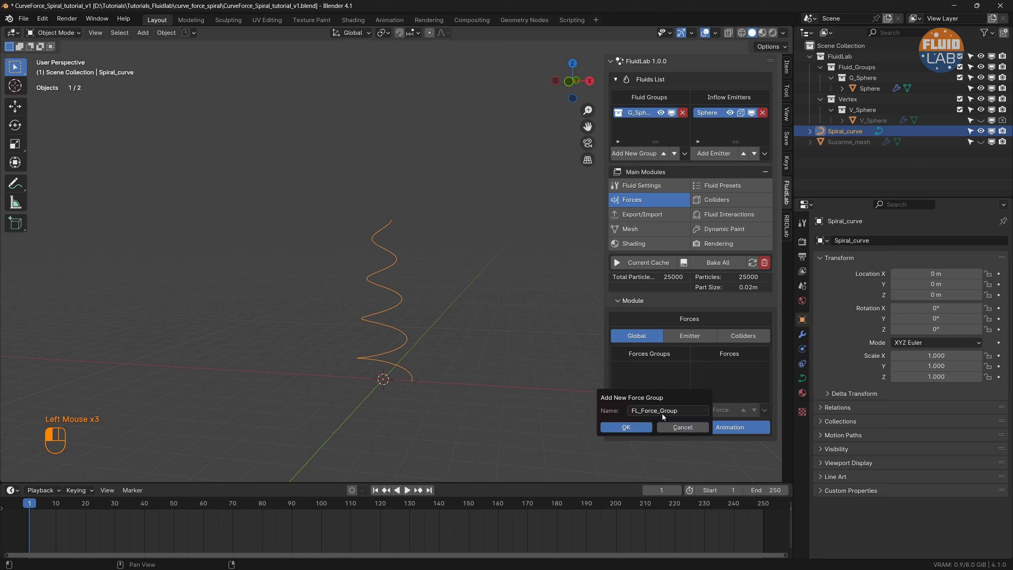
pyautogui.write('Spri')
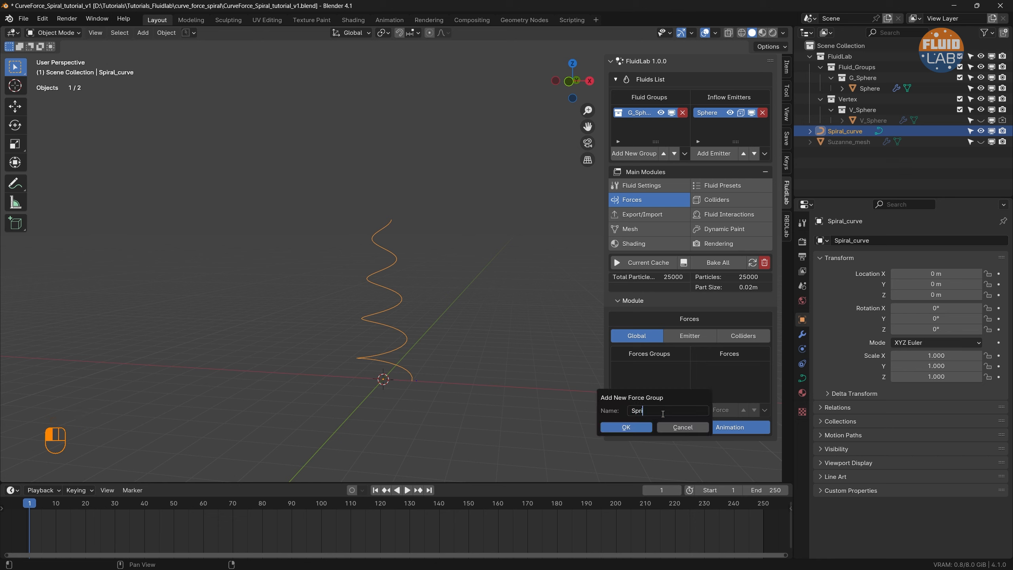
pyautogui.press('BackSpace')
pyautogui.press('BackSpace')
pyautogui.write('iral_force')
pyautogui.click(633, 428)
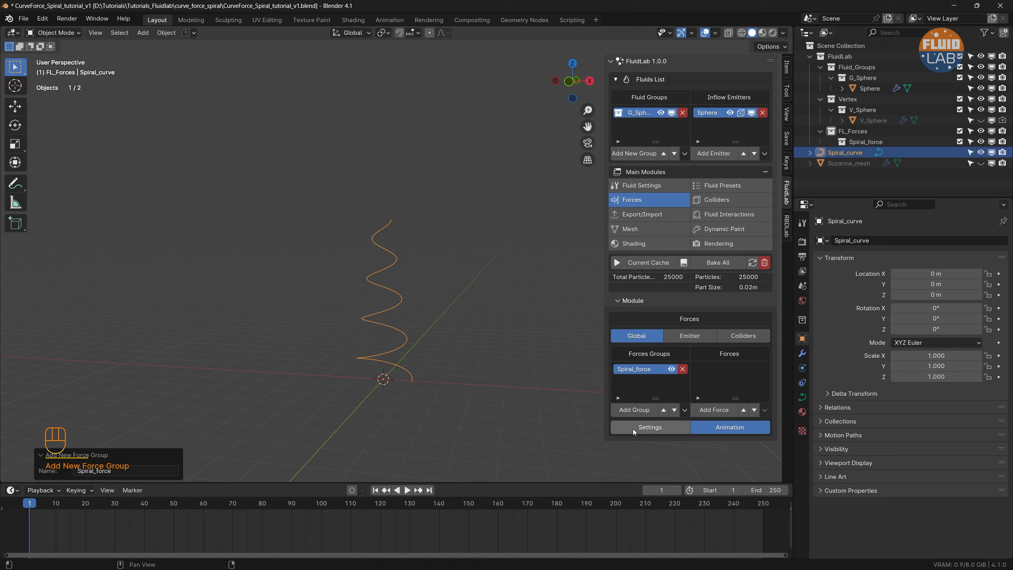
# Step: Add a Custom force to the Spiral_force group by converting the selected spiral curve
pyautogui.click(718, 409)
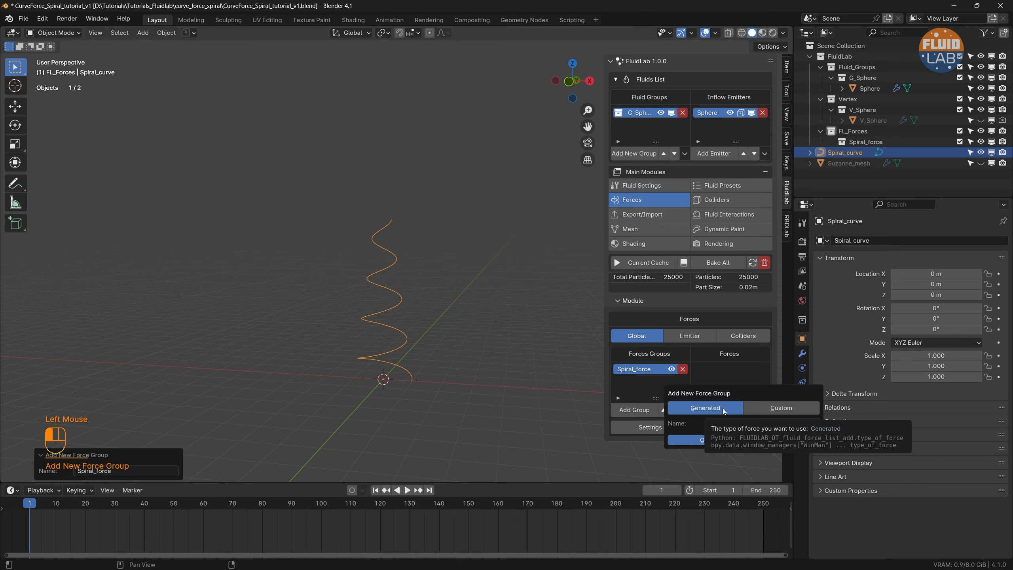
pyautogui.click(787, 409)
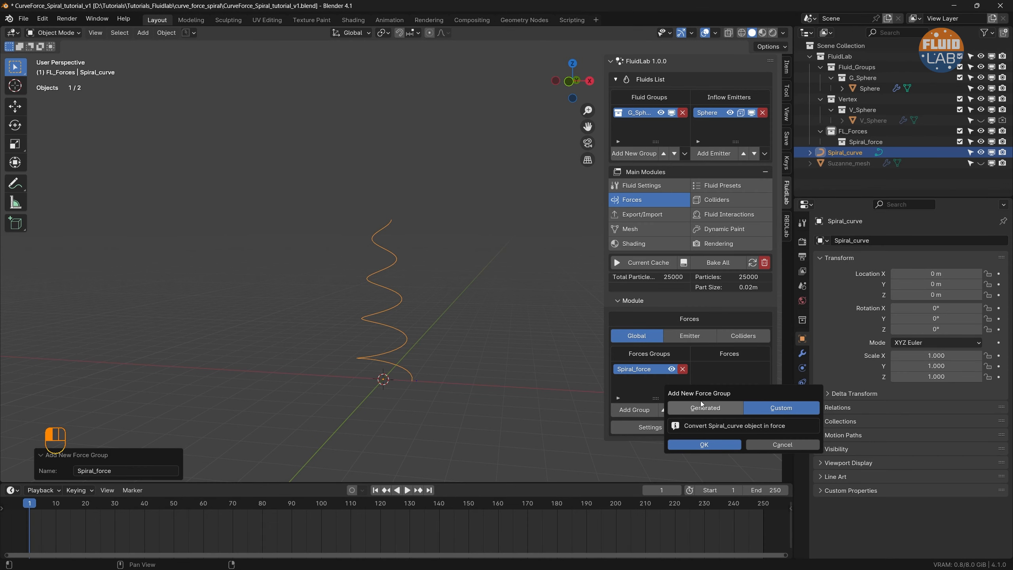
pyautogui.click(704, 445)
# Step: Set the spiral force's type to Force and its shape to Curve in the force settings
pyautogui.scroll(-2, 713, 424)
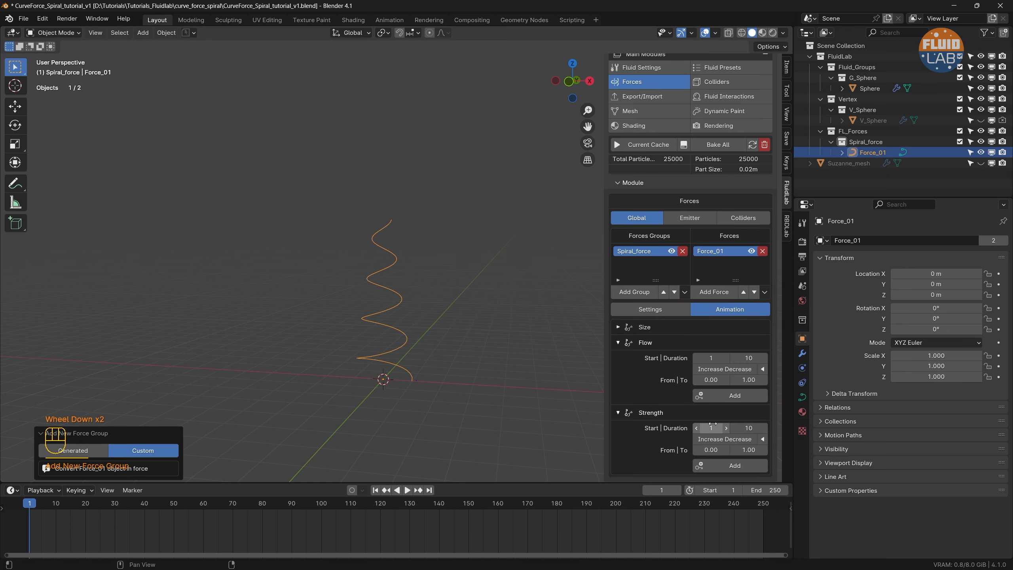
pyautogui.click(662, 314)
pyautogui.scroll(-2, 679, 327)
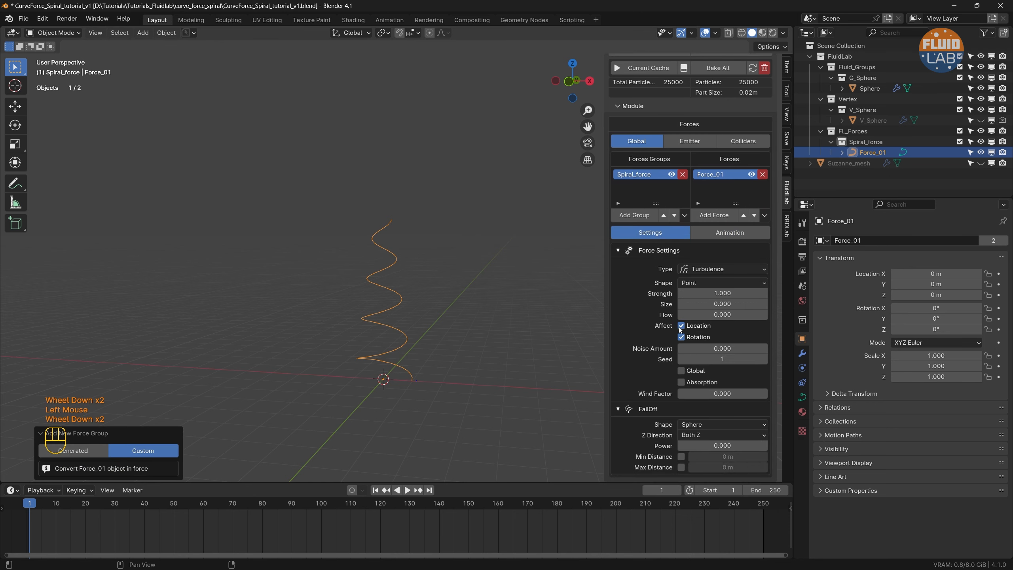
pyautogui.click(722, 270)
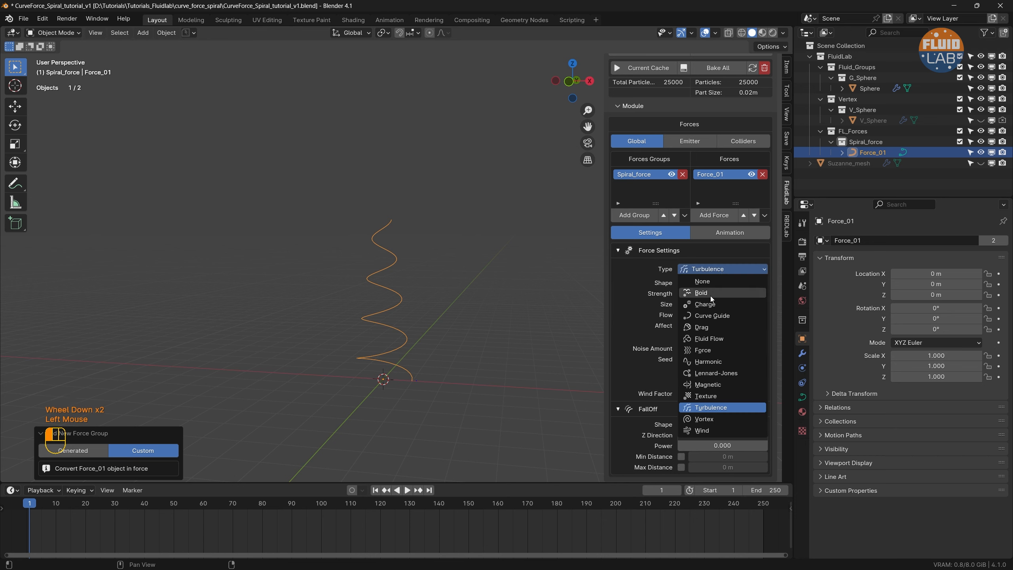
pyautogui.click(709, 350)
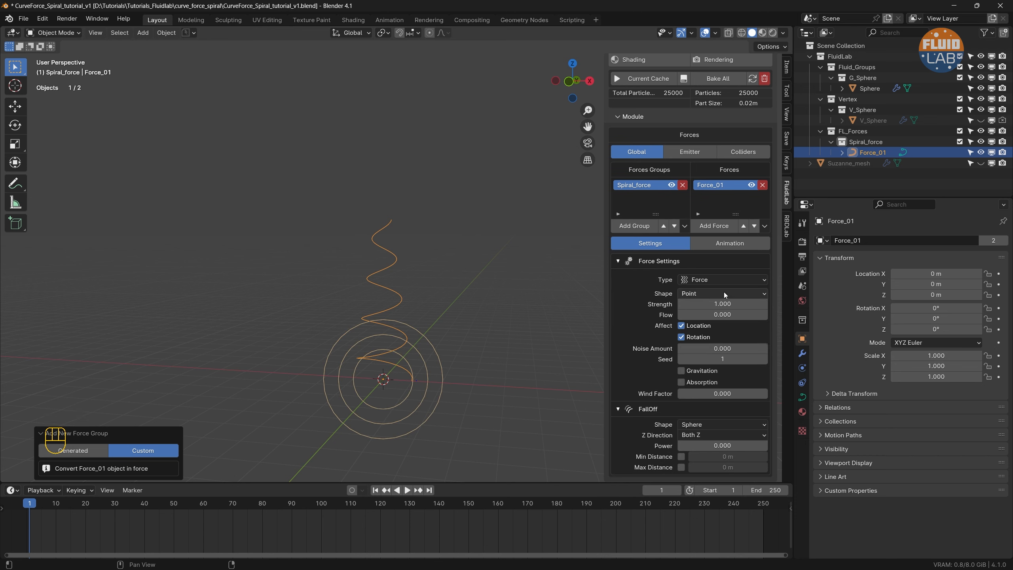
pyautogui.click(724, 293)
pyautogui.click(715, 340)
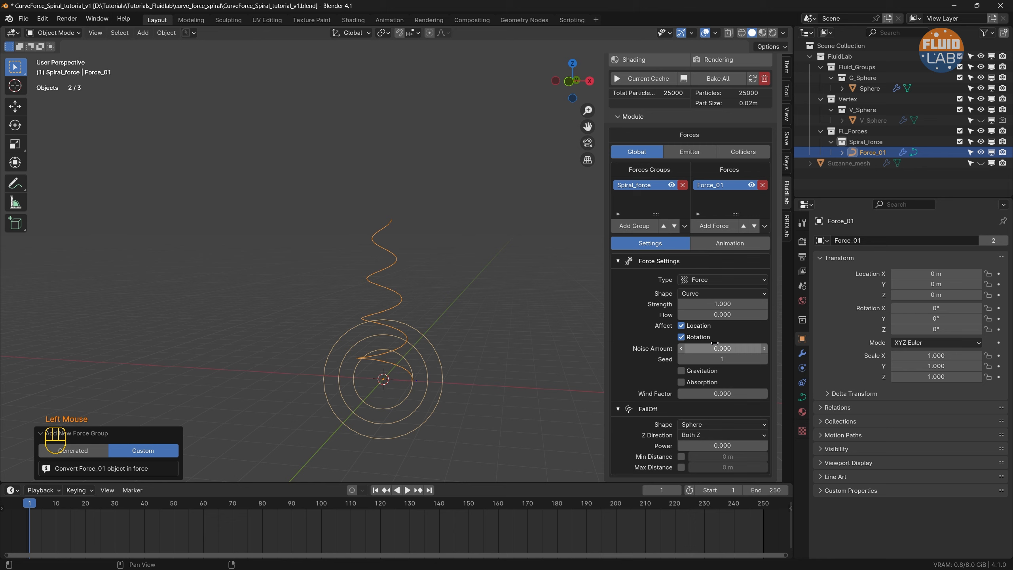
# Step: Set the spiral curve force's strength to -3.5 and its flow to 0.3
pyautogui.click(721, 304)
pyautogui.write('-')
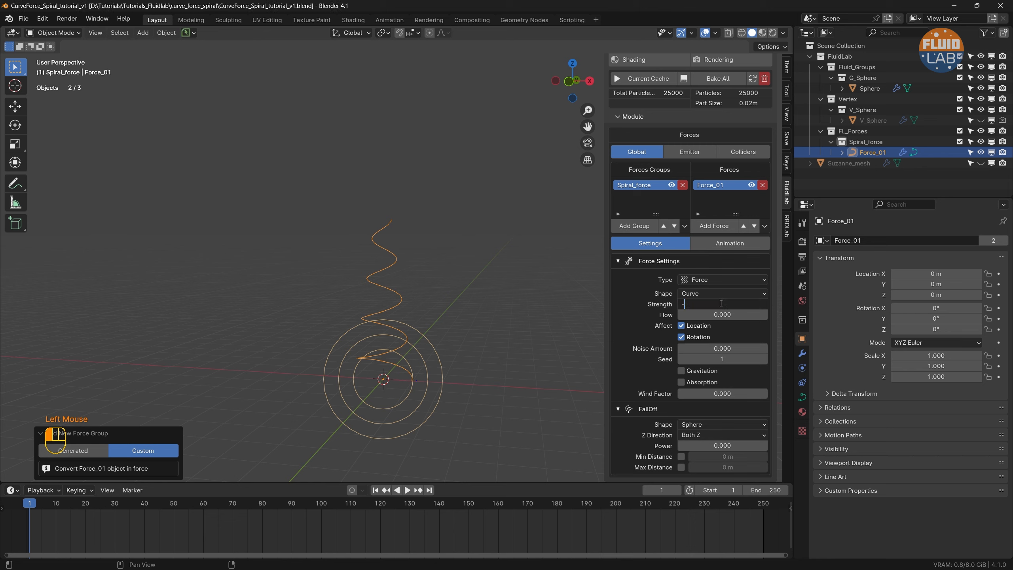
pyautogui.write('3.0')
pyautogui.press('Return')
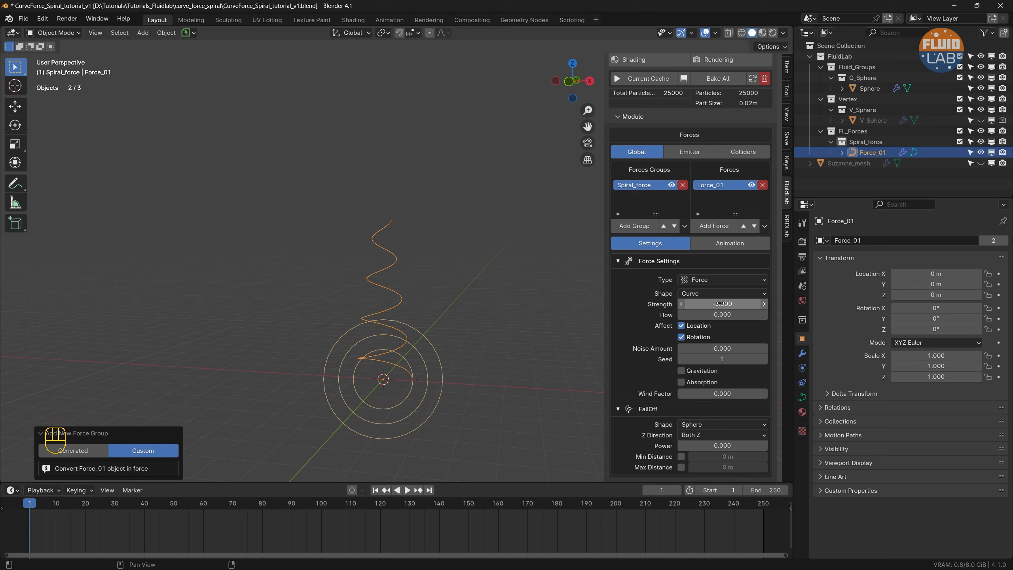
pyautogui.click(722, 315)
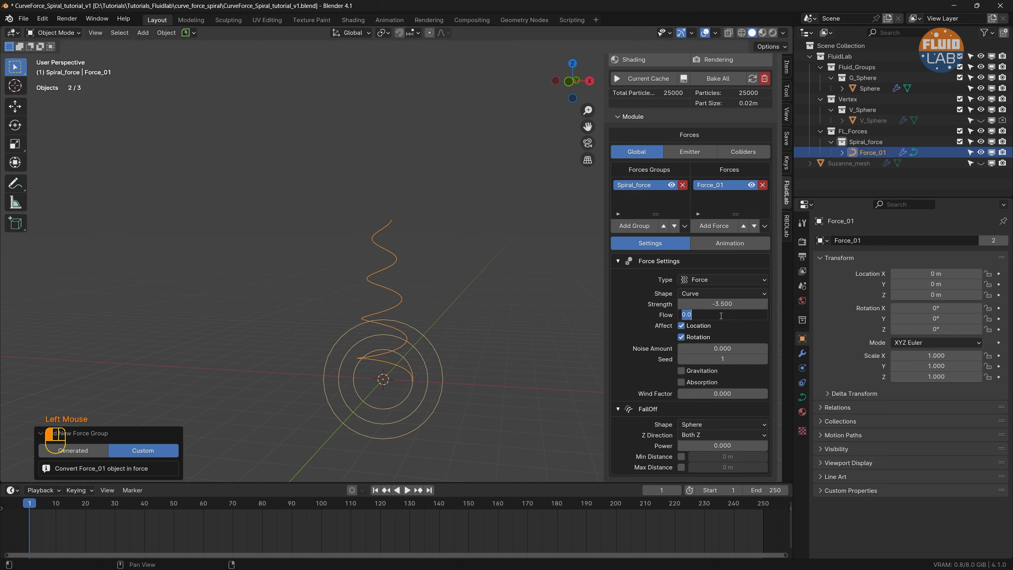
pyautogui.write('0.3')
pyautogui.press('Return')
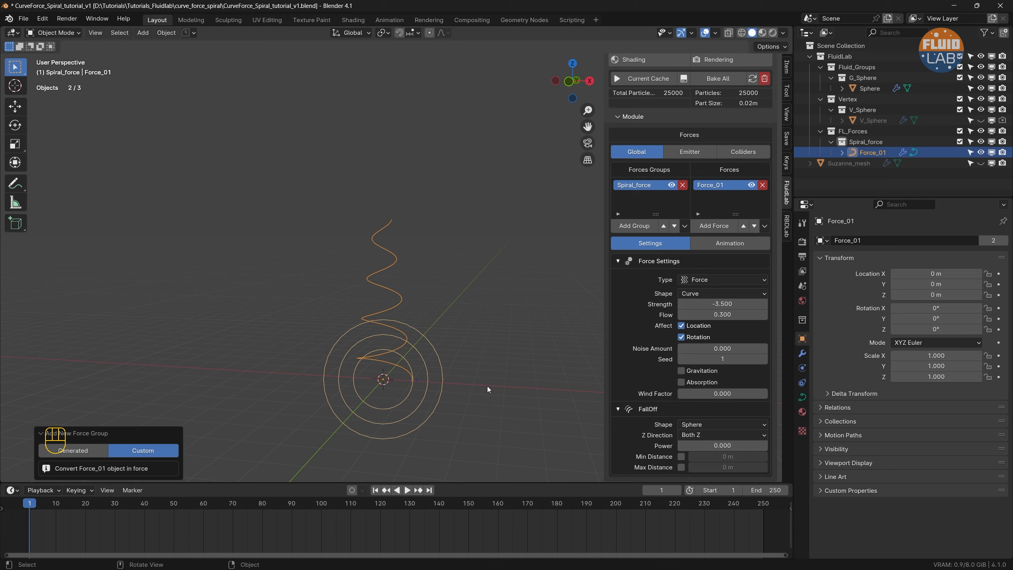
# Step: Play the simulation, pause it partway, and examine the fluid along the spiral up close
pyautogui.press('space')
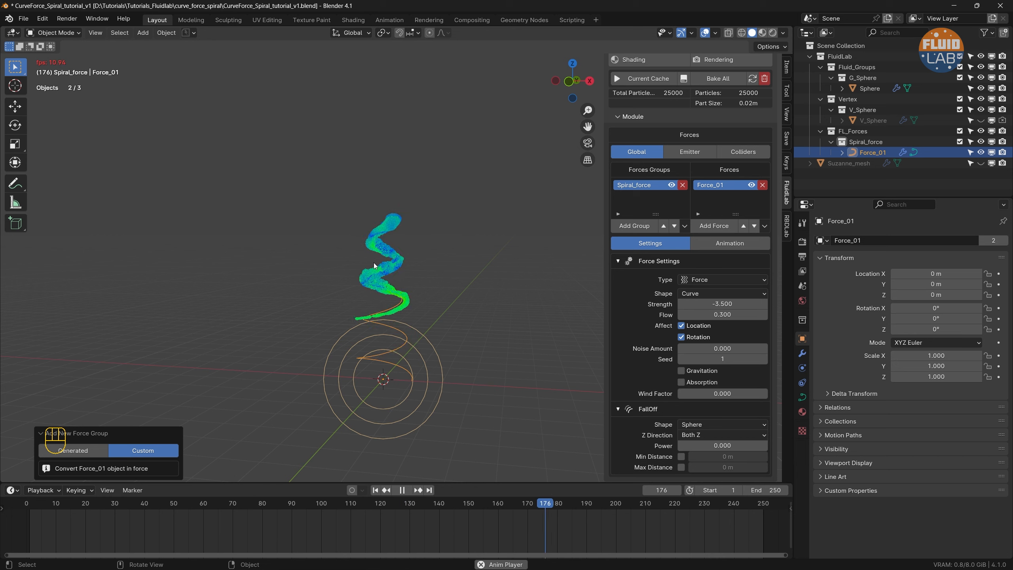
pyautogui.press('space')
pyautogui.scroll(5, 381, 275)
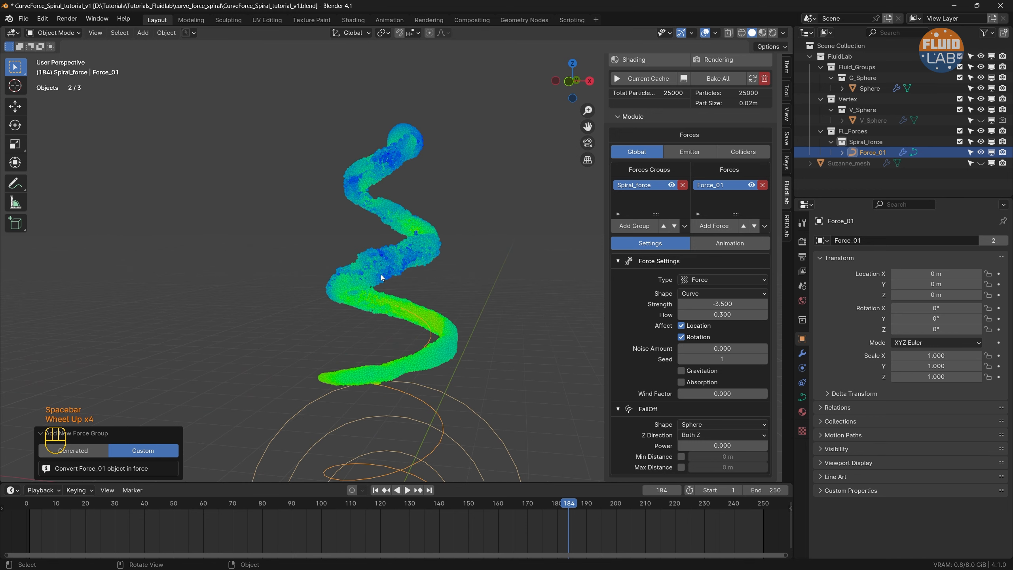
# Step: Set the fluid's viscosity to 2 and its integration subframes to 6 in the physics settings
pyautogui.scroll(2, 637, 269)
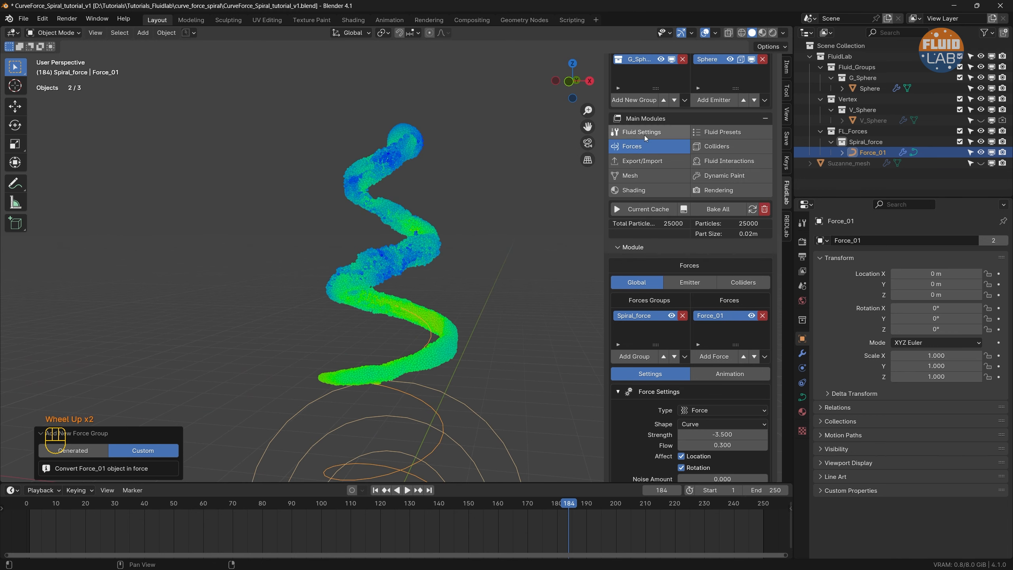
pyautogui.click(646, 131)
pyautogui.click(730, 282)
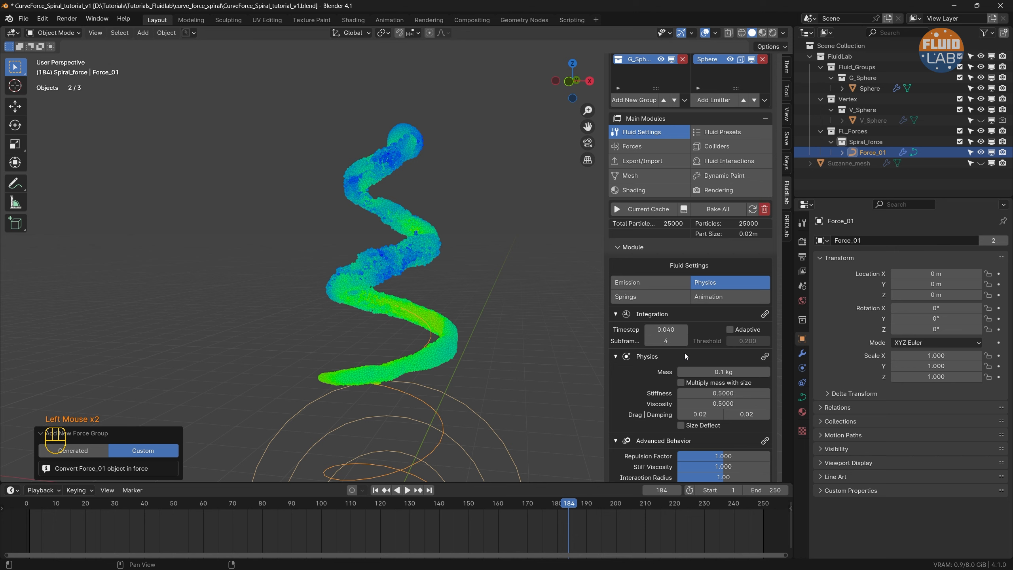
pyautogui.scroll(-2, 685, 353)
pyautogui.click(687, 339)
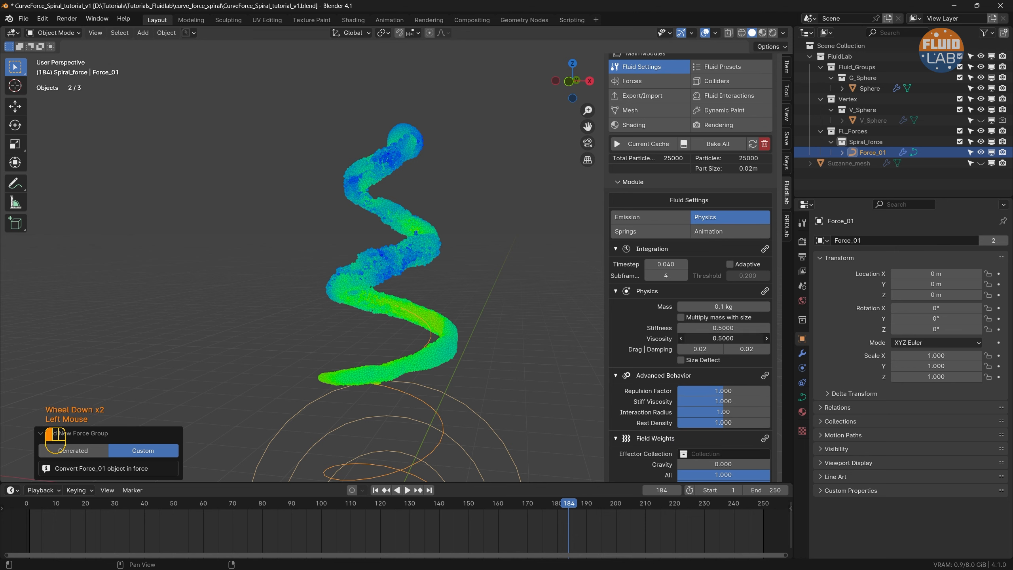
pyautogui.write('2')
pyautogui.press('Return')
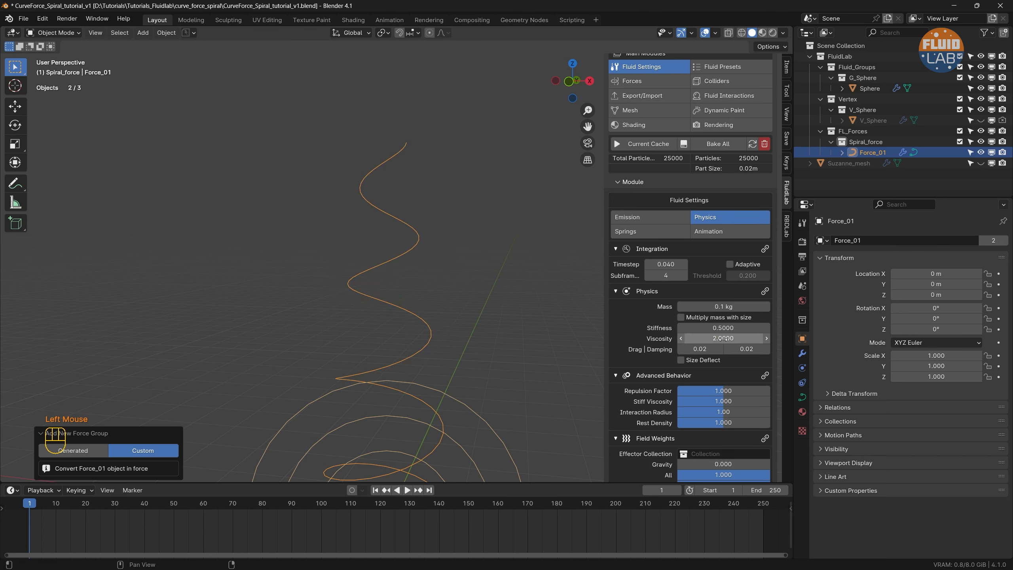
pyautogui.click(668, 276)
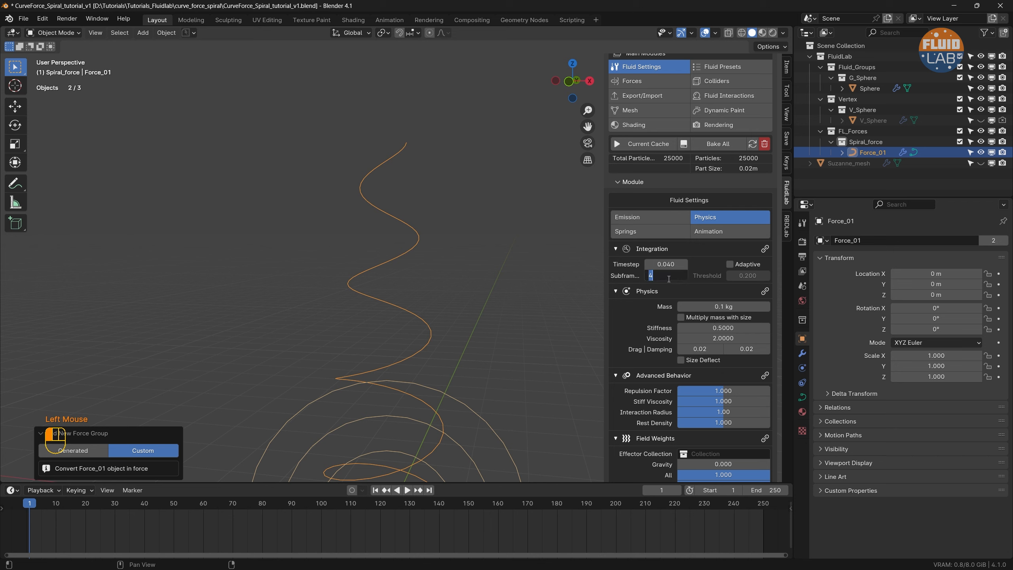
pyautogui.write('6')
pyautogui.click(635, 272)
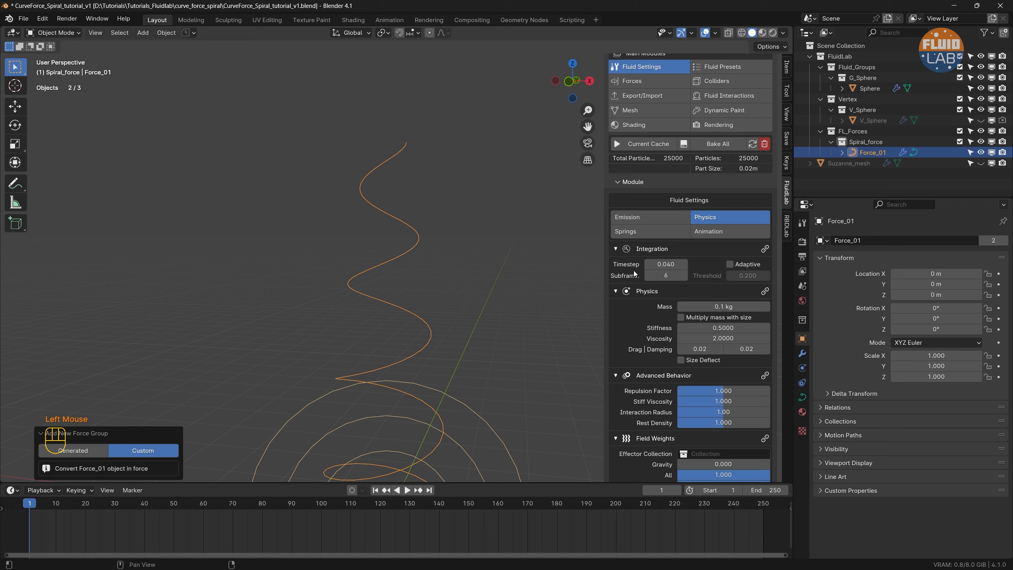
# Step: Play the simulation with the whole spiral in view, save the file, and return to the first frame
pyautogui.scroll(-2, 463, 317)
pyautogui.keyDown('shift'); pyautogui.moveTo(476, 410); pyautogui.dragTo(470, 348, button='middle'); pyautogui.keyUp('shift')
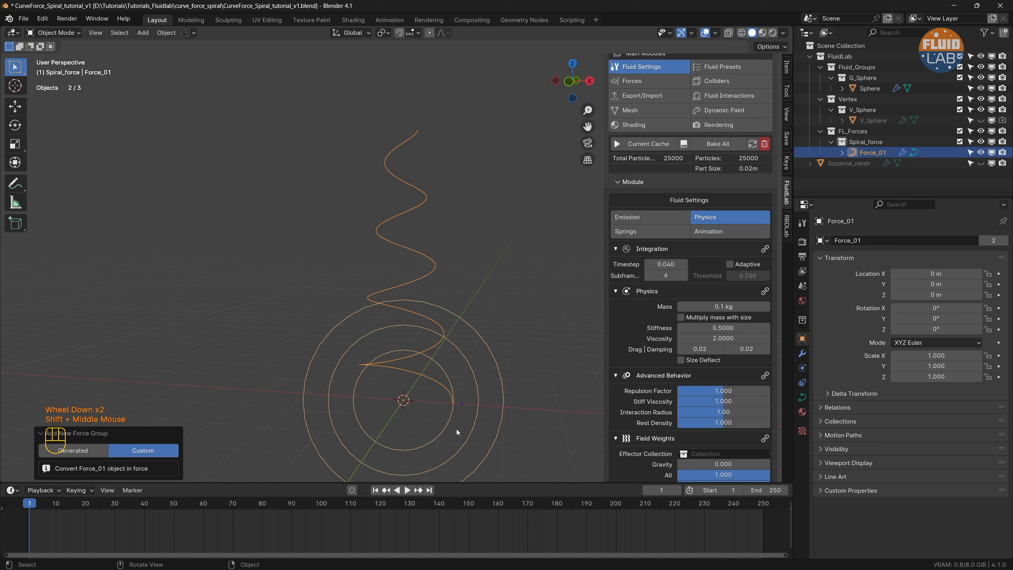
pyautogui.press('space')
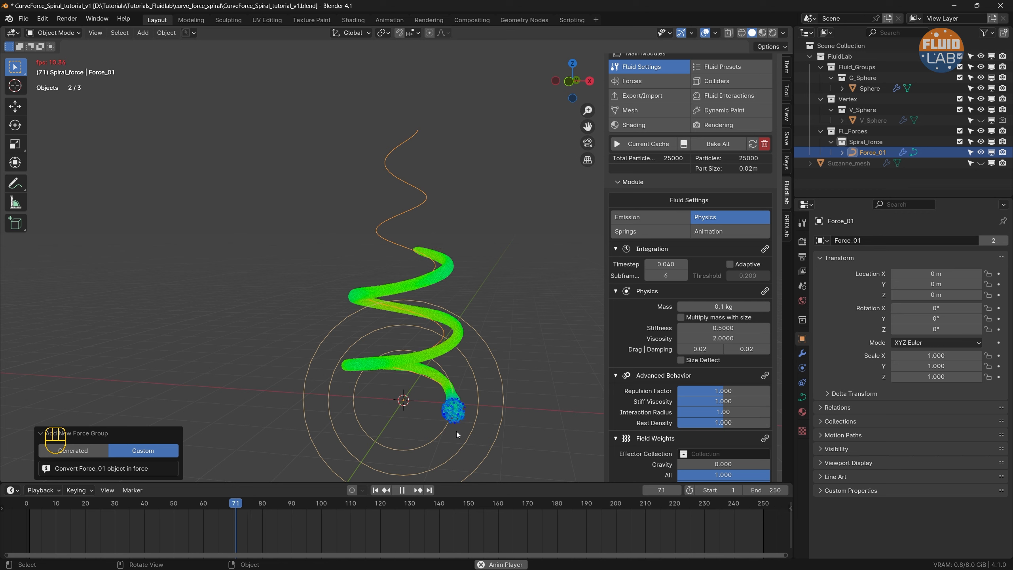
pyautogui.hotkey('ctrl', 's')
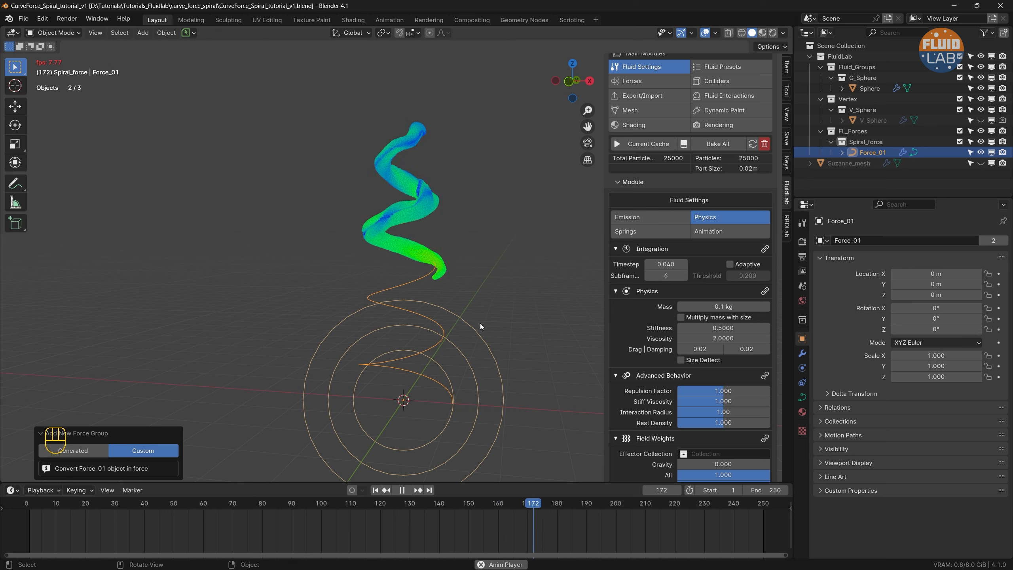
pyautogui.press('space')
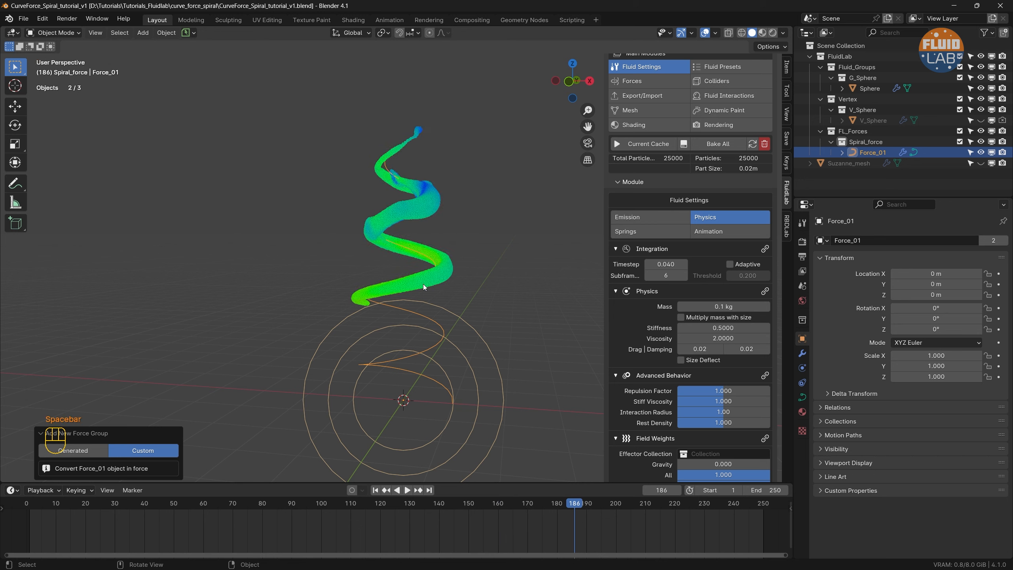
pyautogui.click(375, 491)
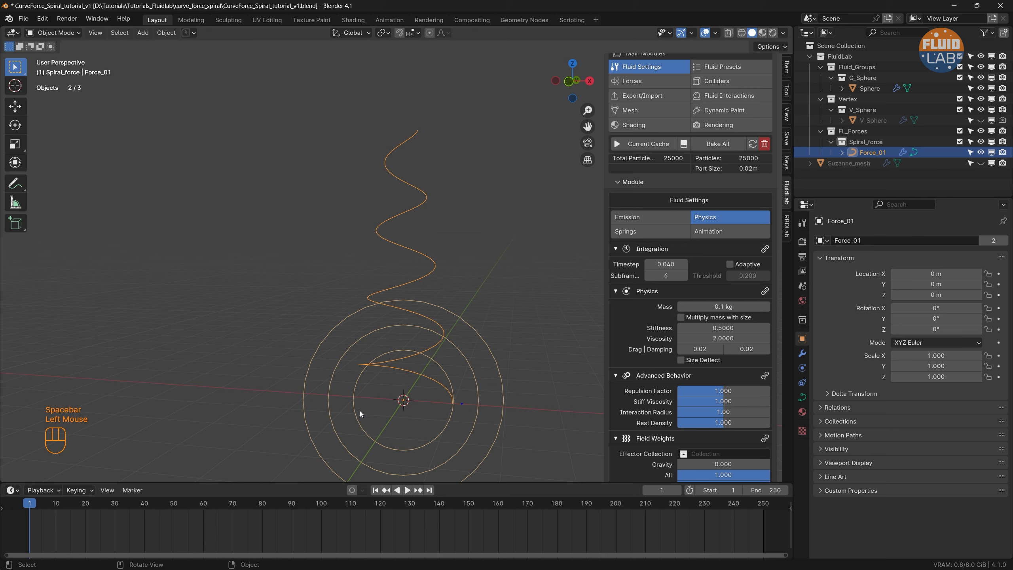
# Step: Add a second global force group named Turbulence
pyautogui.scroll(-3, 400, 396)
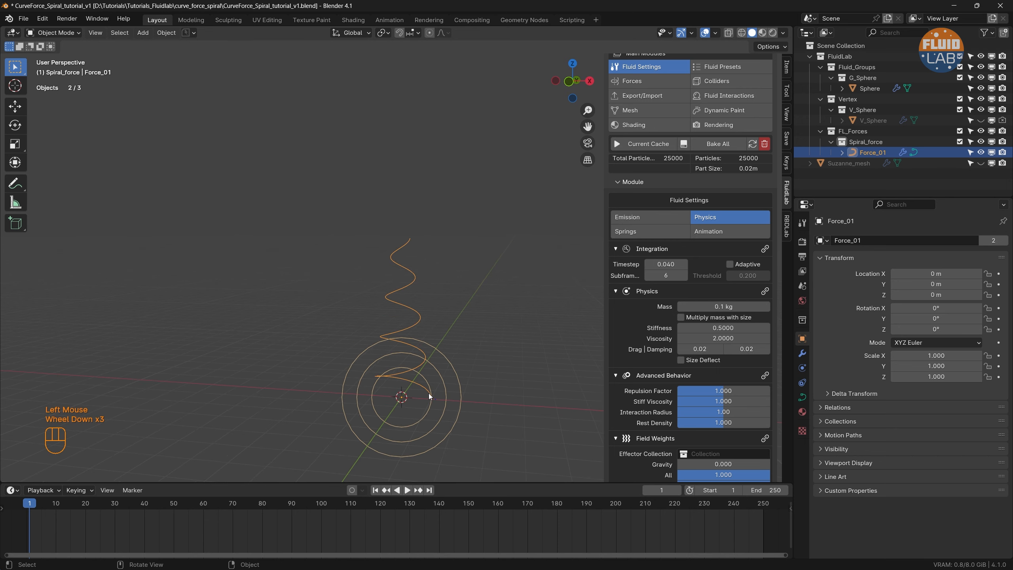
pyautogui.keyDown('shift'); pyautogui.moveTo(415, 394); pyautogui.dragTo(410, 380, button='middle'); pyautogui.keyUp('shift')
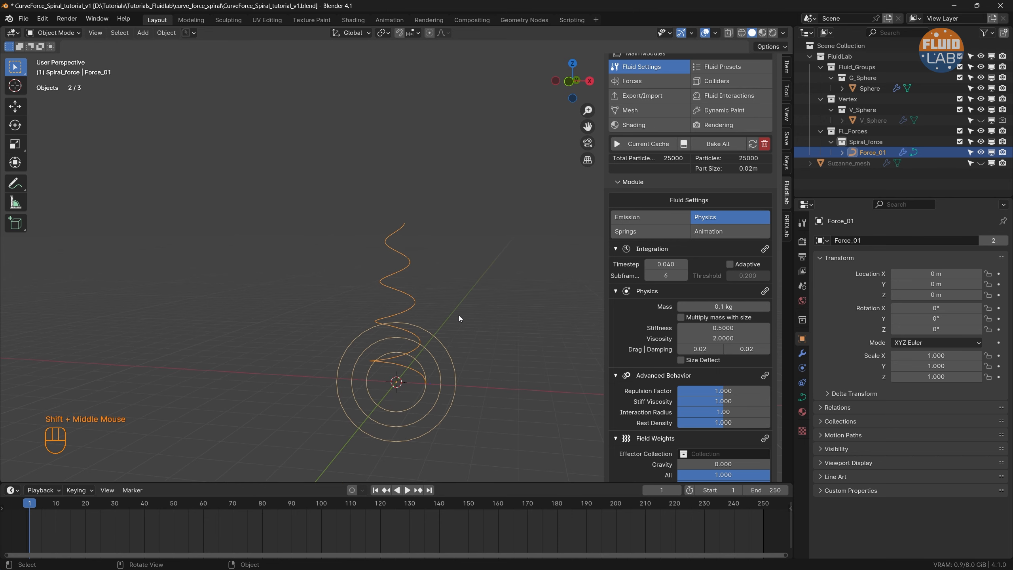
pyautogui.click(656, 80)
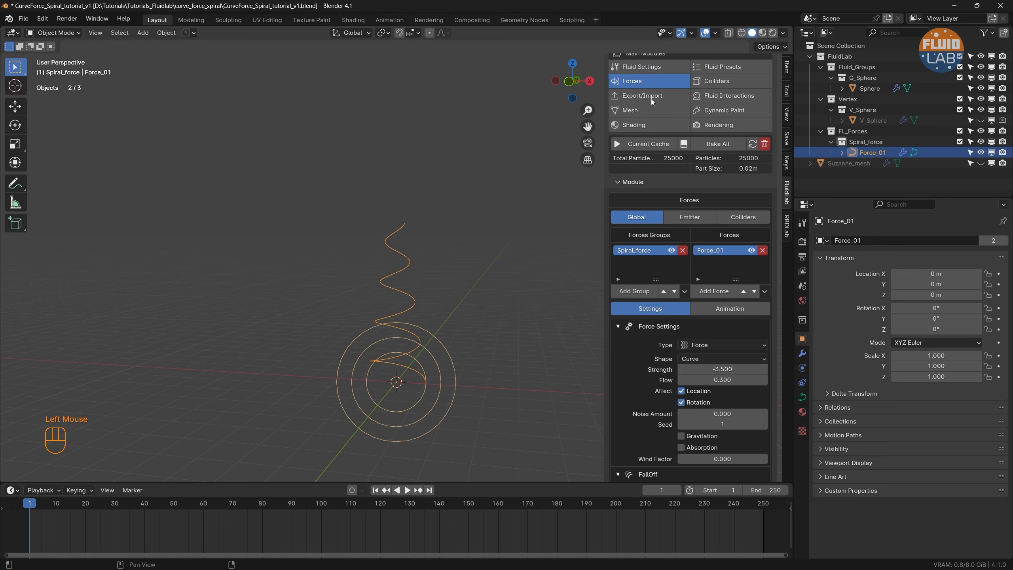
pyautogui.click(638, 291)
pyautogui.click(679, 288)
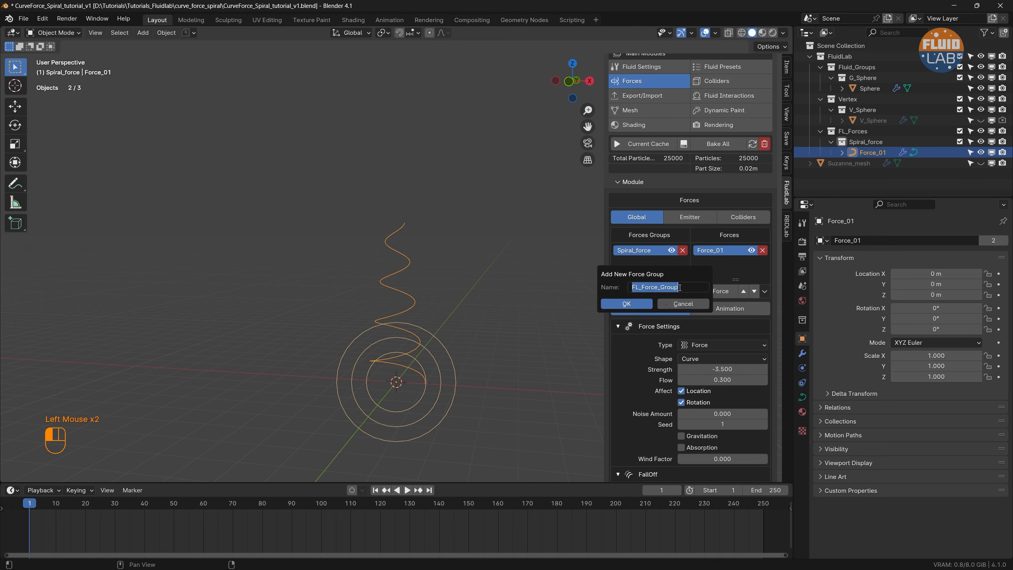
pyautogui.write('Turbulence')
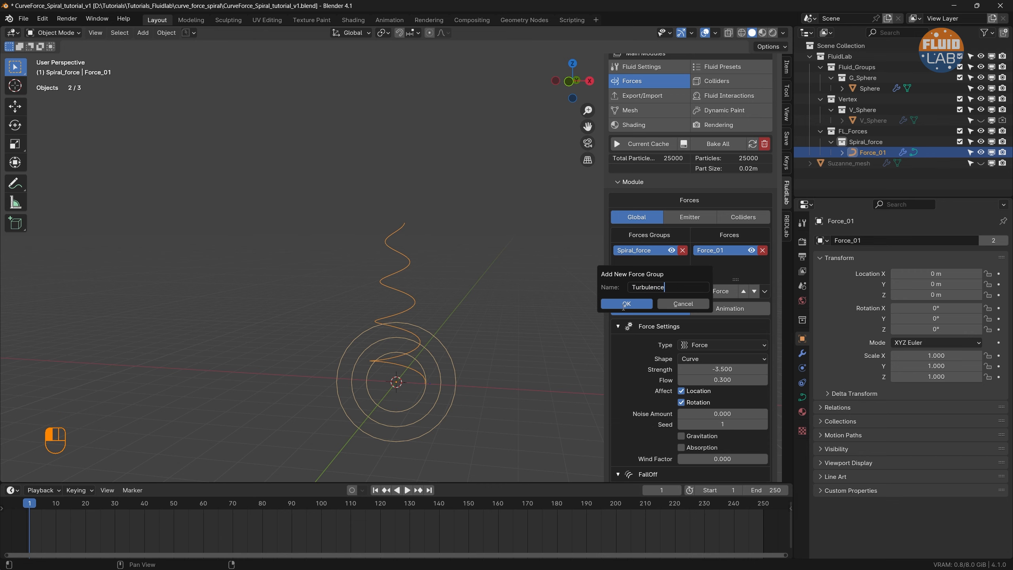
pyautogui.click(626, 304)
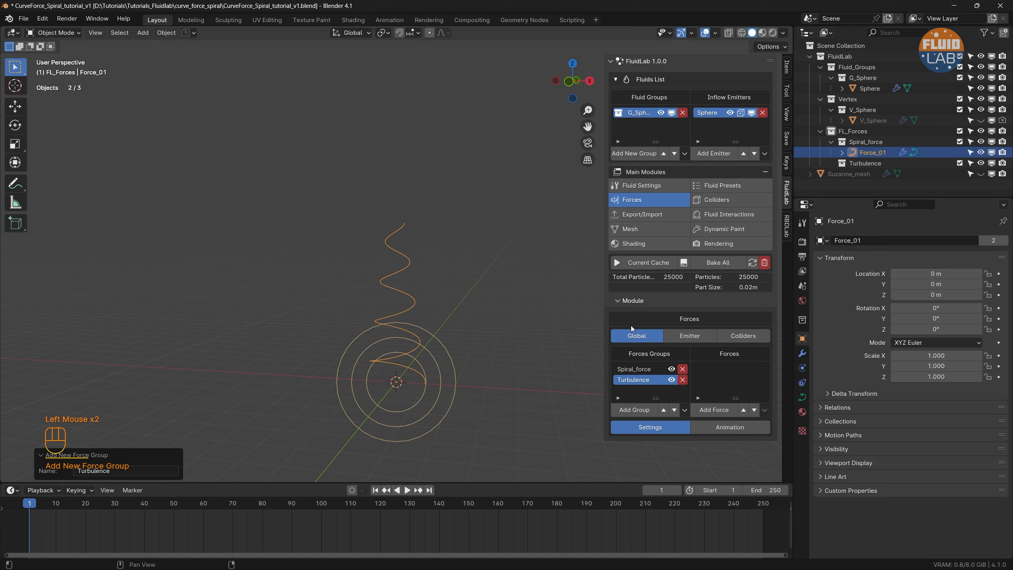
# Step: Add a Generated force to the Turbulence group and set its type to Turbulence
pyautogui.click(720, 412)
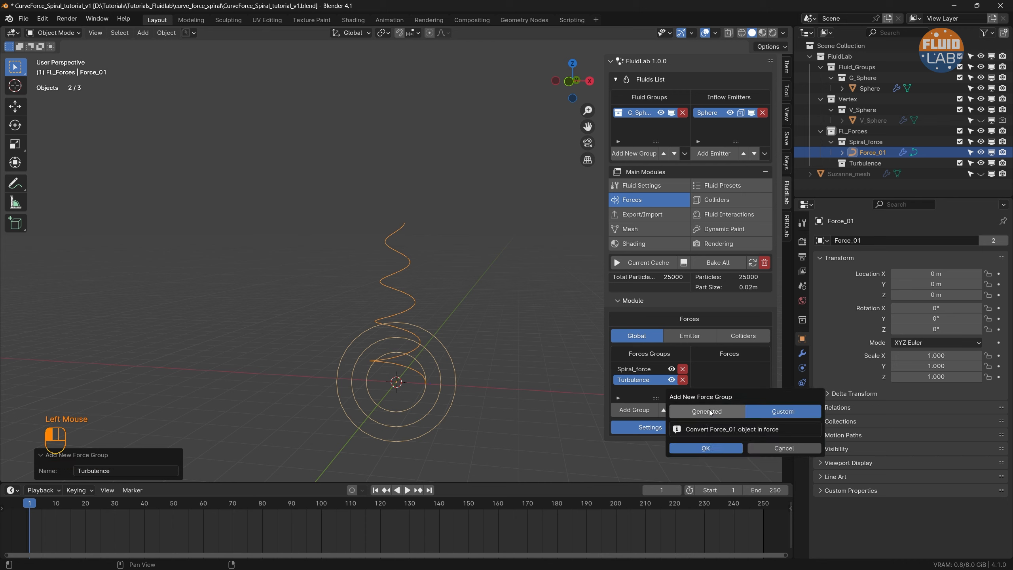
pyautogui.click(709, 410)
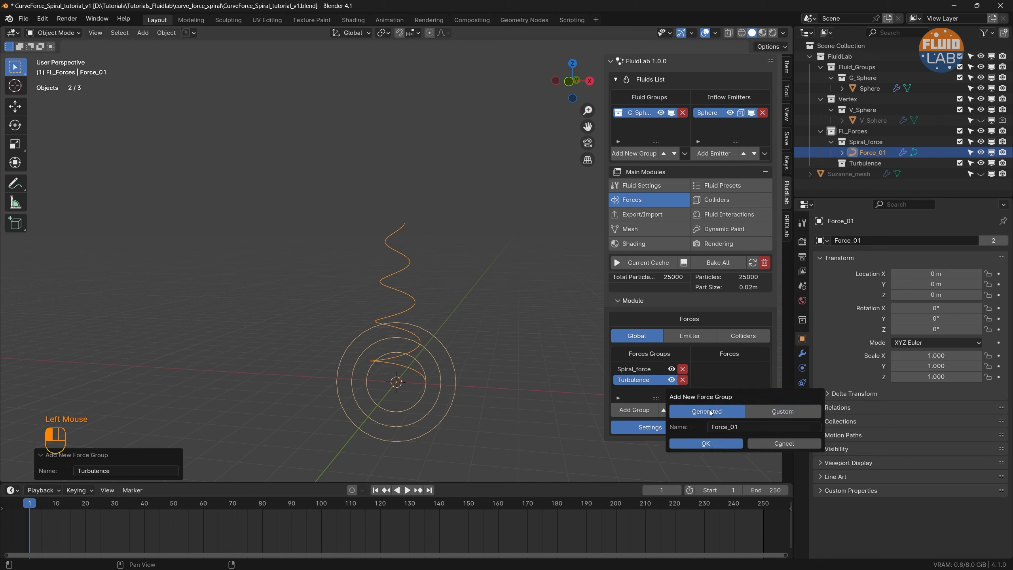
pyautogui.click(710, 444)
pyautogui.scroll(-3, 709, 411)
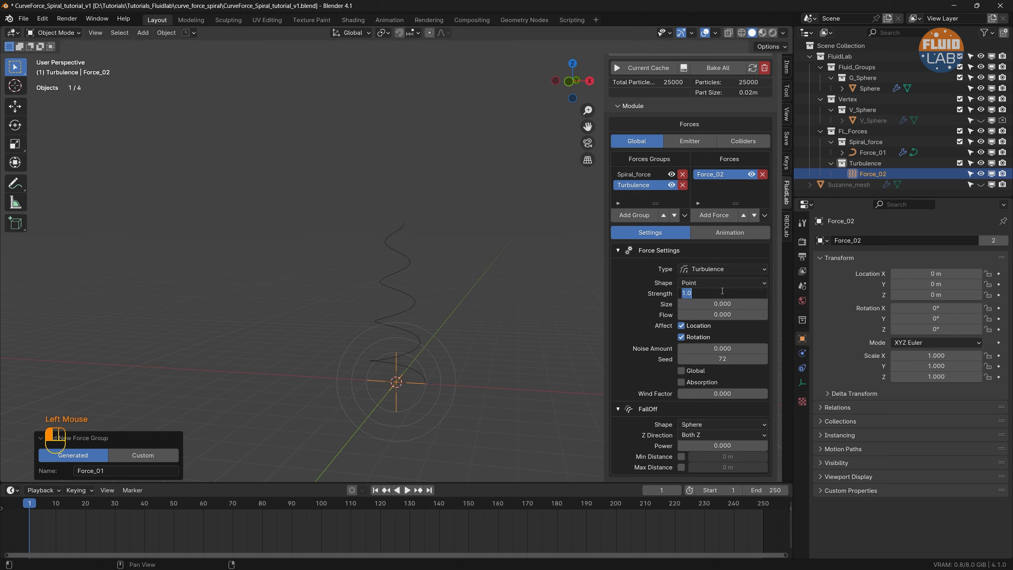
# Step: Set the turbulence force's strength to 2.3 and its size to 0.36, and save the file
pyautogui.write('2.3')
pyautogui.press('Return')
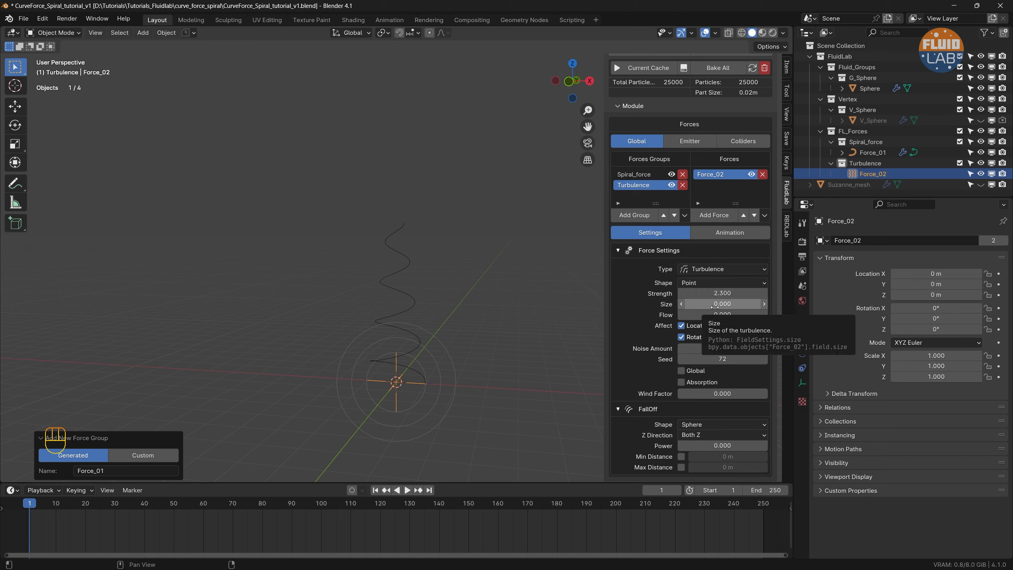
pyautogui.click(715, 303)
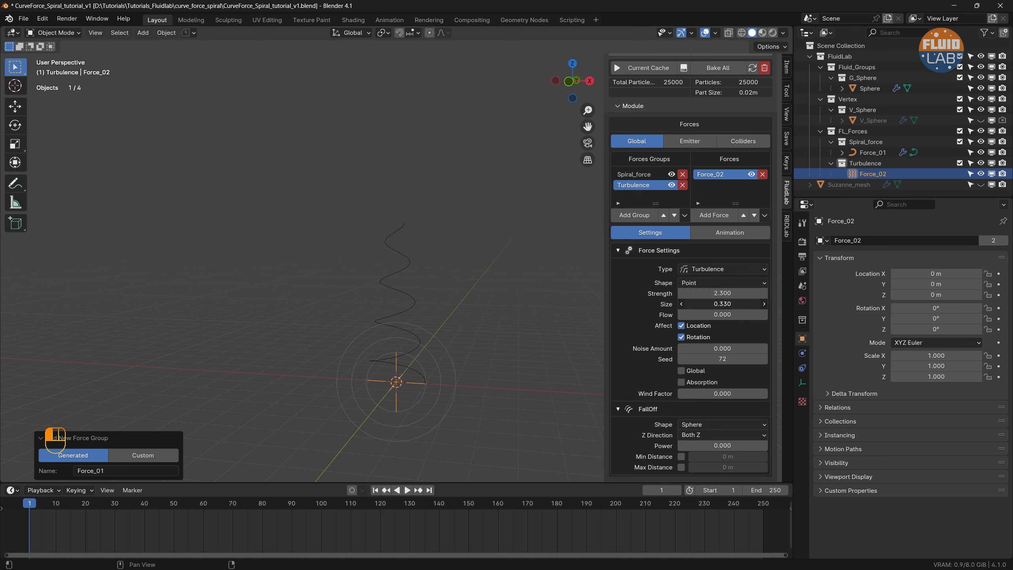
pyautogui.click(716, 306)
pyautogui.write('0.36')
pyautogui.press('Return')
pyautogui.hotkey('ctrl', 's')
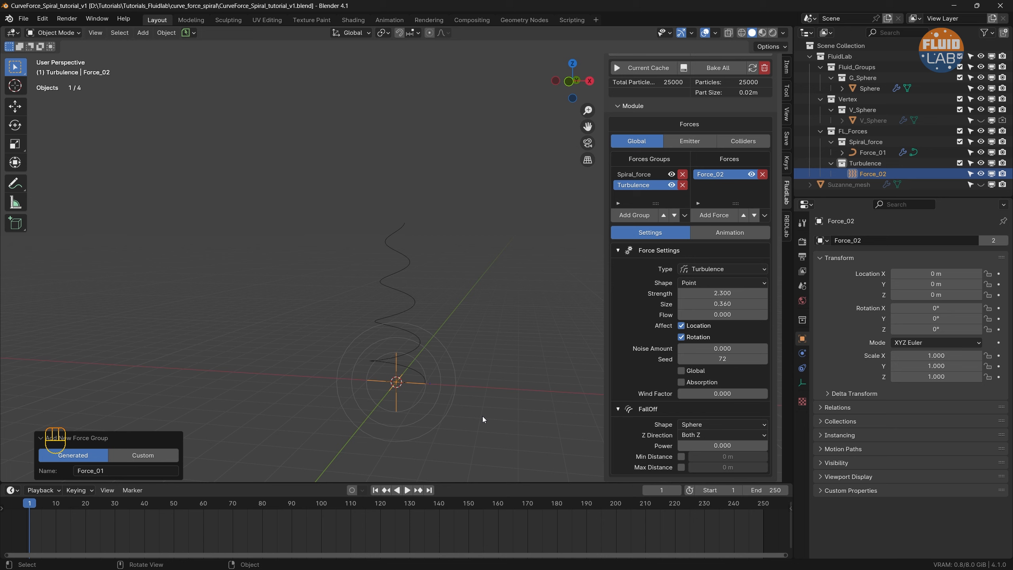
# Step: Play the simulation and examine how the turbulence affects the fluid along the spiral, pausing partway
pyautogui.press('space')
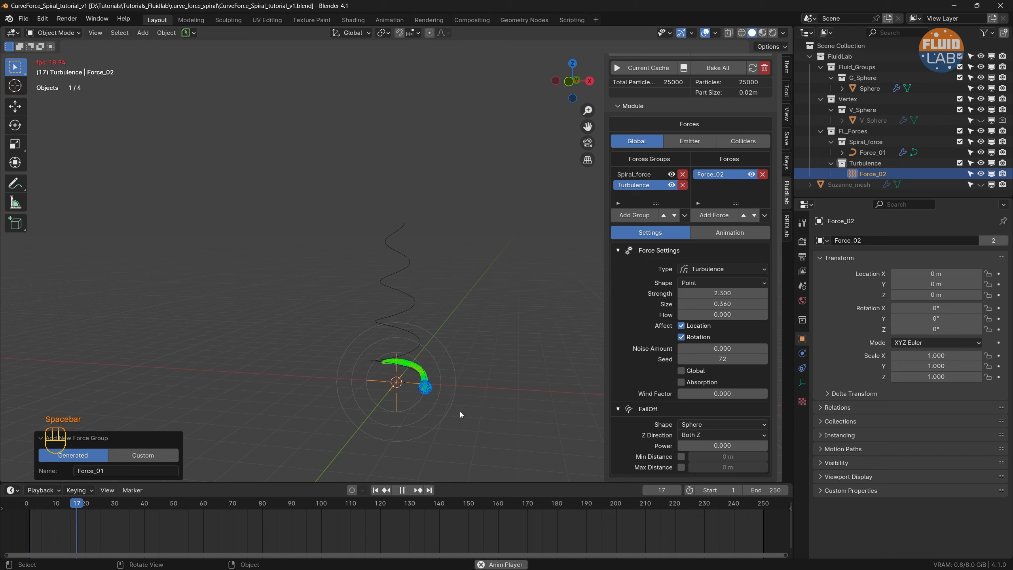
pyautogui.scroll(2, 388, 355)
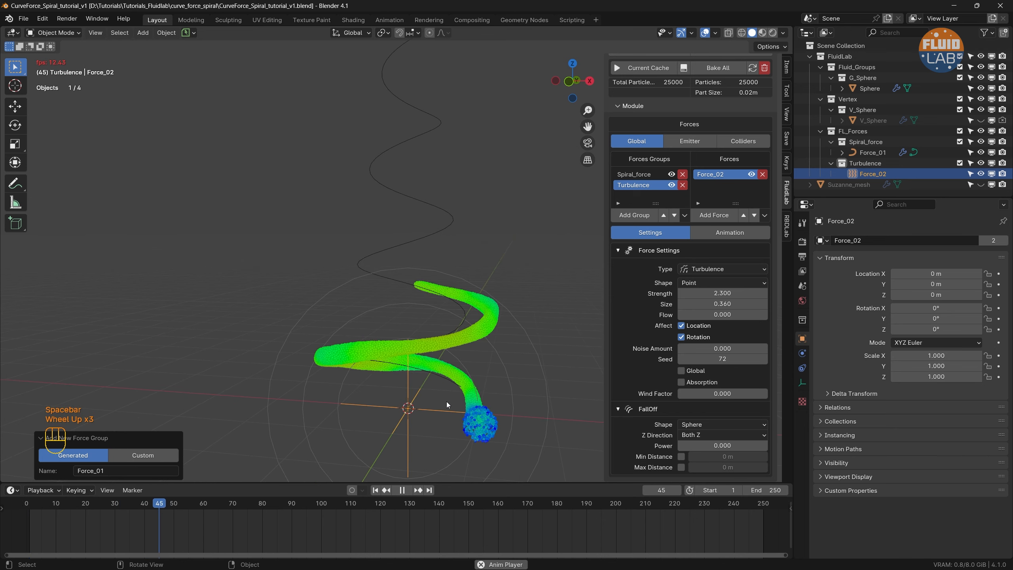
pyautogui.scroll(1, 417, 345)
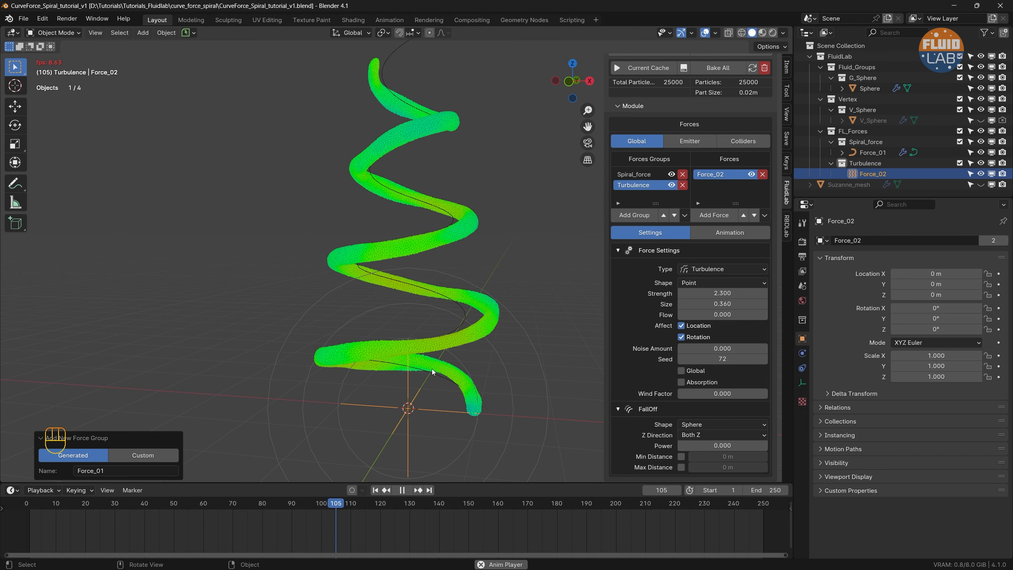
pyautogui.scroll(-1, 424, 383)
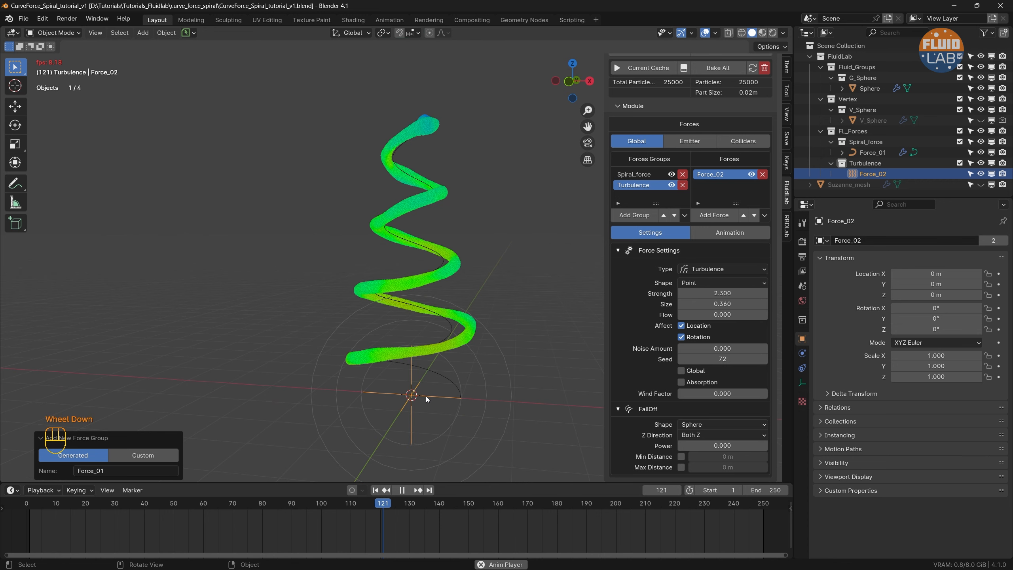
pyautogui.press('space')
pyautogui.scroll(-2, 452, 400)
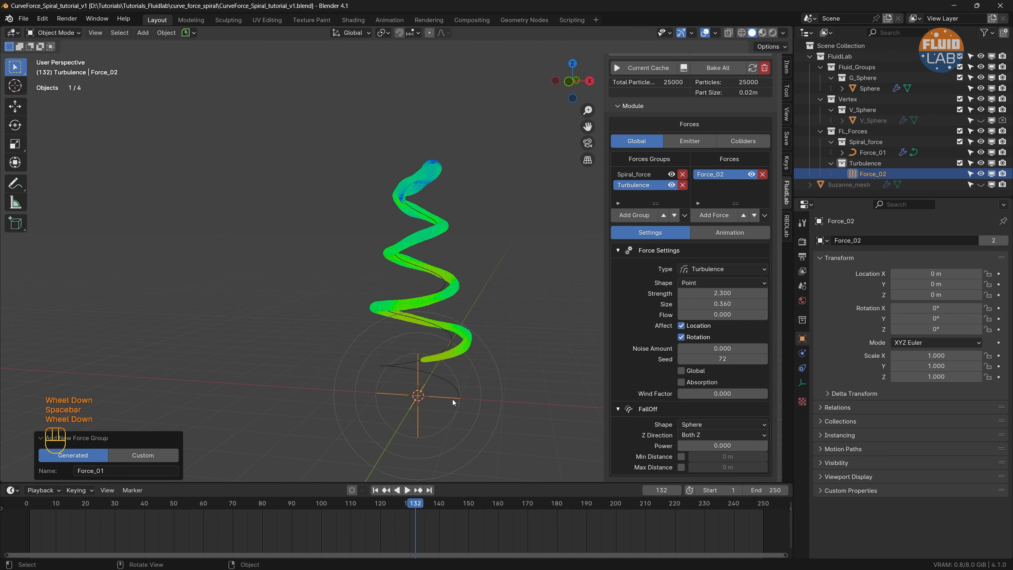
# Step: Duplicate the turbulence force within the Turbulence group and set the copy's size to 1
pyautogui.click(765, 216)
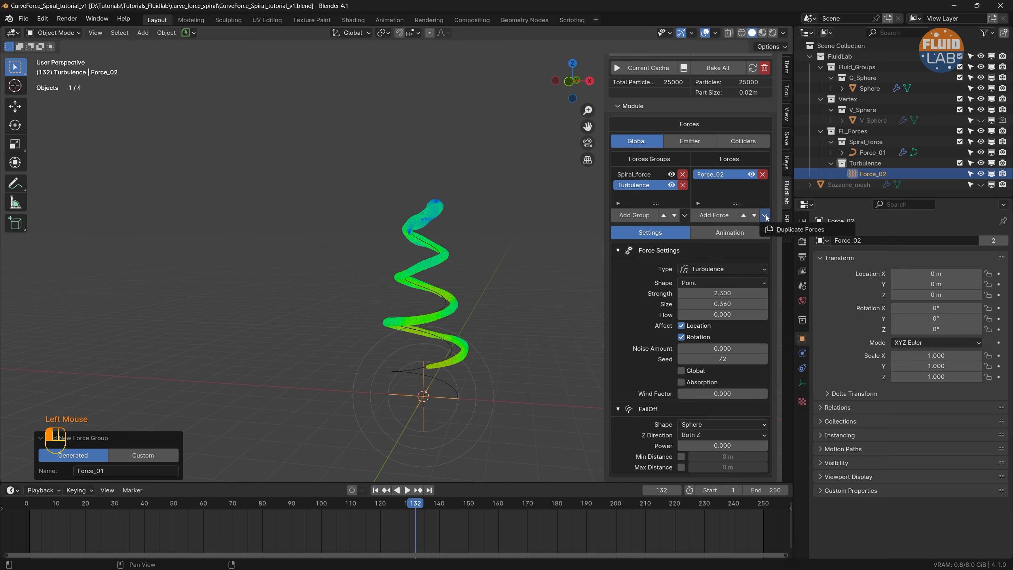
pyautogui.click(797, 230)
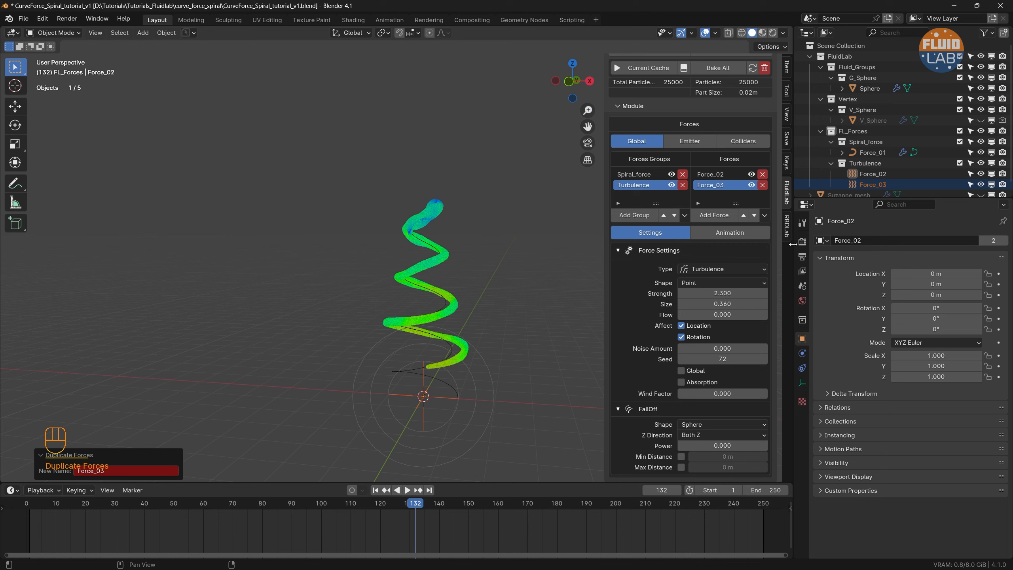
pyautogui.click(720, 304)
pyautogui.write('1')
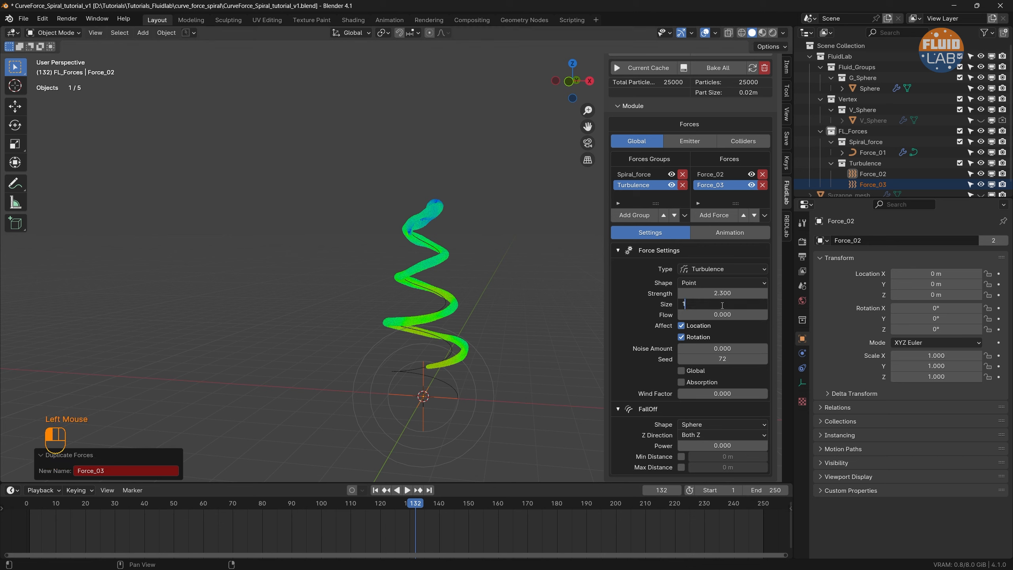
pyautogui.press('Return')
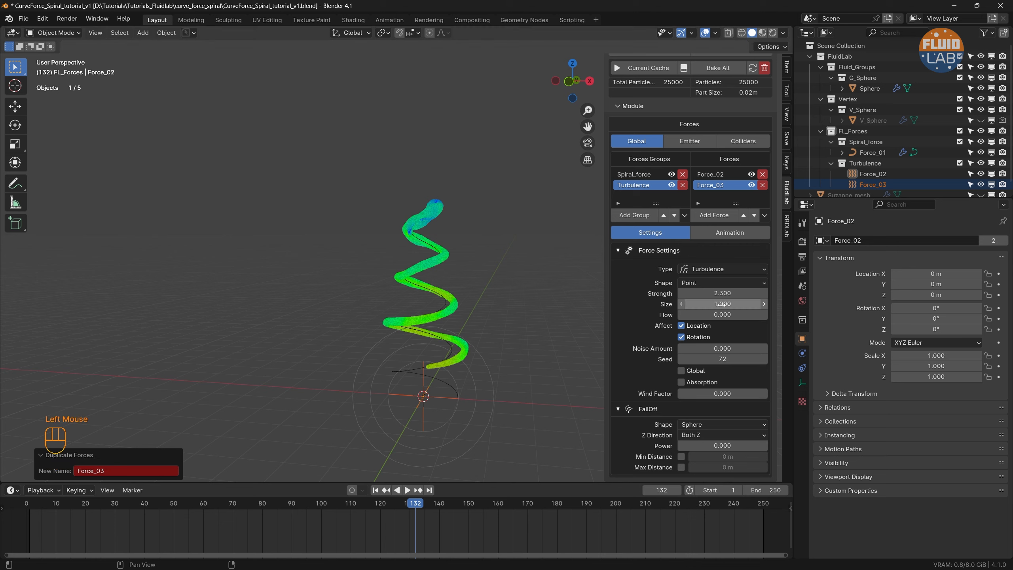
# Step: Play the simulation from the first frame and examine how the two turbulence forces affect the fluid, pausing partway
pyautogui.click(375, 490)
pyautogui.press('space')
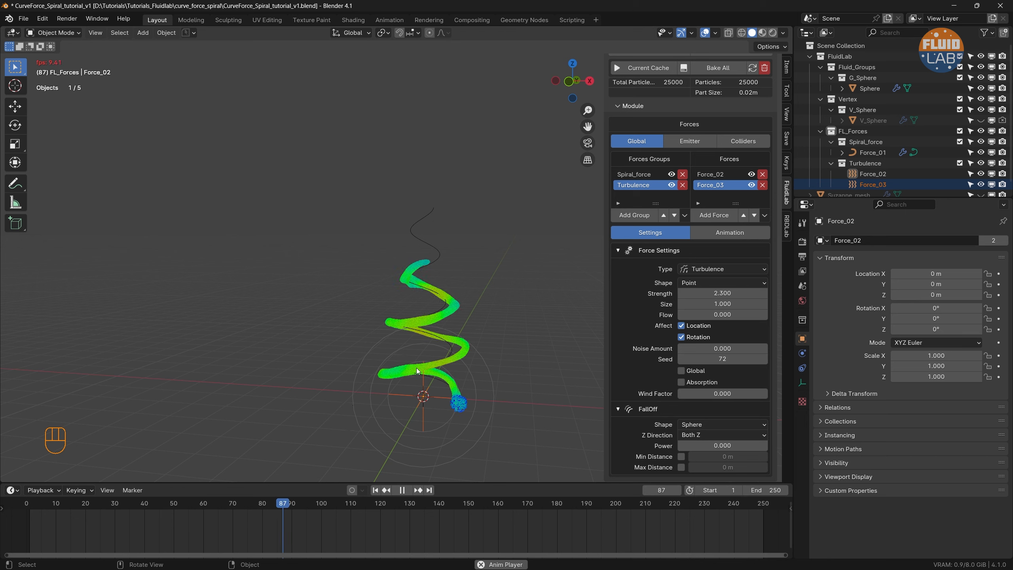
pyautogui.scroll(2, 415, 368)
pyautogui.scroll(1, 415, 368)
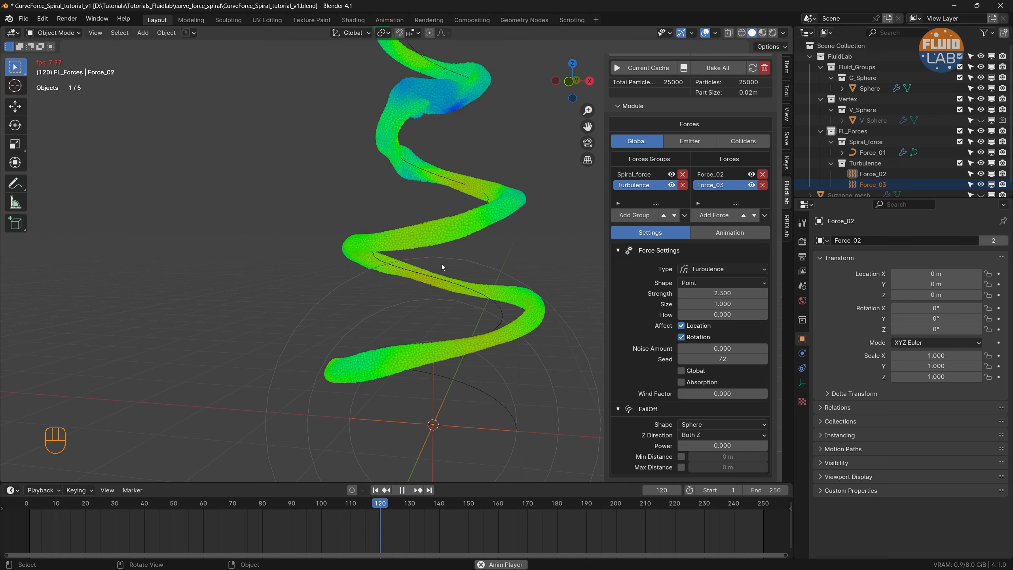
pyautogui.press('space')
pyautogui.scroll(-3, 447, 361)
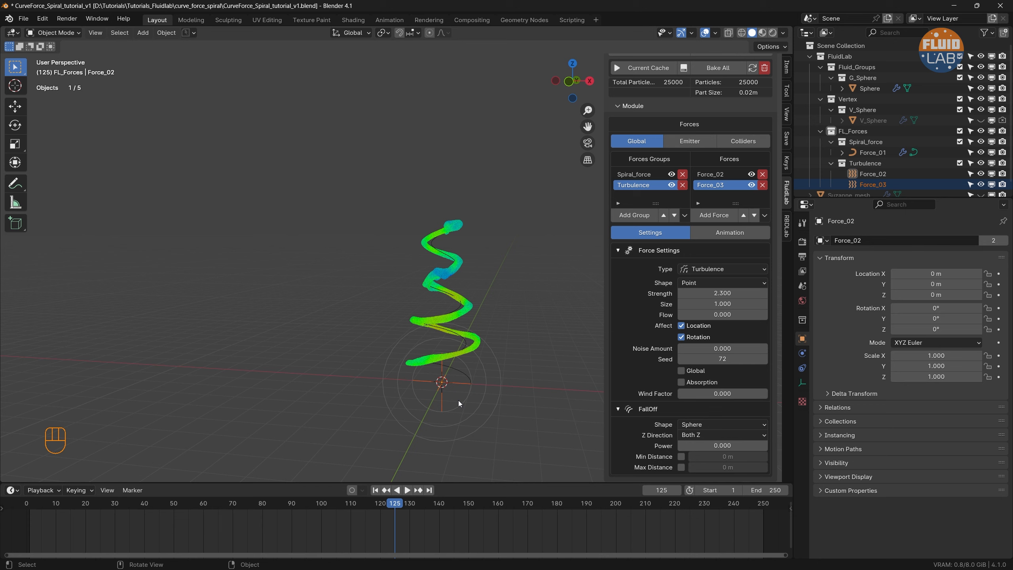
# Step: Disable the G_Sphere fluid group's viewport display and keyframe both turbulence forces at their starting position on frame 1
pyautogui.moveTo(458, 398); pyautogui.dragTo(425, 377)
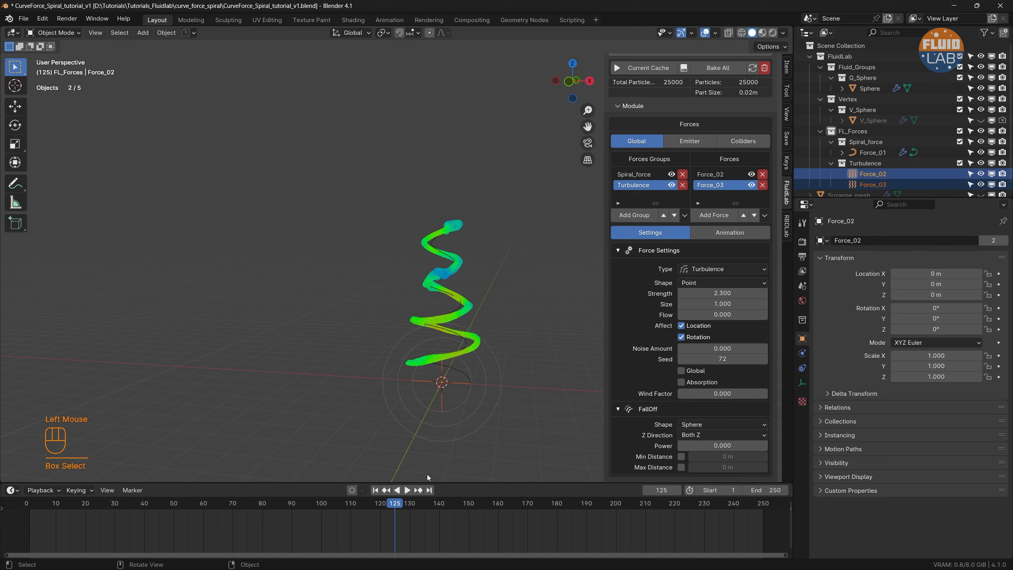
pyautogui.click(375, 490)
pyautogui.scroll(3, 670, 92)
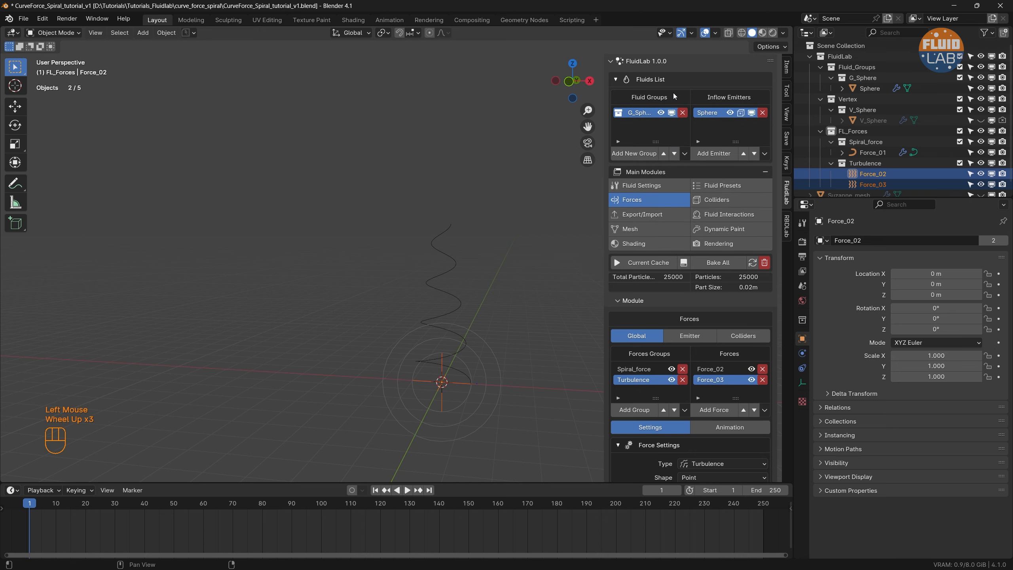
pyautogui.click(673, 112)
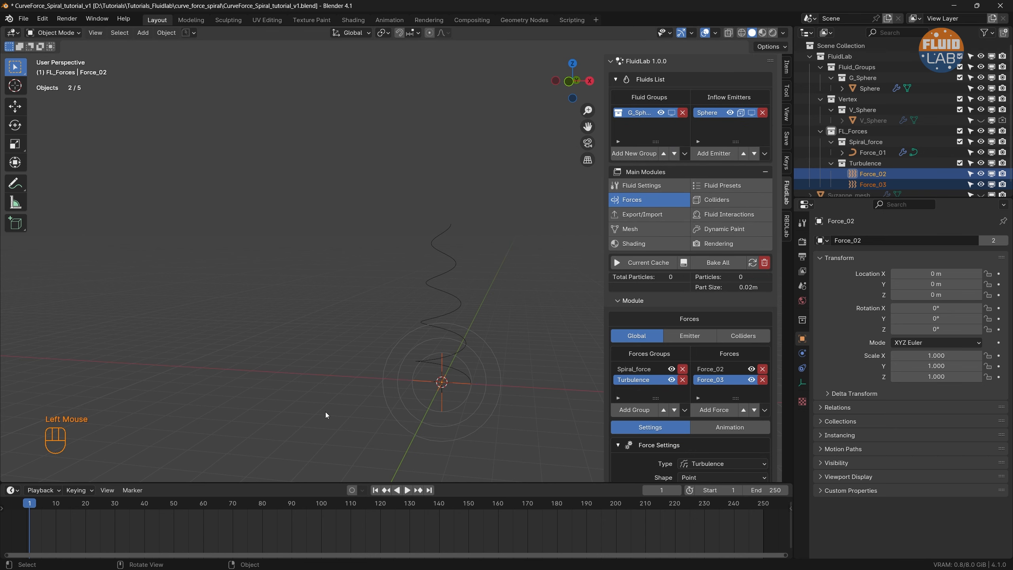
pyautogui.press('i')
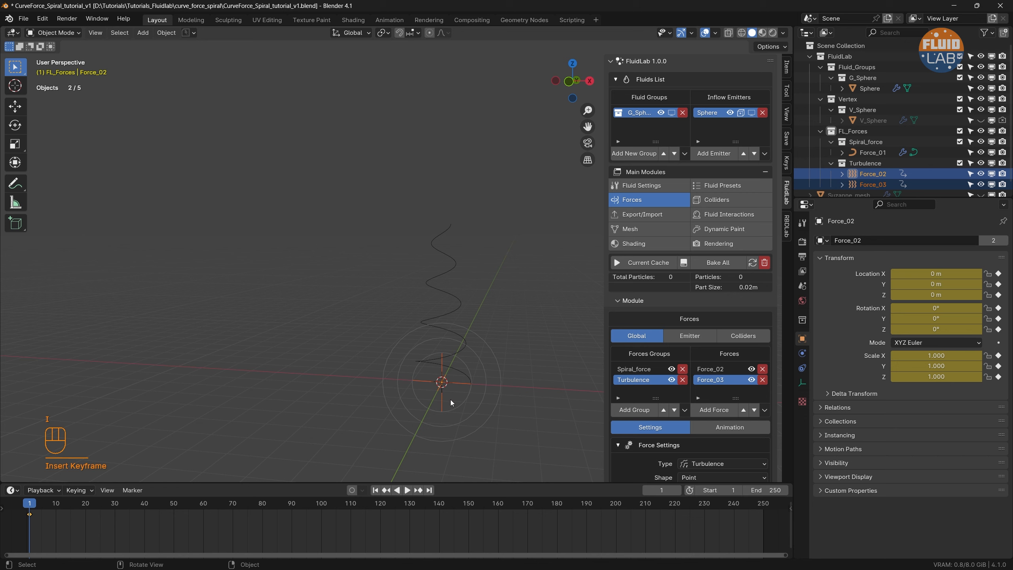
# Step: At frame 250, move both turbulence forces up about 6 m along Z above the spiral and keyframe them
pyautogui.click(429, 490)
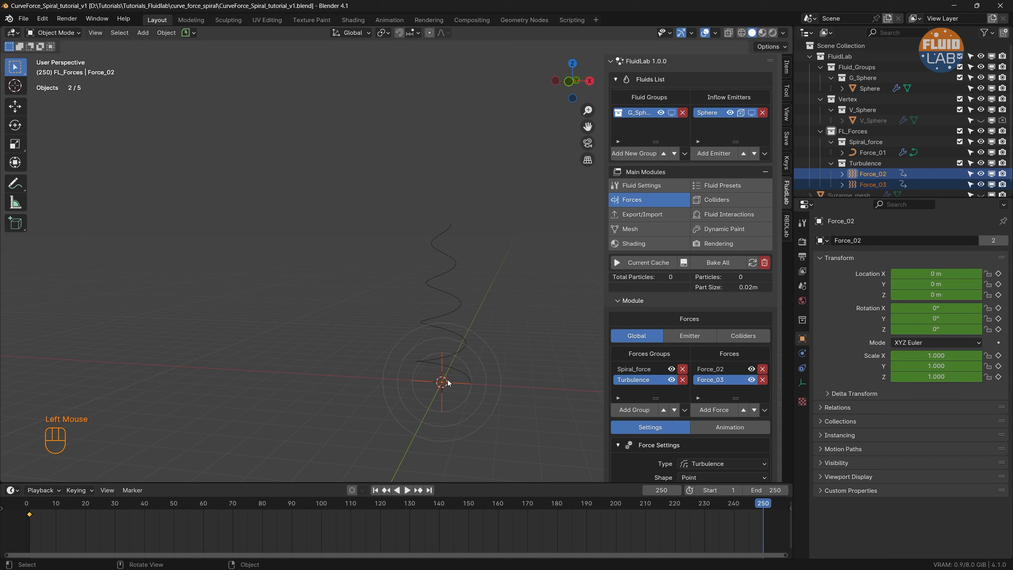
pyautogui.press('g')
pyautogui.press('z')
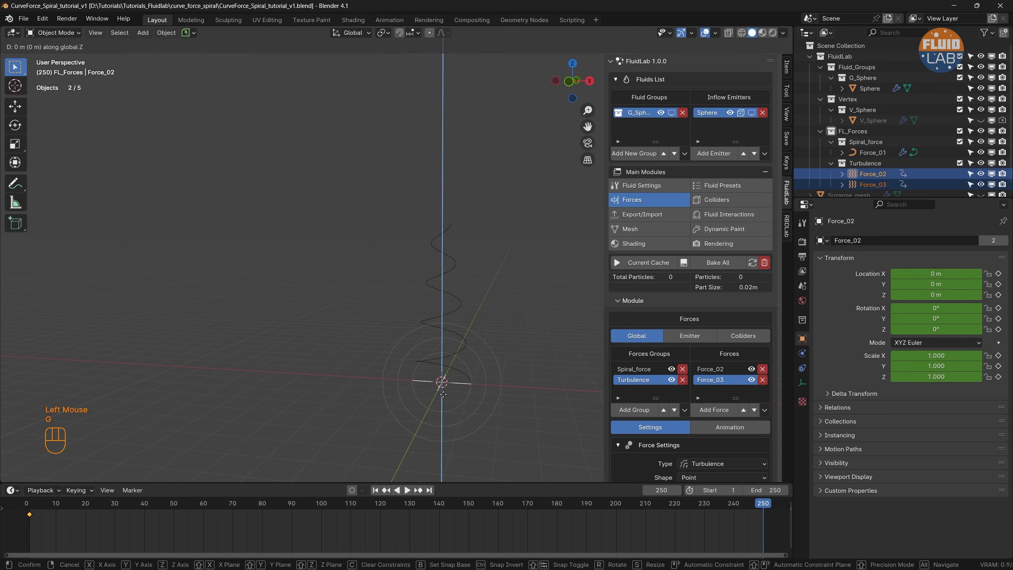
pyautogui.click(458, 219)
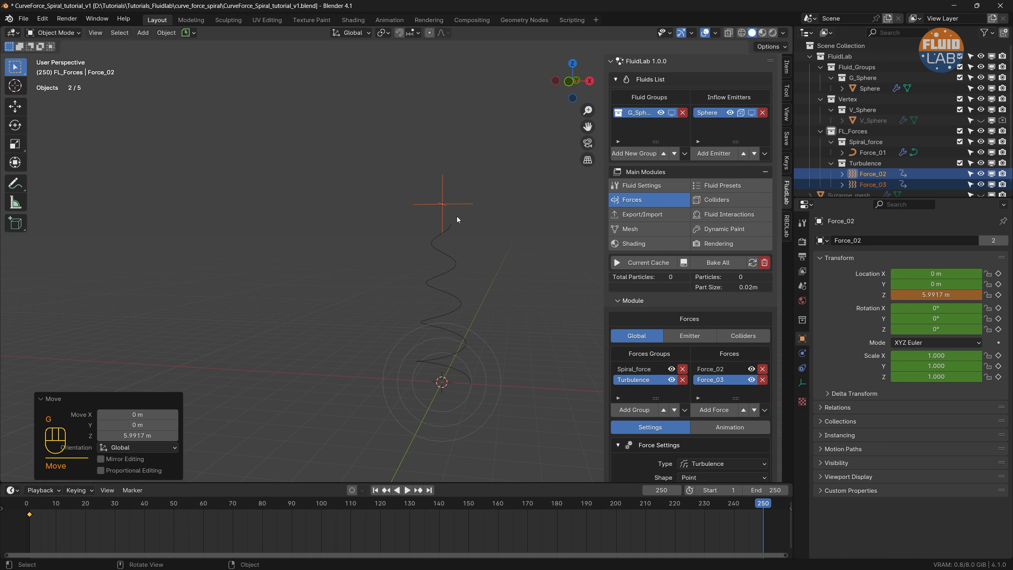
pyautogui.press('i')
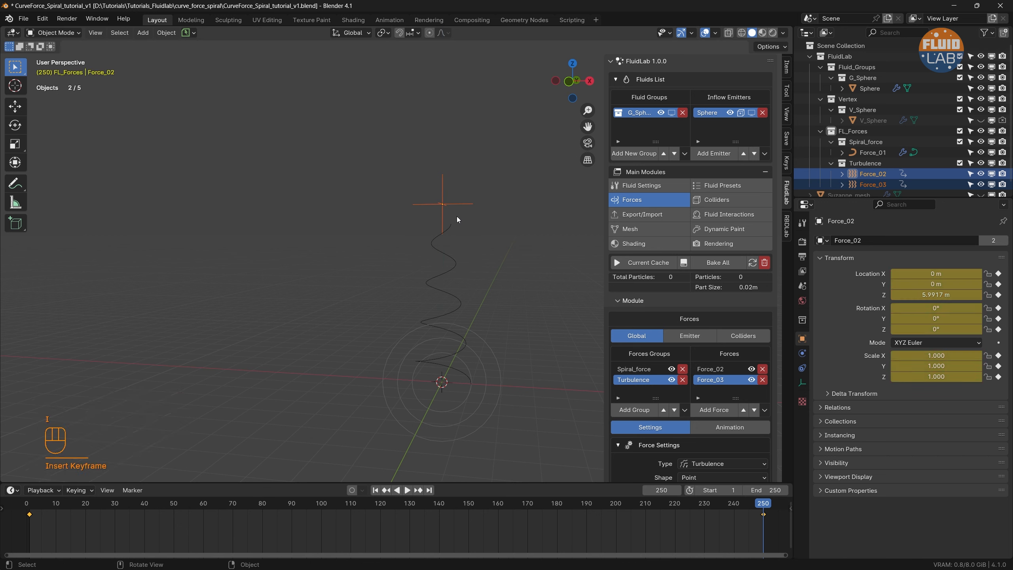
# Step: Play back the animated motion of the turbulence forces and return to the first frame
pyautogui.click(375, 490)
pyautogui.press('space')
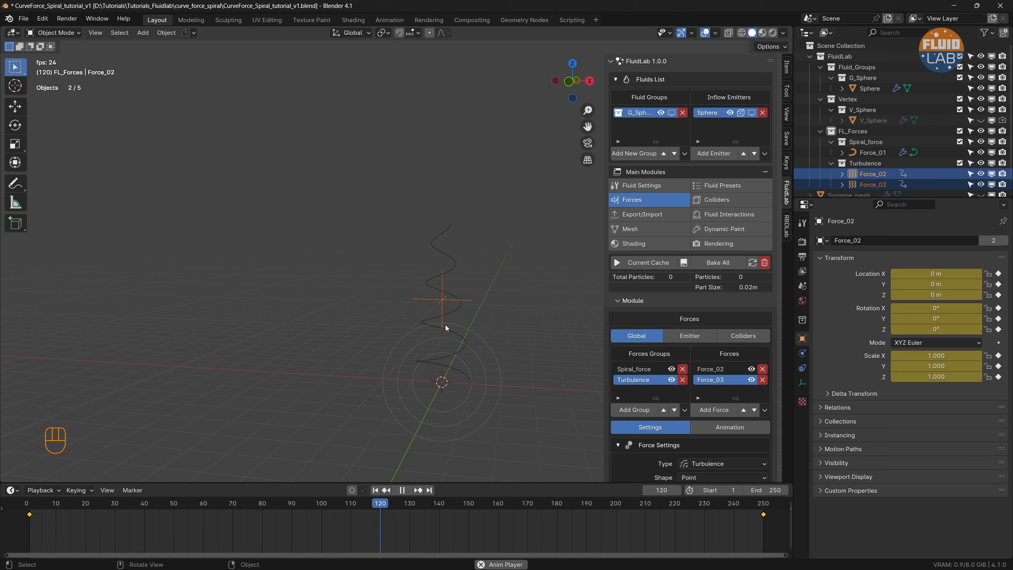
pyautogui.press('space')
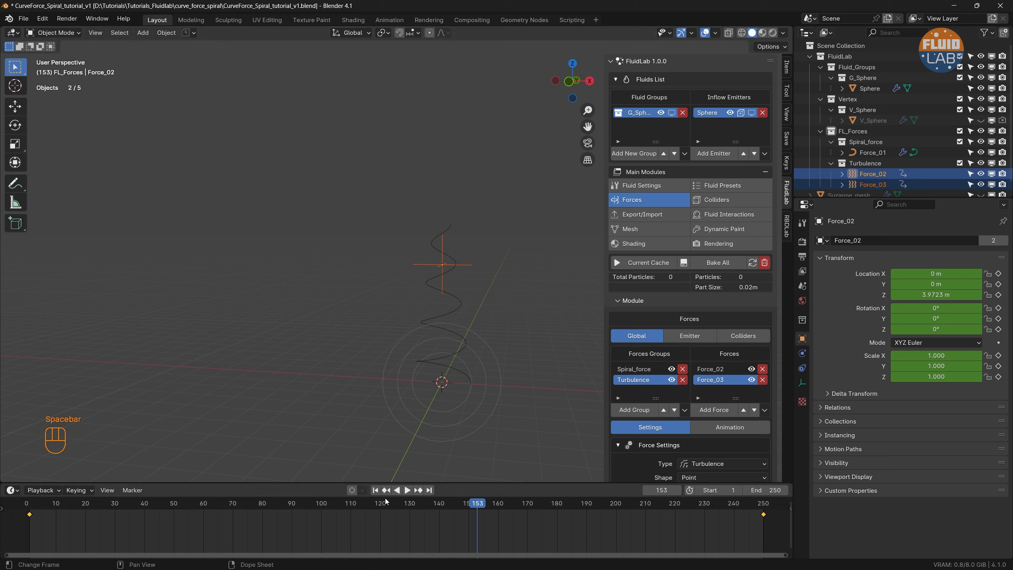
pyautogui.click(375, 490)
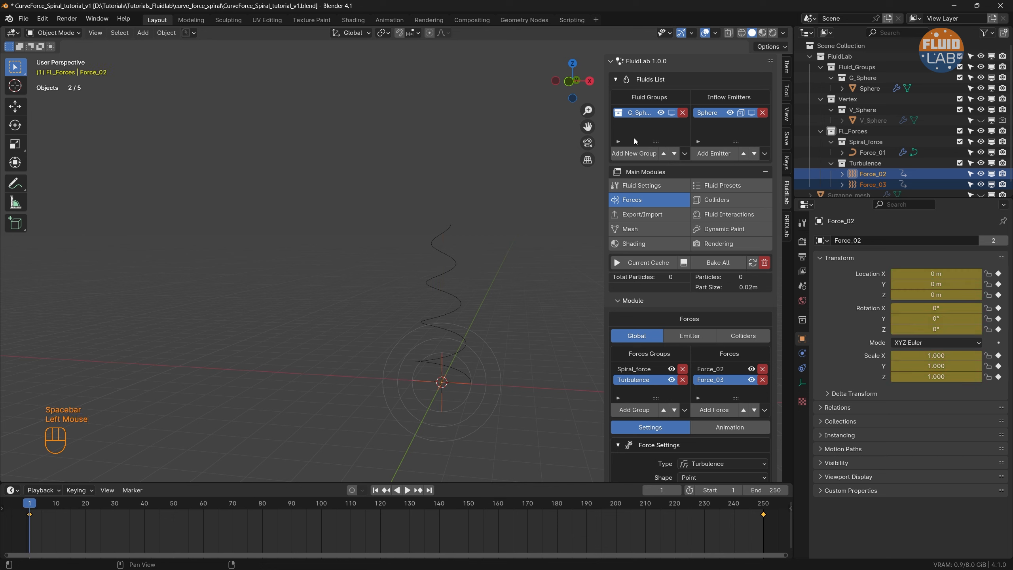
# Step: Re-enable the G_Sphere fluid group's viewport display and play the simulation to examine the fluid with the moving turbulence
pyautogui.click(672, 113)
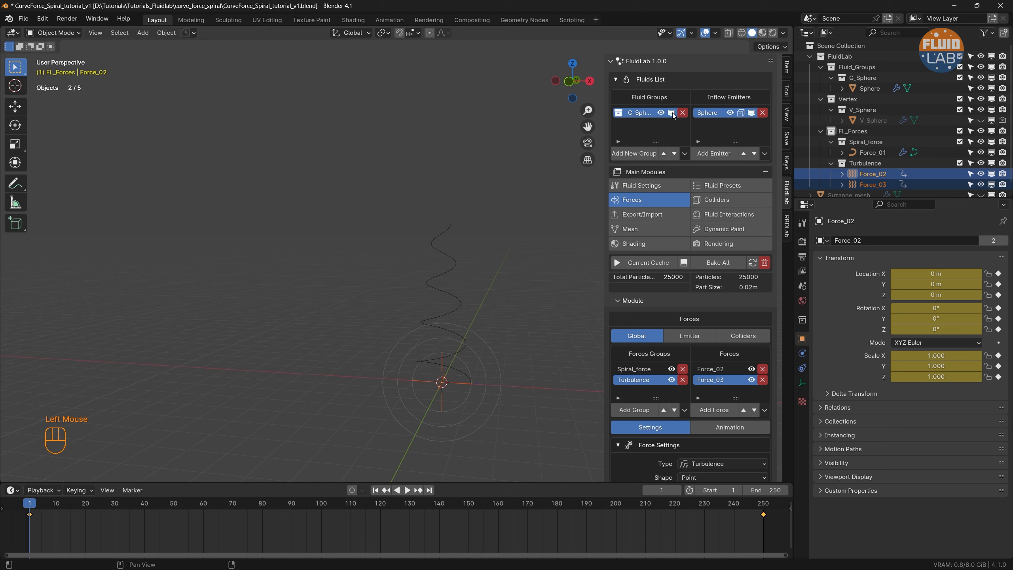
pyautogui.click(368, 489)
pyautogui.press('space')
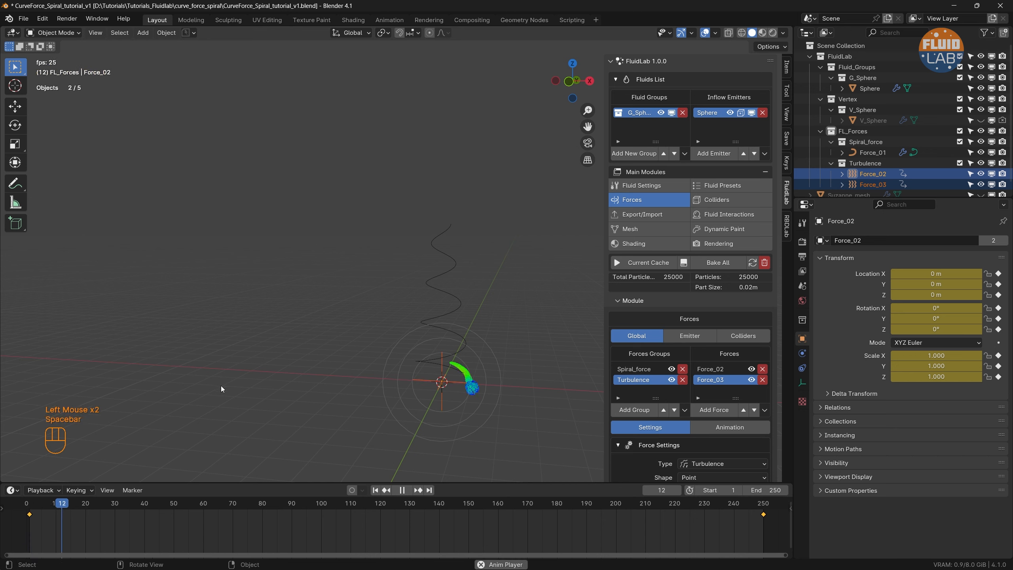
pyautogui.scroll(2, 443, 374)
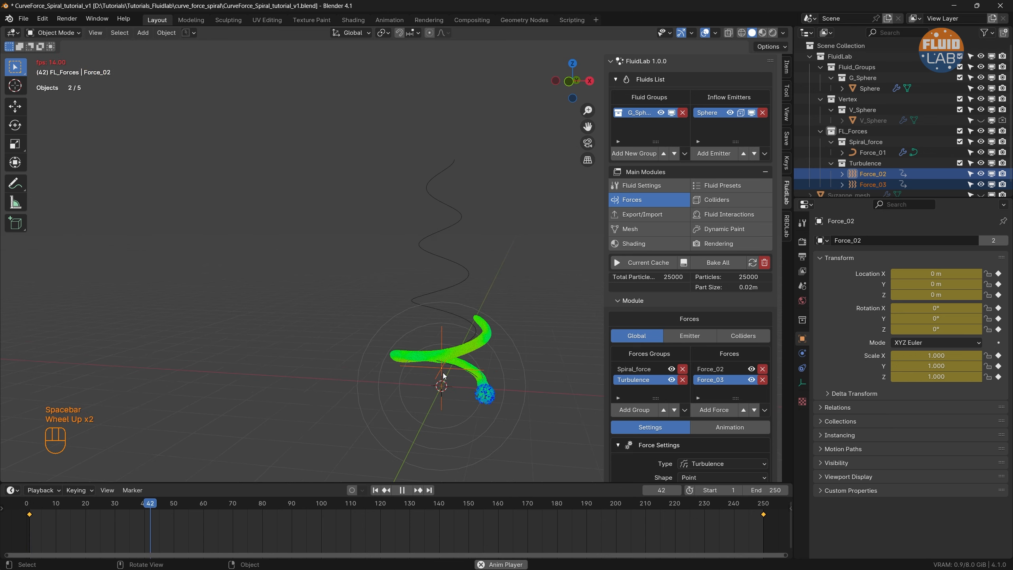
pyautogui.scroll(1, 444, 376)
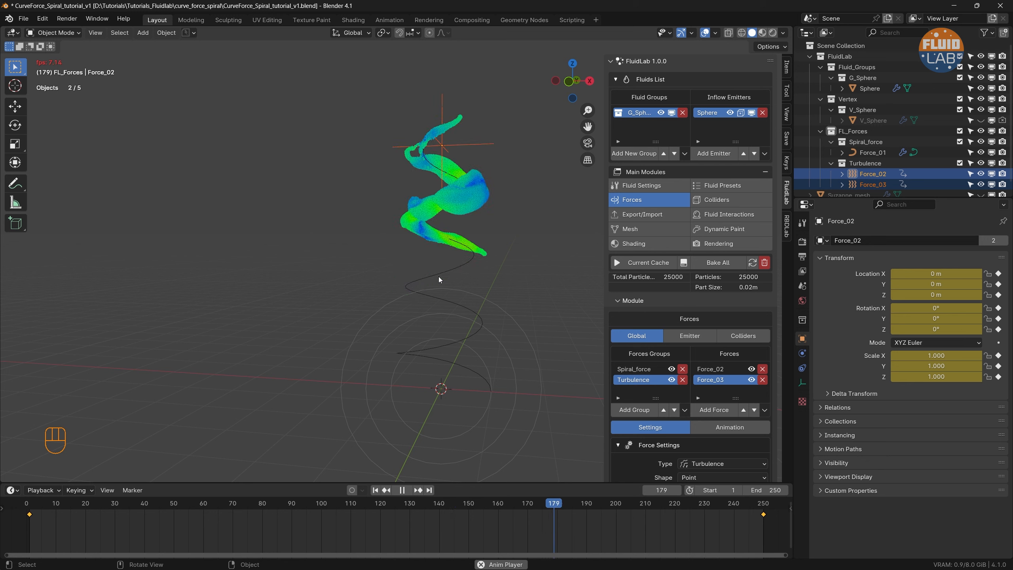
pyautogui.press('space')
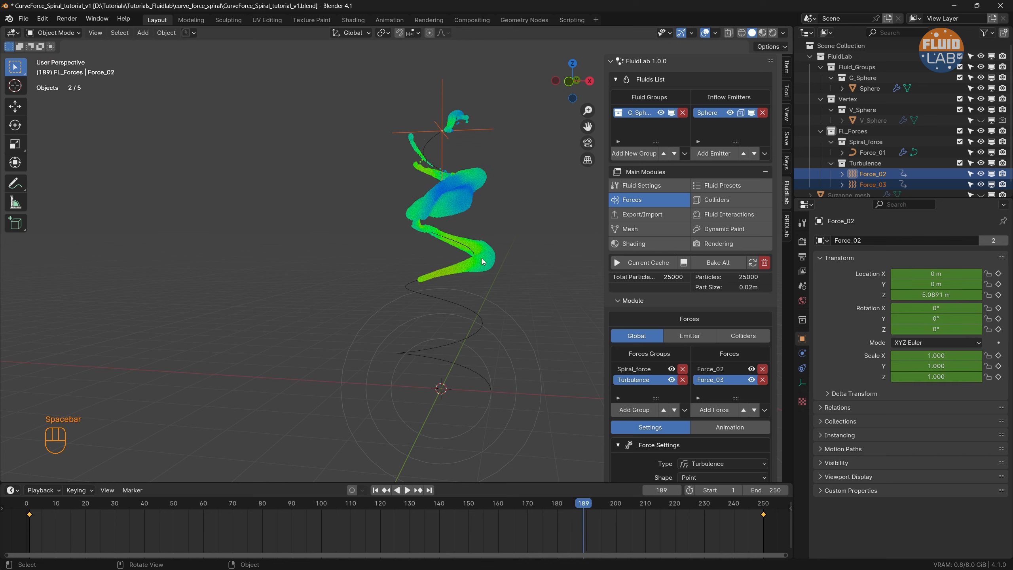
# Step: Move the timeline back to frame 170 and save the file
pyautogui.moveTo(582, 505); pyautogui.dragTo(528, 505)
pyautogui.scroll(-2, 432, 210)
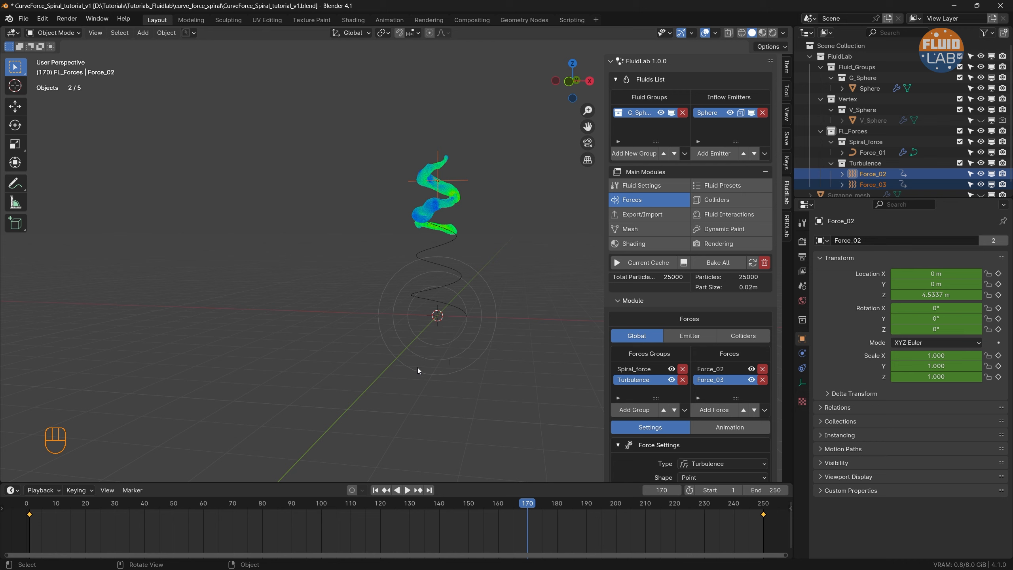
pyautogui.hotkey('ctrl', 's')
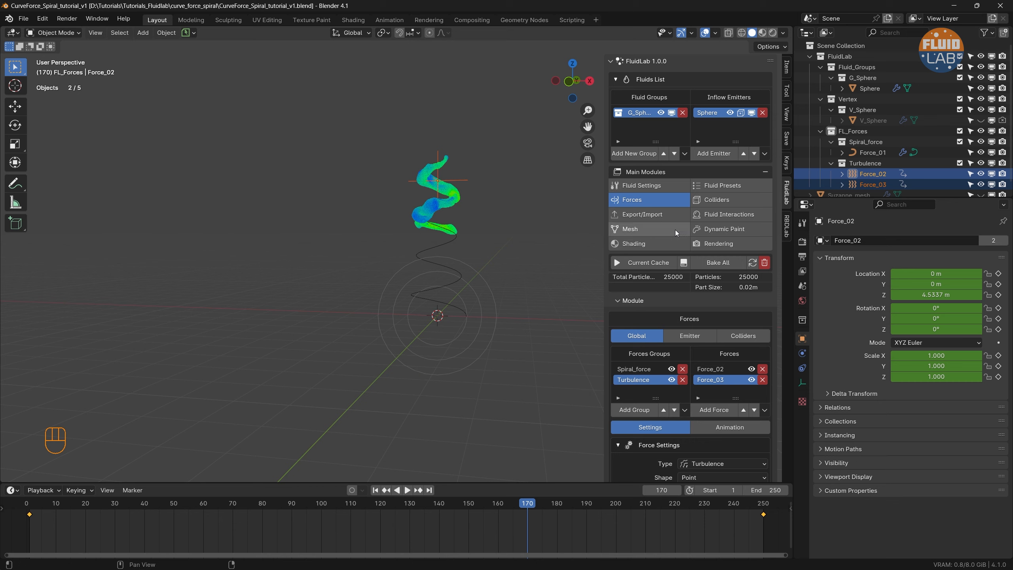
# Step: In the fluid's animation settings, set the gravity weight animation to start at frame 160 with a duration of 5
pyautogui.click(655, 187)
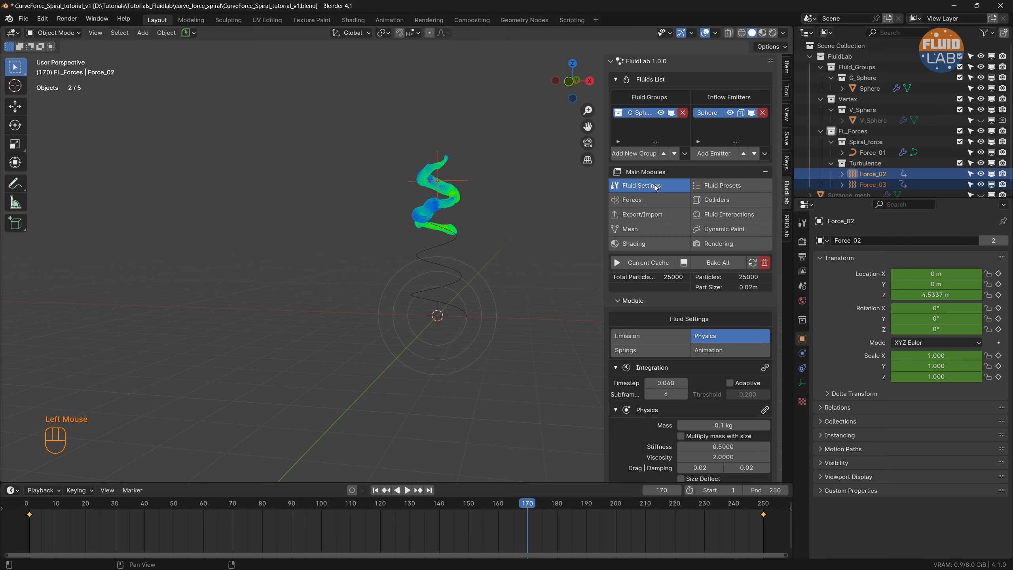
pyautogui.click(727, 351)
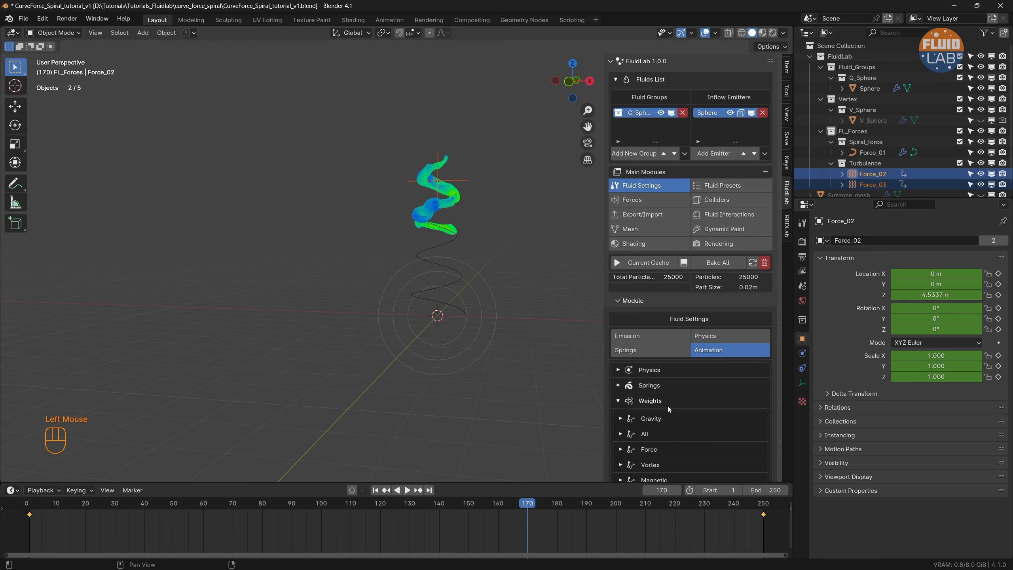
pyautogui.scroll(-3, 668, 406)
pyautogui.click(624, 376)
pyautogui.scroll(-1, 685, 399)
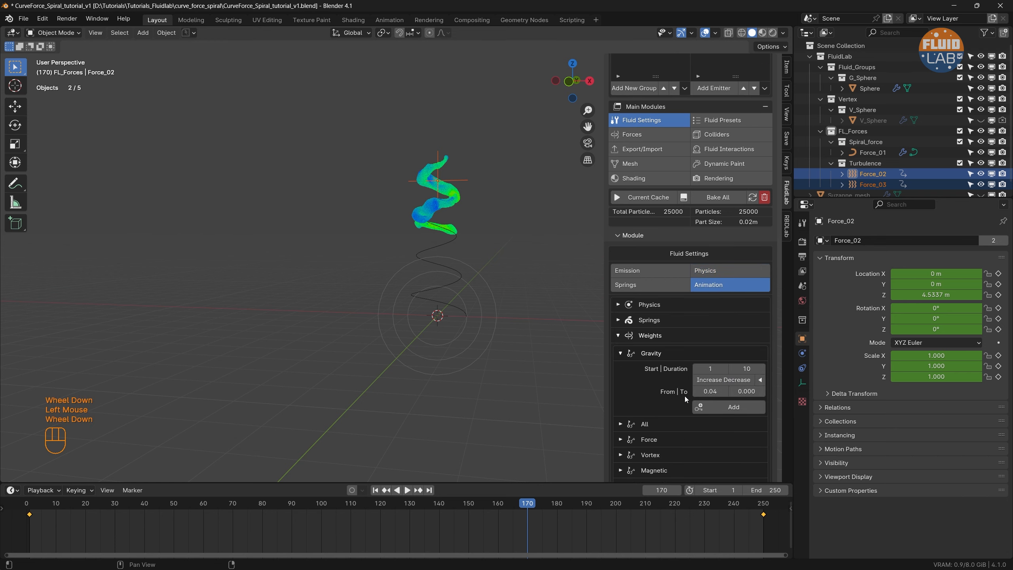
pyautogui.click(710, 368)
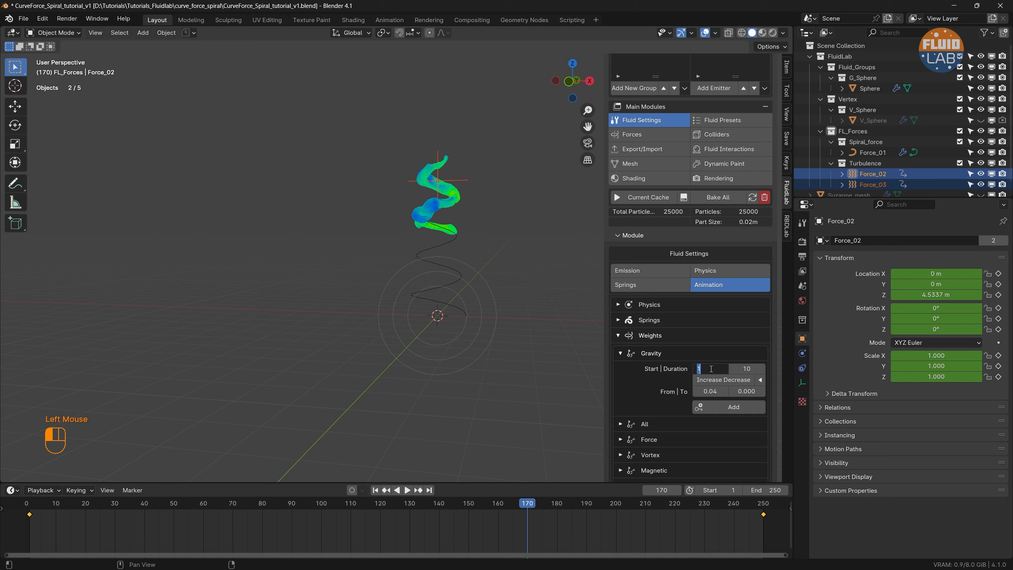
pyautogui.write('160')
pyautogui.press('Return')
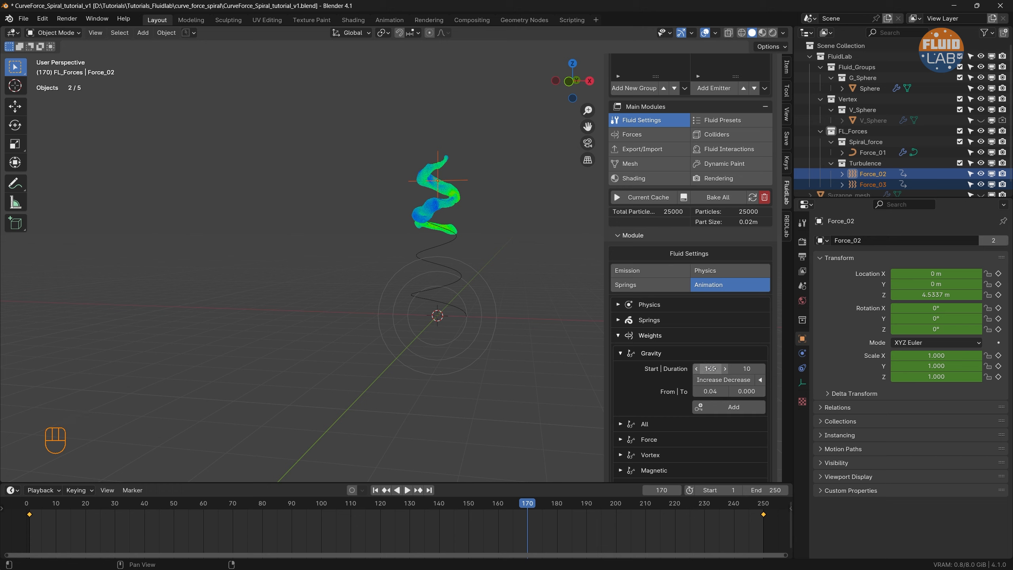
pyautogui.moveTo(750, 369); pyautogui.dragTo(734, 369)
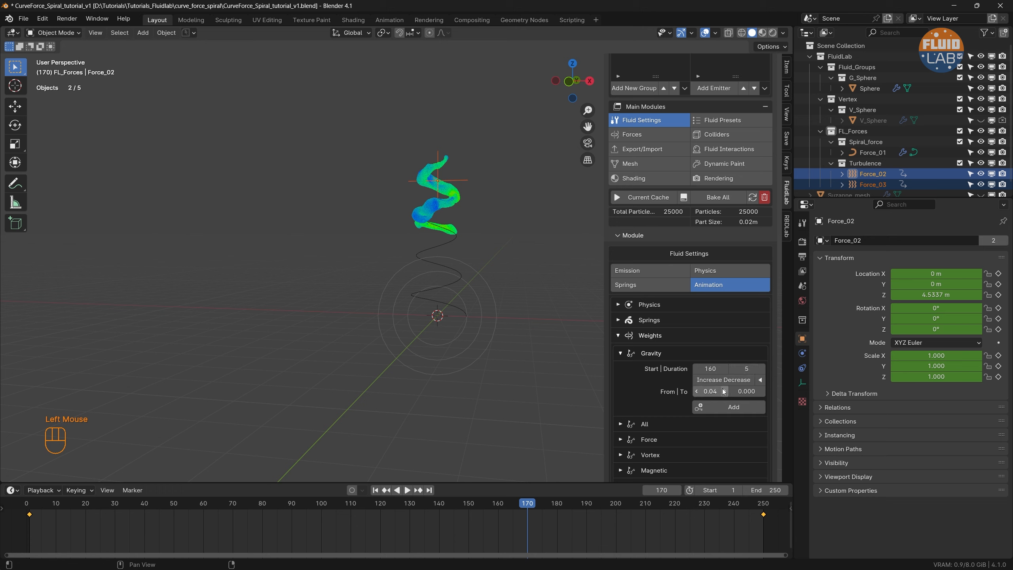
# Step: Set the gravity weight to animate from 0 to 1 and add the animation
pyautogui.click(711, 392)
pyautogui.write('0')
pyautogui.press('Return')
pyautogui.doubleClick(746, 391)
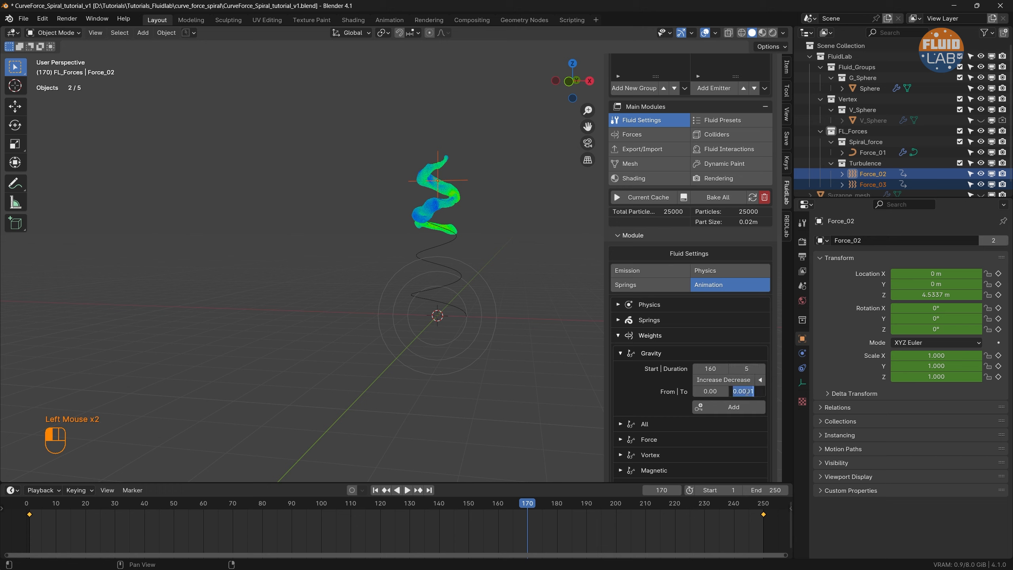
pyautogui.write('1')
pyautogui.press('Return')
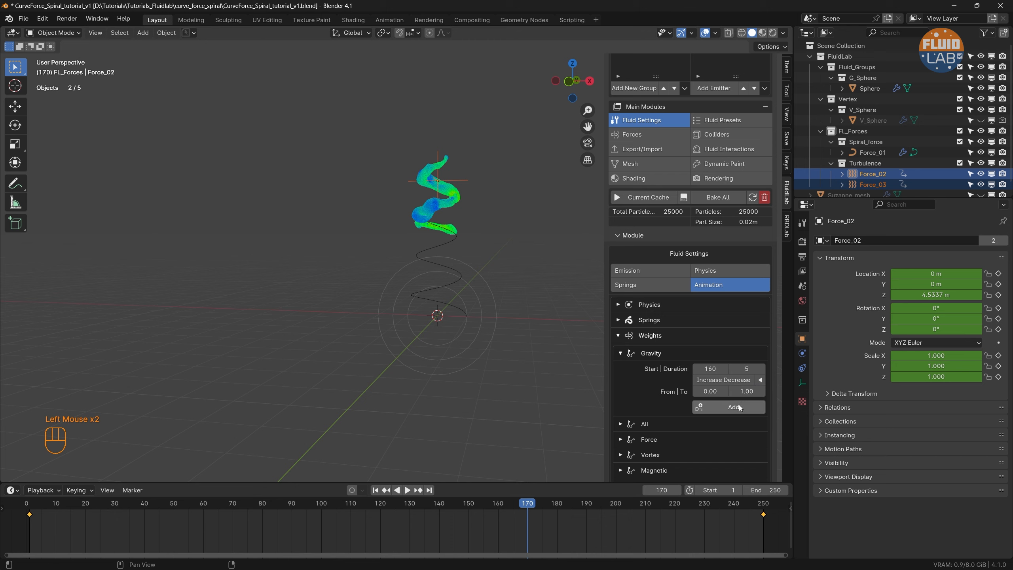
pyautogui.click(733, 409)
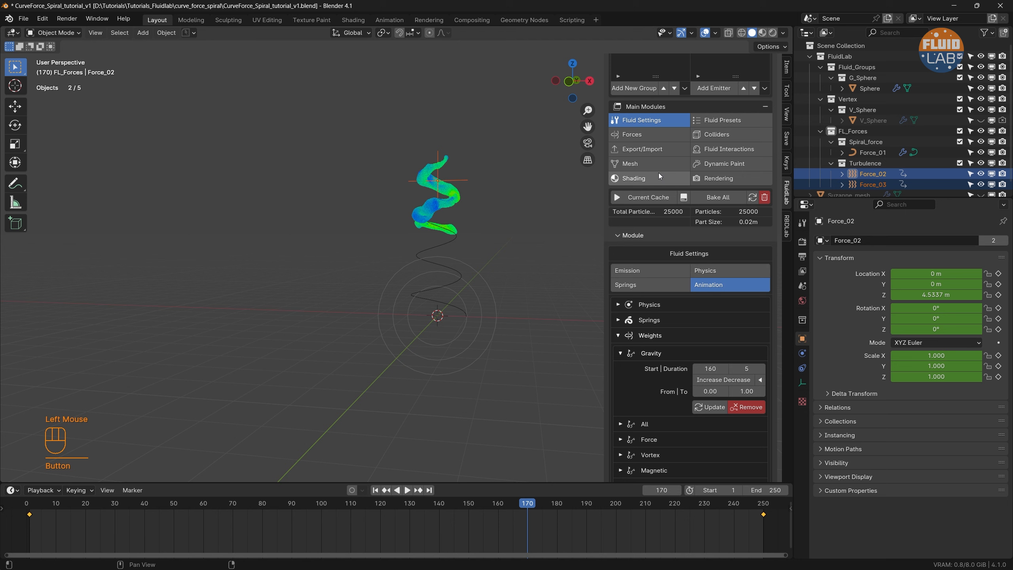
# Step: Open the animation settings of the Spiral_force group in the Forces module and move the timeline to frame 160
pyautogui.click(648, 134)
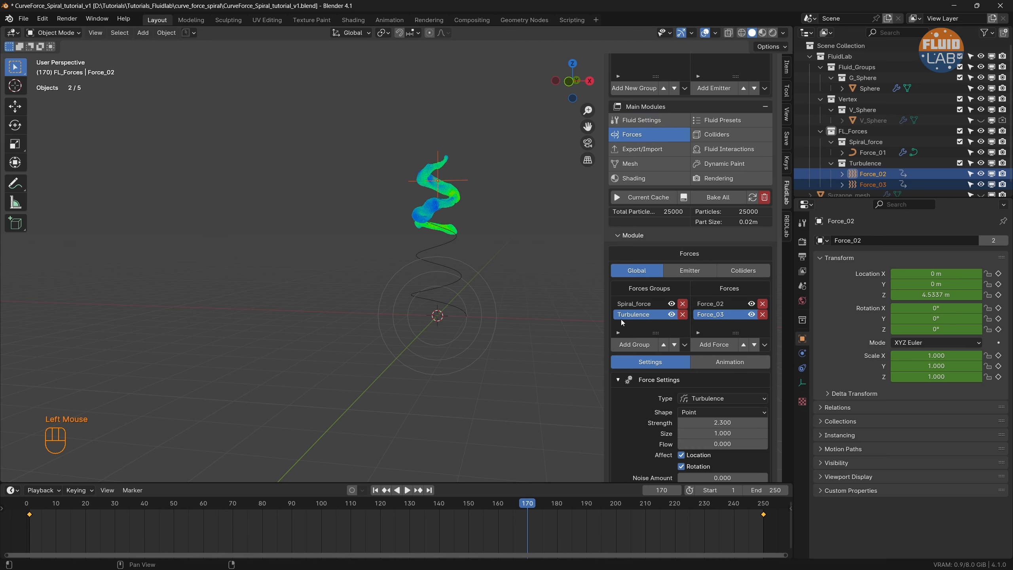
pyautogui.click(638, 305)
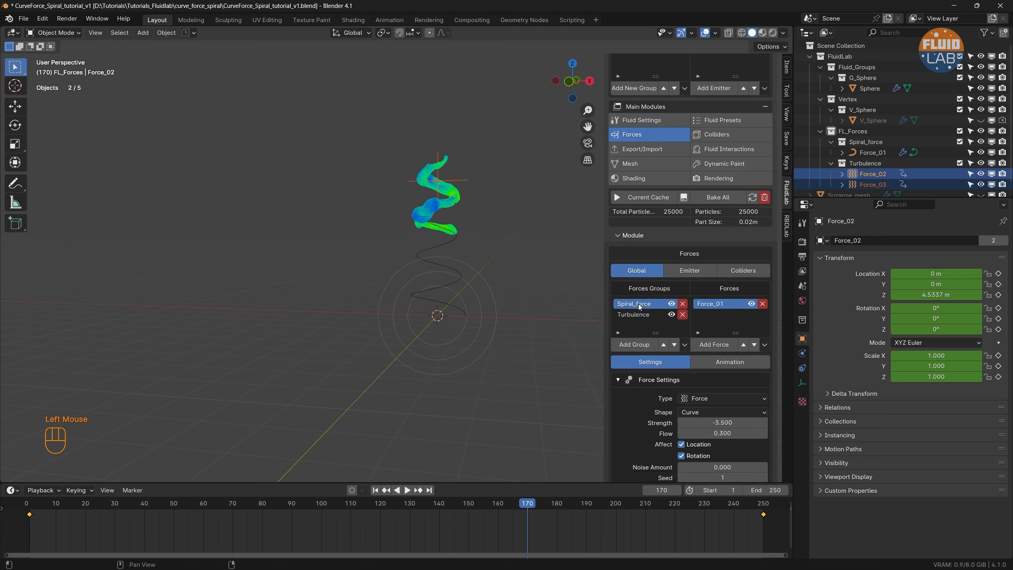
pyautogui.scroll(-1, 735, 390)
pyautogui.scroll(-2, 735, 390)
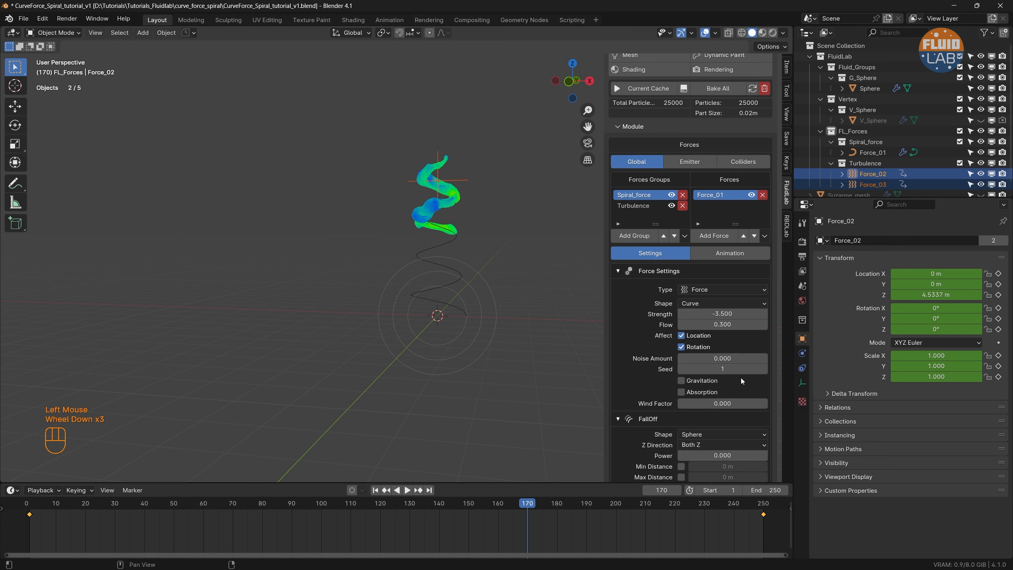
pyautogui.click(730, 256)
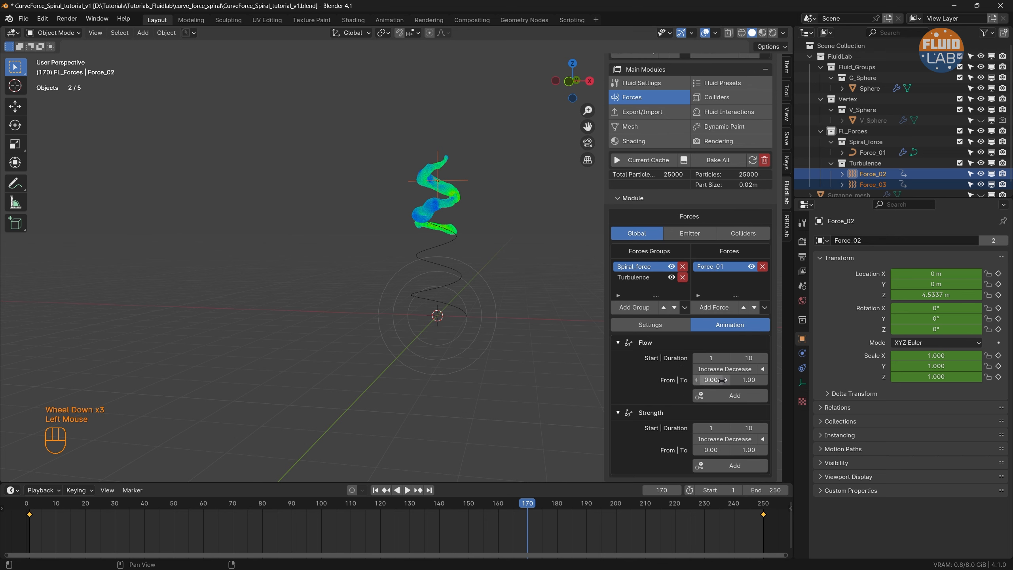
pyautogui.scroll(-2, 712, 380)
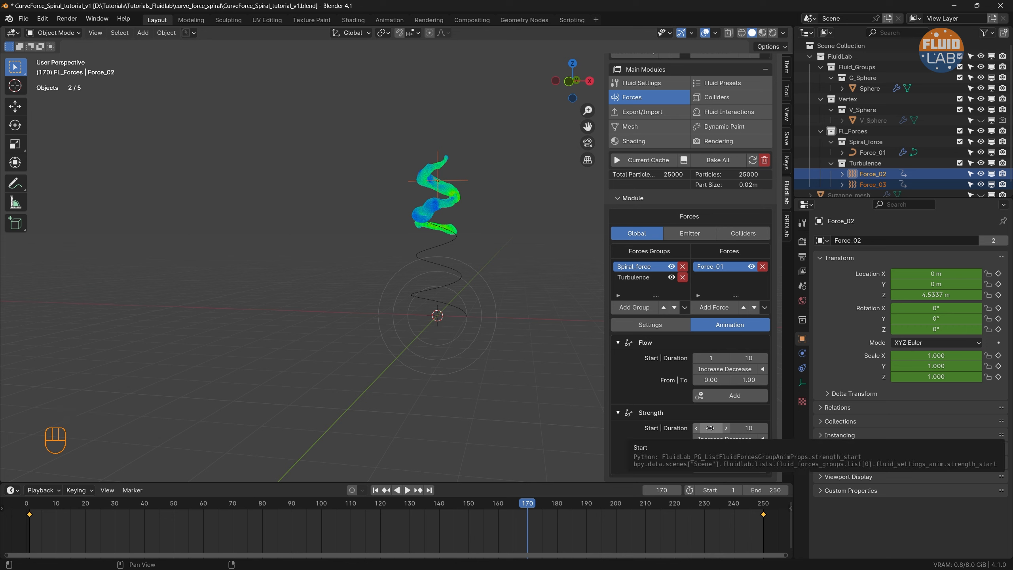
pyautogui.moveTo(525, 504); pyautogui.dragTo(497, 508)
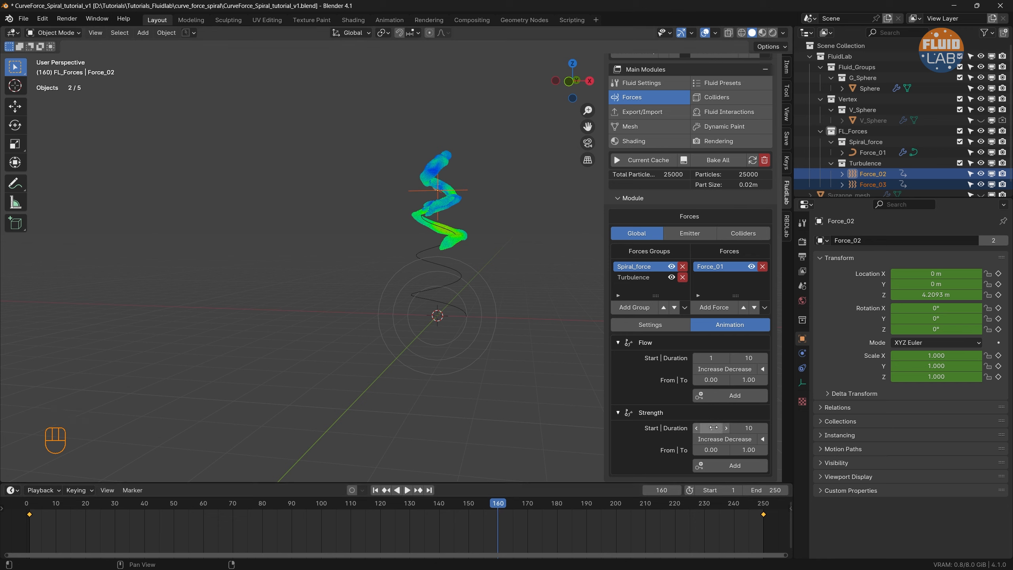
# Step: Set the Spiral_force strength animation to start at frame 160 with a duration of 5
pyautogui.click(714, 428)
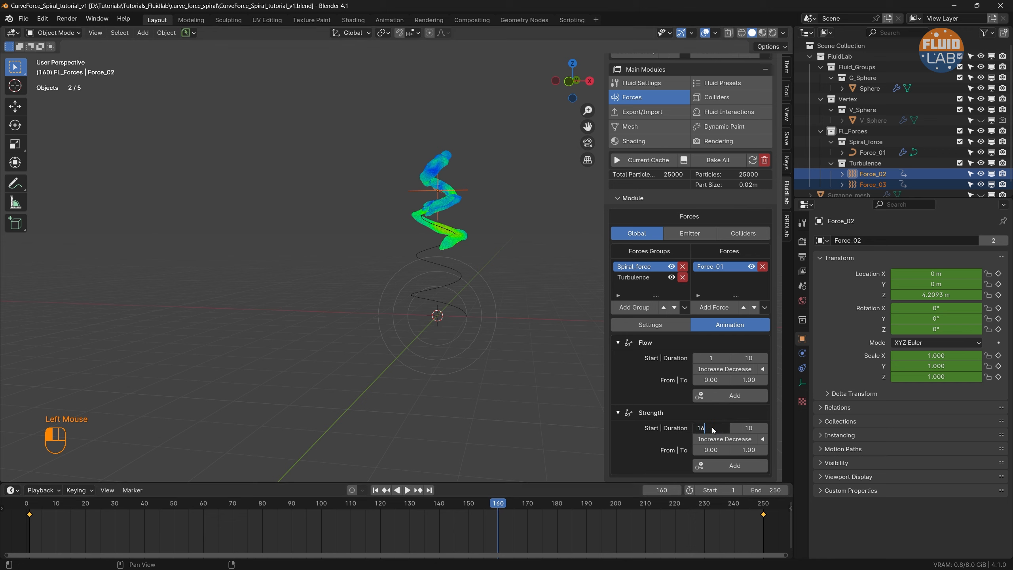
pyautogui.write('160')
pyautogui.press('Return')
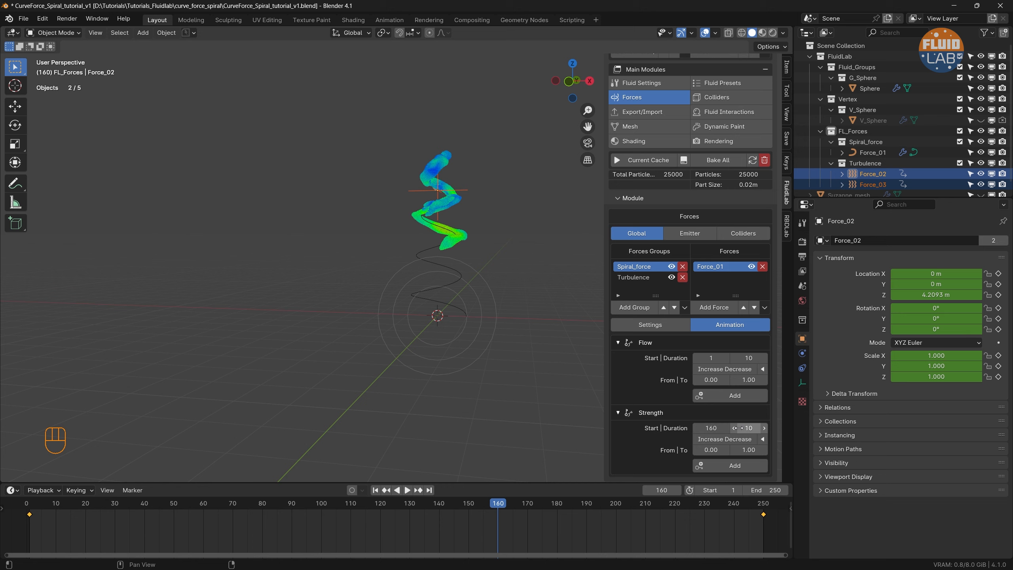
pyautogui.click(751, 427)
pyautogui.write('5')
pyautogui.press('Return')
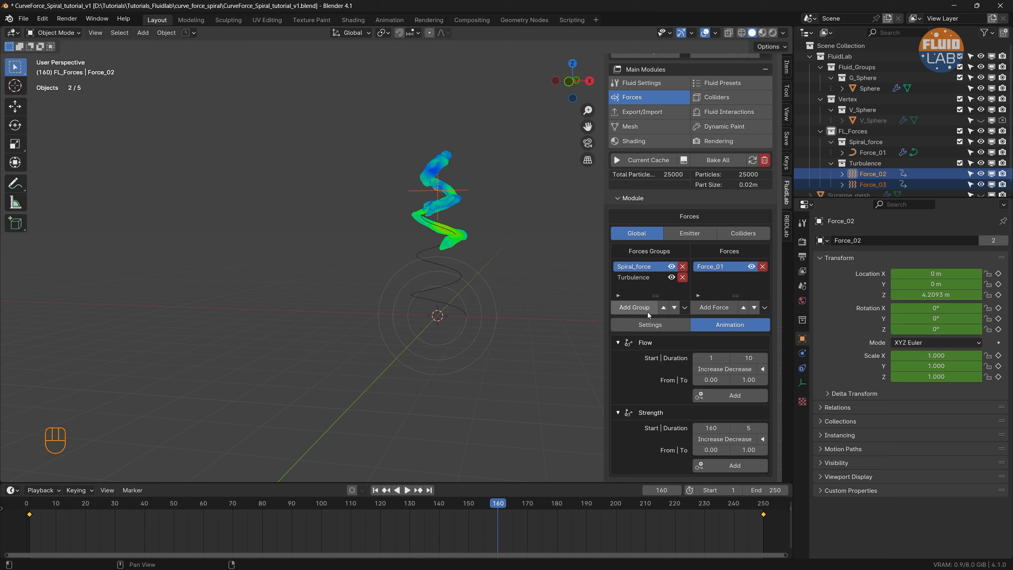
# Step: Set the Spiral_force strength to animate from -3.5 to 0 and add the animation
pyautogui.click(656, 325)
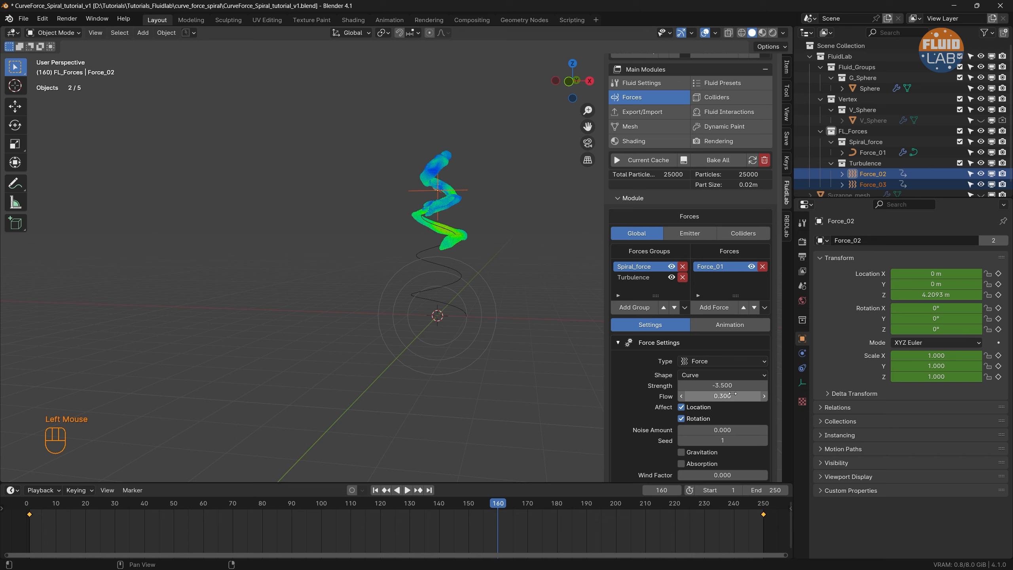
pyautogui.click(731, 325)
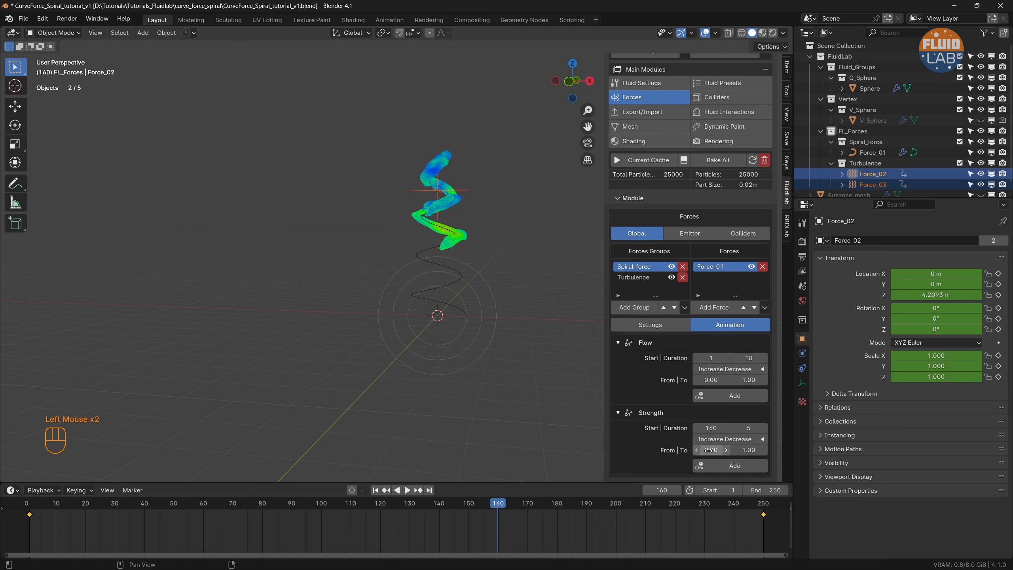
pyautogui.doubleClick(709, 450)
pyautogui.click(750, 450)
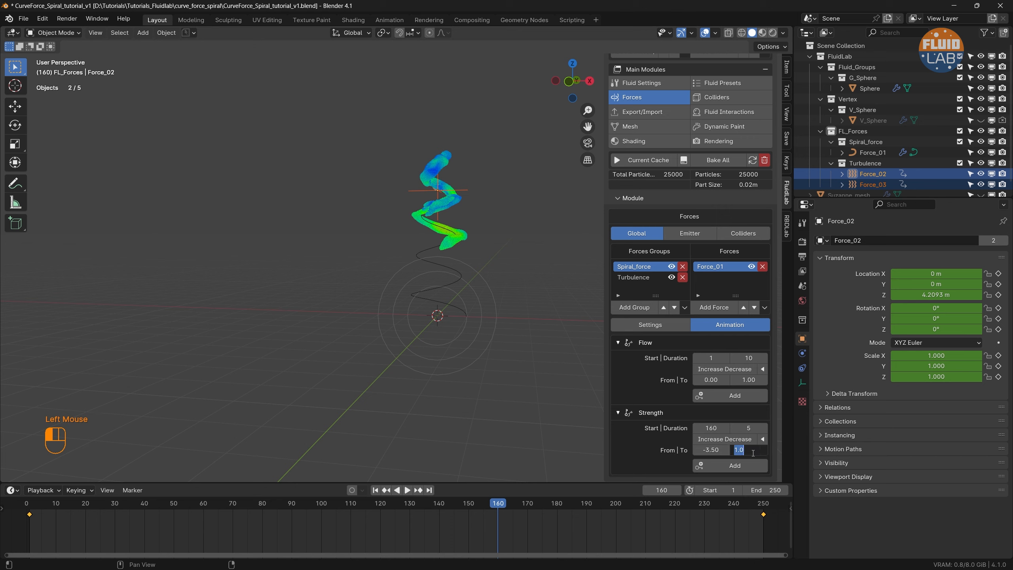
pyautogui.write('0')
pyautogui.press('Return')
pyautogui.click(735, 465)
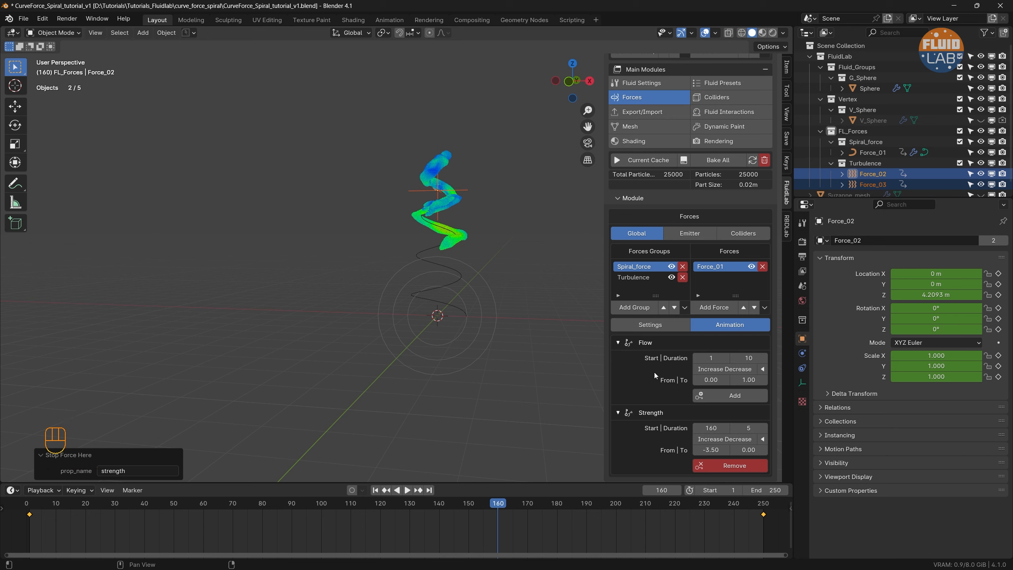
# Step: Set the Spiral_force flow animation to go from 0.3 to 0
pyautogui.click(654, 325)
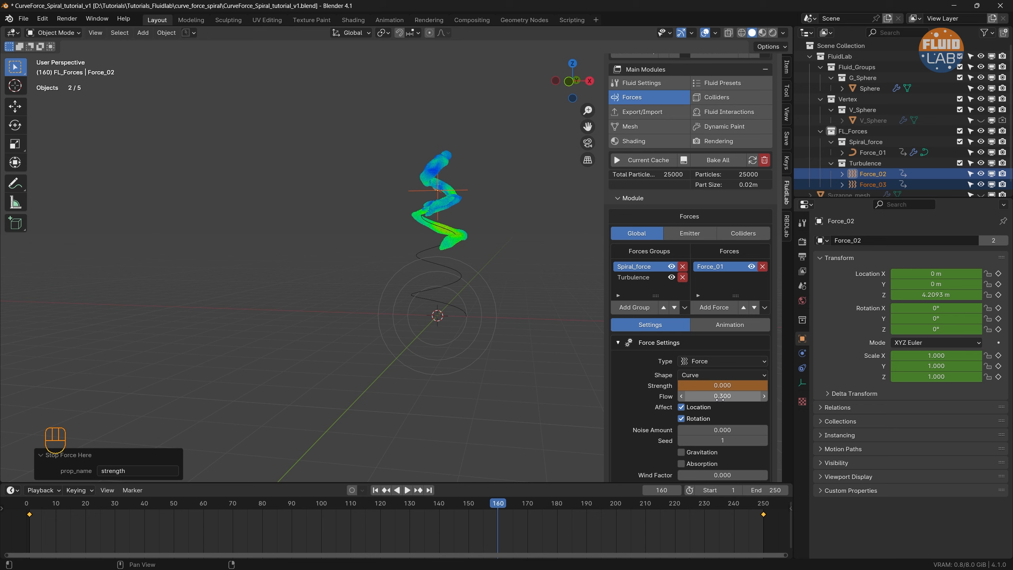
pyautogui.click(730, 325)
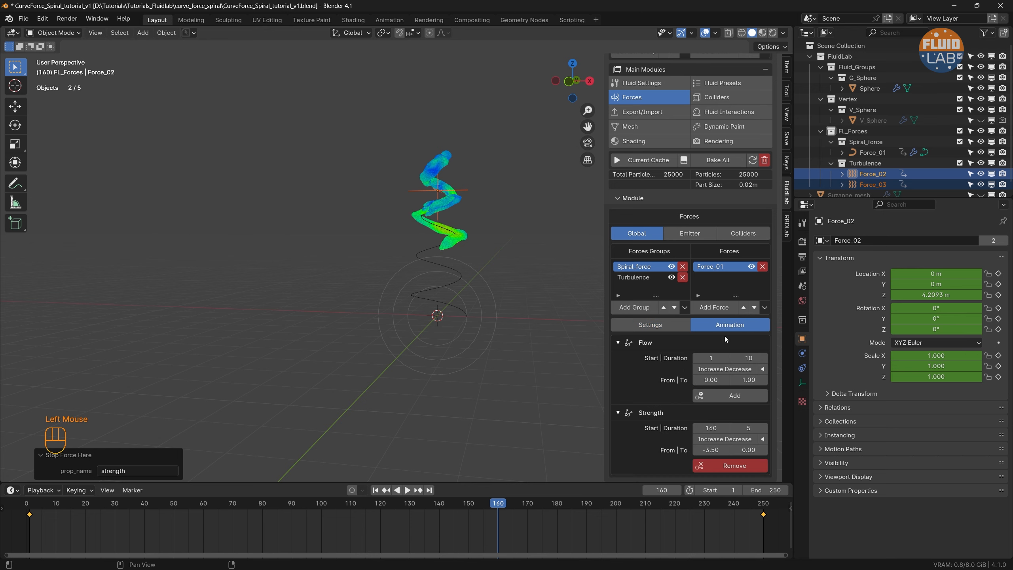
pyautogui.doubleClick(709, 379)
pyautogui.write('.3')
pyautogui.press('Return')
pyautogui.click(750, 380)
pyautogui.press('Return')
# Step: Start the Spiral_force flow animation at frame 160 with a duration of 5 and add it
pyautogui.click(713, 359)
pyautogui.press('Return')
pyautogui.click(749, 360)
pyautogui.write('5')
pyautogui.press('Return')
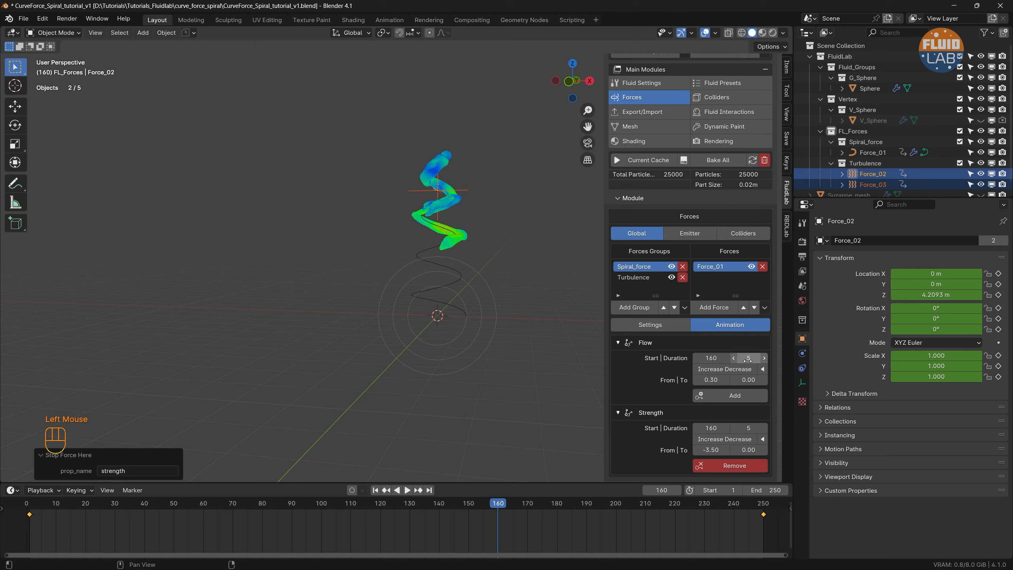
pyautogui.click(732, 397)
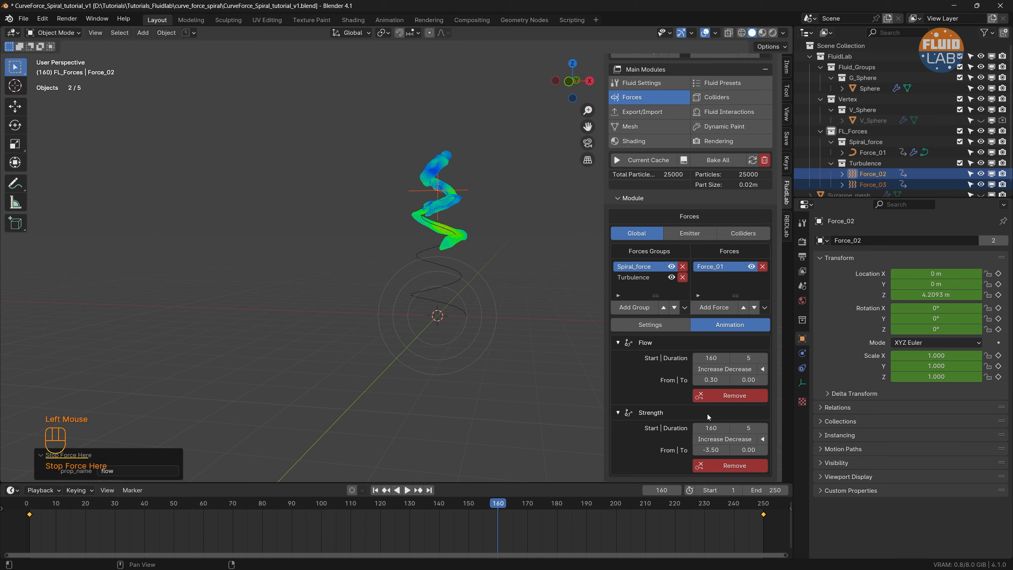
# Step: Save the file and select Force_02 in the Turbulence forces group
pyautogui.click(634, 278)
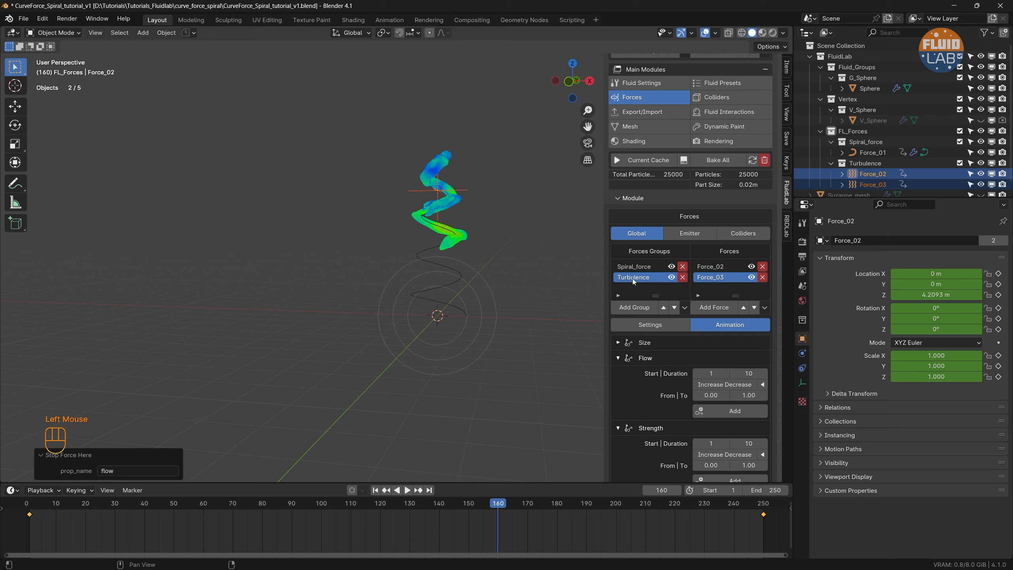
pyautogui.hotkey('ctrl', 's')
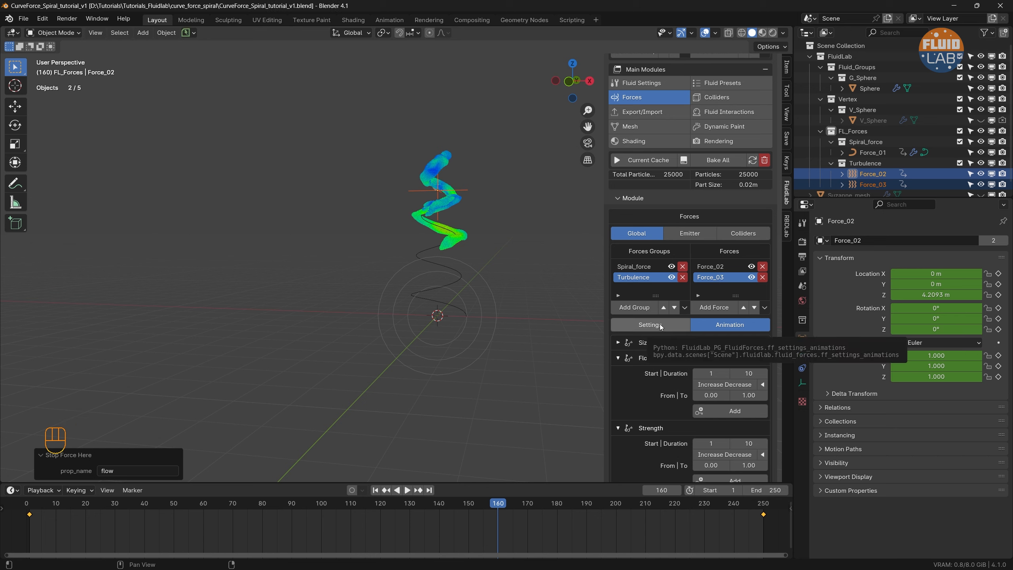
pyautogui.click(720, 267)
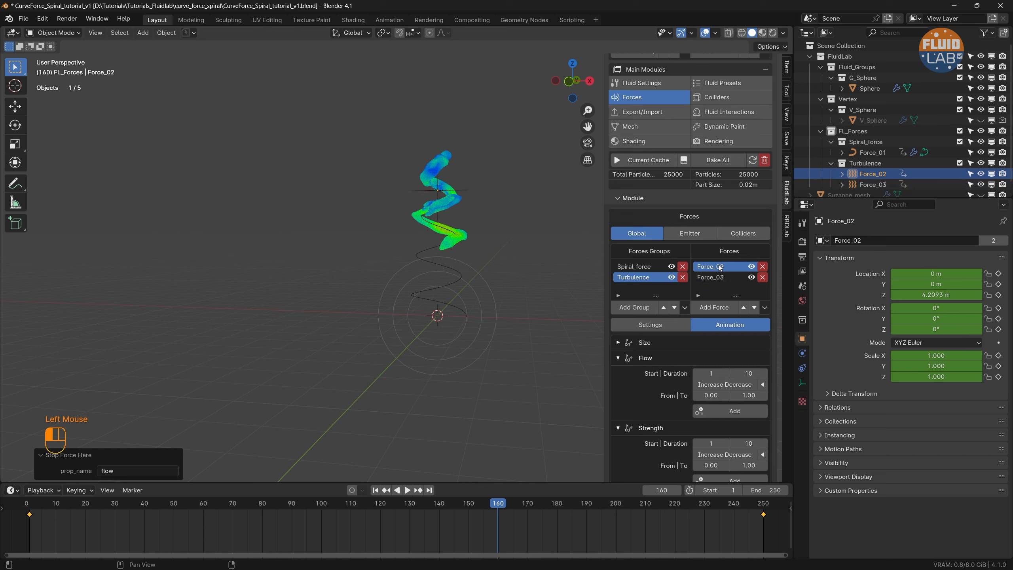
# Step: Set the turbulence strength animation to go from 2.3 to 0, matching the force's current strength setting
pyautogui.click(659, 325)
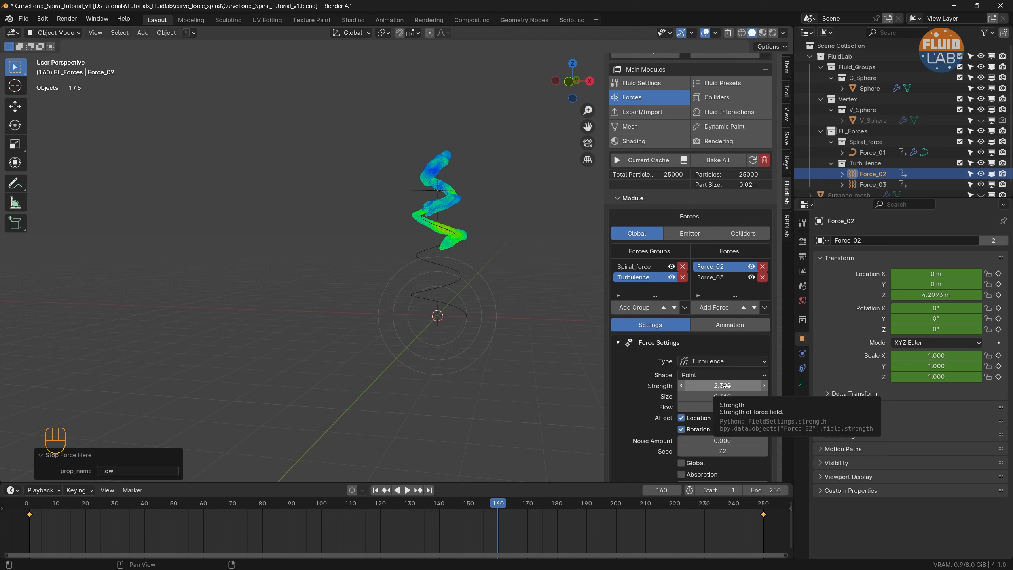
pyautogui.click(739, 323)
pyautogui.scroll(-1, 714, 420)
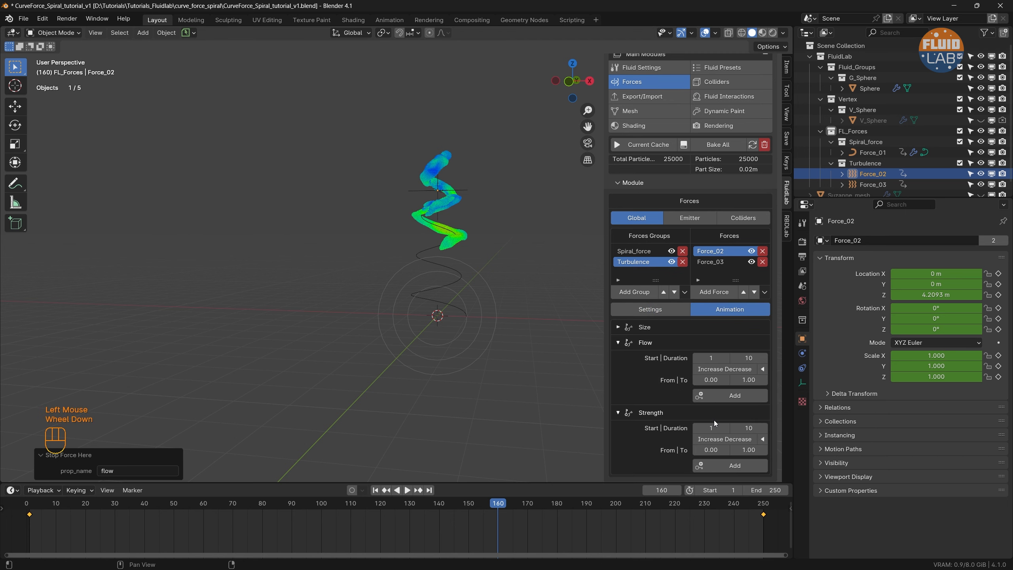
pyautogui.scroll(-1, 714, 420)
pyautogui.click(711, 450)
pyautogui.click(649, 309)
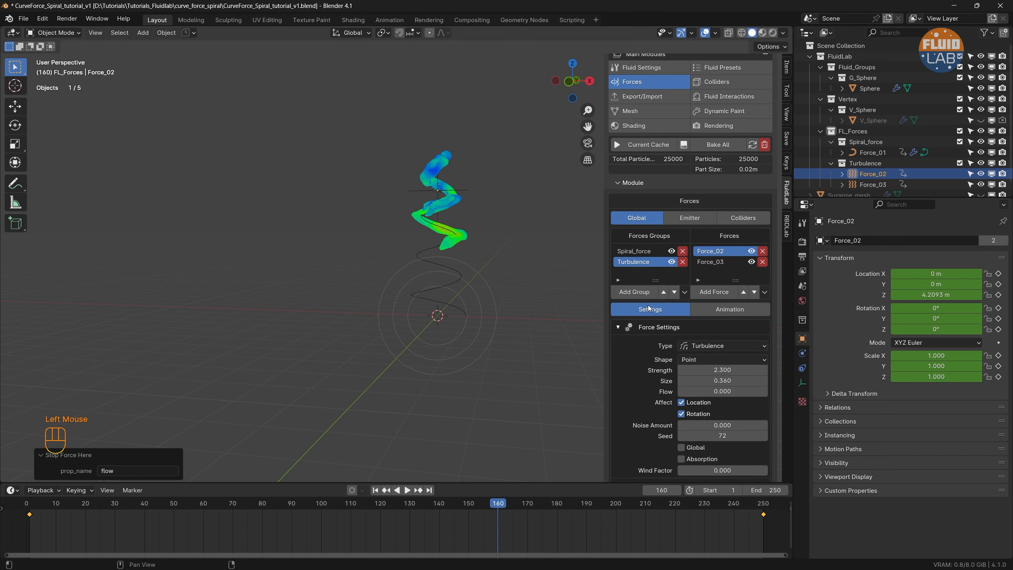
pyautogui.click(731, 312)
pyautogui.click(751, 451)
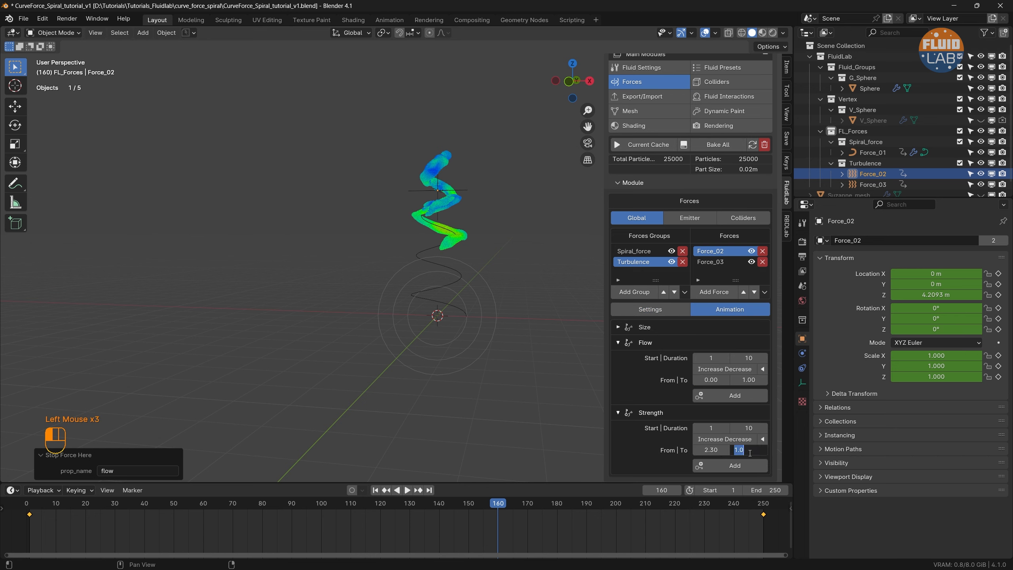
pyautogui.write('0')
pyautogui.press('Return')
# Step: Start the turbulence strength animation at frame 160 with a duration of 5 and add it
pyautogui.click(715, 428)
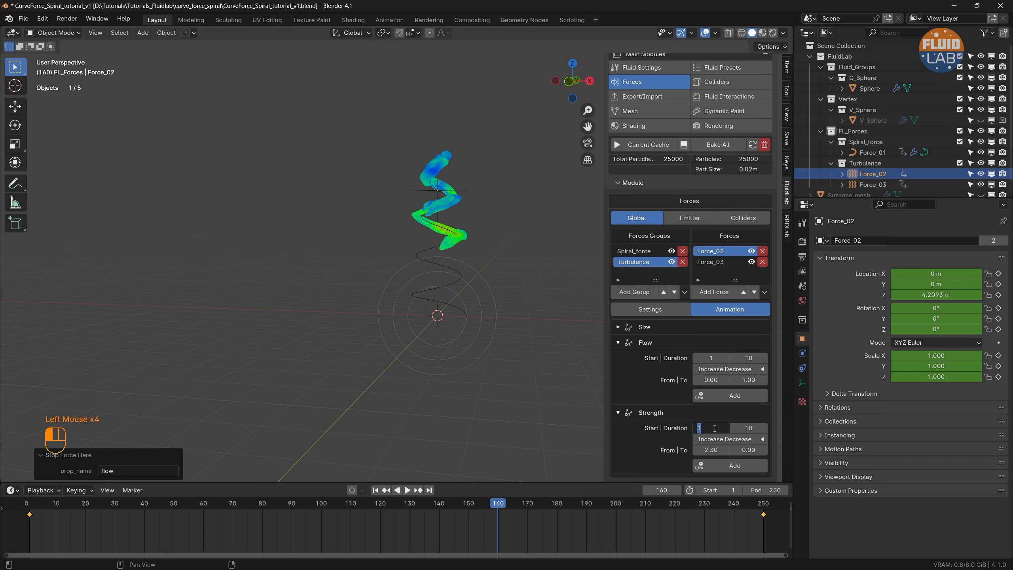
pyautogui.write('160')
pyautogui.press('Return')
pyautogui.click(750, 427)
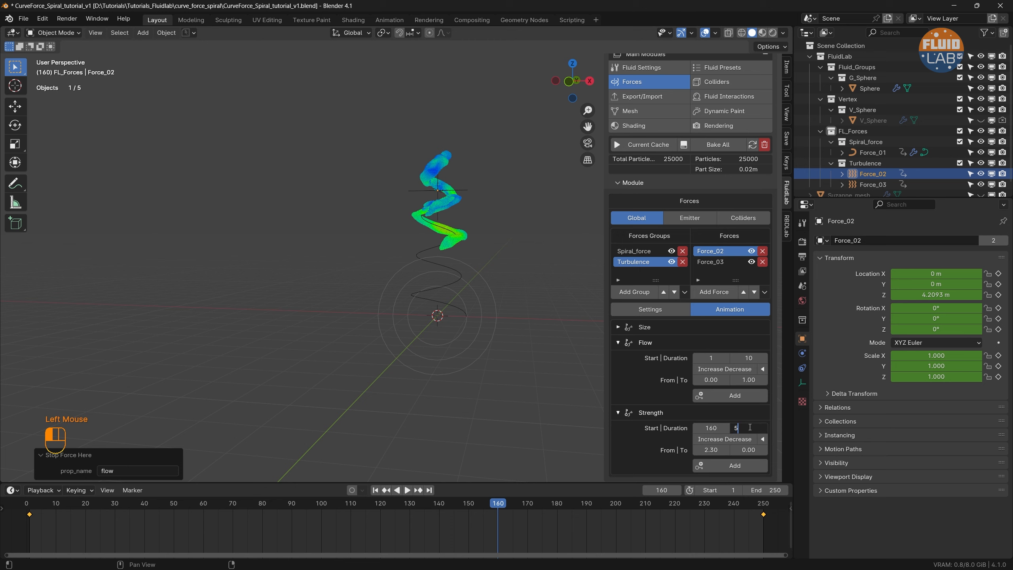
pyautogui.press('Return')
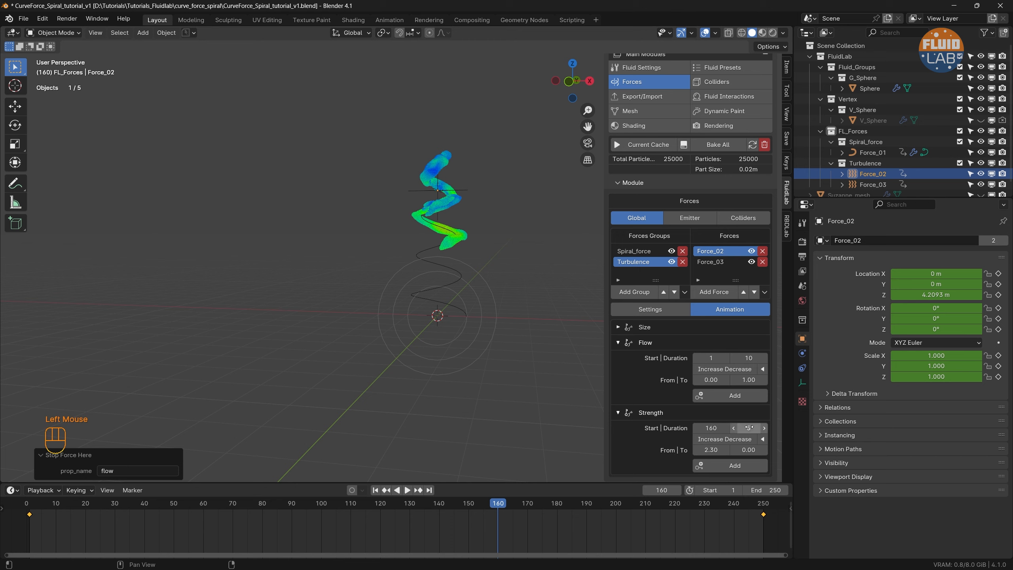
pyautogui.click(741, 468)
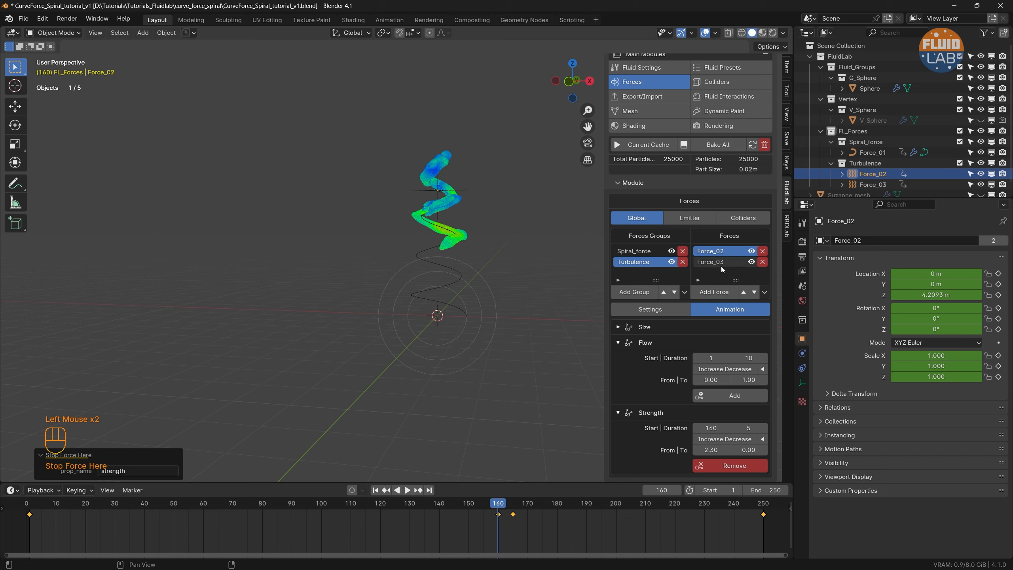
# Step: Compare the strength setting and animation values of Force_02 and Force_03 in the Turbulence group
pyautogui.click(656, 311)
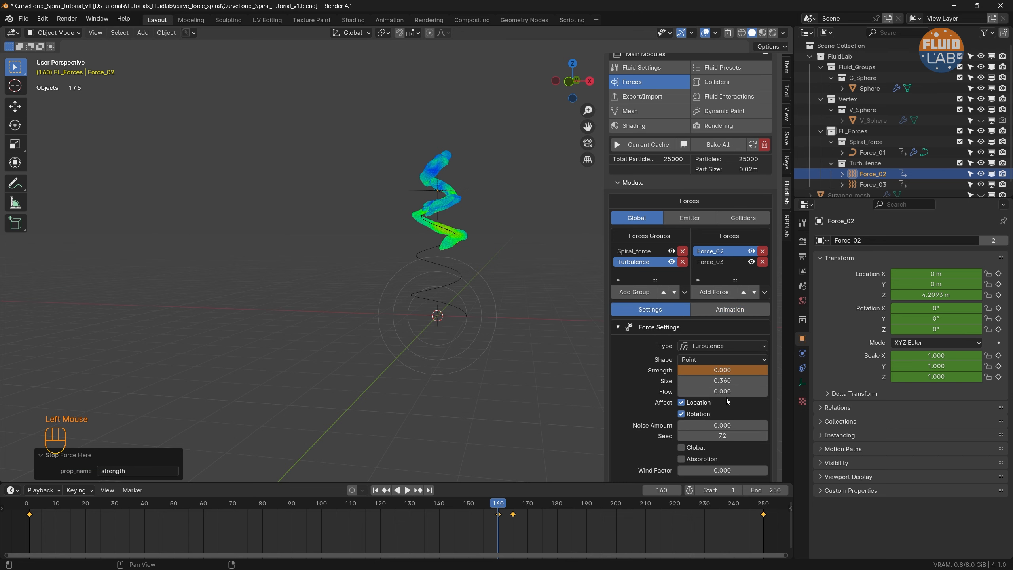
pyautogui.click(718, 262)
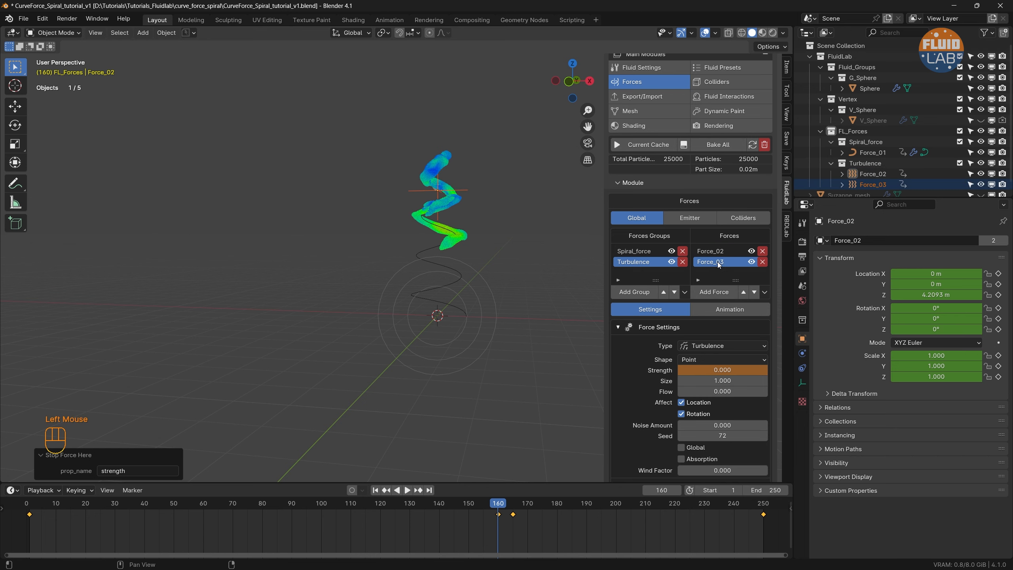
pyautogui.click(729, 311)
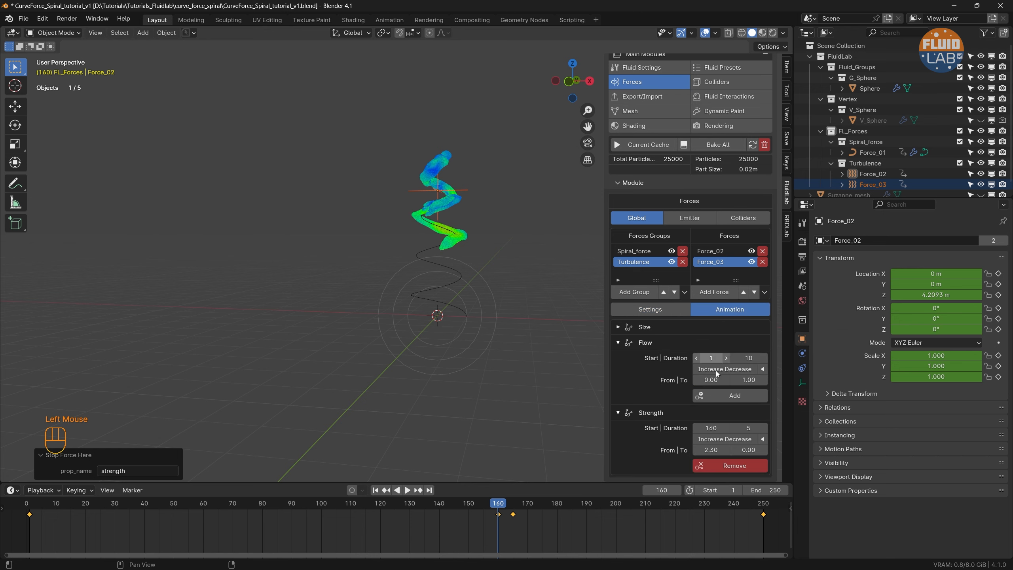
pyautogui.click(721, 251)
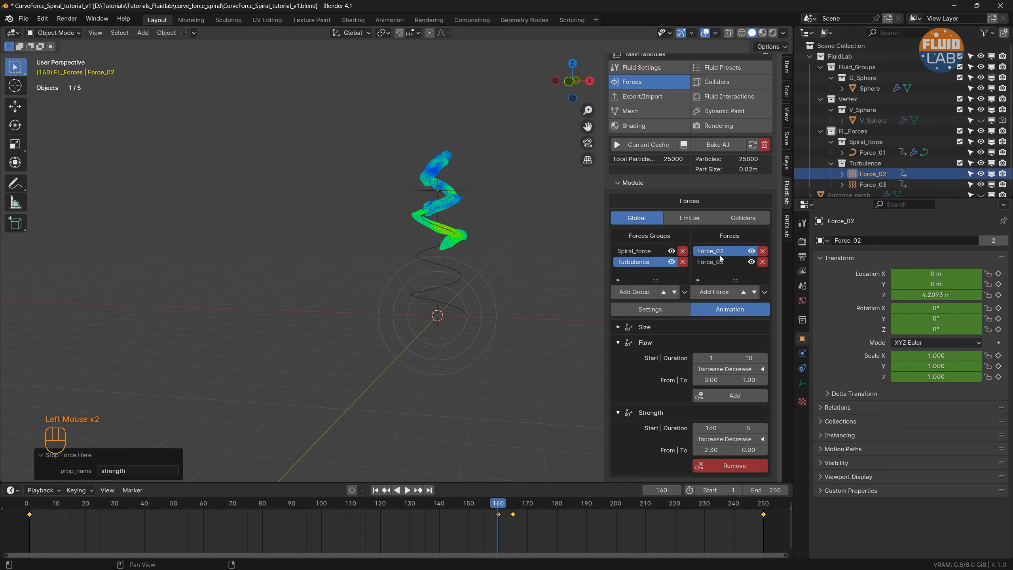
pyautogui.click(721, 262)
pyautogui.click(722, 250)
pyautogui.click(720, 262)
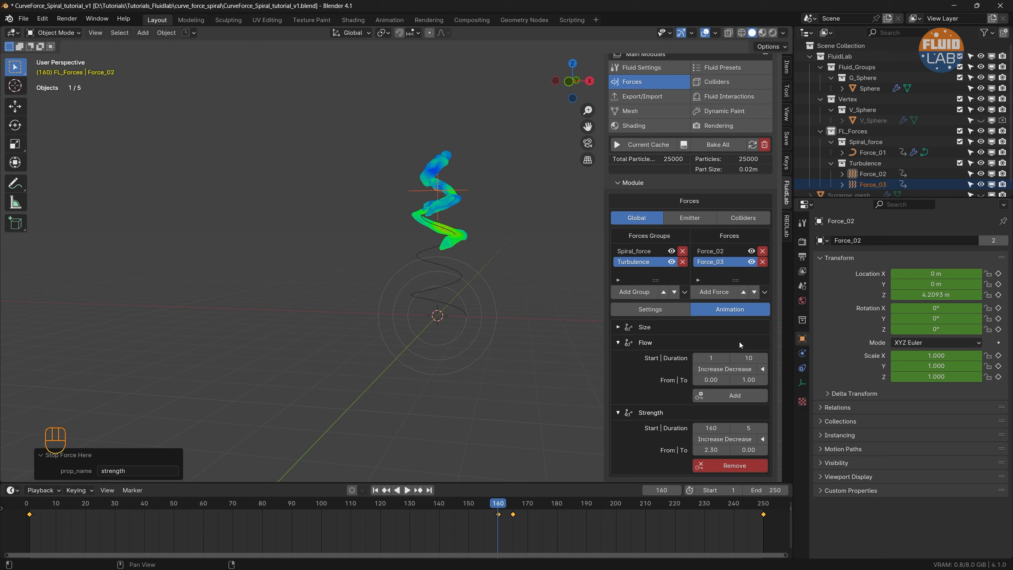
pyautogui.click(713, 250)
pyautogui.click(716, 262)
pyautogui.click(715, 251)
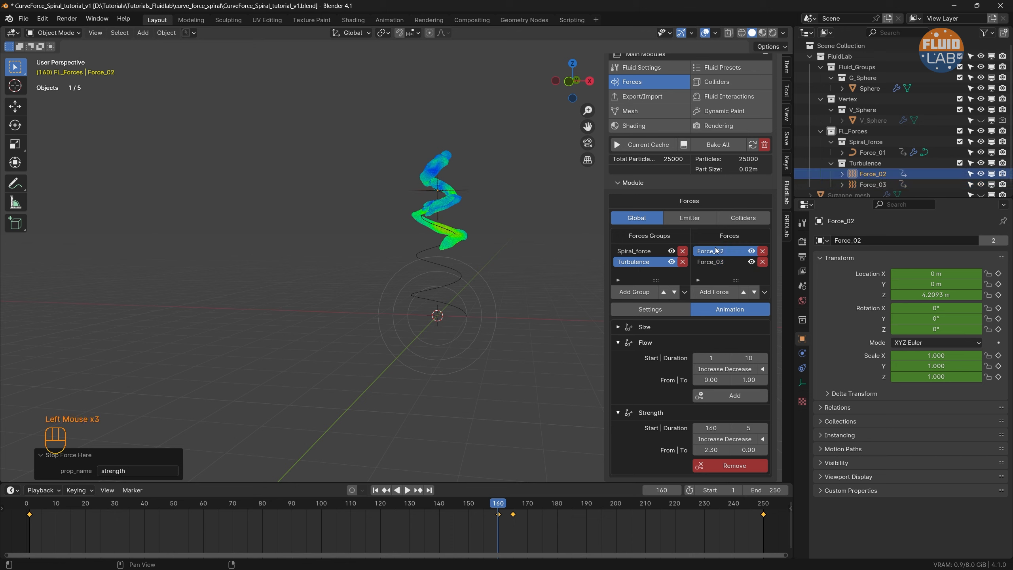
pyautogui.click(716, 262)
pyautogui.click(714, 250)
pyautogui.click(717, 262)
pyautogui.click(714, 251)
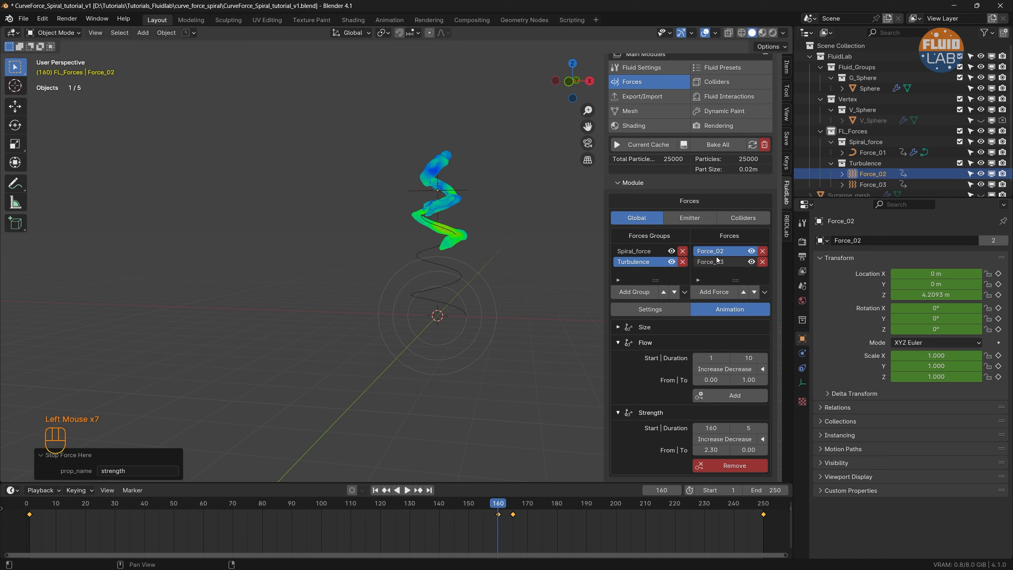
# Step: Refresh the fluid cache, play the simulation from frame 1 past frame 160, and return to the first frame
pyautogui.click(717, 262)
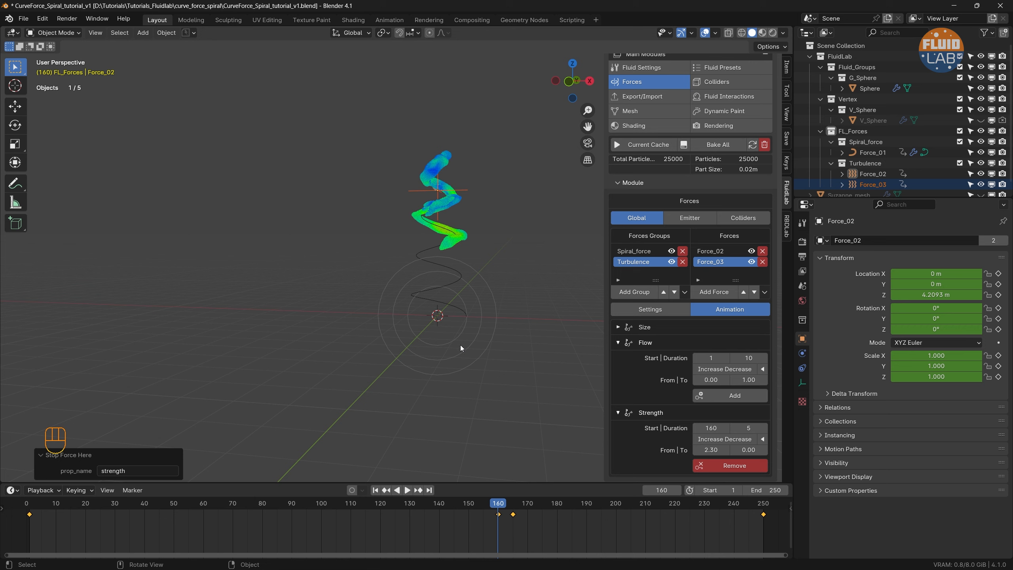
pyautogui.click(750, 146)
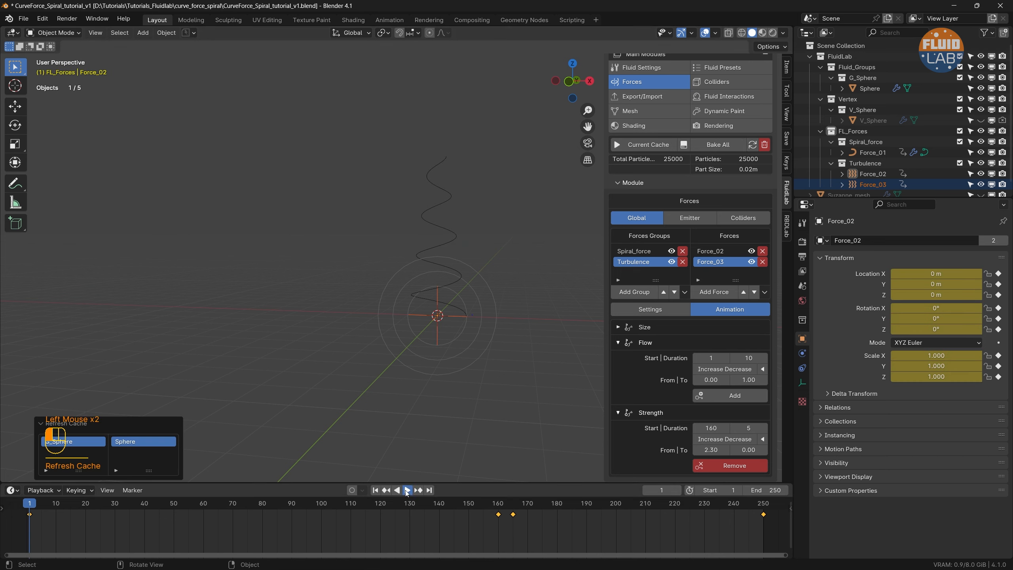
pyautogui.click(407, 491)
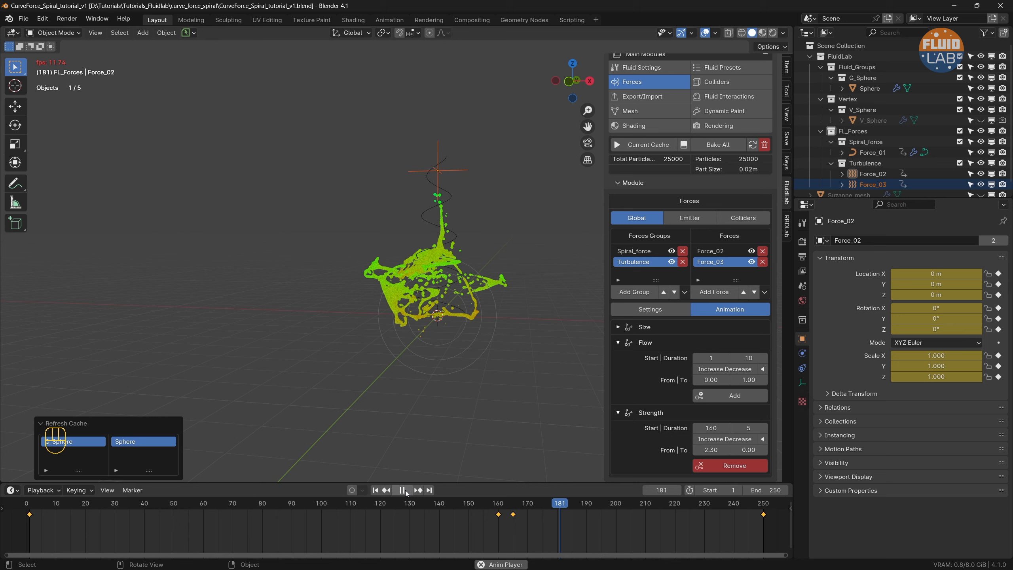
pyautogui.press('space')
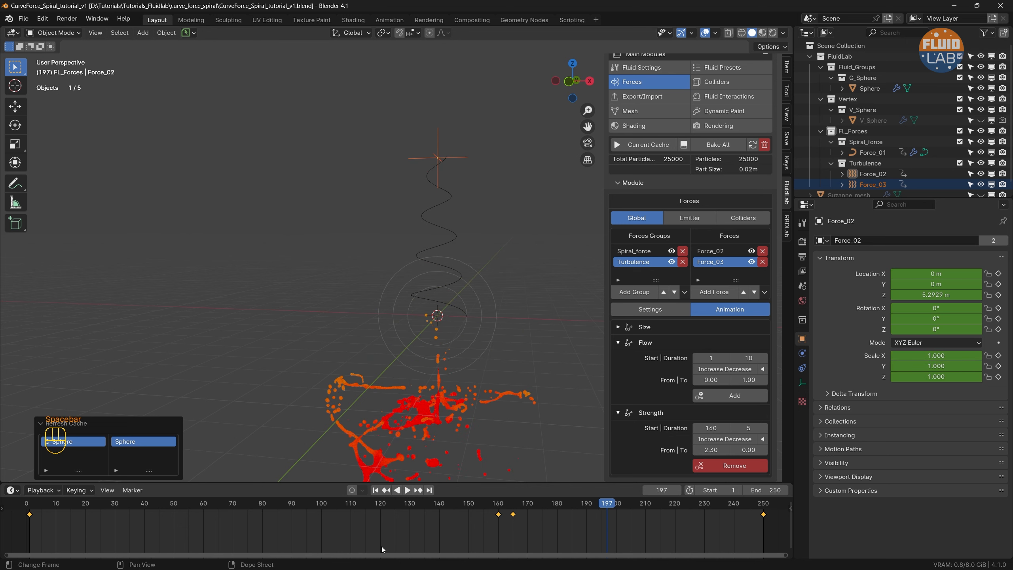
pyautogui.click(375, 490)
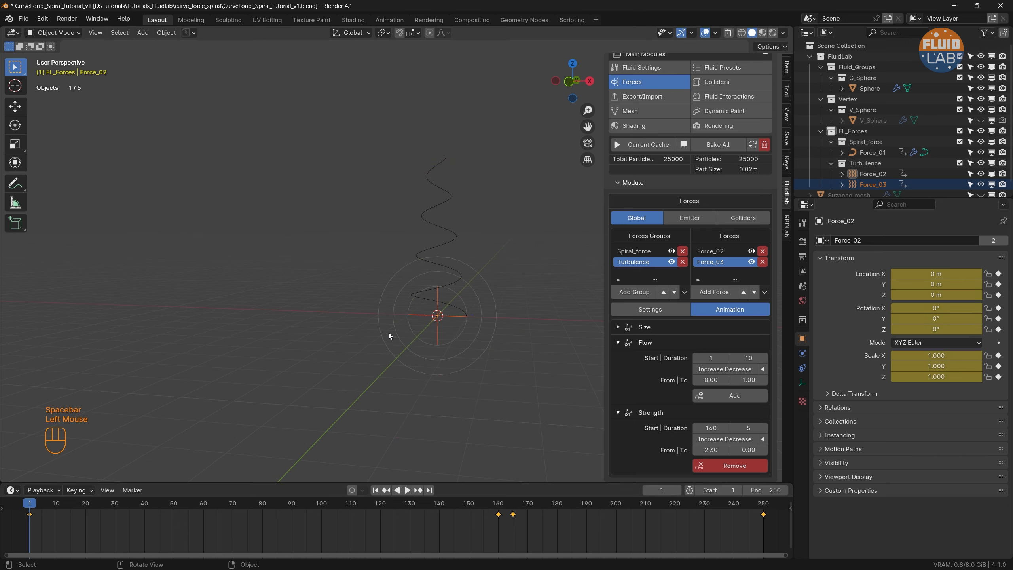
# Step: Add a plane at the world origin and lower it along Z by about 0.45 m
pyautogui.hotkey('shift', 'a')
pyautogui.moveTo(372, 318)
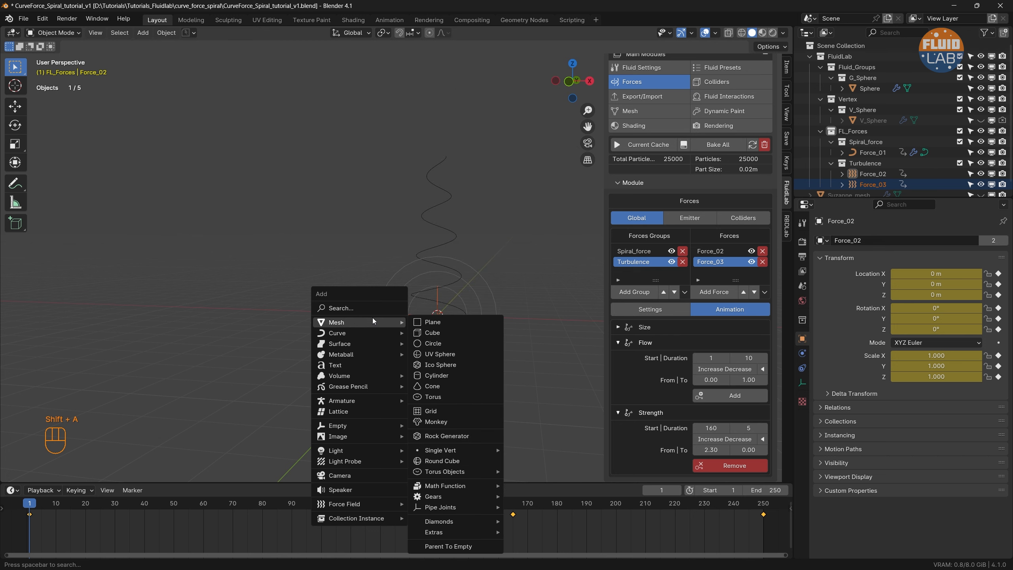
pyautogui.click(437, 322)
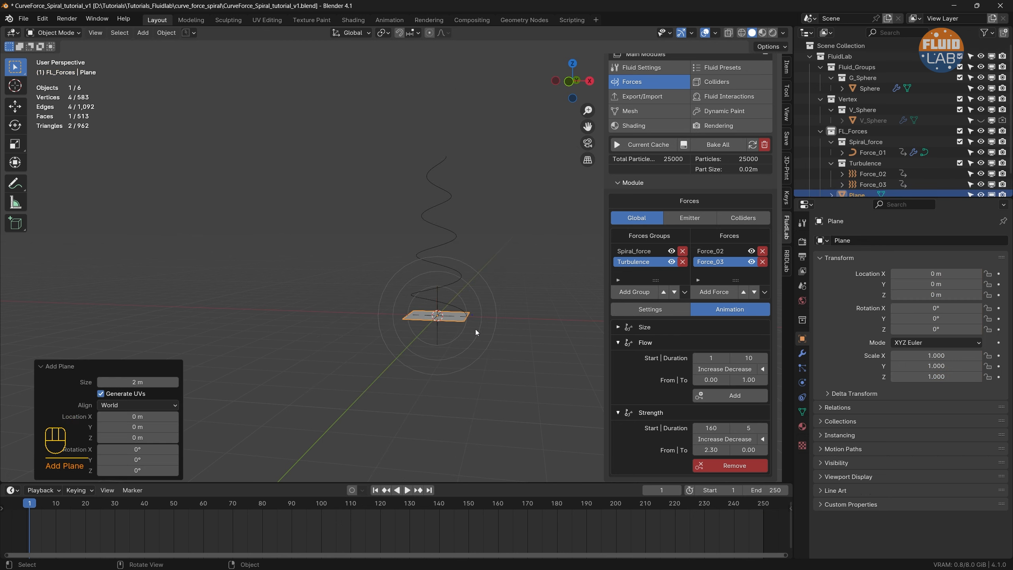
pyautogui.scroll(3, 475, 330)
pyautogui.press('g')
pyautogui.press('z')
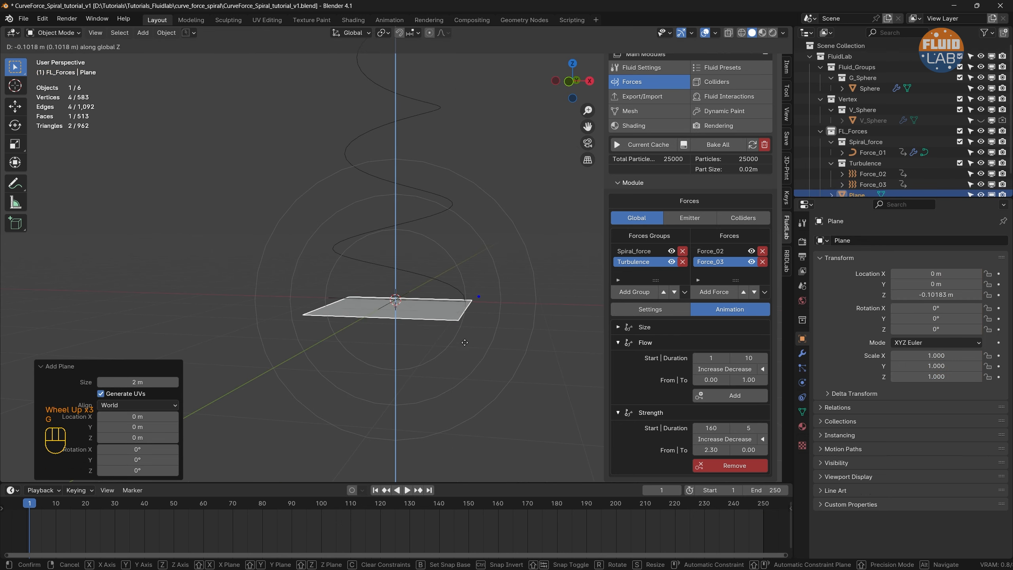
pyautogui.click(464, 365)
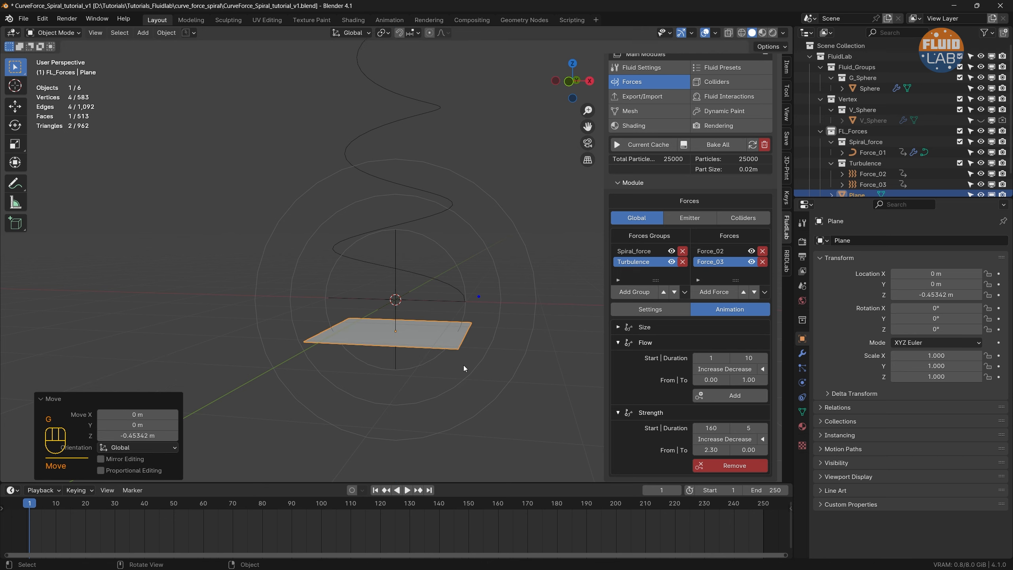
# Step: Enlarge the plane to about 4.04 times its size and apply the scale
pyautogui.press('s')
pyautogui.click(31, 467)
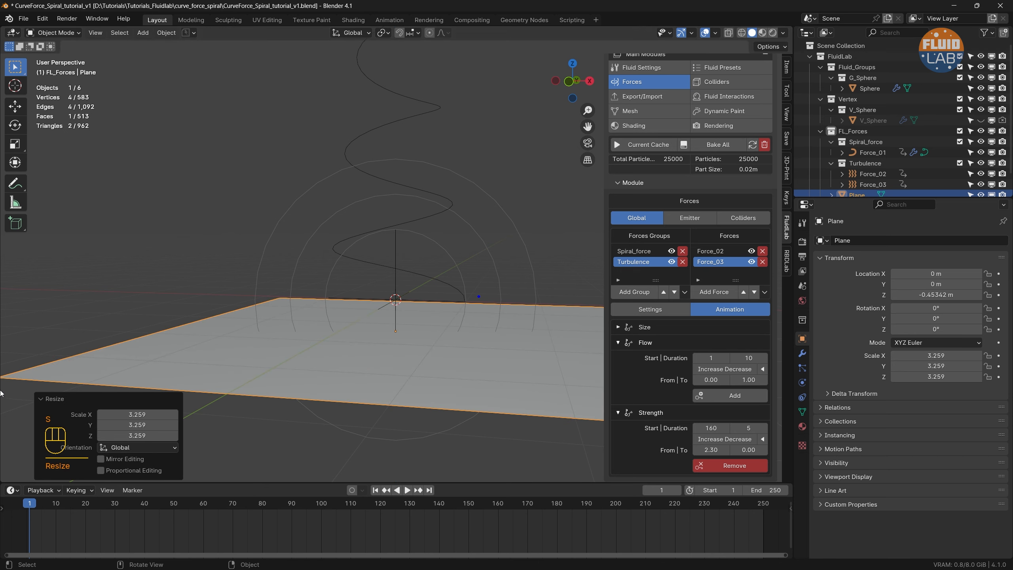
pyautogui.moveTo(320, 365); pyautogui.dragTo(323, 382, button='middle')
pyautogui.press('s')
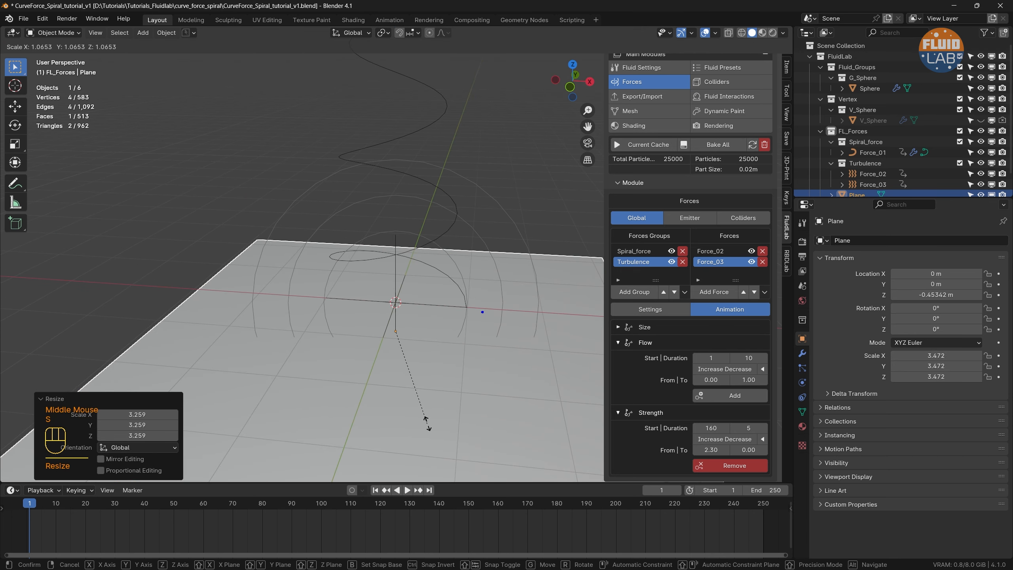
pyautogui.click(448, 434)
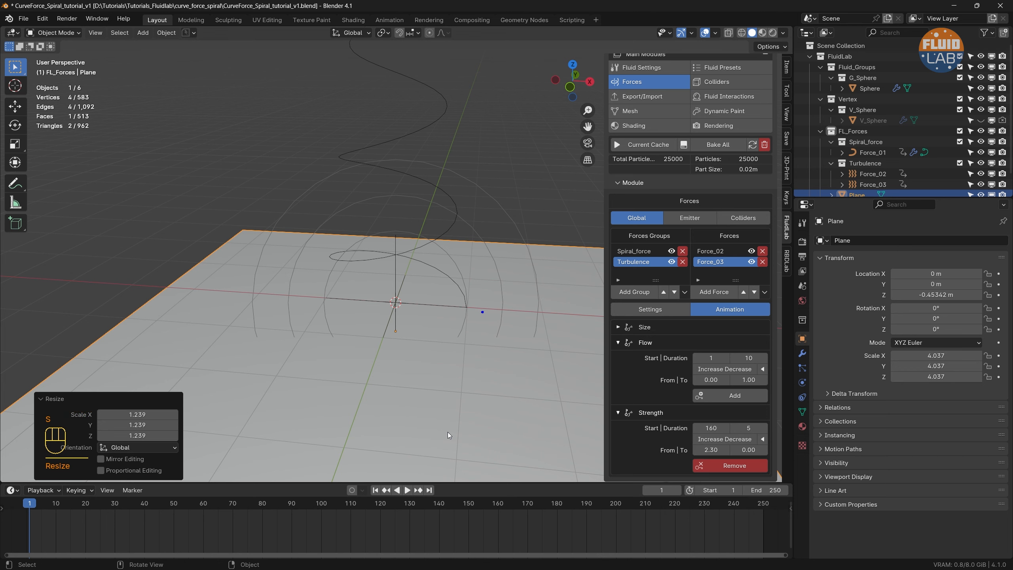
pyautogui.hotkey('ctrl', 'a')
pyautogui.click(448, 432)
# Step: Make the selected plane a fluid collider with friction 0.24 and randomized friction 0.09
pyautogui.scroll(-3, 463, 386)
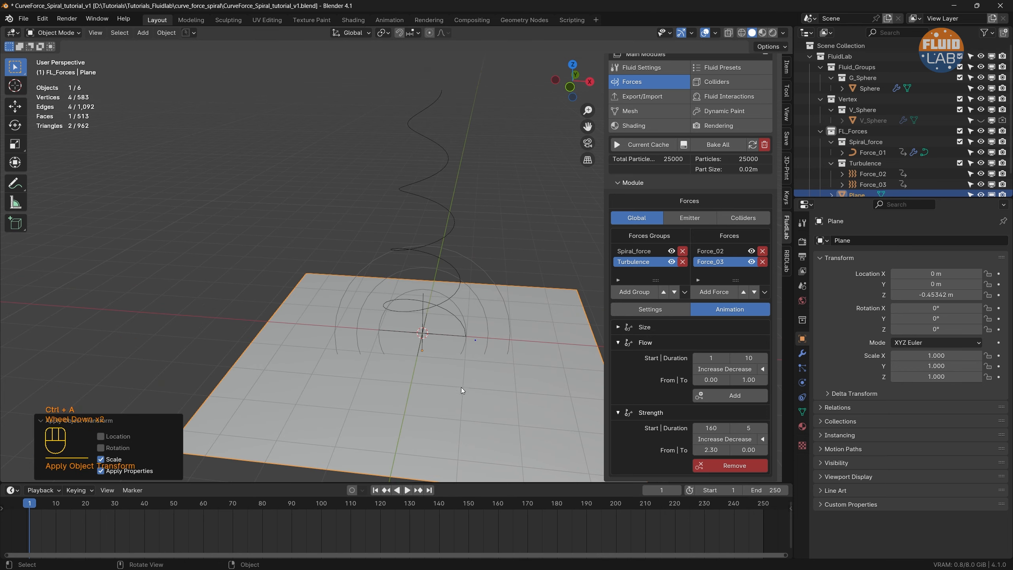
pyautogui.click(722, 83)
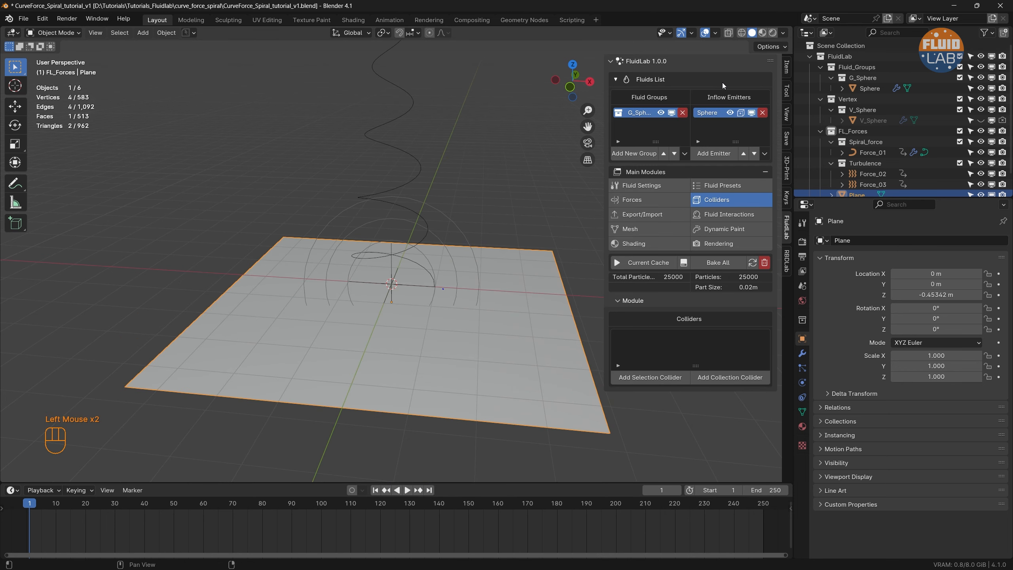
pyautogui.click(661, 379)
pyautogui.scroll(-2, 715, 409)
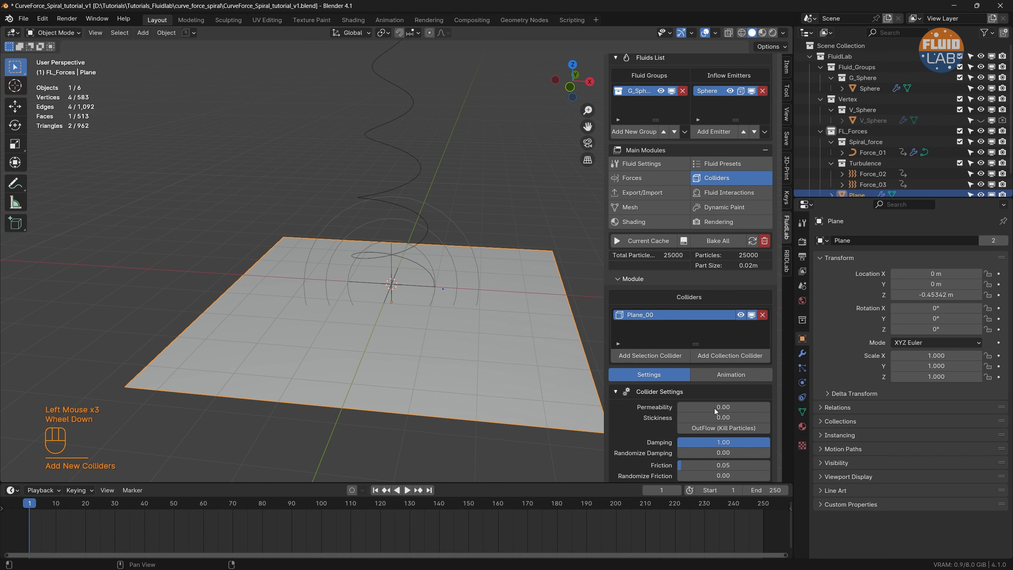
pyautogui.moveTo(682, 460); pyautogui.dragTo(702, 470)
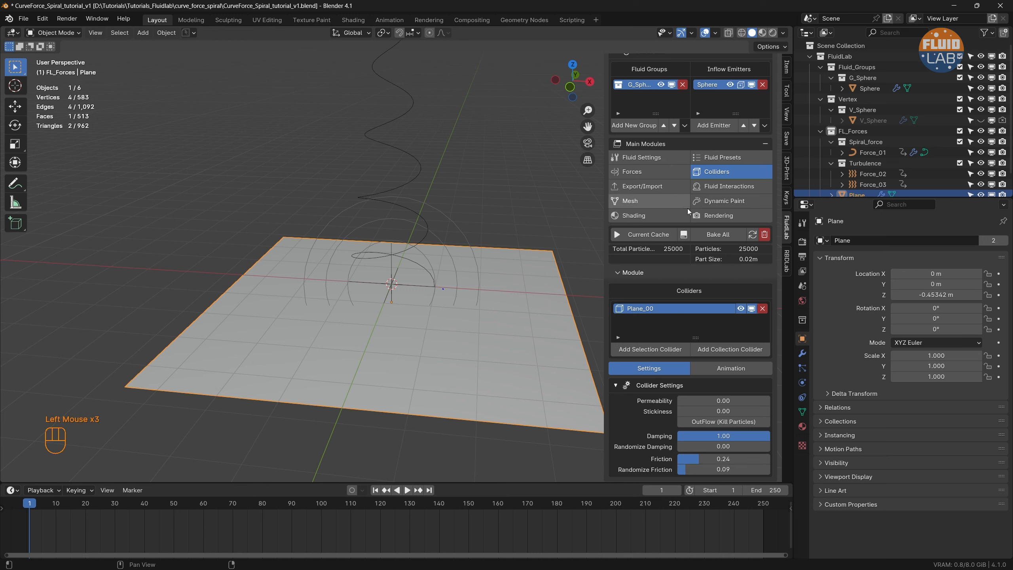
# Step: Refresh the fluid cache and play the simulation over the plane collider, replaying it from frame 1 with viewport overlays hidden
pyautogui.click(752, 235)
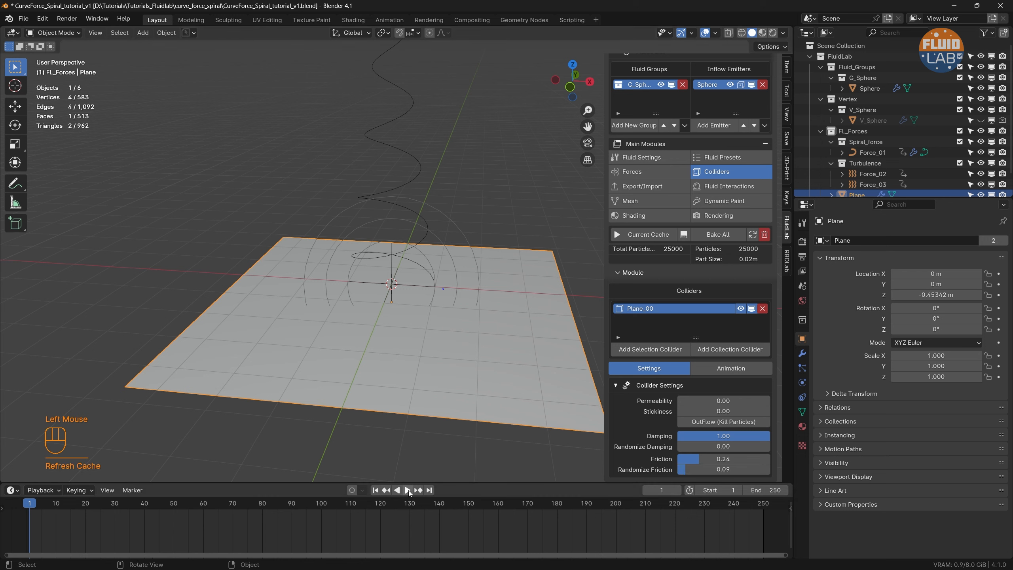
pyautogui.click(408, 490)
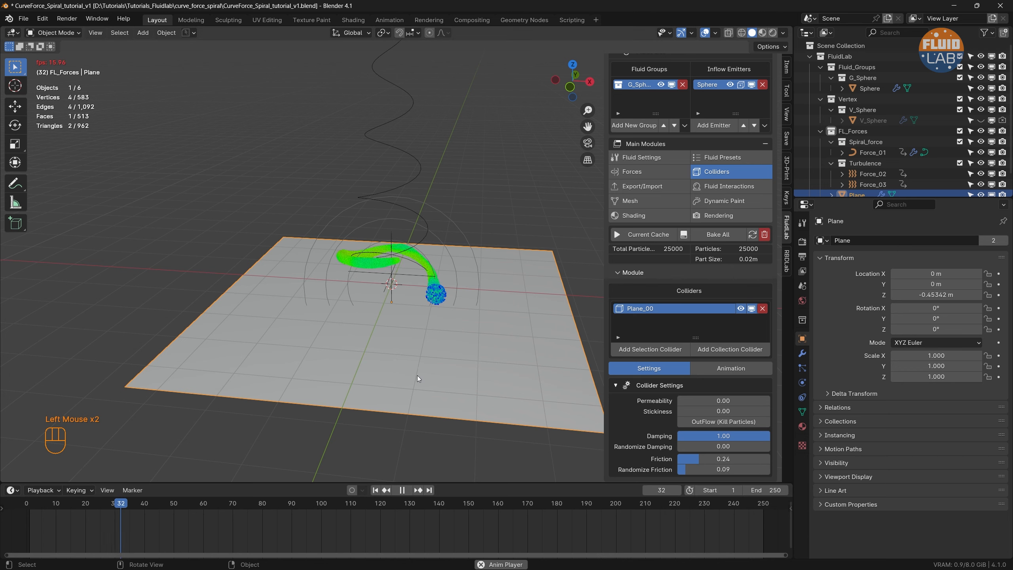
pyautogui.scroll(-2, 415, 374)
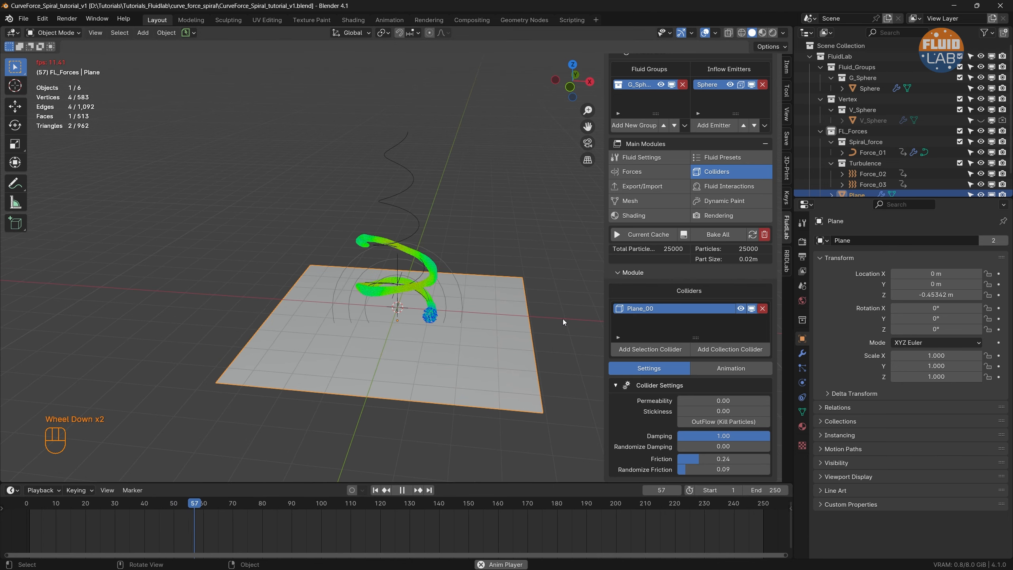
pyautogui.click(574, 299)
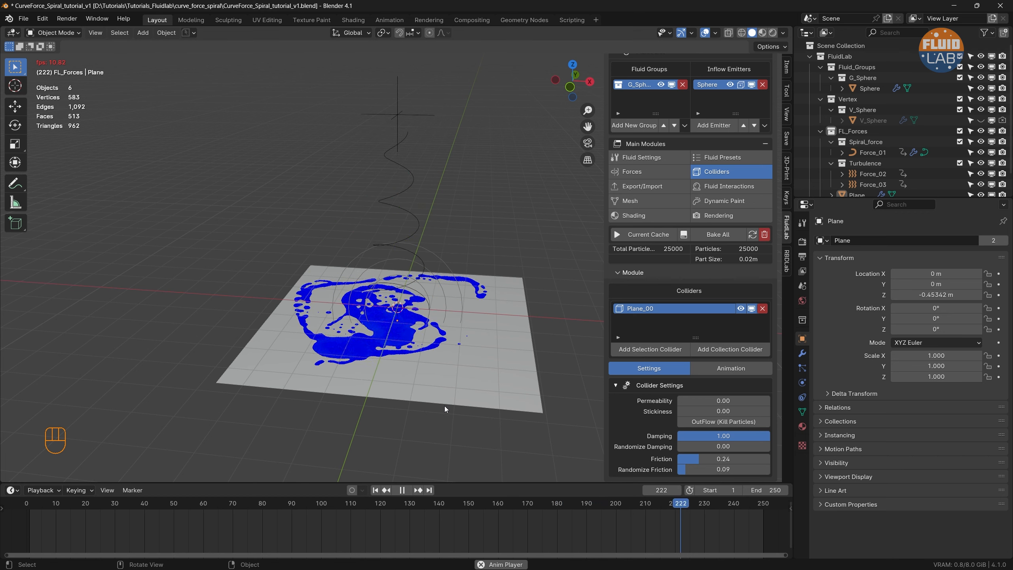
pyautogui.press('space')
pyautogui.click(376, 492)
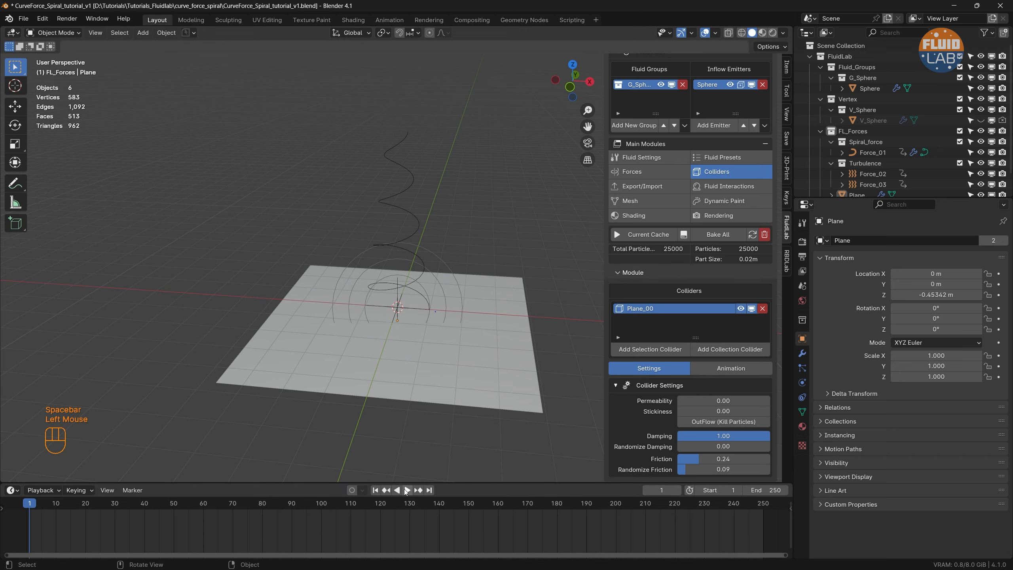
pyautogui.click(705, 34)
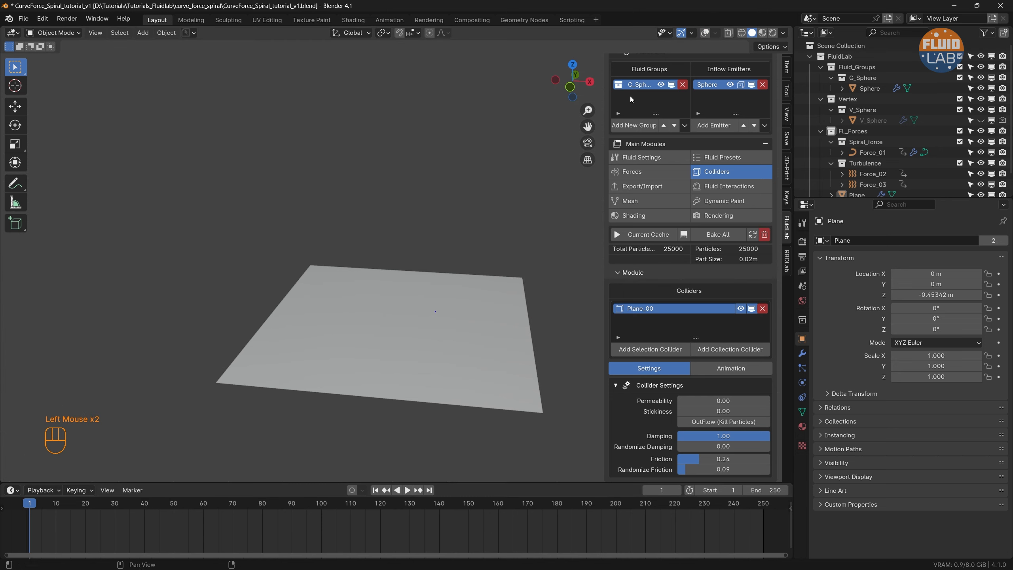
pyautogui.click(407, 491)
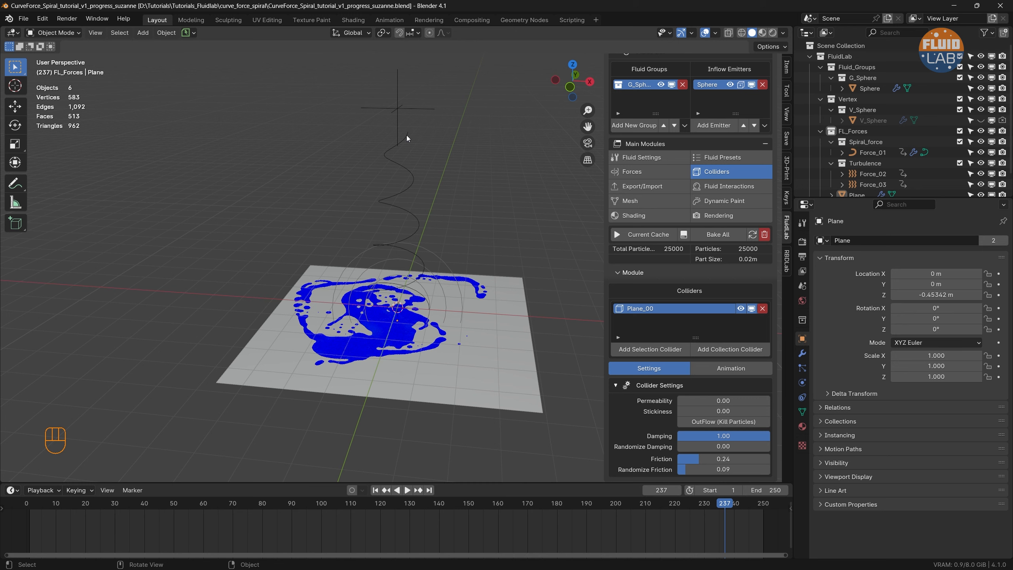
# Step: Unhide Suzanne_mesh, select it, and examine its modifiers
pyautogui.scroll(-2, 957, 176)
pyautogui.click(981, 186)
pyautogui.click(859, 186)
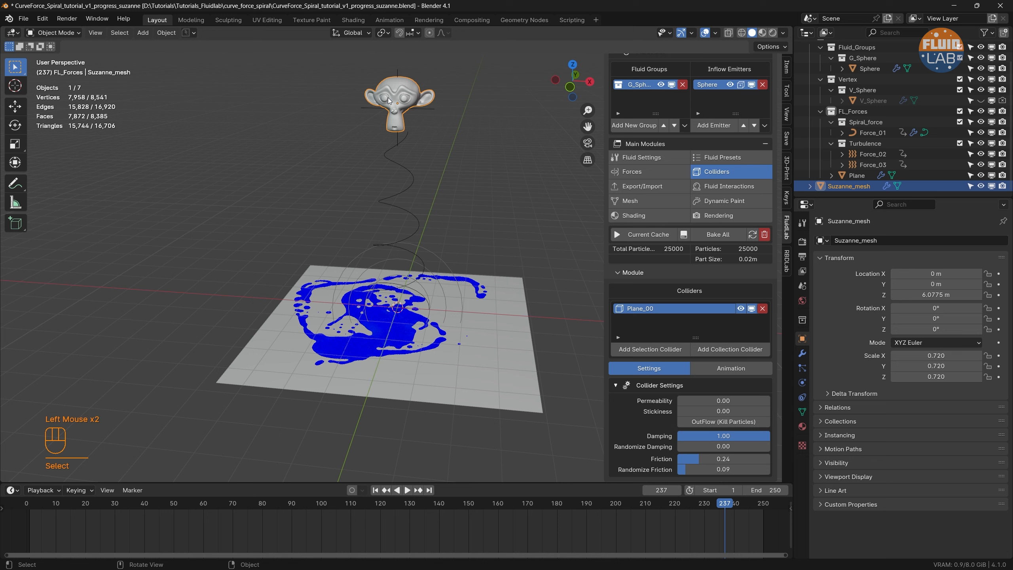
pyautogui.click(802, 353)
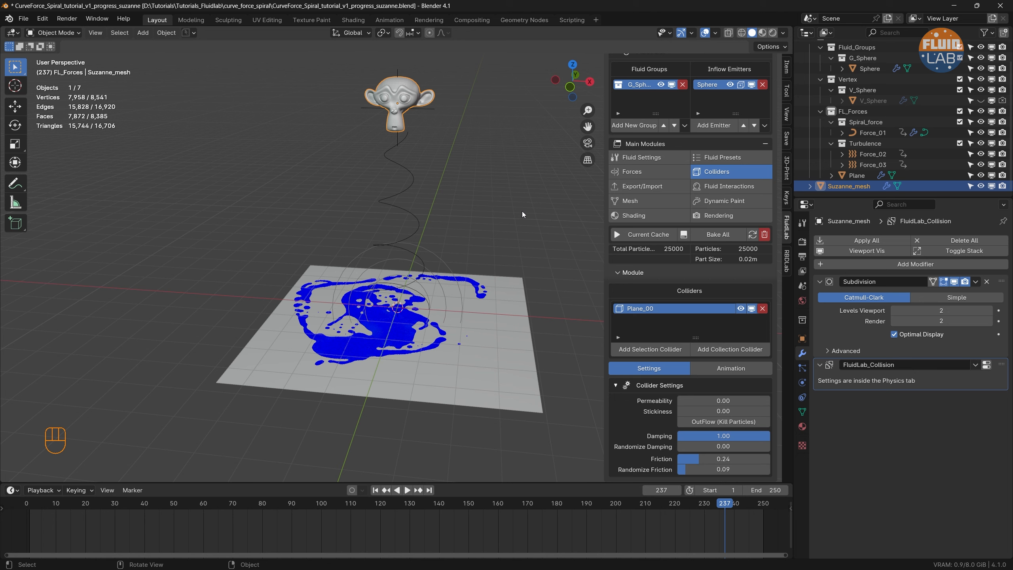
# Step: Remove the plane's collider and delete the plane, resetting the timeline to frame 1 with a refreshed cache
pyautogui.click(501, 366)
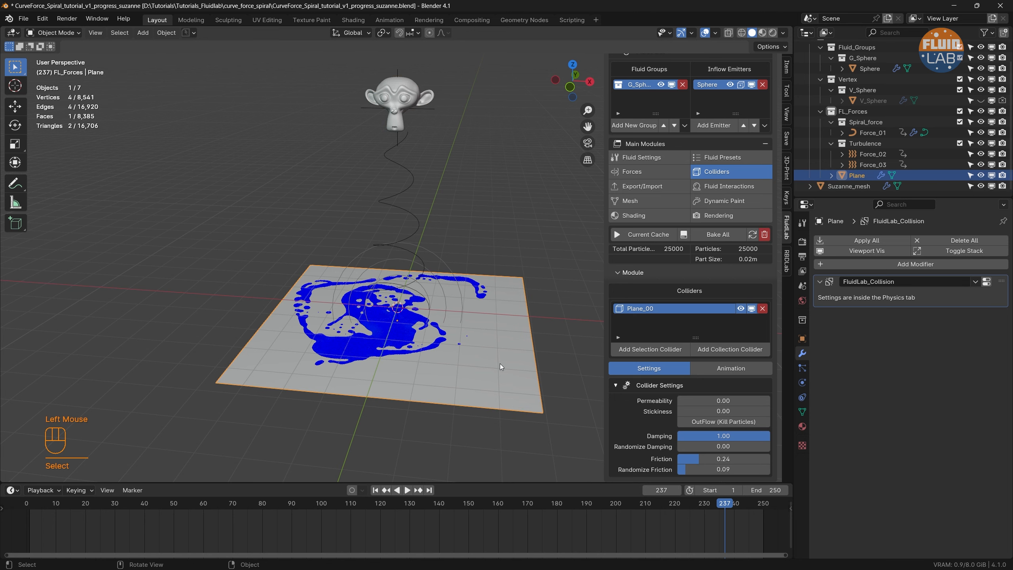
pyautogui.click(762, 308)
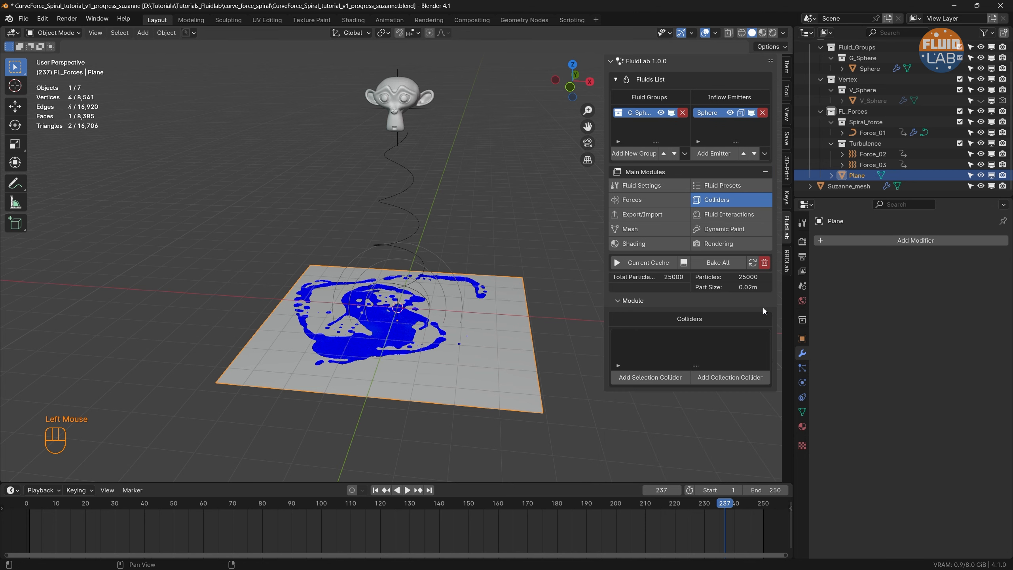
pyautogui.press('x')
pyautogui.click(503, 350)
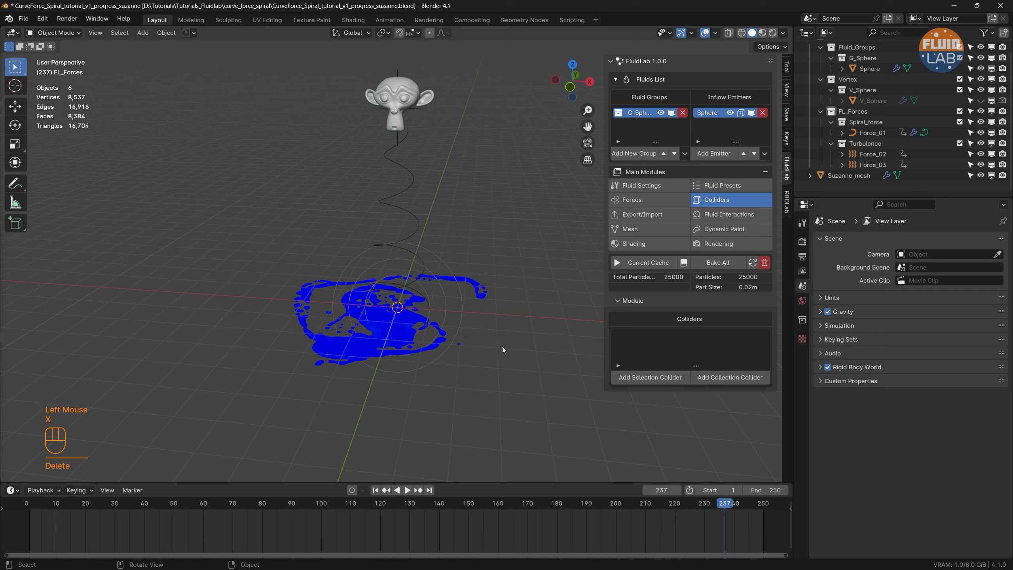
pyautogui.click(375, 490)
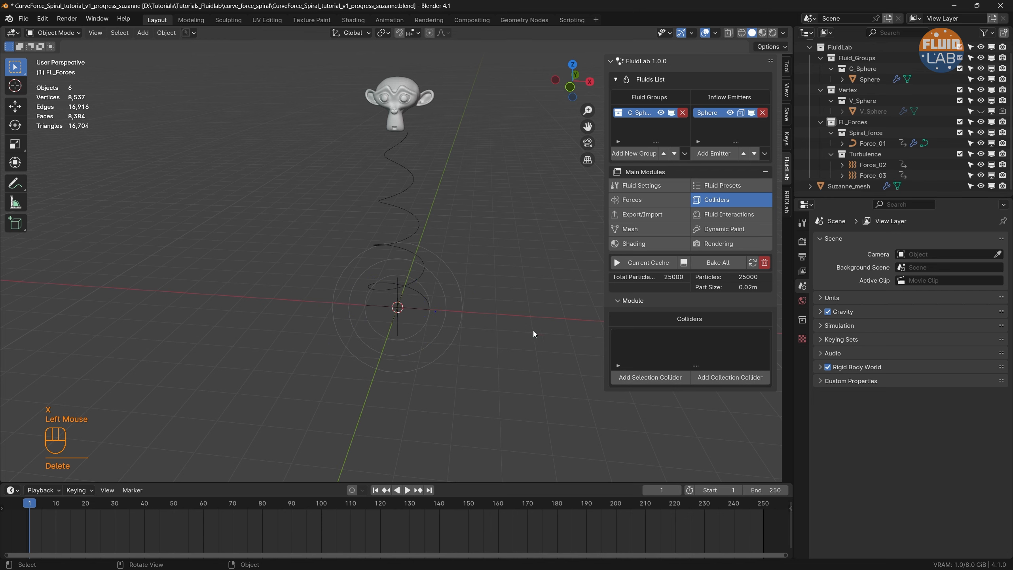
pyautogui.click(753, 262)
# Step: Select the Suzanne mesh and add a new FluidLab force group named Suzanne_force
pyautogui.click(399, 96)
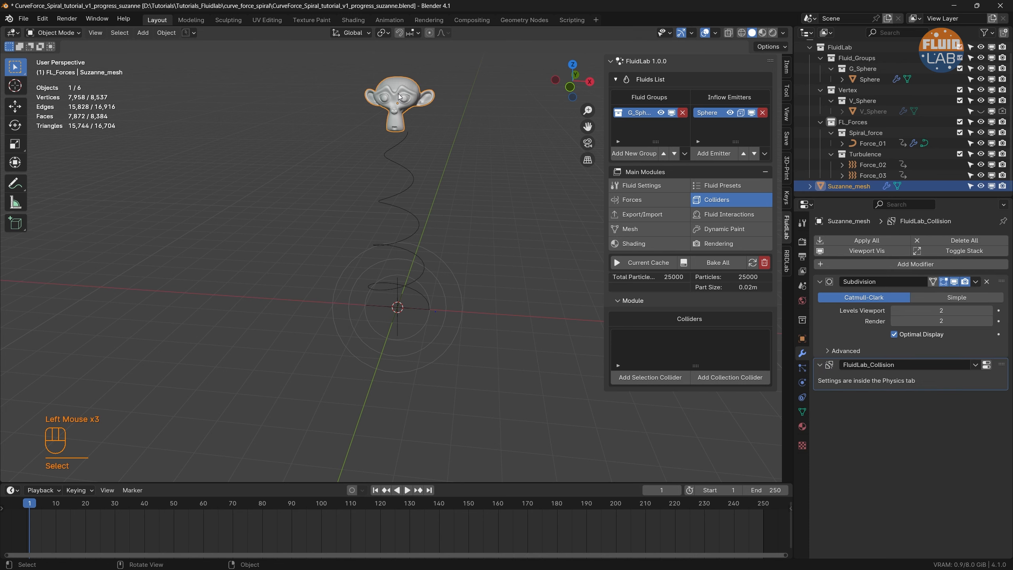
pyautogui.click(646, 201)
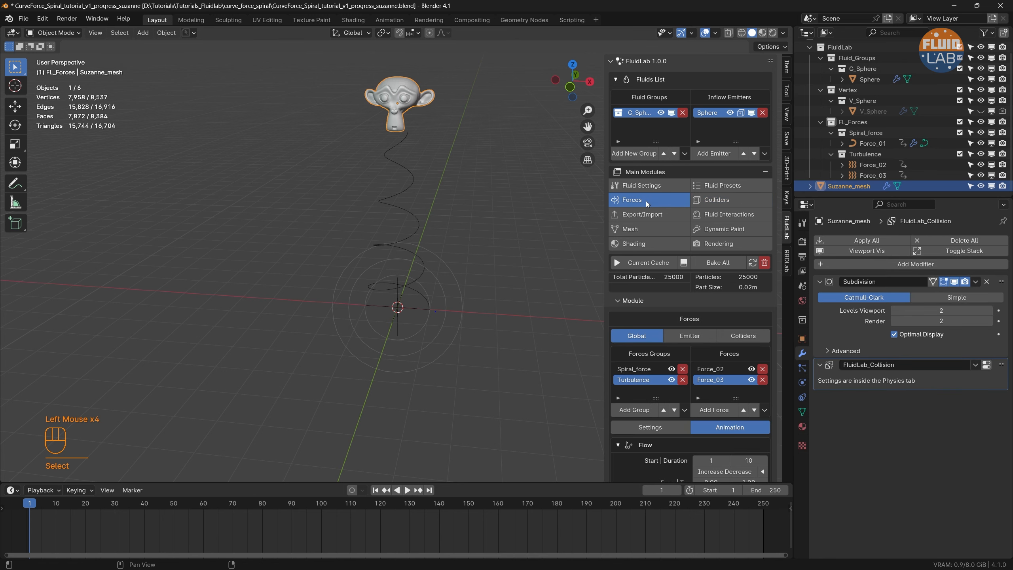
pyautogui.click(634, 410)
pyautogui.click(658, 408)
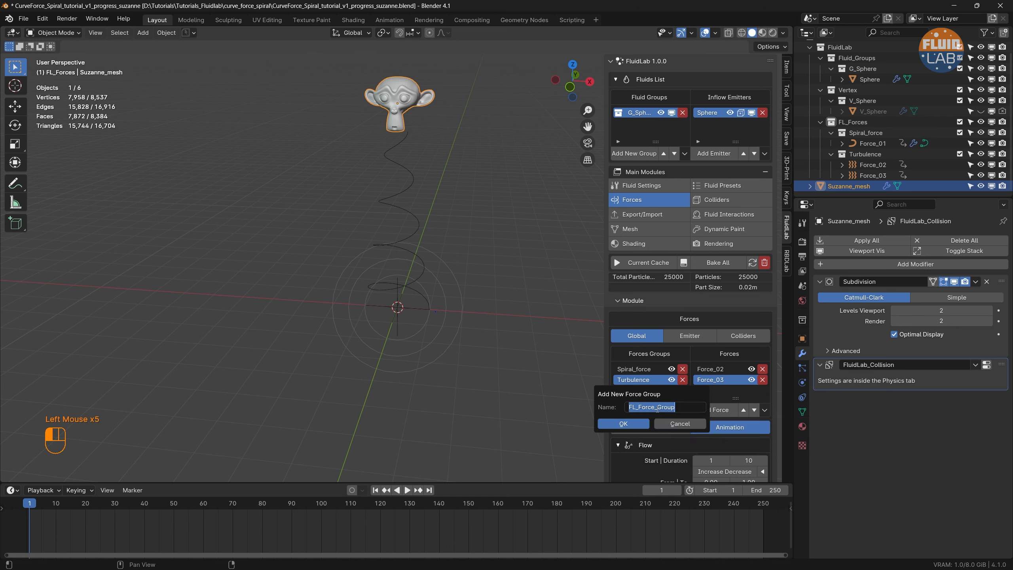
pyautogui.write('Suzann')
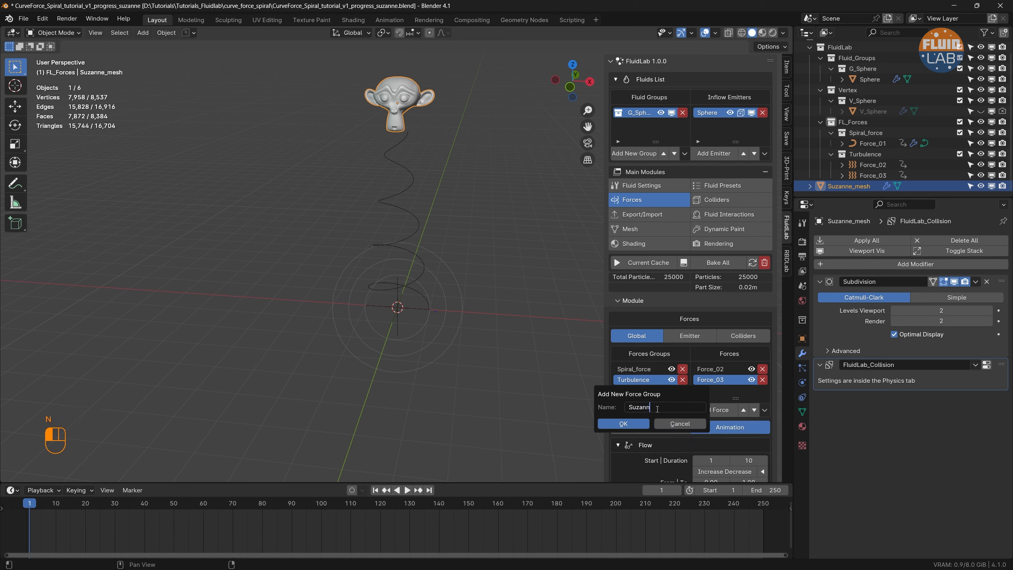
pyautogui.write('e_force')
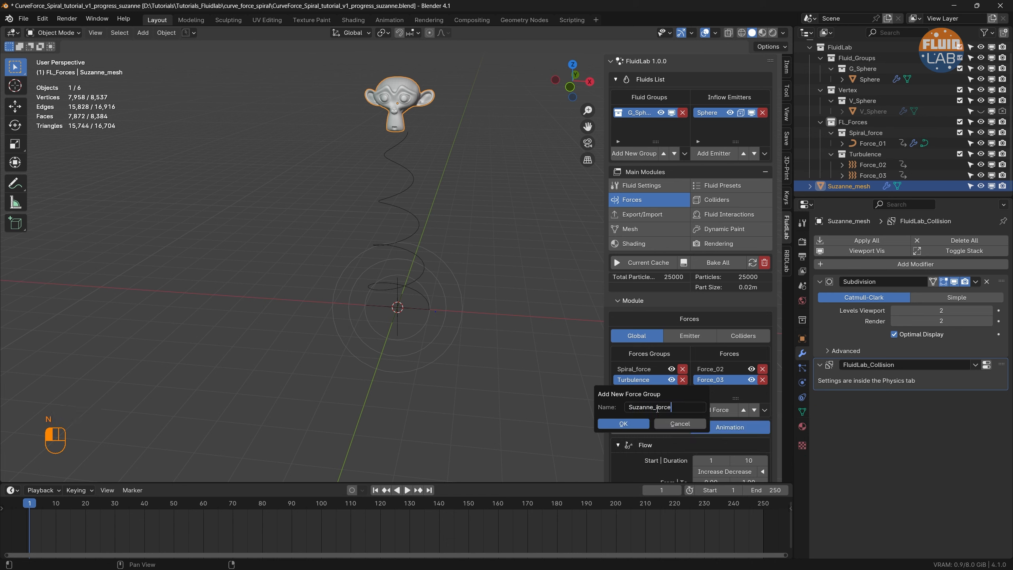
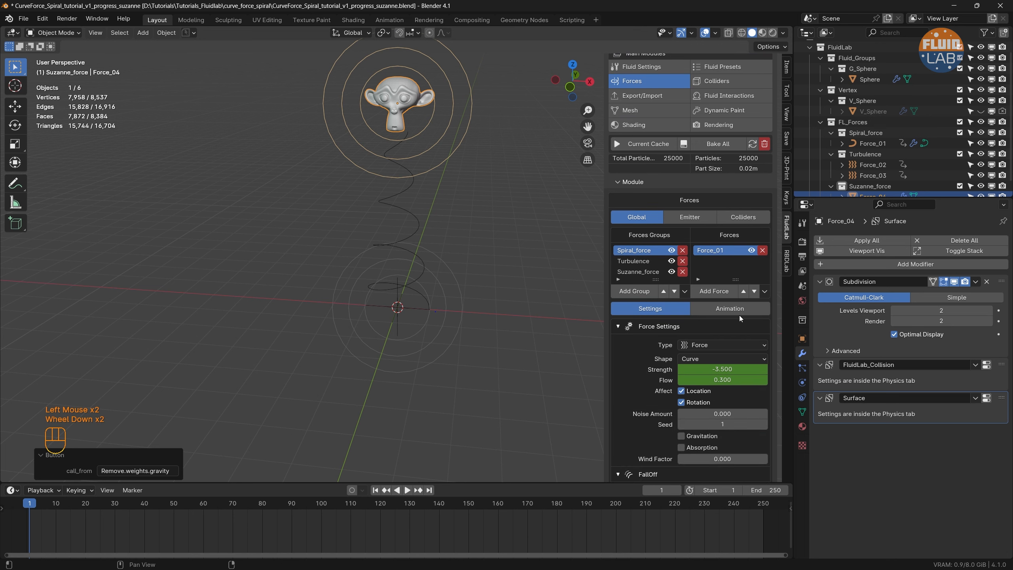
# Step: Remove the flow and strength animations from the Spiral_force group's force and the strength animation from Force_03 in the Turbulence group
pyautogui.click(732, 324)
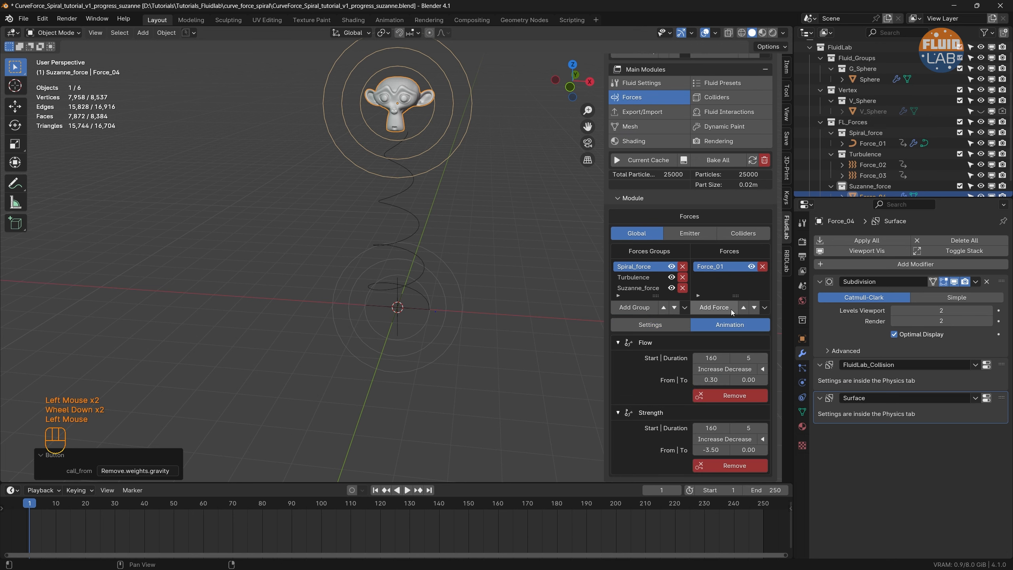
pyautogui.click(733, 394)
pyautogui.click(735, 465)
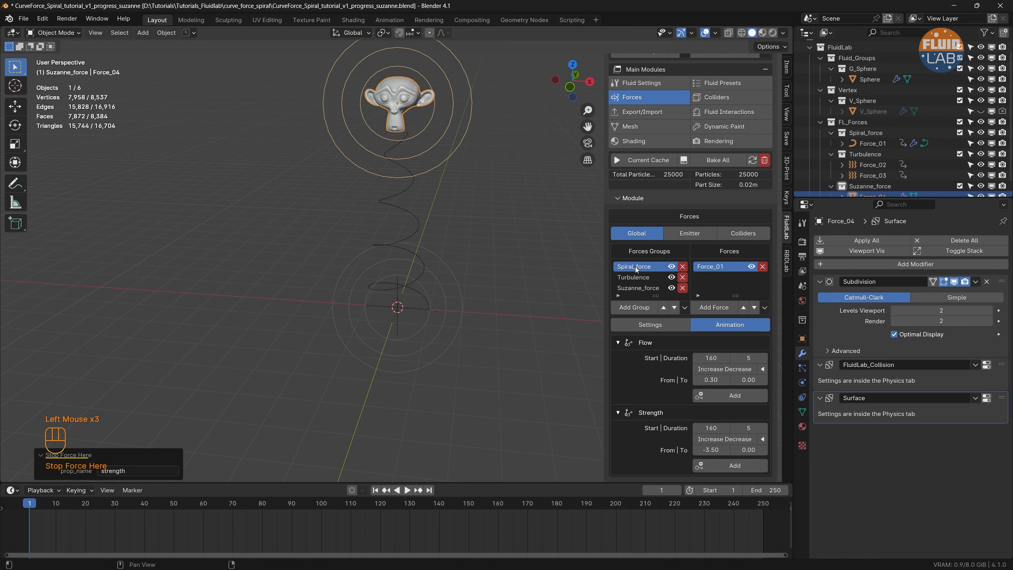
pyautogui.click(635, 278)
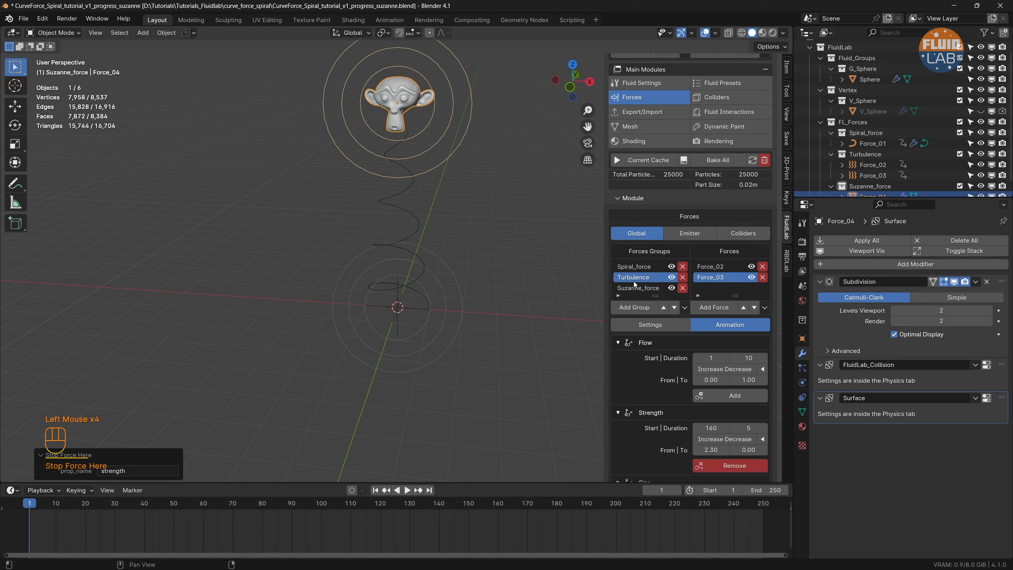
pyautogui.click(732, 465)
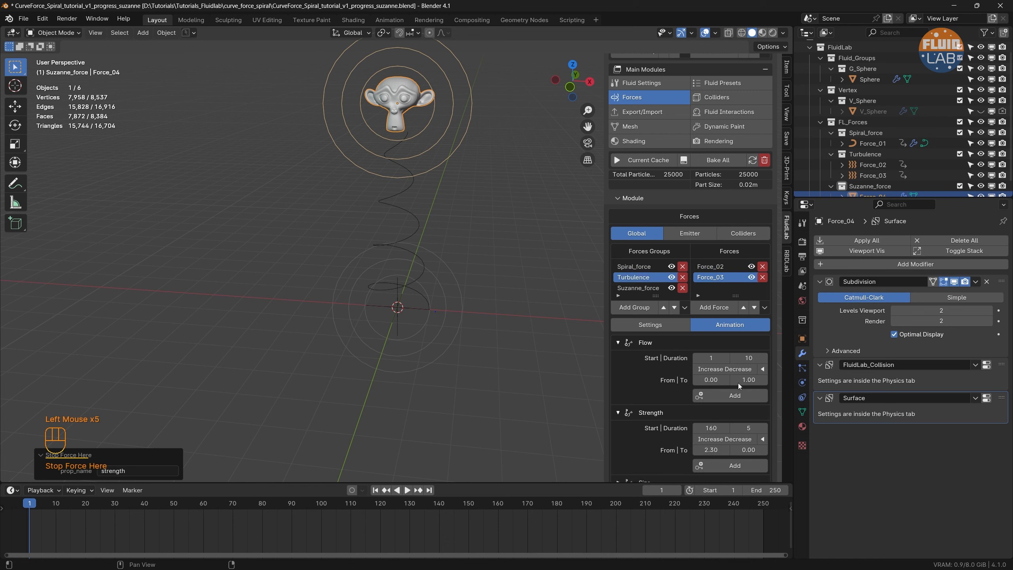
# Step: Select the Suzanne_force group and play the simulation to see how its force affects the fluid, stopping at frame 42
pyautogui.click(639, 289)
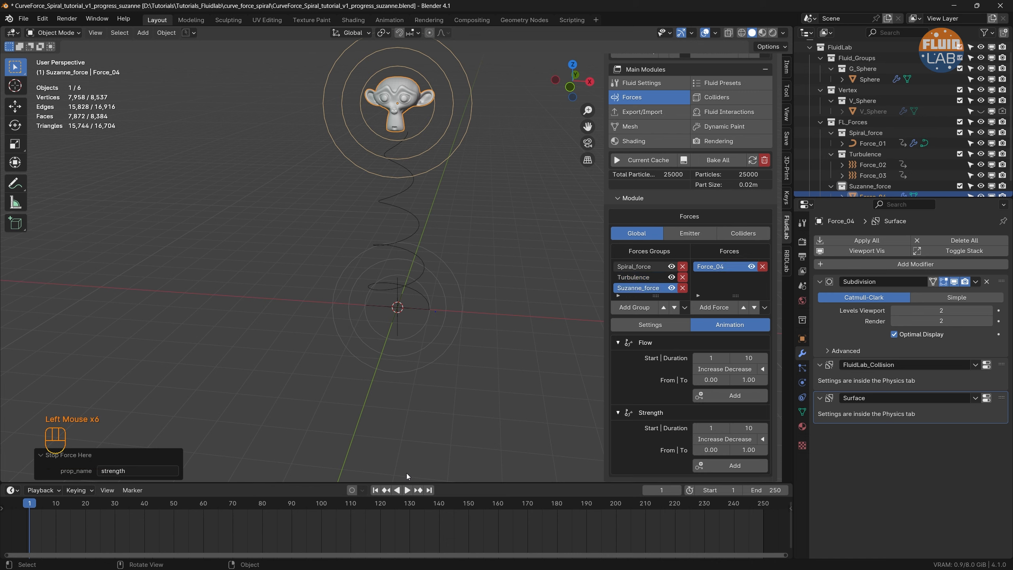
pyautogui.click(407, 490)
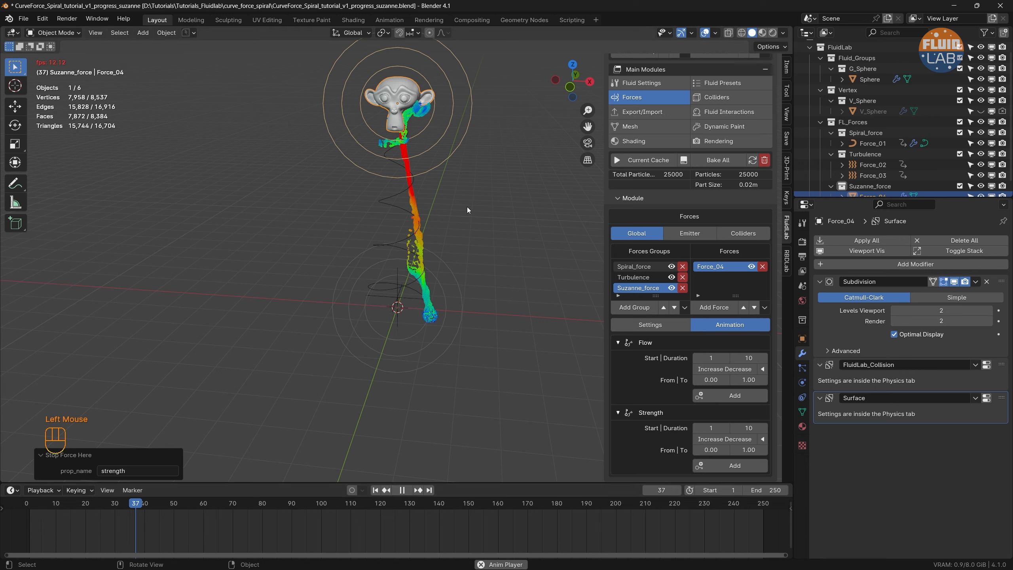
pyautogui.press('space')
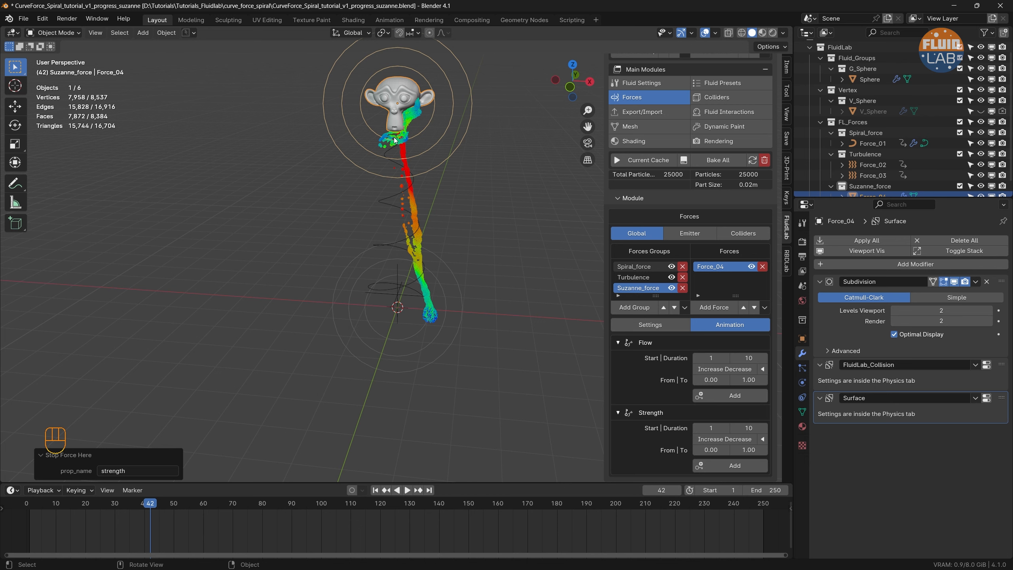
# Step: Enable the falloff maximum distance for Force_04 in Suzanne_force and set it to 1.72 m
pyautogui.click(657, 325)
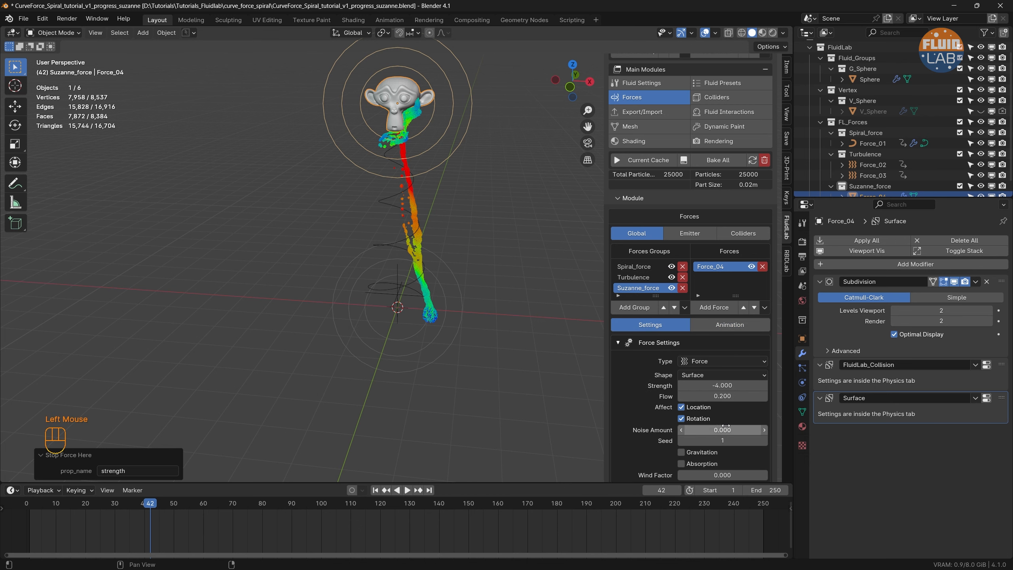
pyautogui.scroll(-2, 718, 431)
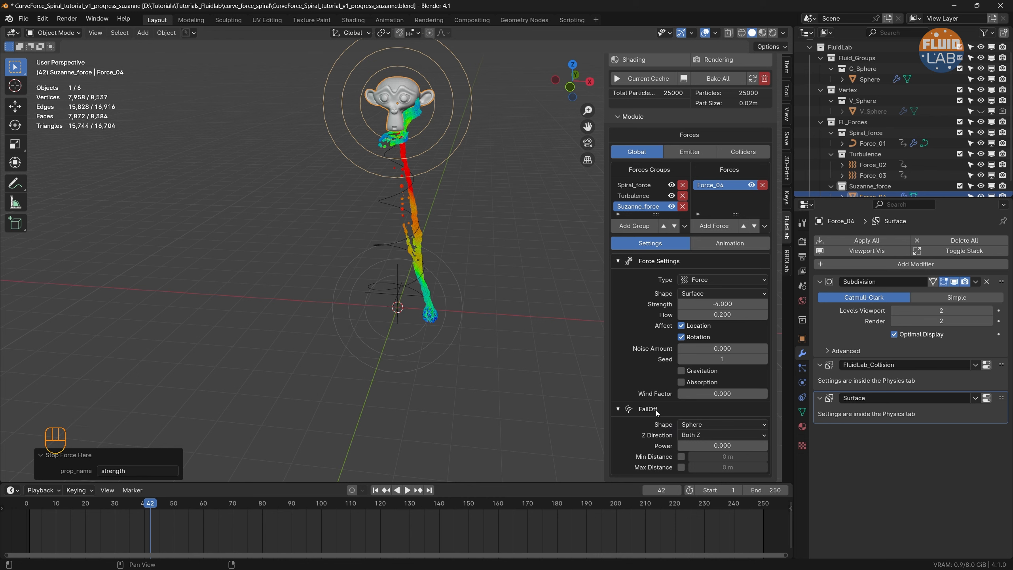
pyautogui.click(681, 467)
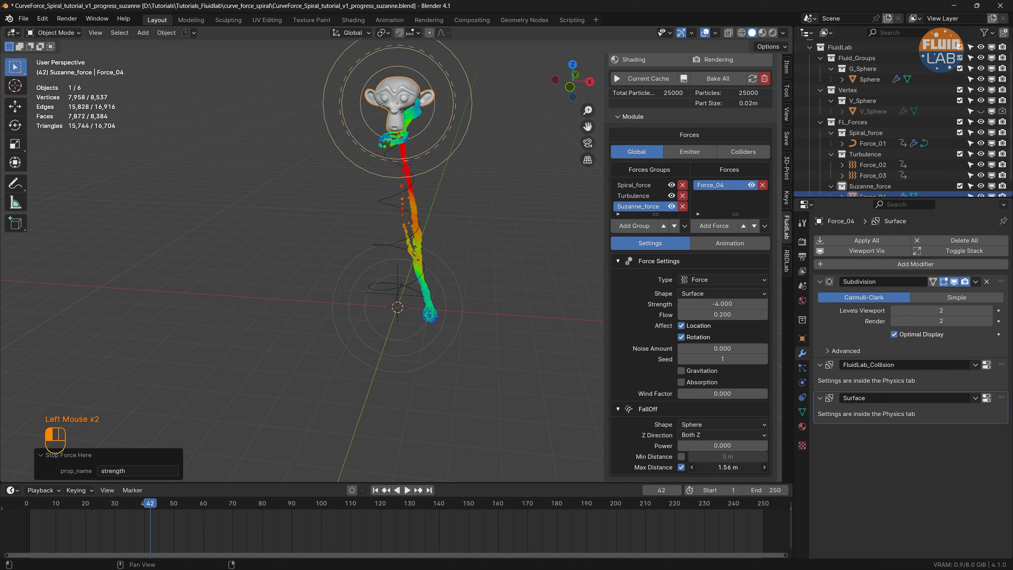
pyautogui.moveTo(728, 467); pyautogui.dragTo(728, 467)
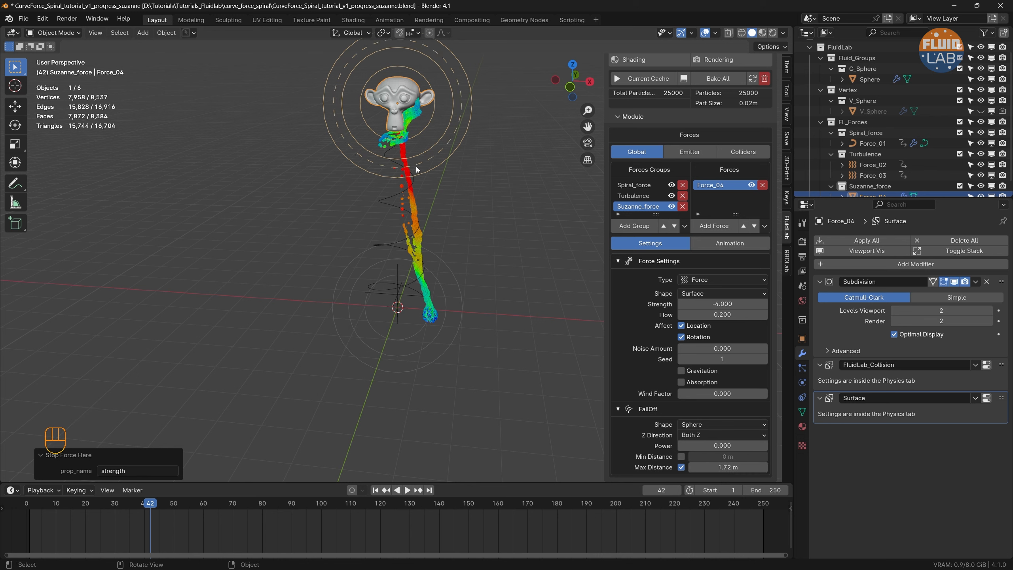
# Step: Replay the simulation from frame 1 and save the file, finishing back on the first frame
pyautogui.click(375, 490)
pyautogui.click(407, 490)
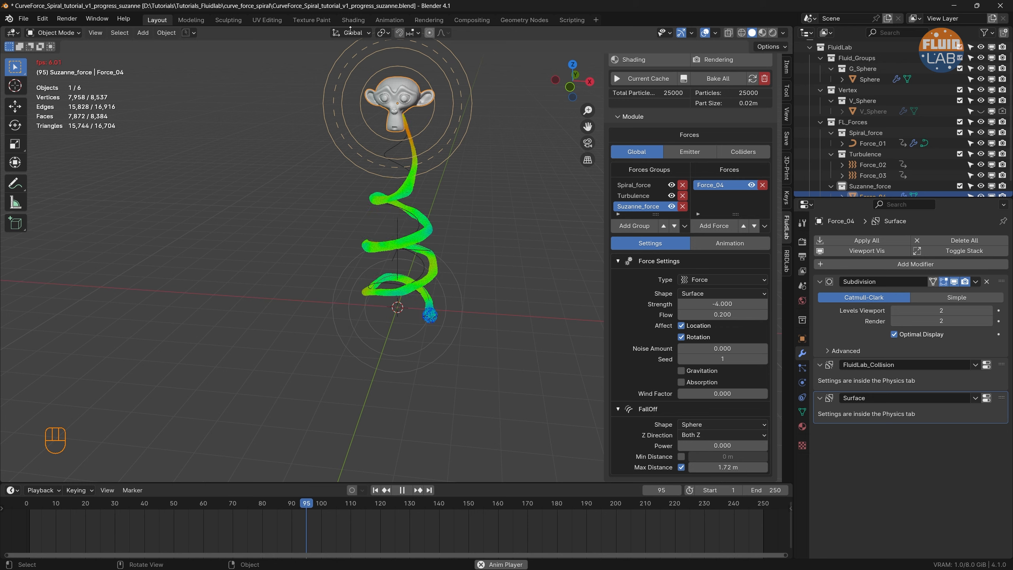
pyautogui.hotkey('ctrl', 's')
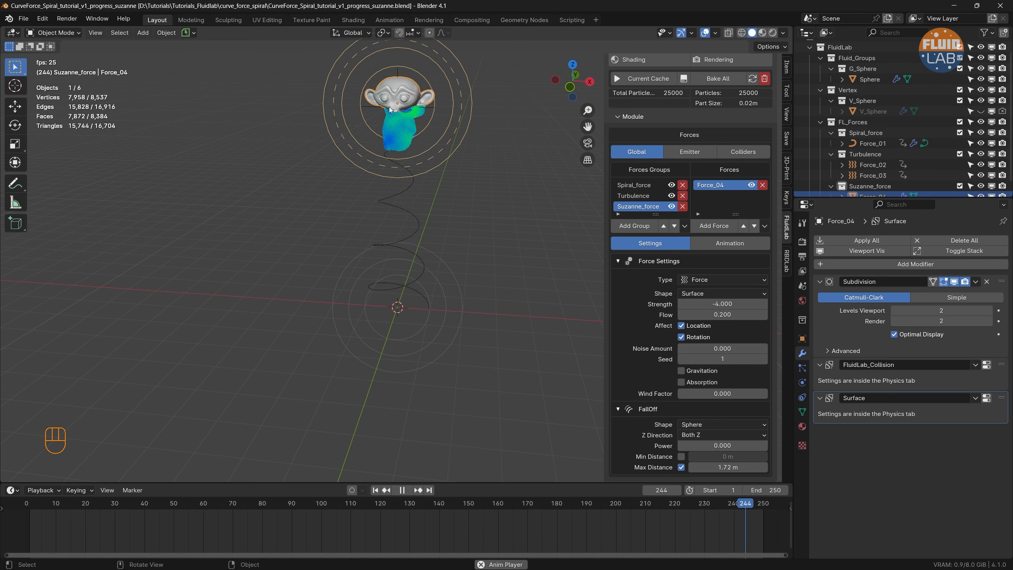
pyautogui.click(402, 490)
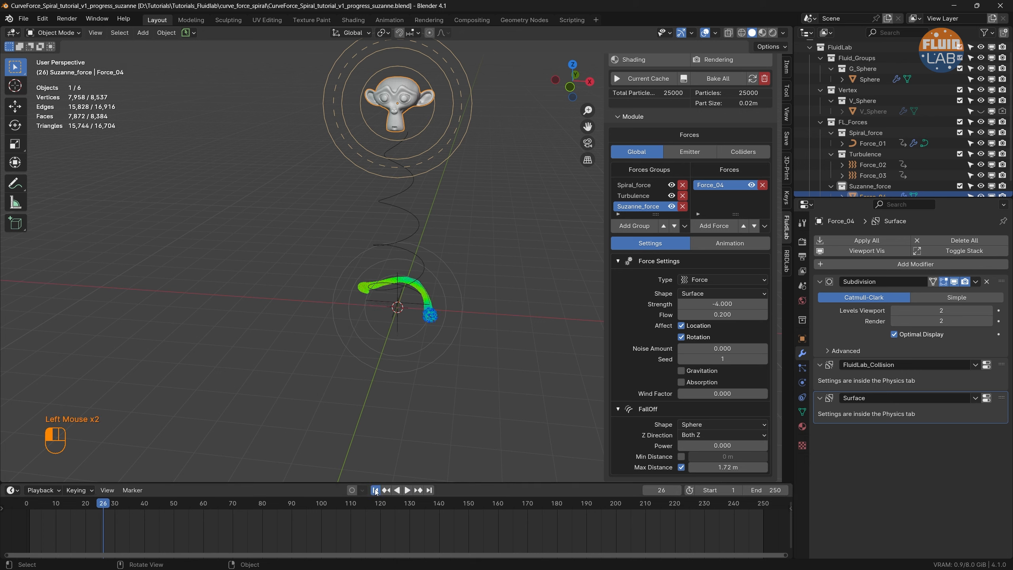
pyautogui.click(376, 491)
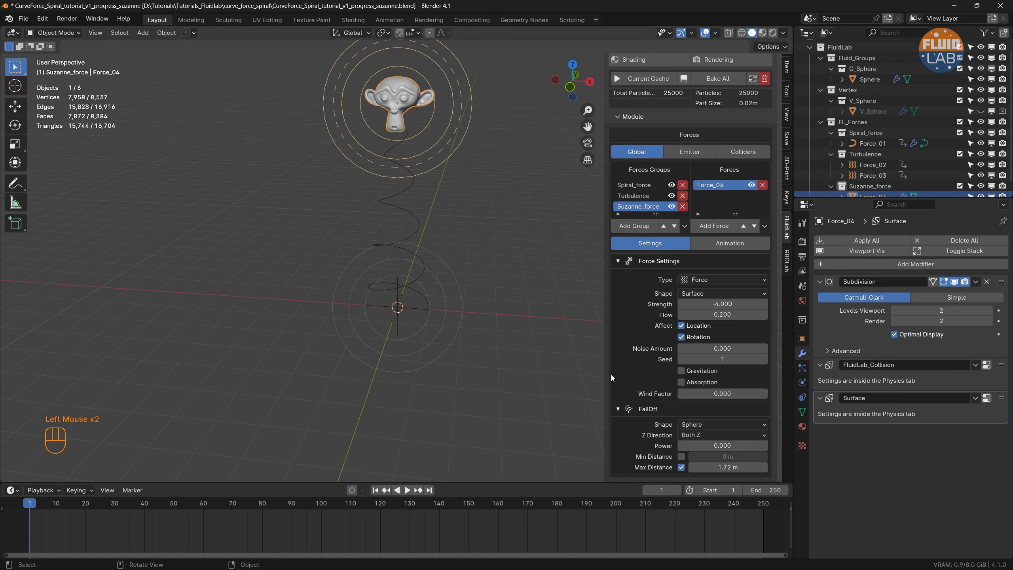
# Step: Set the starting value of the Suzanne force's flow animation to 0.20 and save the file
pyautogui.click(722, 246)
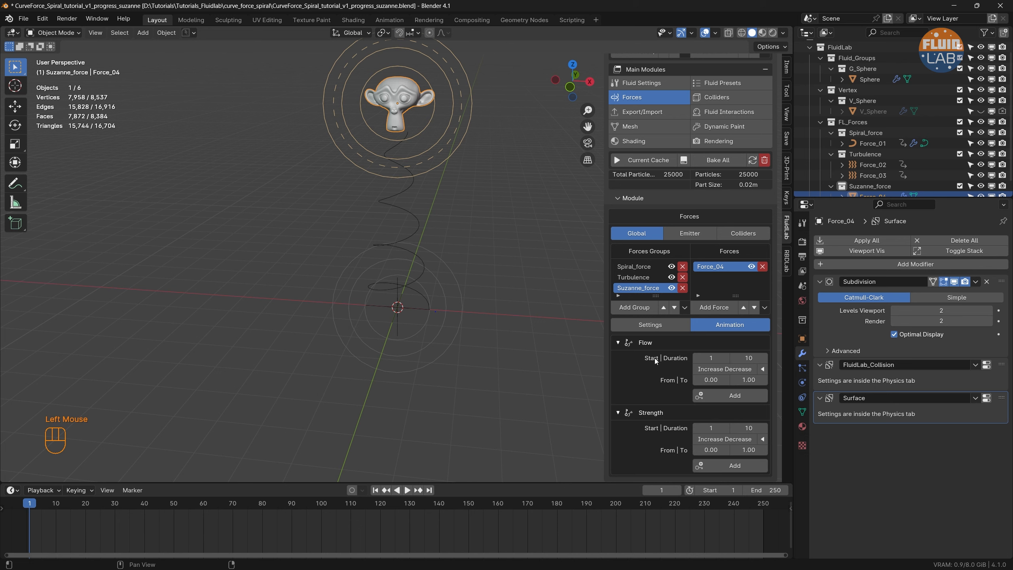
pyautogui.click(710, 380)
pyautogui.press('Return')
pyautogui.hotkey('ctrl', 's')
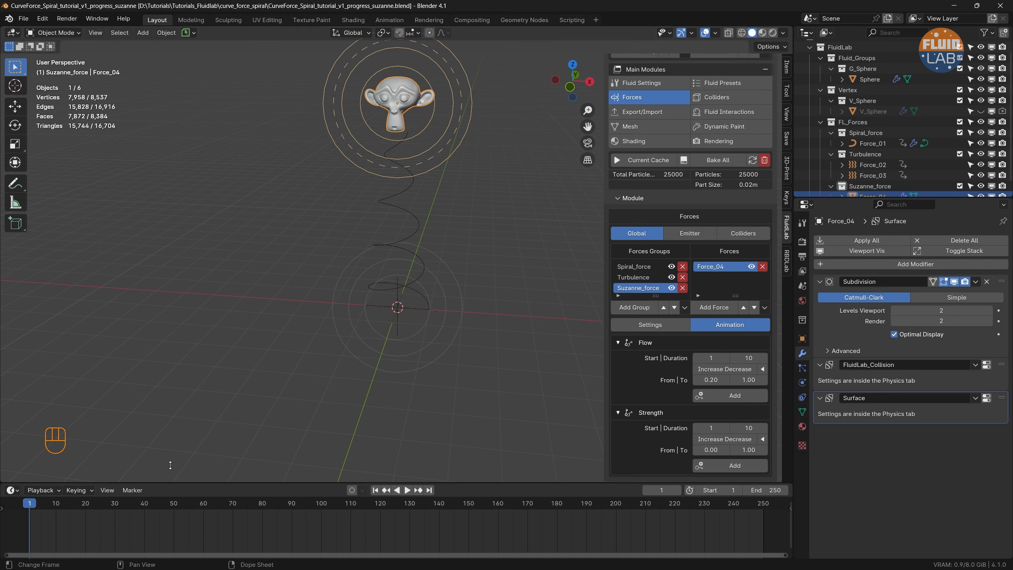
# Step: Scrub the timeline to frame 170 and add the Suzanne force's flow animation with start frame 170 and a duration of 20 frames
pyautogui.scroll(2, 684, 195)
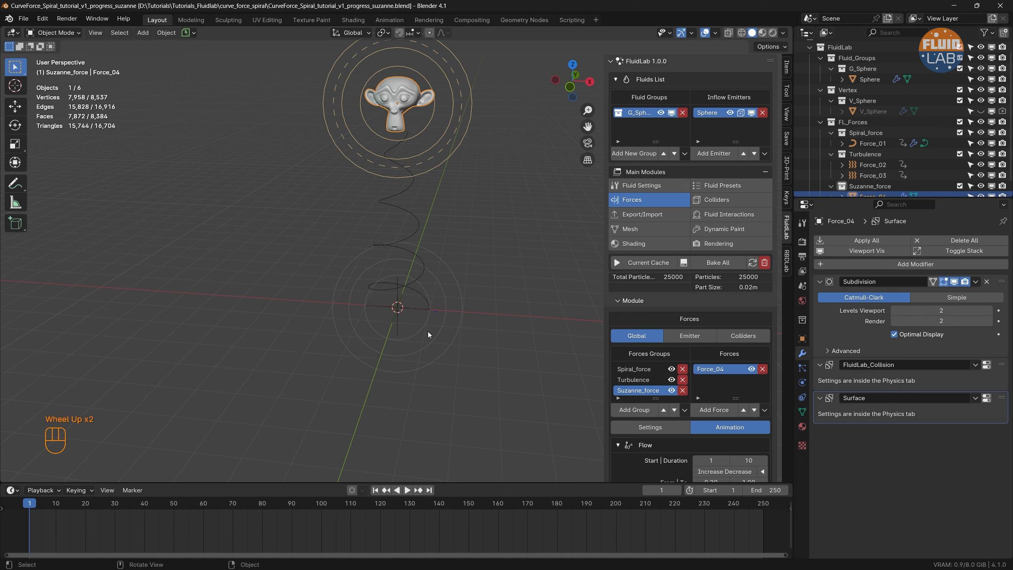
pyautogui.moveTo(28, 511); pyautogui.dragTo(527, 533)
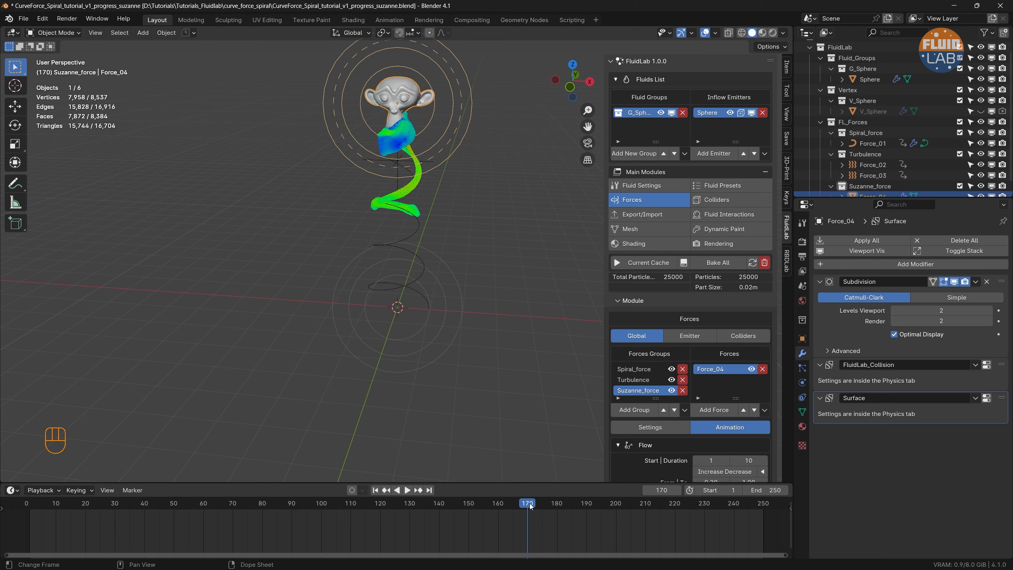
pyautogui.moveTo(530, 504)
pyautogui.mouseDown()
pyautogui.moveTo(588, 503)
pyautogui.moveTo(526, 506)
pyautogui.mouseUp()
pyautogui.scroll(-2, 708, 428)
pyautogui.click(724, 360)
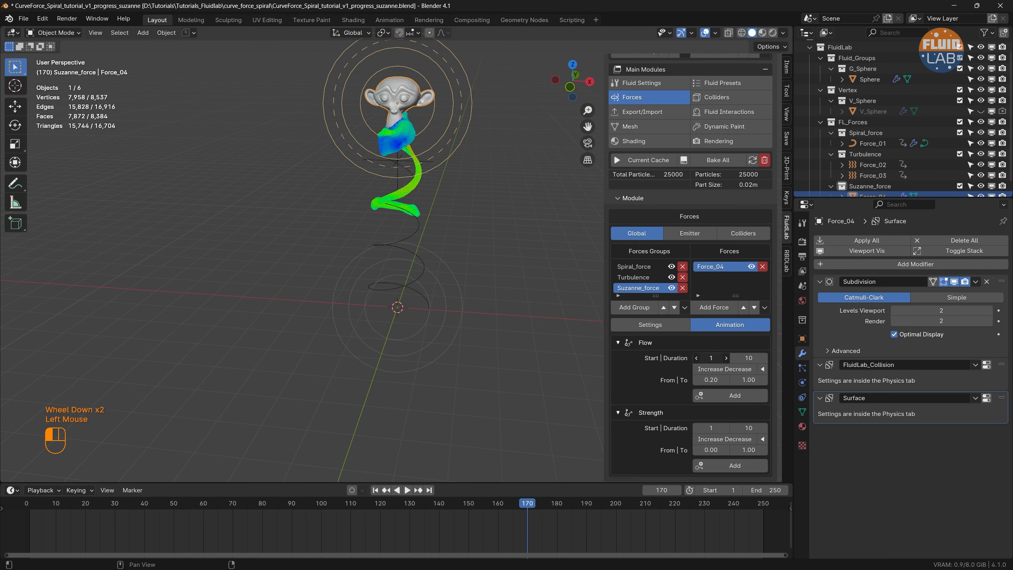
pyautogui.press('Return')
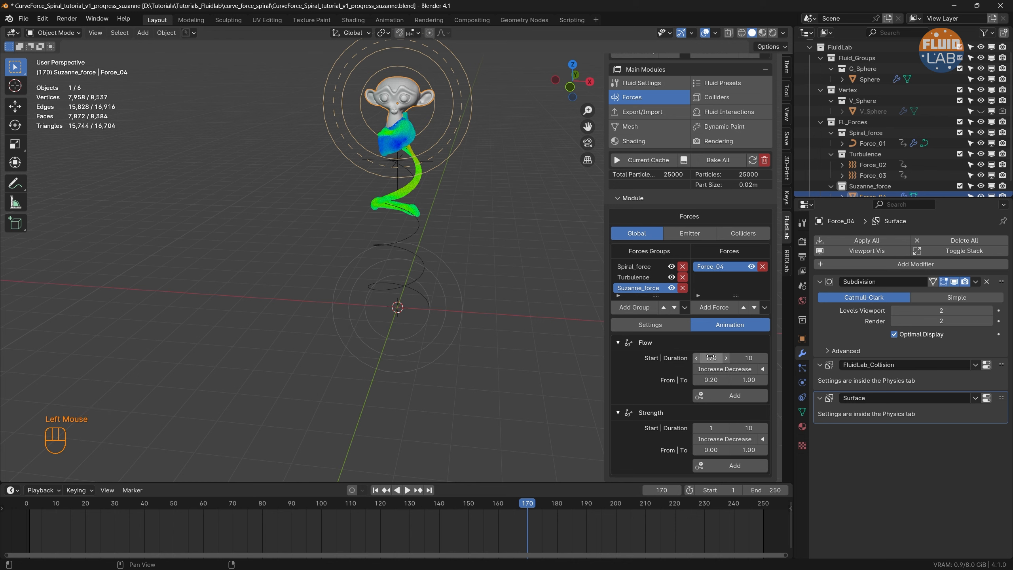
pyautogui.click(750, 361)
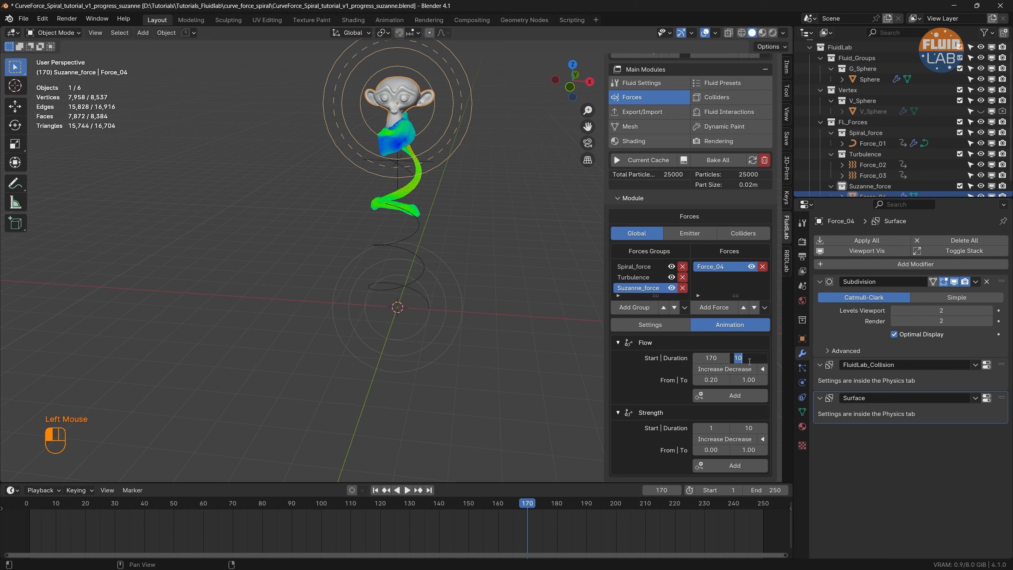
pyautogui.write('20')
pyautogui.press('Return')
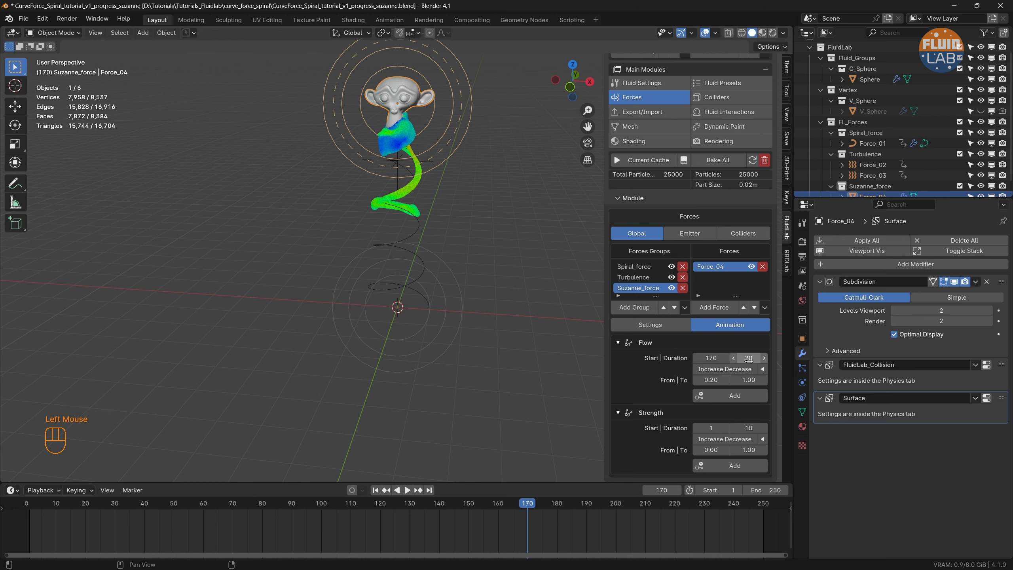
pyautogui.click(730, 396)
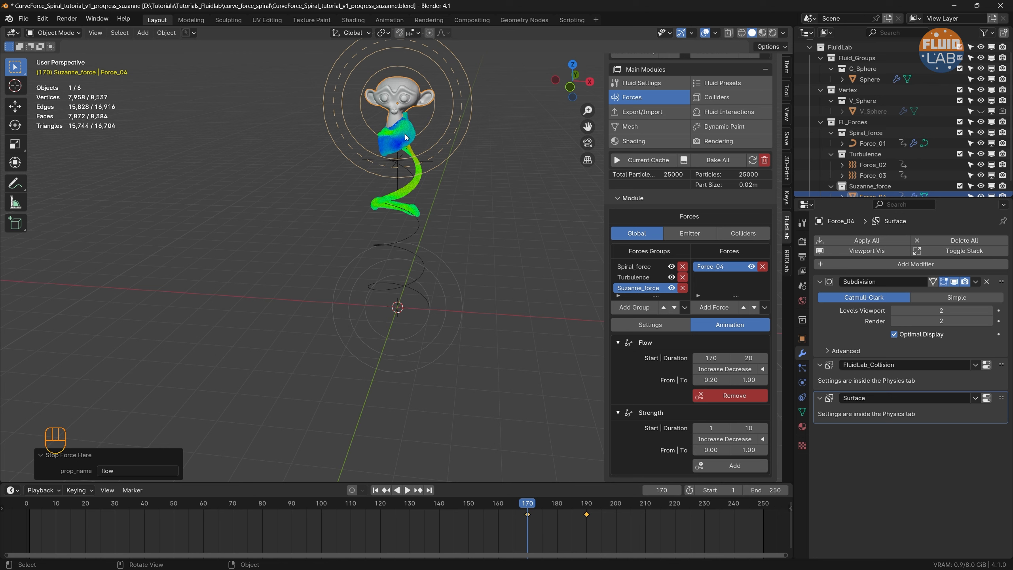
# Step: Make the Suzanne mesh a fluid collider with friction 0.71 and return the timeline to frame 1
pyautogui.click(401, 88)
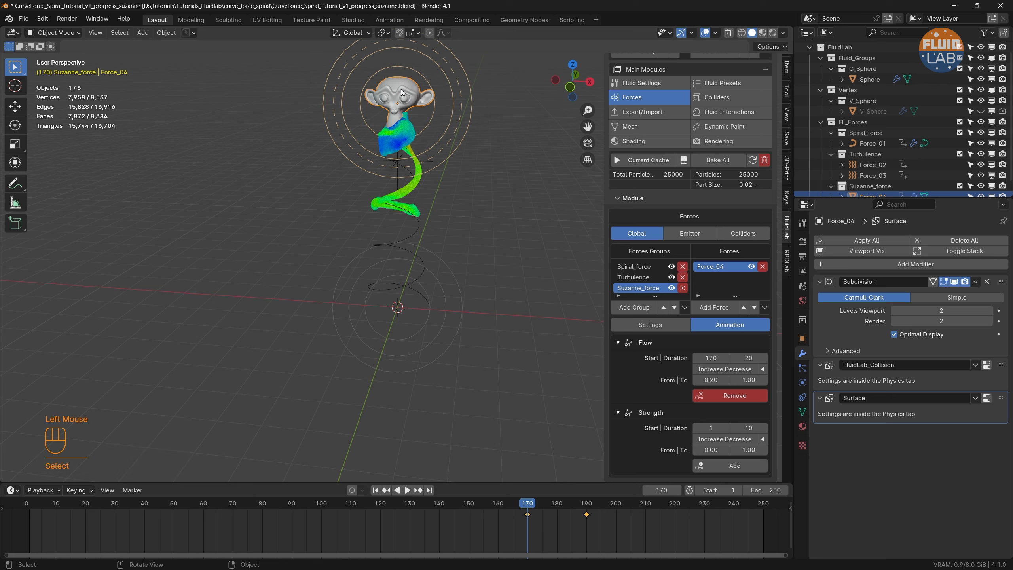
pyautogui.doubleClick(732, 98)
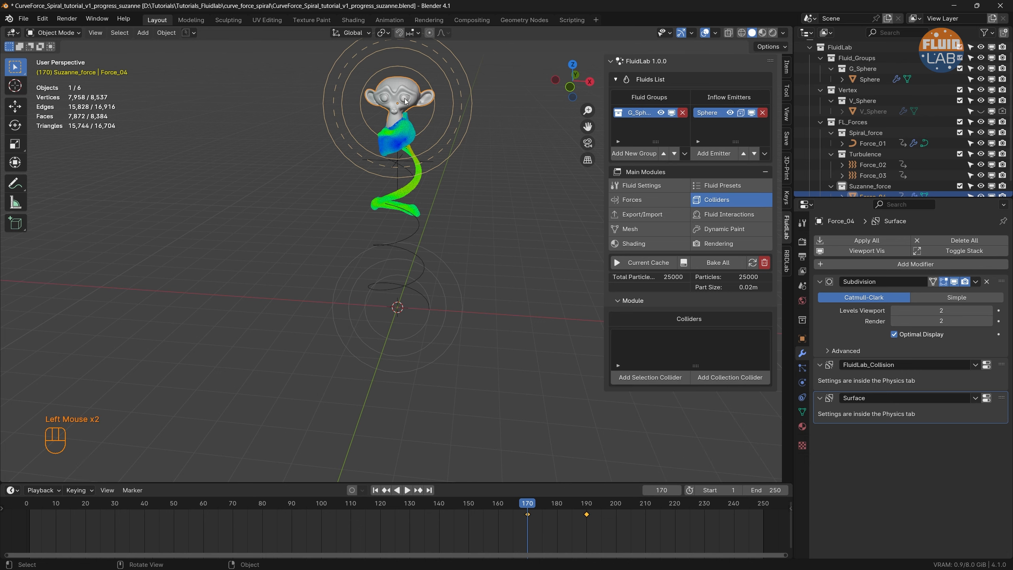
pyautogui.click(652, 374)
pyautogui.scroll(-2, 704, 426)
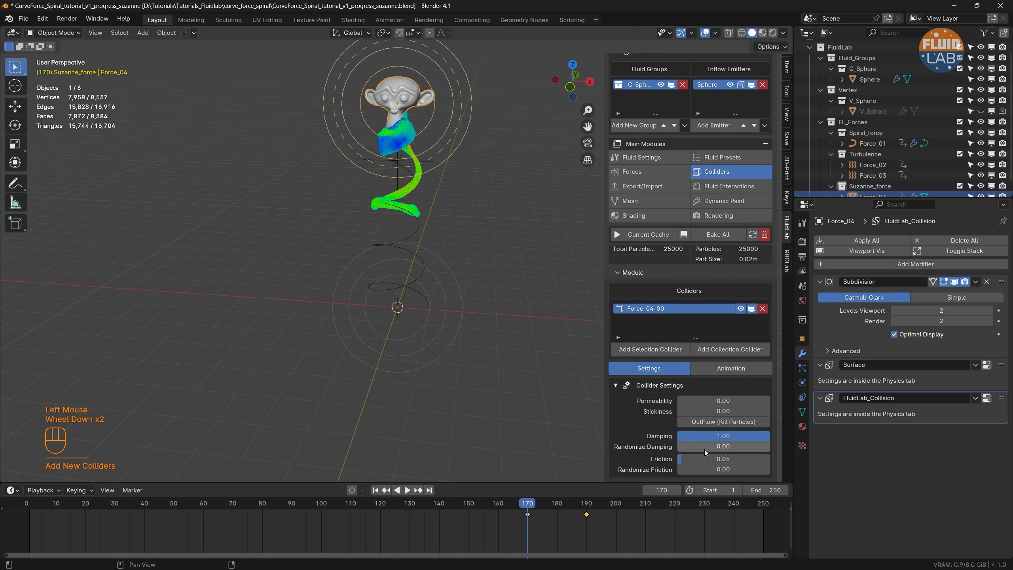
pyautogui.moveTo(683, 461); pyautogui.dragTo(690, 461)
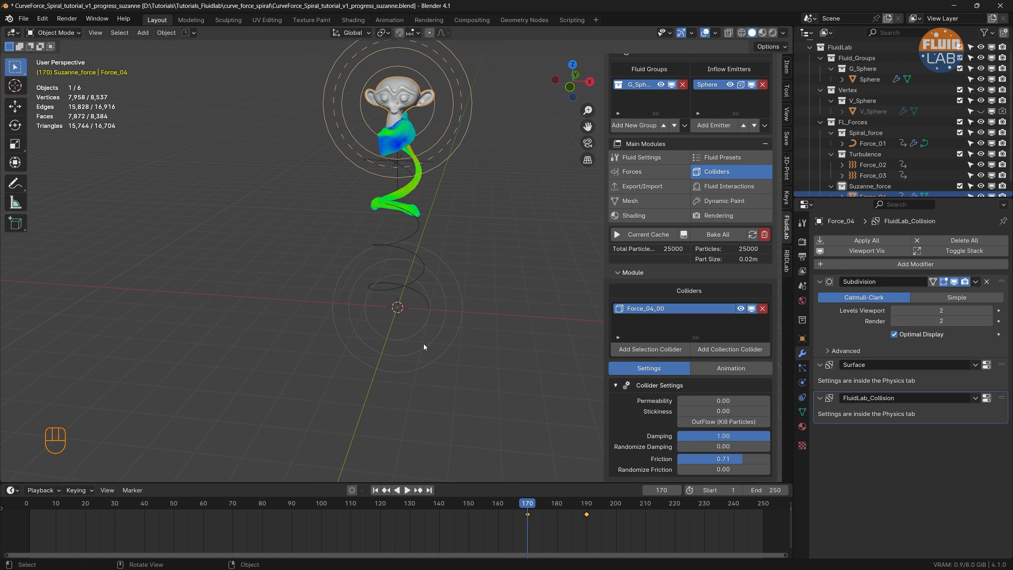
pyautogui.click(375, 491)
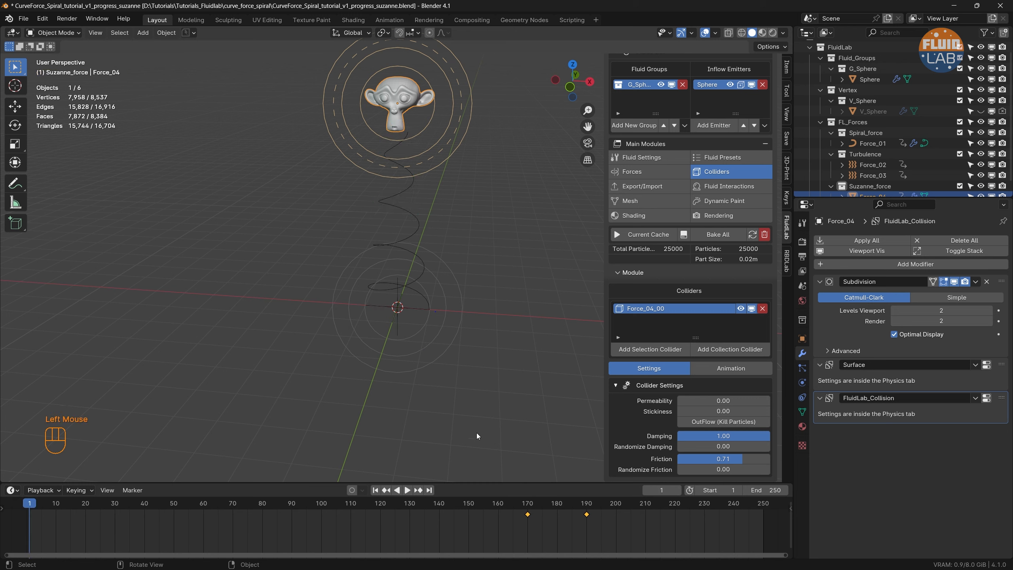
# Step: Refresh the simulation cache and play the animation, stopping at frame 165
pyautogui.click(753, 235)
pyautogui.click(407, 490)
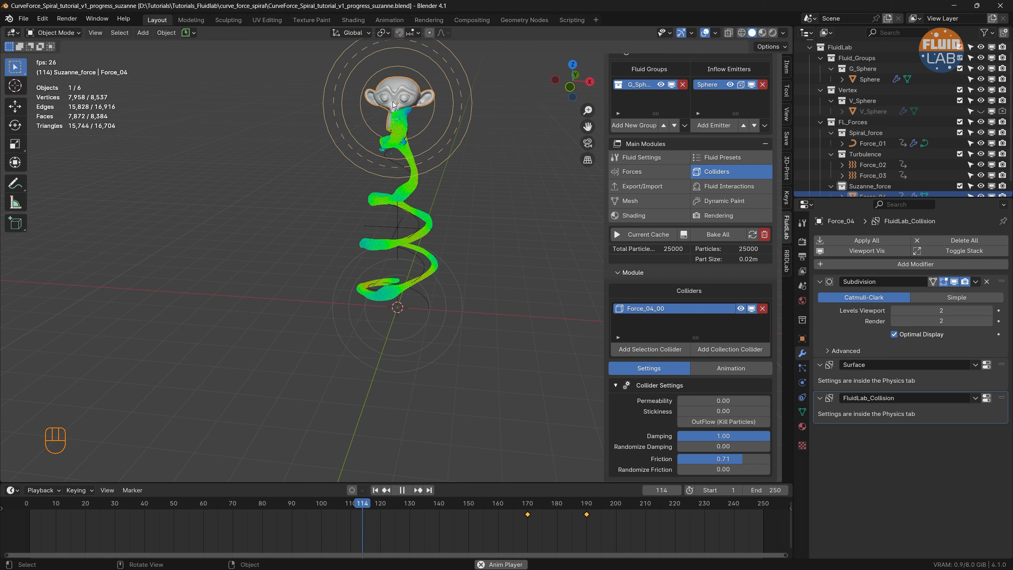
pyautogui.press('space')
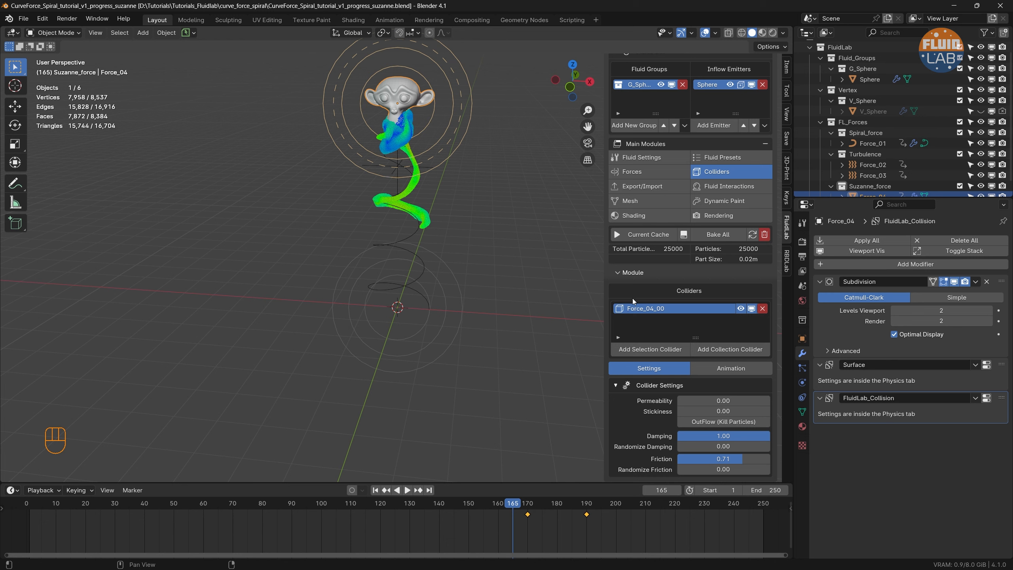
# Step: Add a strength animation to the Spiral_force group's curve force, starting at frame 160 with a duration of 10, from -3.50 to 0.00
pyautogui.click(647, 173)
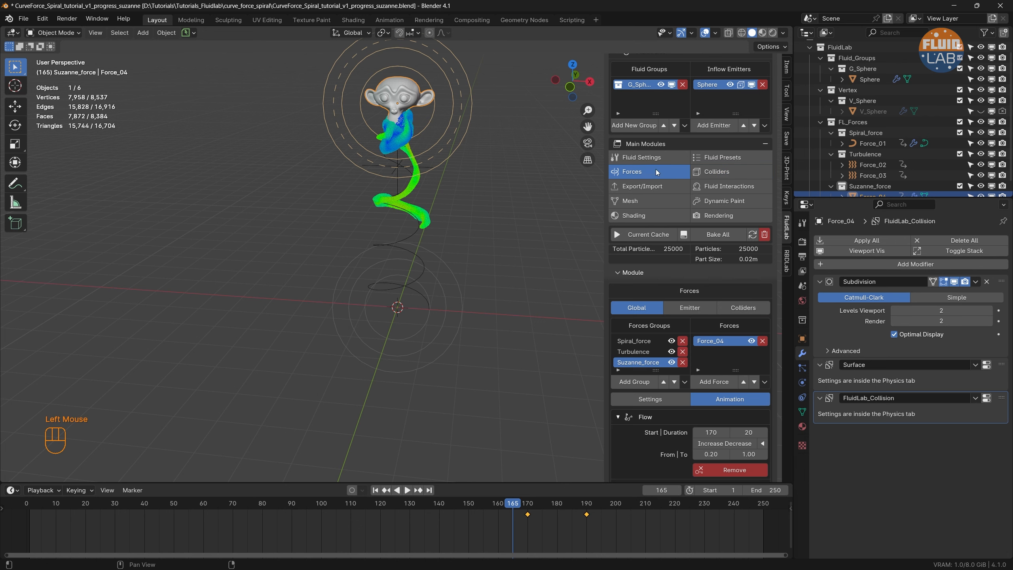
pyautogui.click(634, 341)
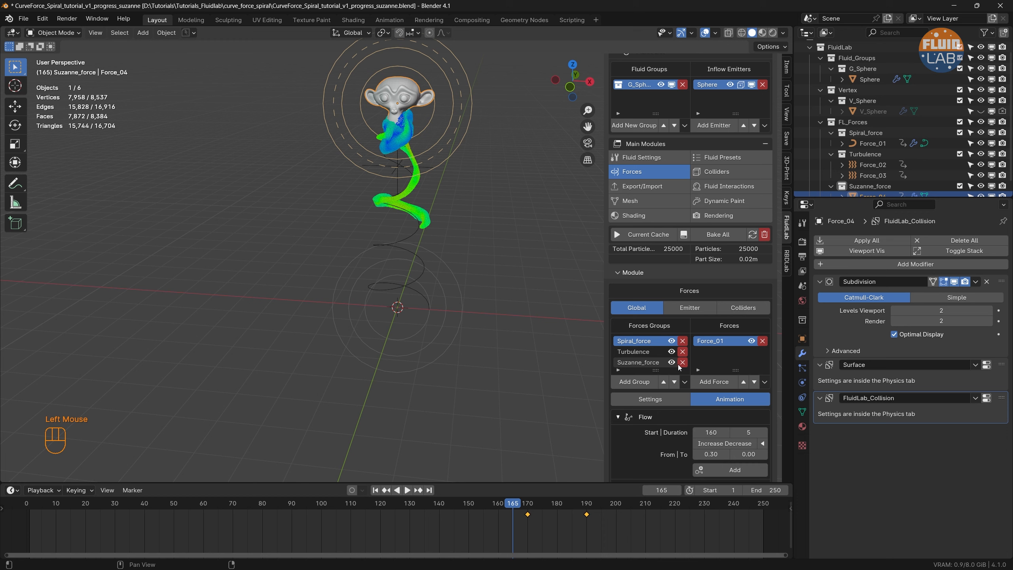
pyautogui.scroll(-2, 677, 365)
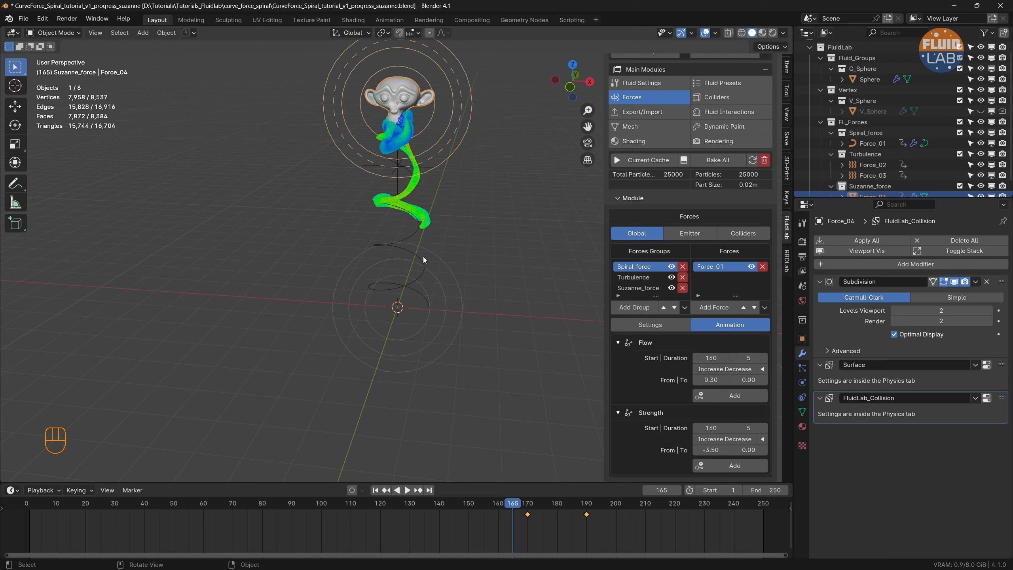
pyautogui.click(412, 237)
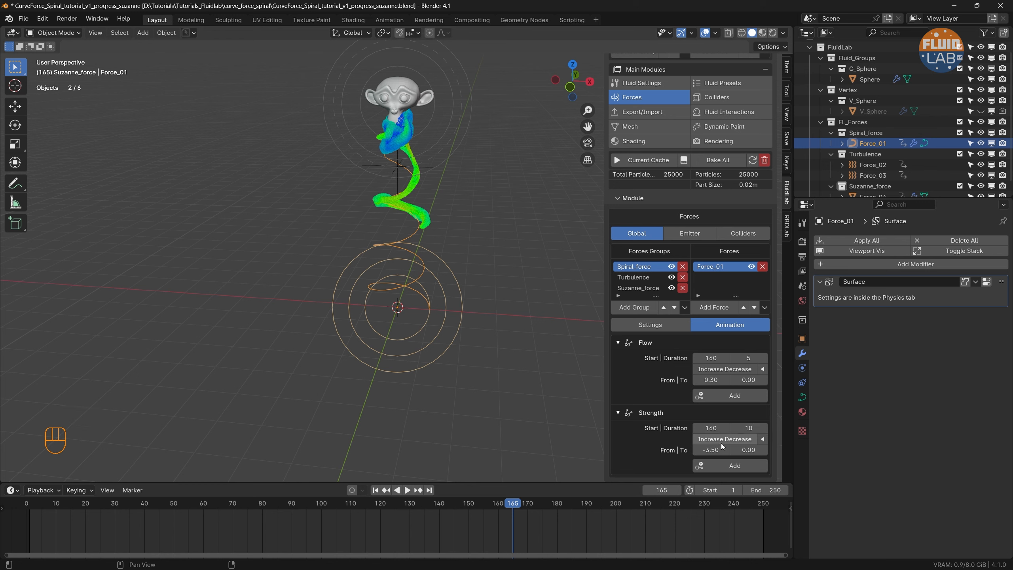
pyautogui.click(731, 469)
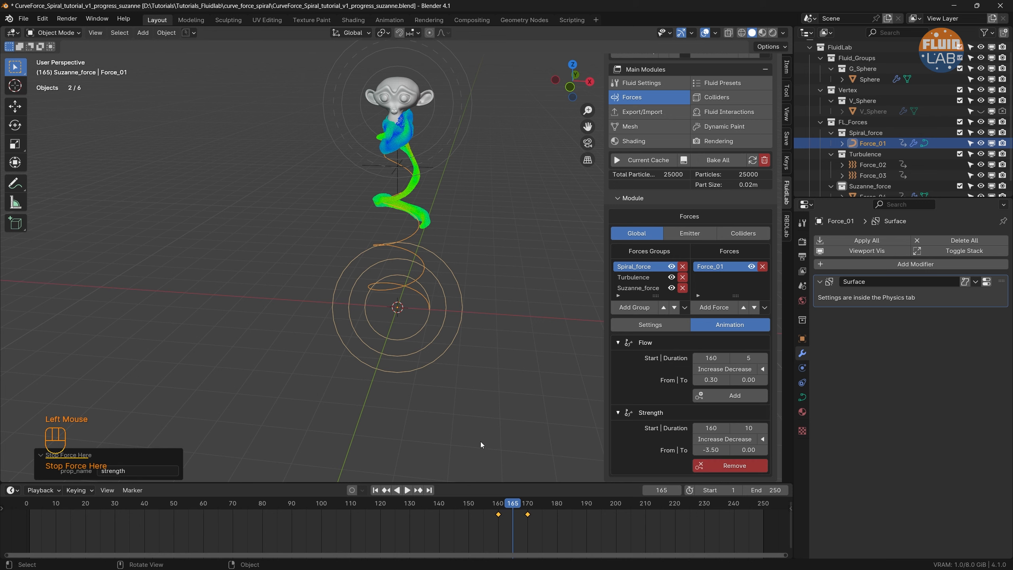
# Step: Replay the simulation from frame 1 to frame 197, clear the selection and hide the Suzanne force mesh
pyautogui.click(375, 490)
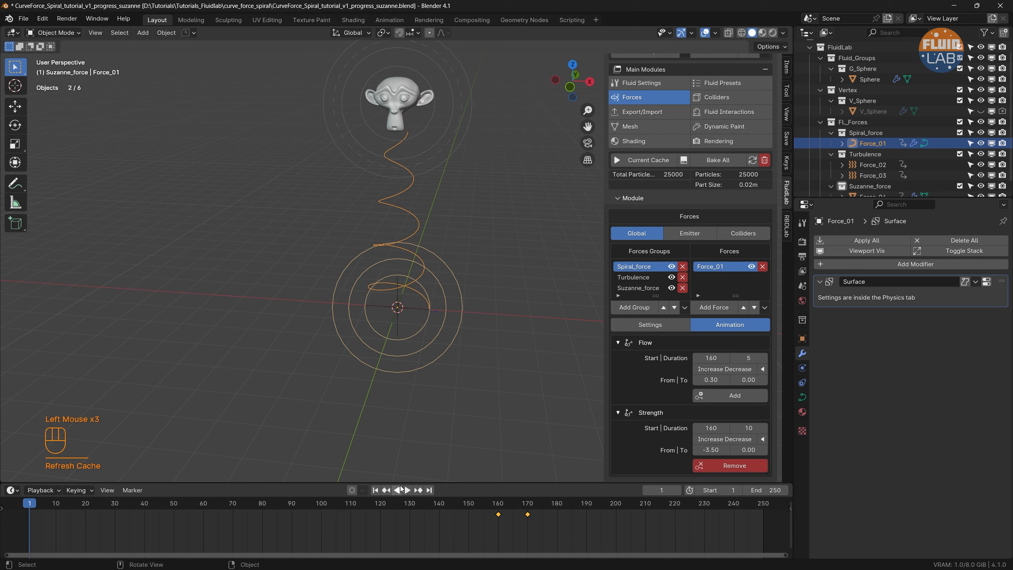
pyautogui.click(408, 490)
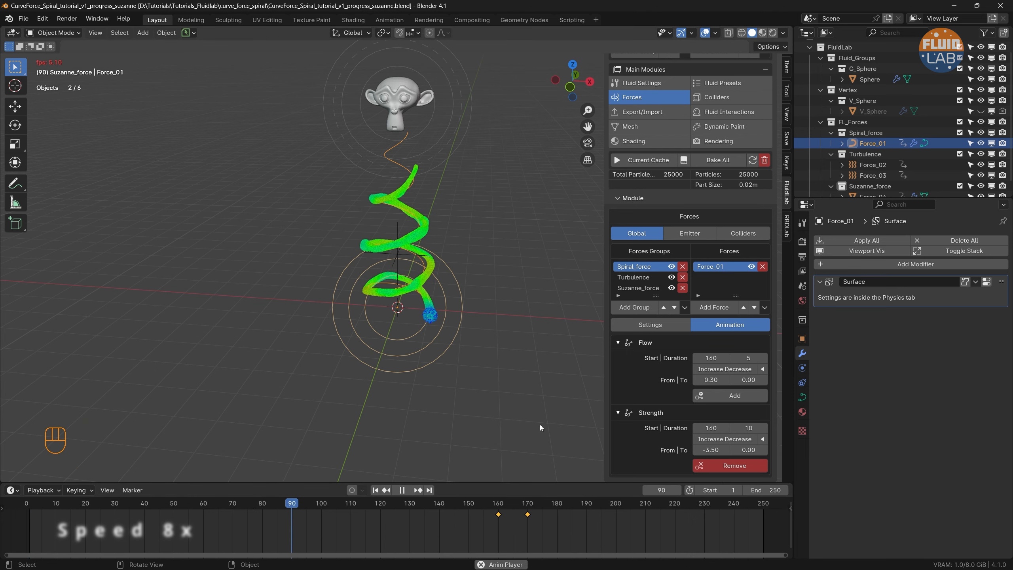
pyautogui.doubleClick(540, 425)
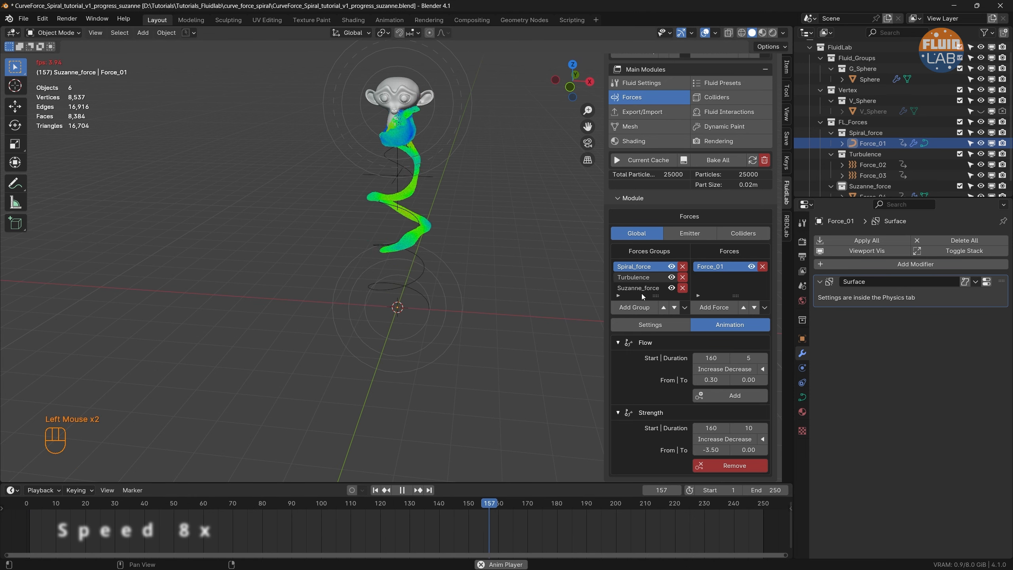
pyautogui.click(641, 288)
pyautogui.click(751, 267)
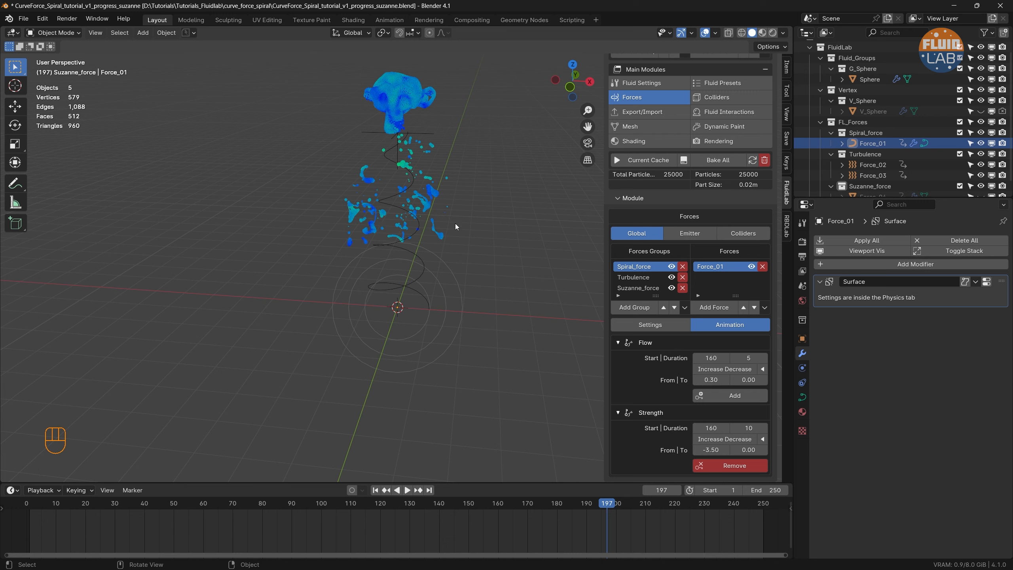
# Step: Set the start frame of the spiral force's strength animation to 190, removing and re-adding the animation to apply it
pyautogui.click(711, 428)
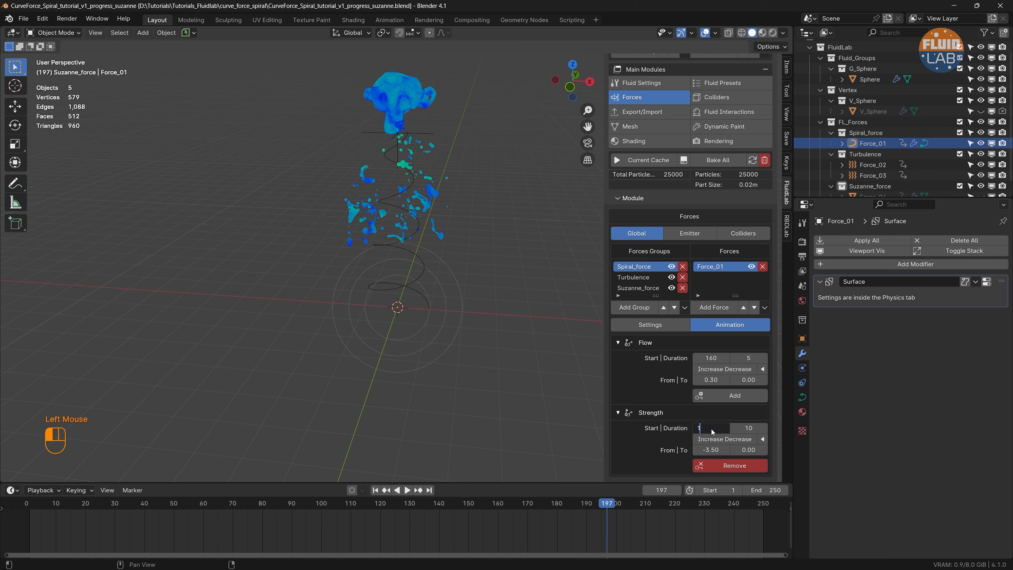
pyautogui.write('190')
pyautogui.press('Return')
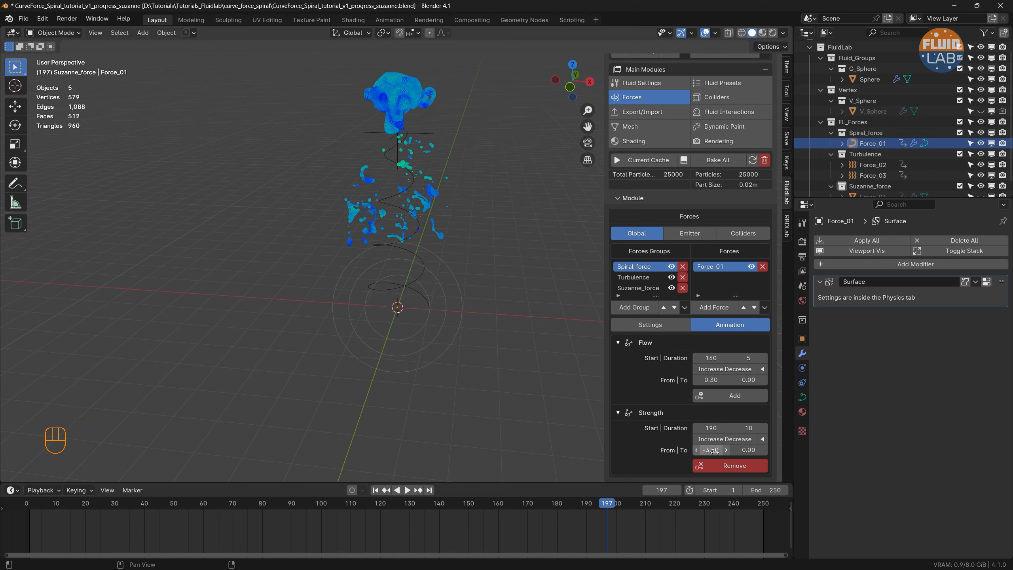
pyautogui.doubleClick(729, 464)
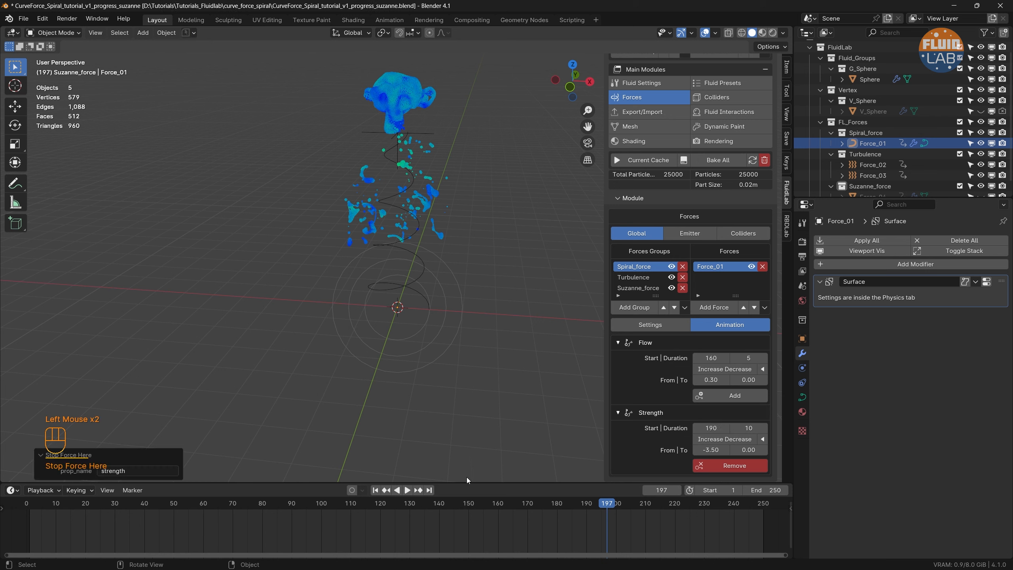
# Step: Replay the simulation from frame 1 and set the scene's end frame to 275
pyautogui.click(377, 492)
pyautogui.click(407, 490)
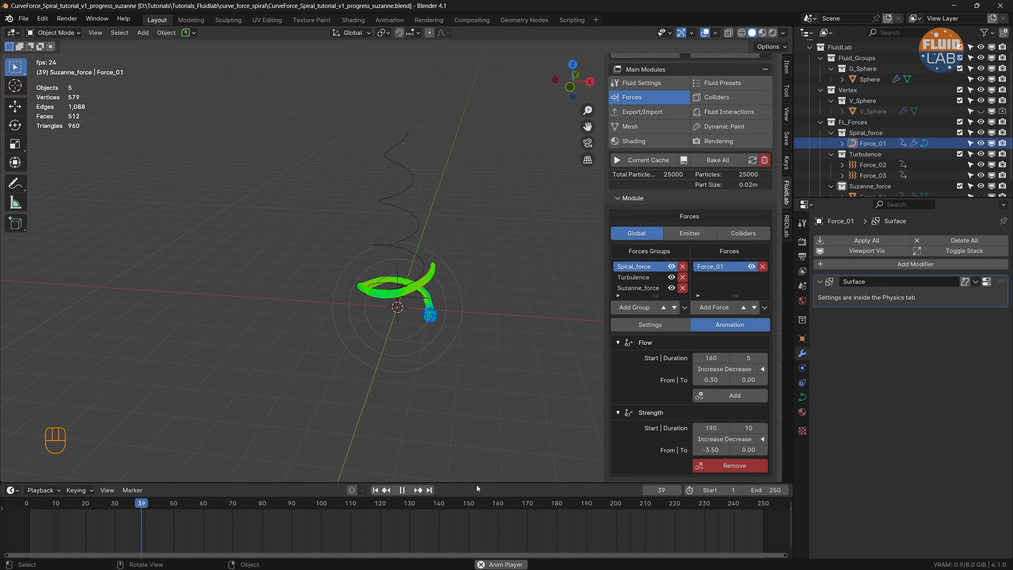
pyautogui.click(774, 490)
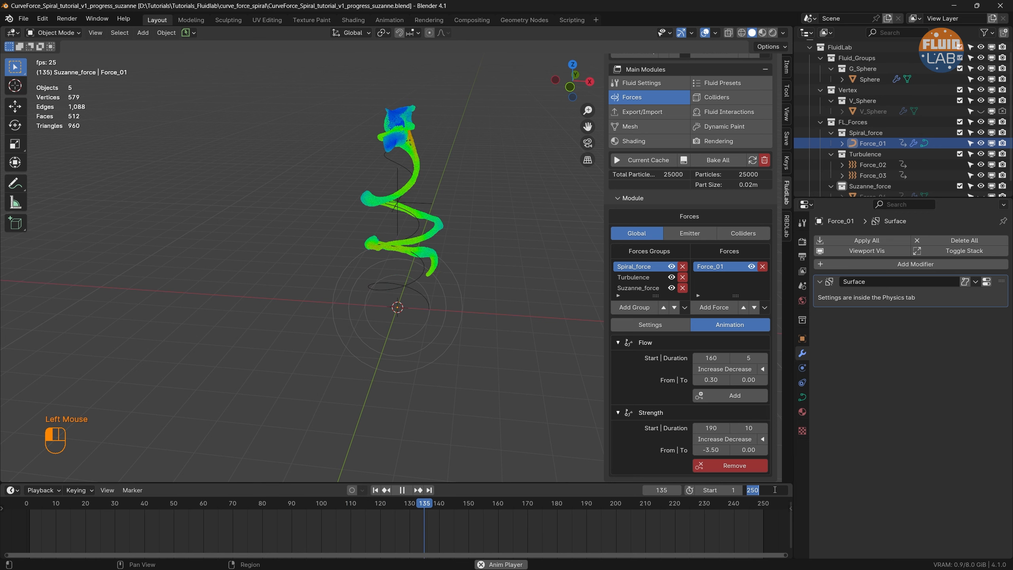
pyautogui.write('275')
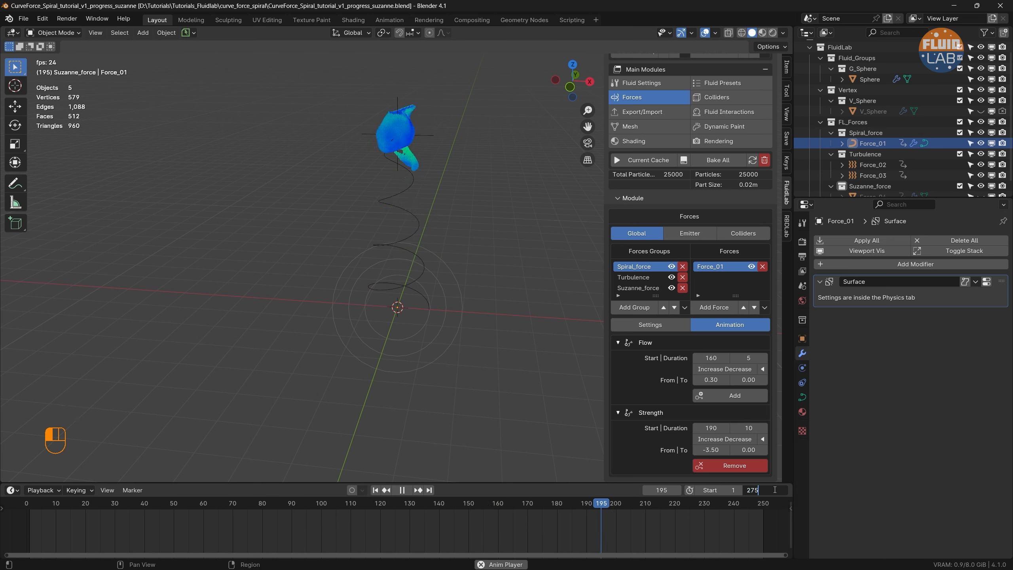
pyautogui.press('Return')
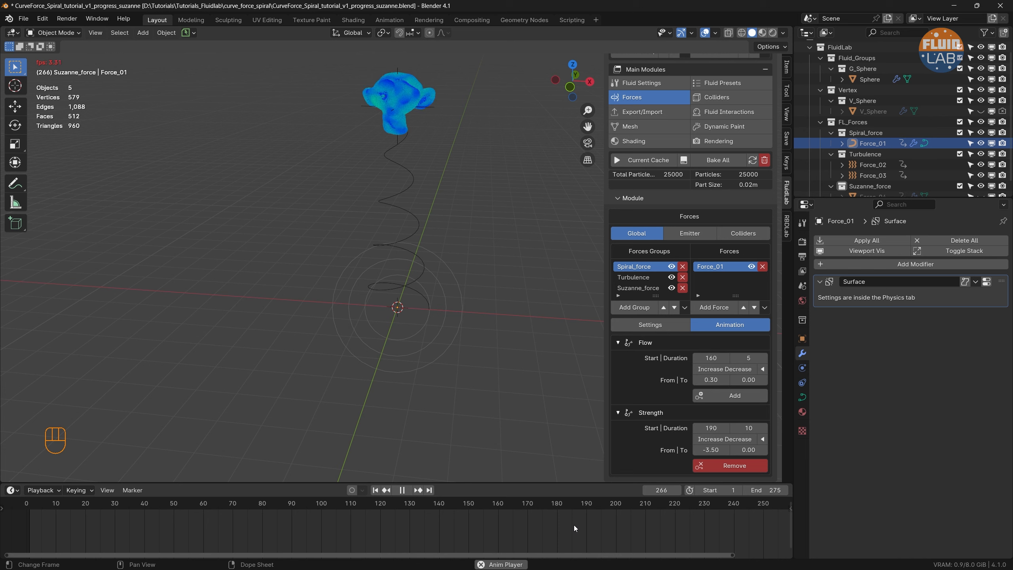
# Step: Stop the replay at frame 222, select the Turbulence force group and save the file
pyautogui.scroll(-1, 574, 526)
pyautogui.scroll(-2, 573, 525)
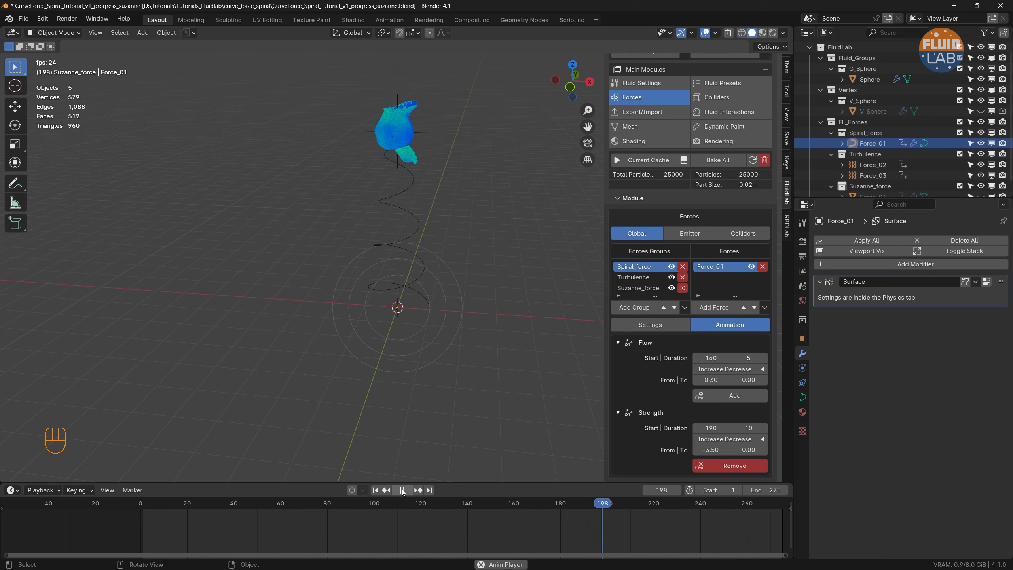
pyautogui.click(403, 491)
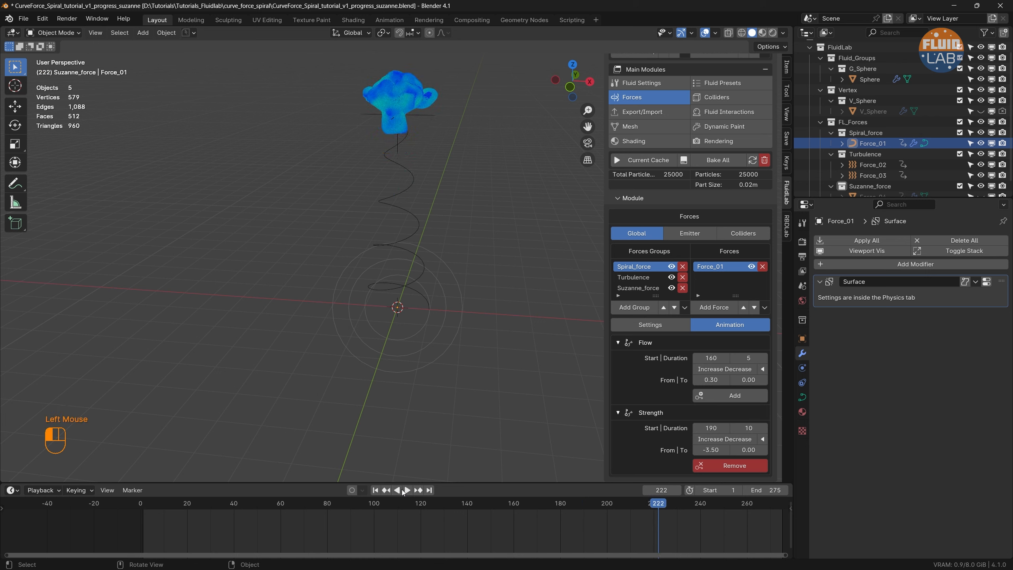
pyautogui.click(646, 278)
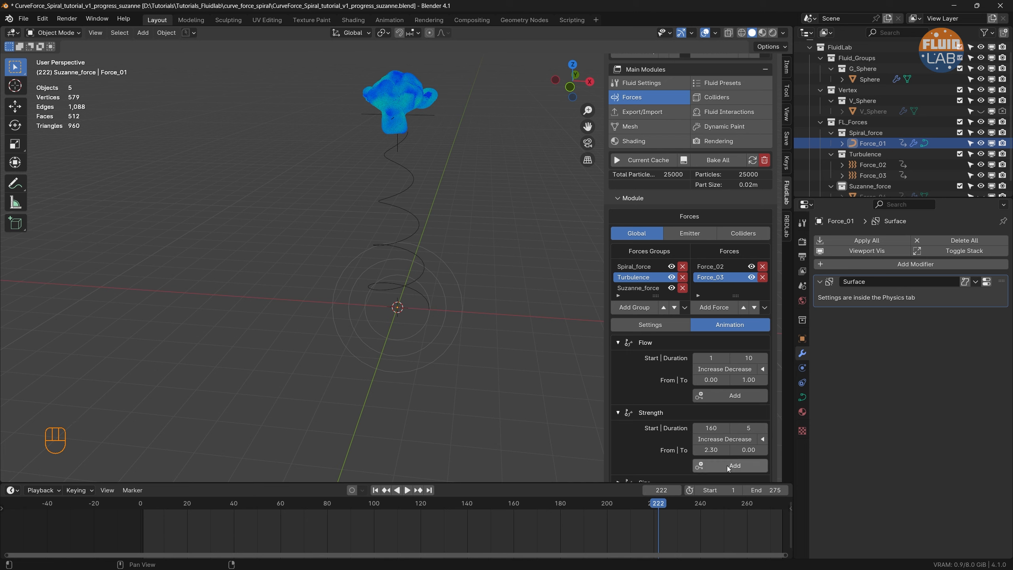
pyautogui.hotkey('ctrl', 's')
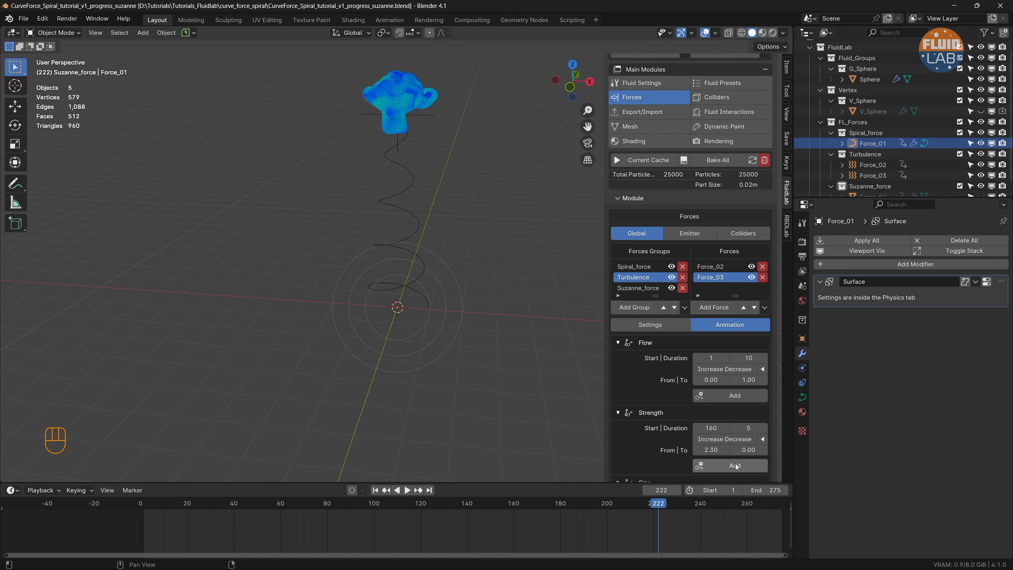
# Step: Play the simulation to frame 266, convert the current cache to a bake and return to frame 1
pyautogui.click(407, 490)
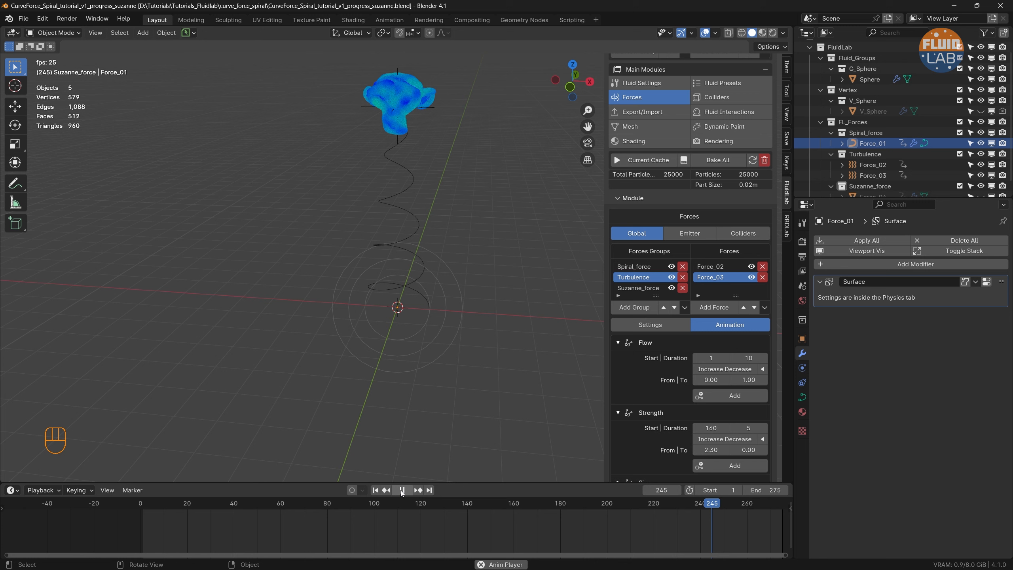
pyautogui.click(401, 490)
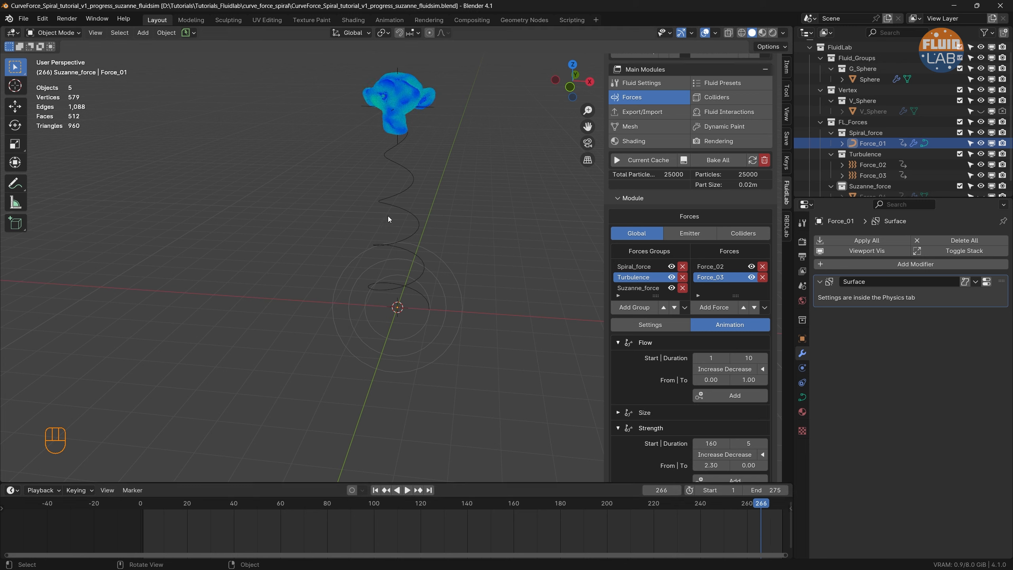
pyautogui.click(684, 160)
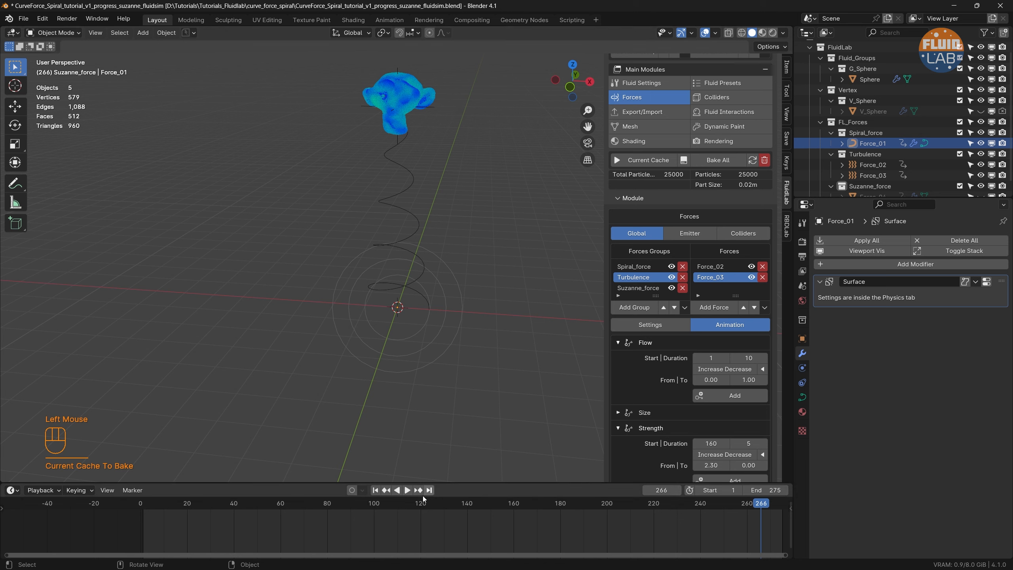
pyautogui.click(376, 490)
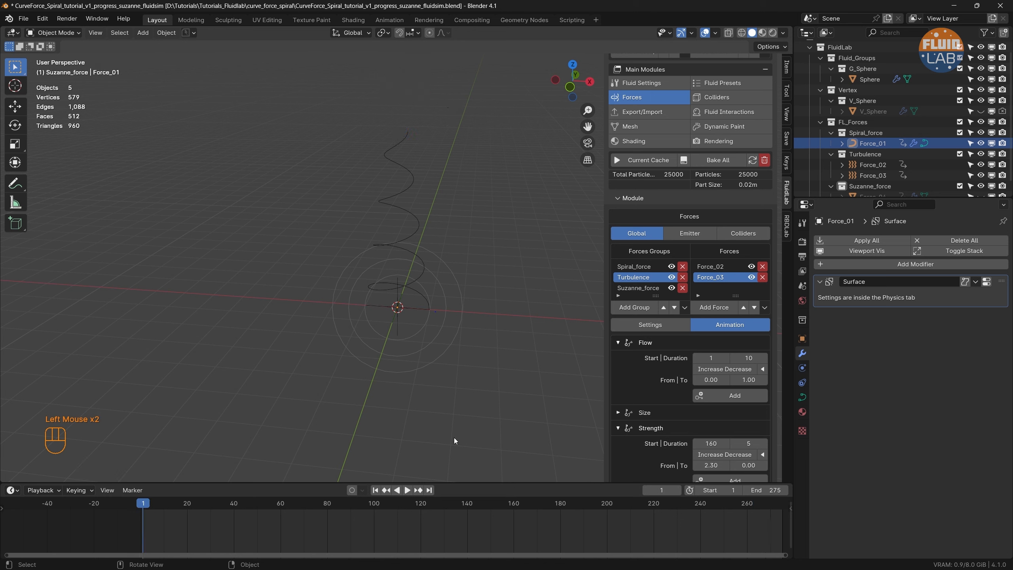
# Step: Add a FluidLab mesh to the G_Sphere fluid group and bring up its remesh settings
pyautogui.click(660, 131)
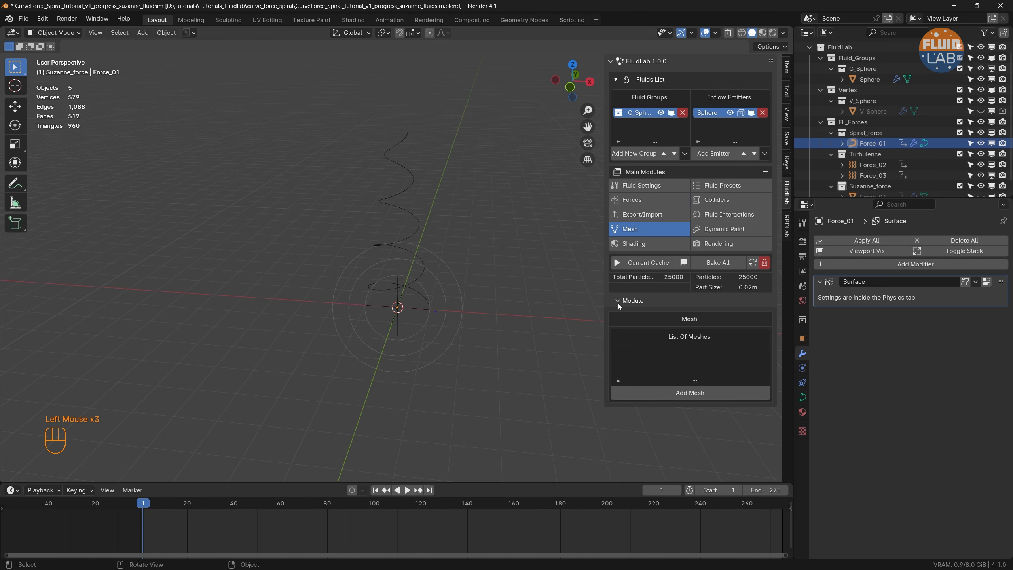
pyautogui.click(690, 393)
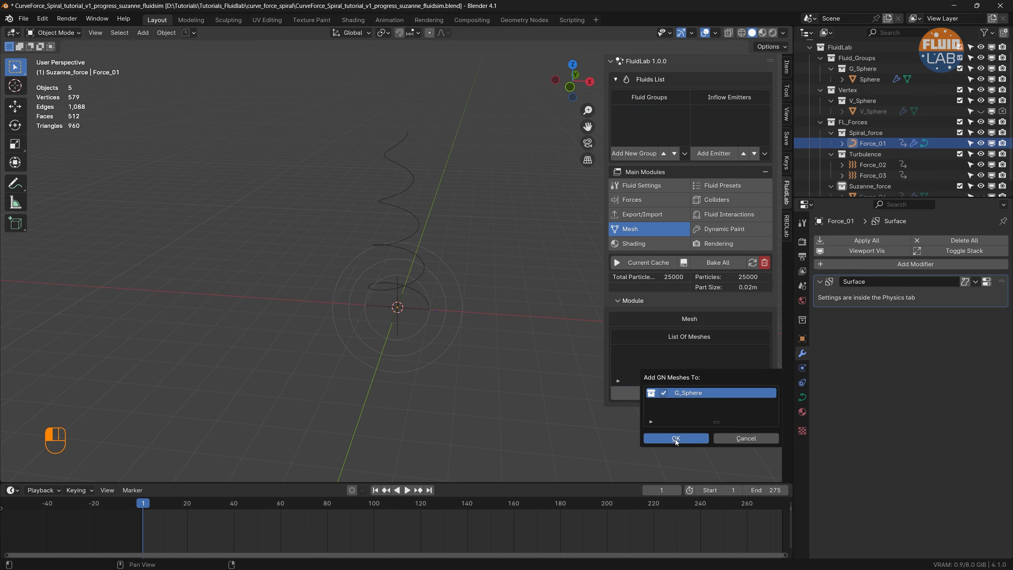
pyautogui.click(675, 438)
pyautogui.scroll(-1, 674, 437)
pyautogui.scroll(-1, 681, 427)
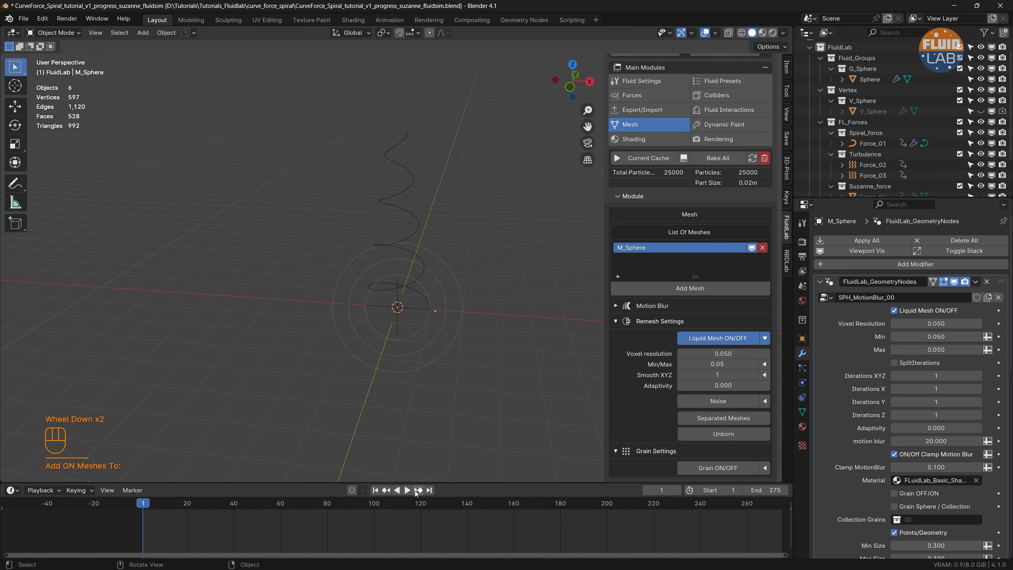
# Step: Go to frame 240 and view the Suzanne-shaped fluid mesh up close in wireframe
pyautogui.click(701, 506)
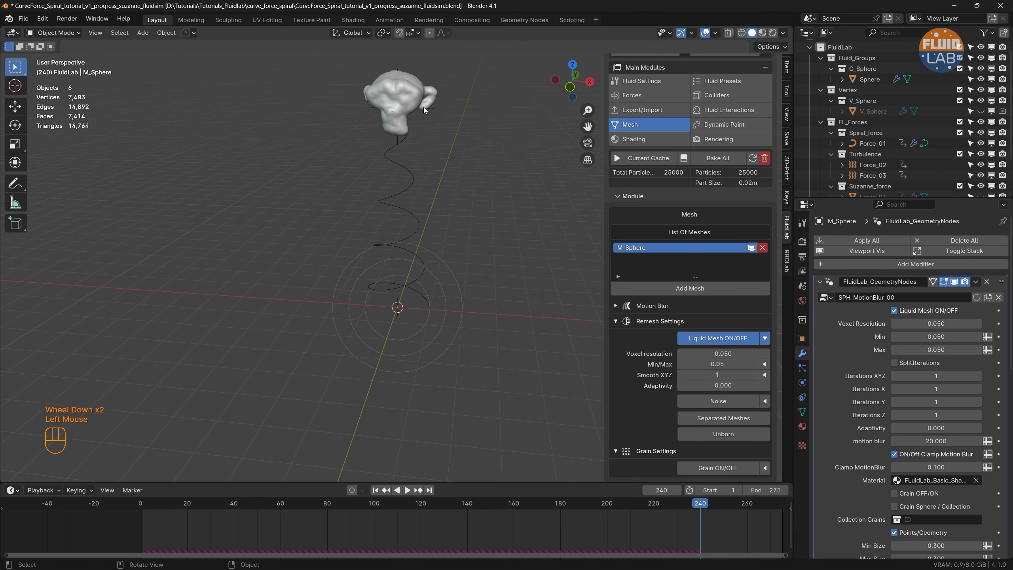
pyautogui.scroll(4, 419, 117)
pyautogui.keyDown('shift'); pyautogui.moveTo(420, 117); pyautogui.dragTo(364, 180, button='middle'); pyautogui.keyUp('shift')
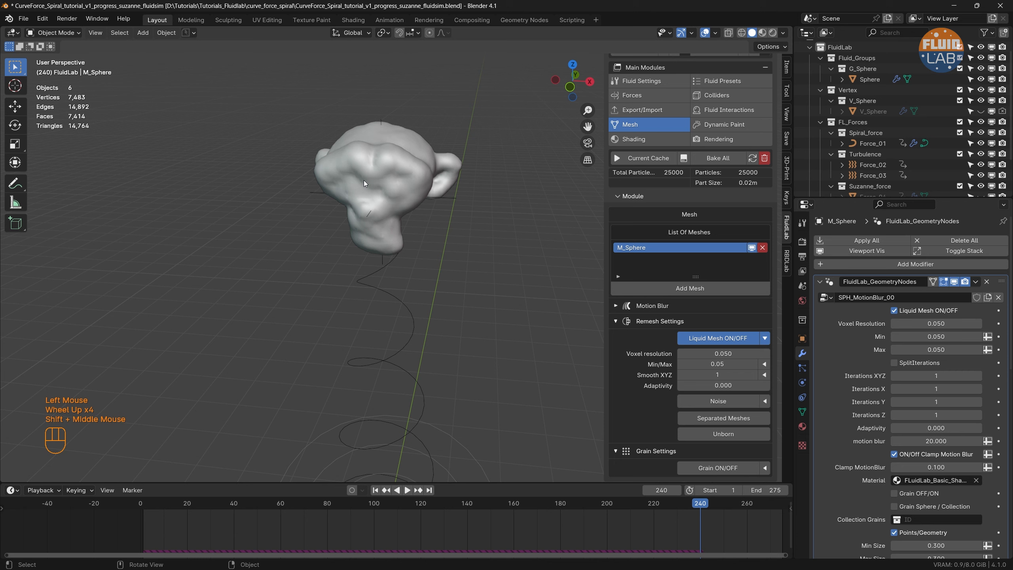
pyautogui.click(729, 33)
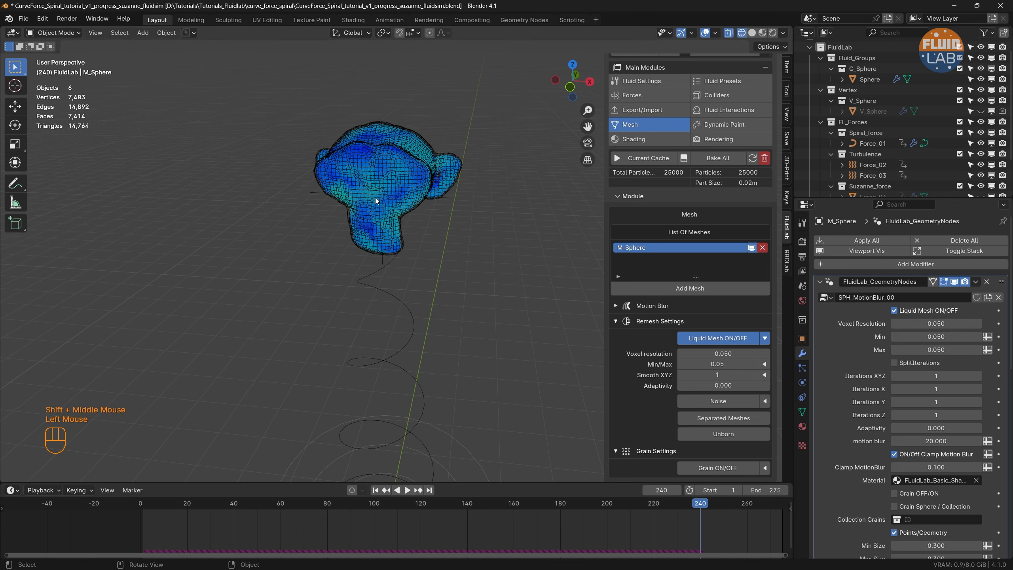
pyautogui.scroll(2, 376, 201)
# Step: Set the M_Sphere remesh settings to voxel resolution 0.02, Smooth XYZ 5 and Min/Max 0.03
pyautogui.click(720, 354)
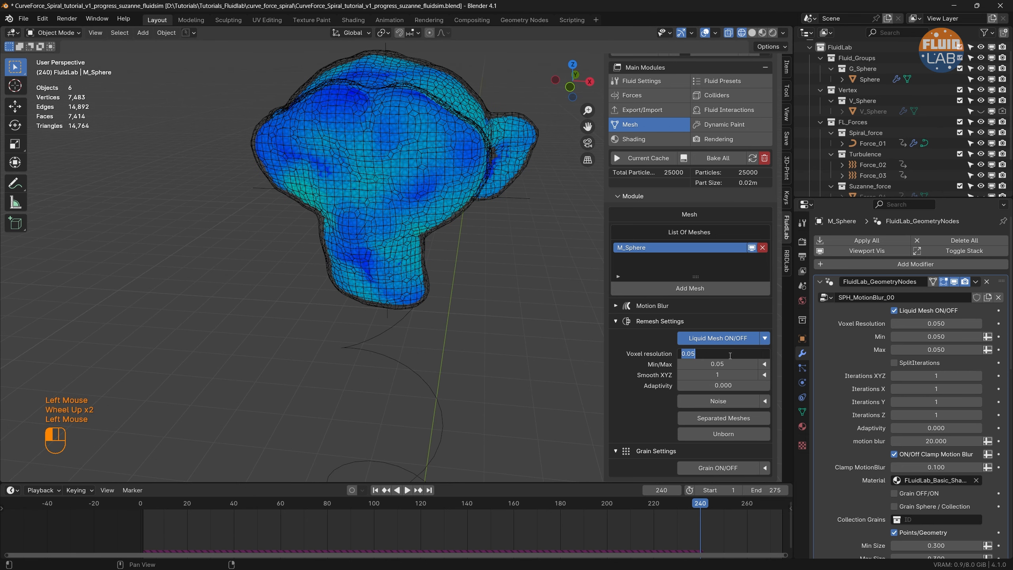
pyautogui.write('0.02')
pyautogui.press('Return')
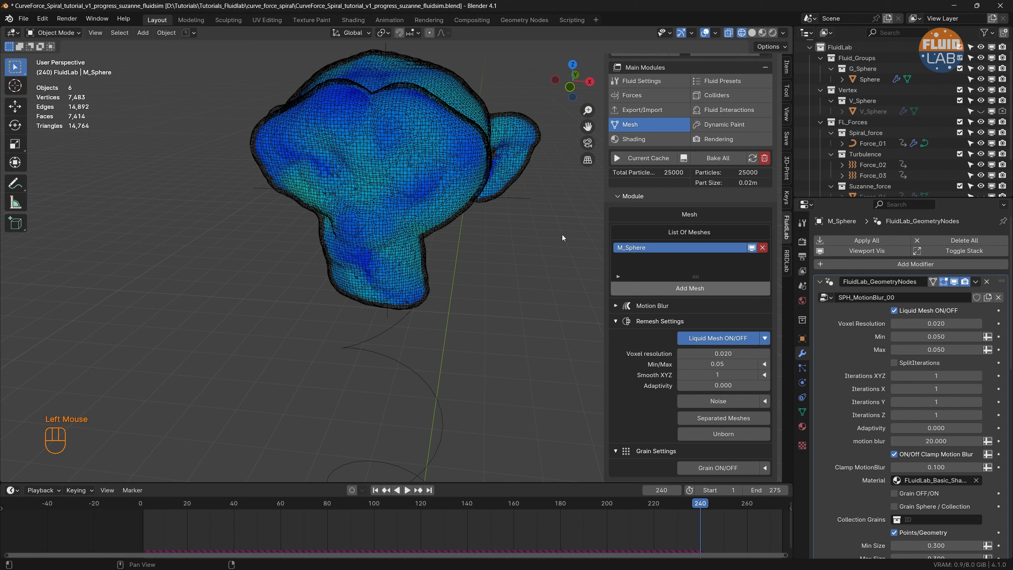
pyautogui.click(718, 375)
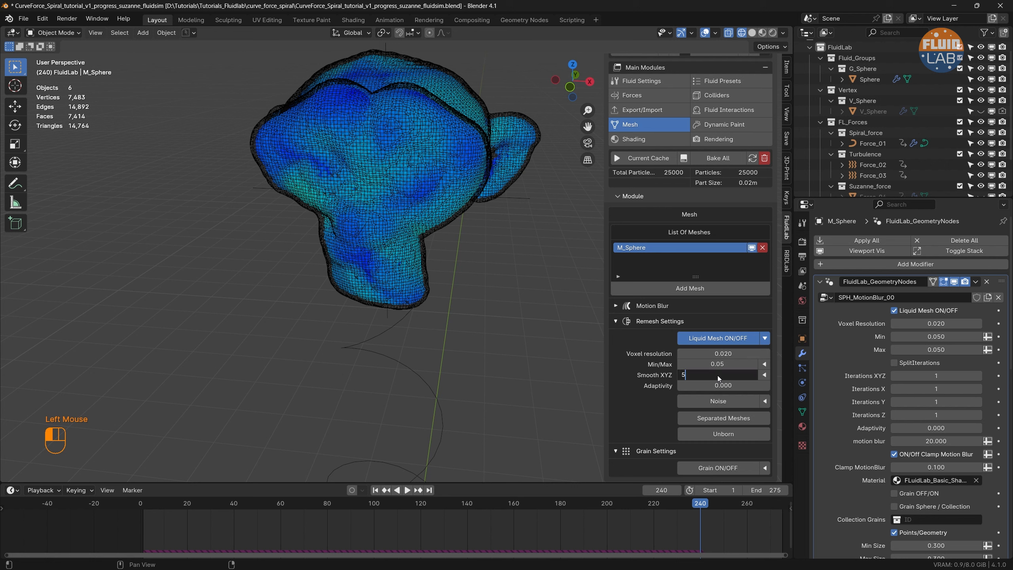
pyautogui.press('Return')
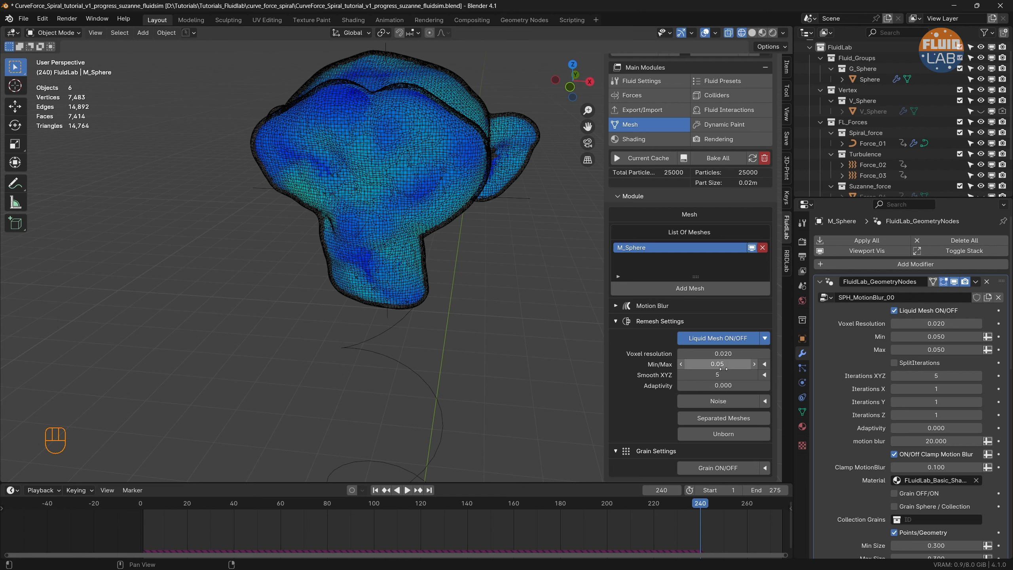
pyautogui.scroll(3, 438, 254)
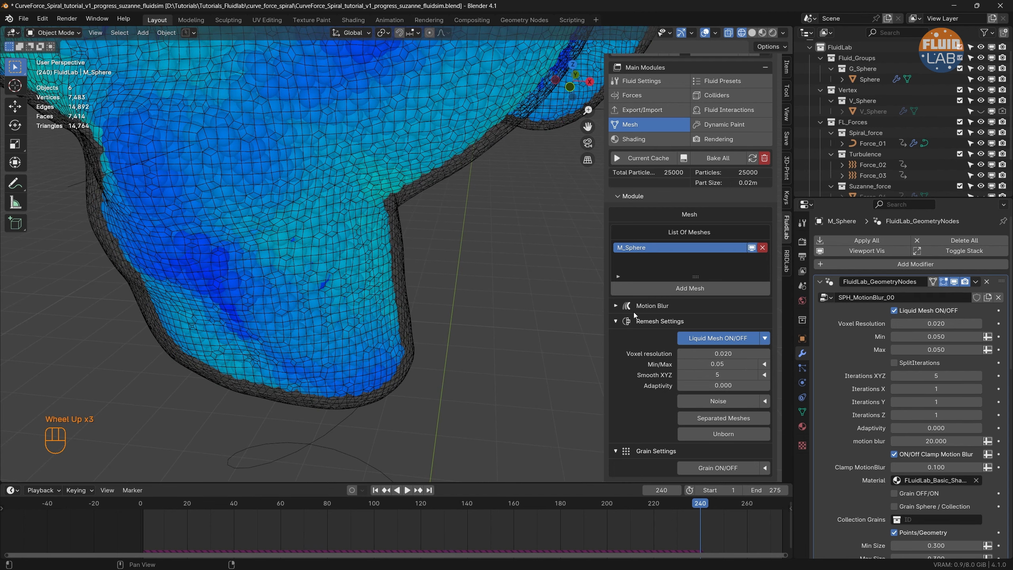
pyautogui.click(709, 363)
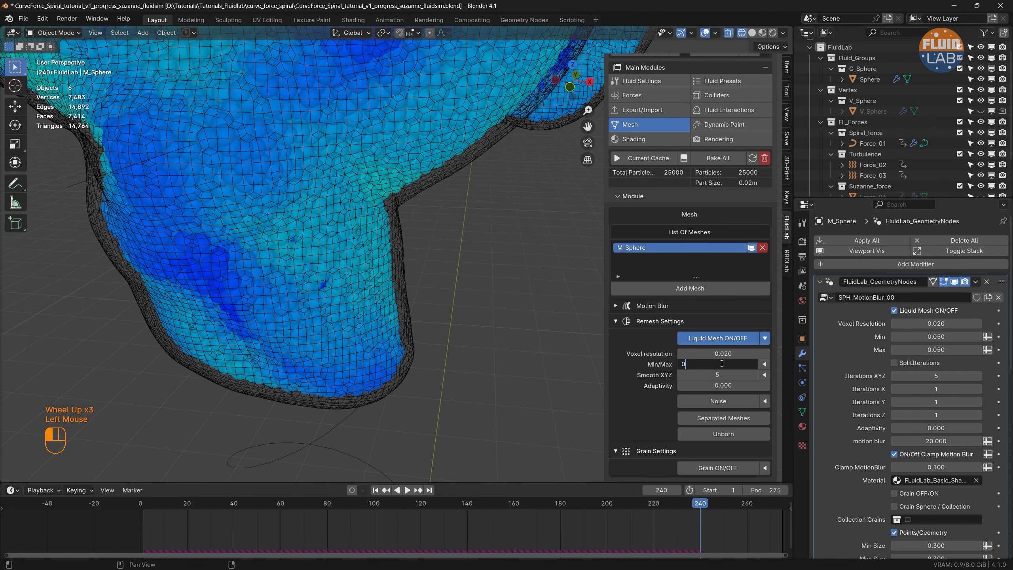
pyautogui.press('Return')
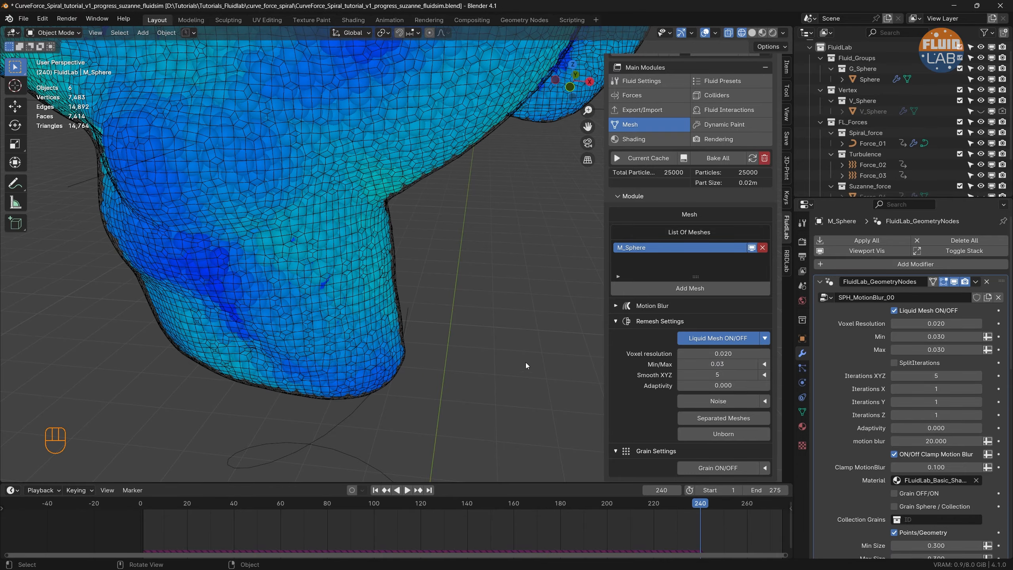
# Step: View the whole Suzanne-shaped fluid mesh and switch the viewport to solid shading
pyautogui.moveTo(323, 312); pyautogui.dragTo(315, 266, button='middle')
pyautogui.scroll(-3, 317, 264)
pyautogui.scroll(-2, 317, 265)
pyautogui.moveTo(323, 224); pyautogui.dragTo(331, 217, button='middle')
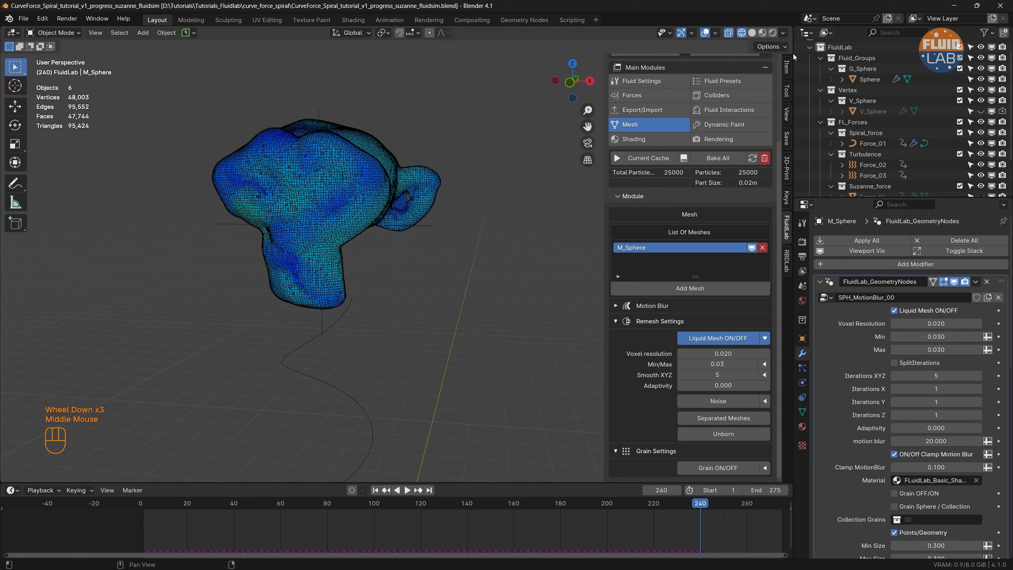
pyautogui.click(752, 33)
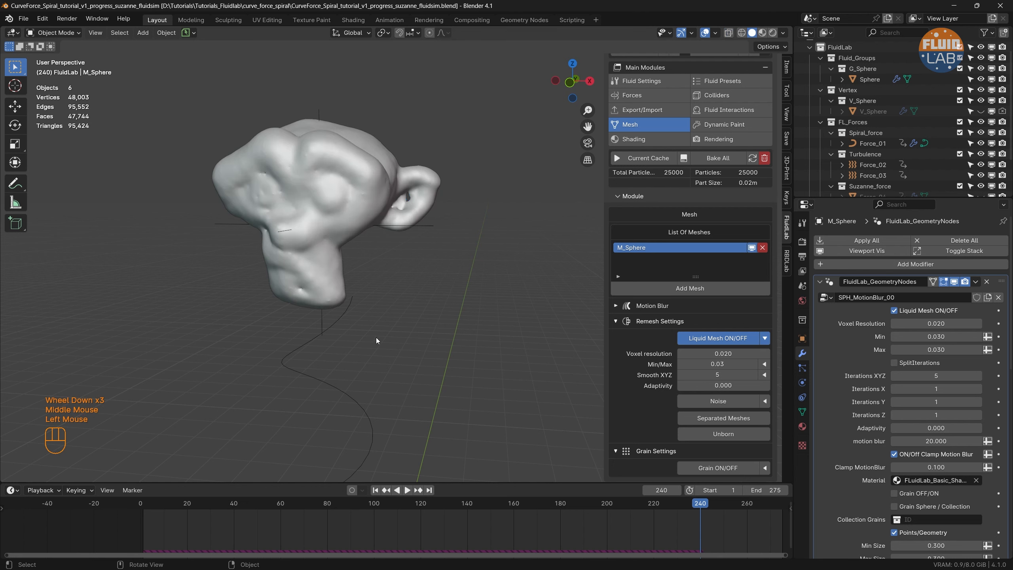
# Step: Return to frame 1 and play the meshed fluid along the spiral to frame 48
pyautogui.click(375, 490)
pyautogui.scroll(-2, 421, 360)
pyautogui.keyDown('shift'); pyautogui.moveTo(421, 359); pyautogui.dragTo(413, 227, button='middle'); pyautogui.keyUp('shift')
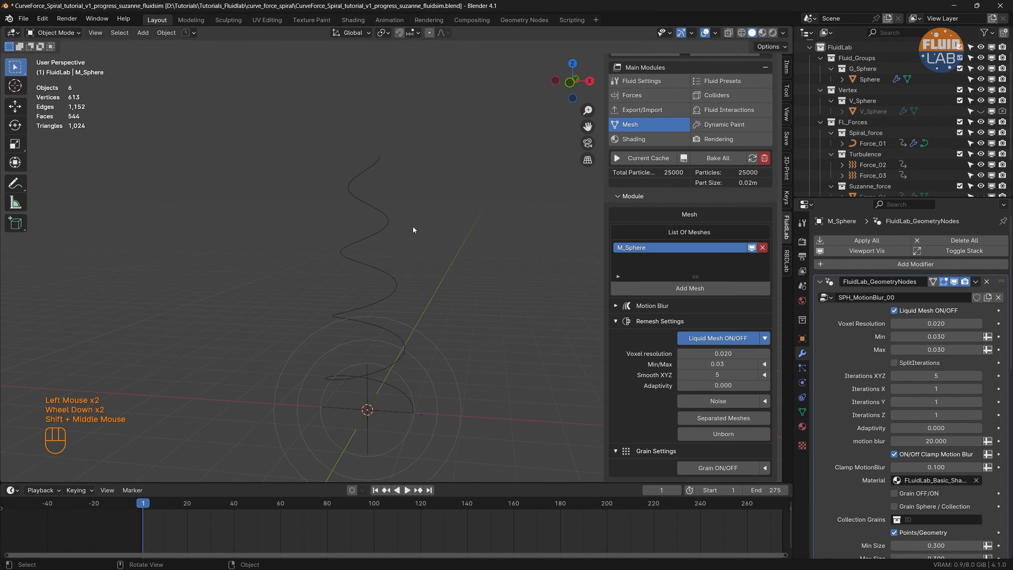
pyautogui.press('space')
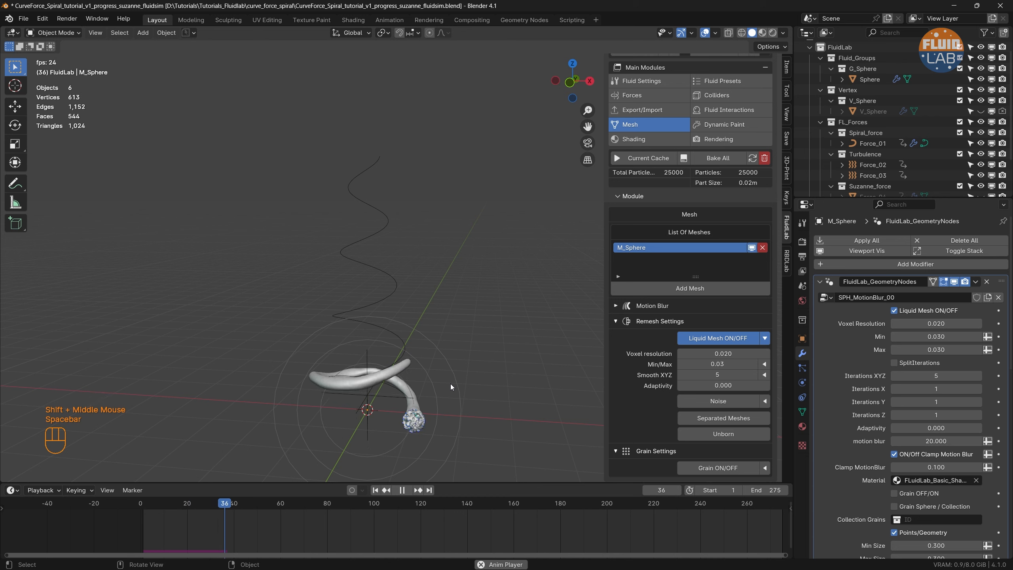
pyautogui.press('space')
# Step: Hide the G_Sphere fluid group in the viewport, replay the meshed simulation and return to frame 1
pyautogui.scroll(2, 677, 119)
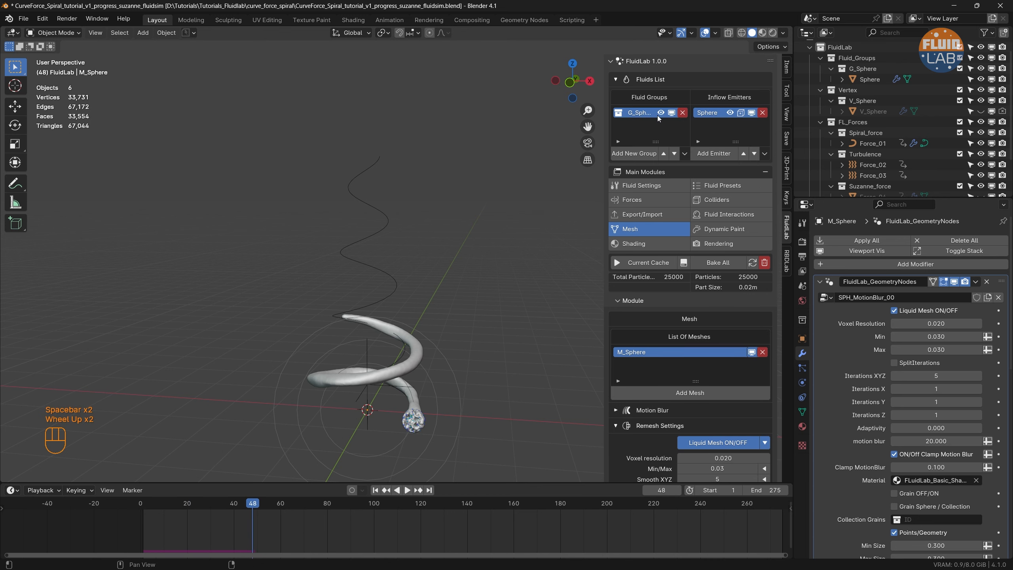
pyautogui.click(661, 113)
pyautogui.press('space')
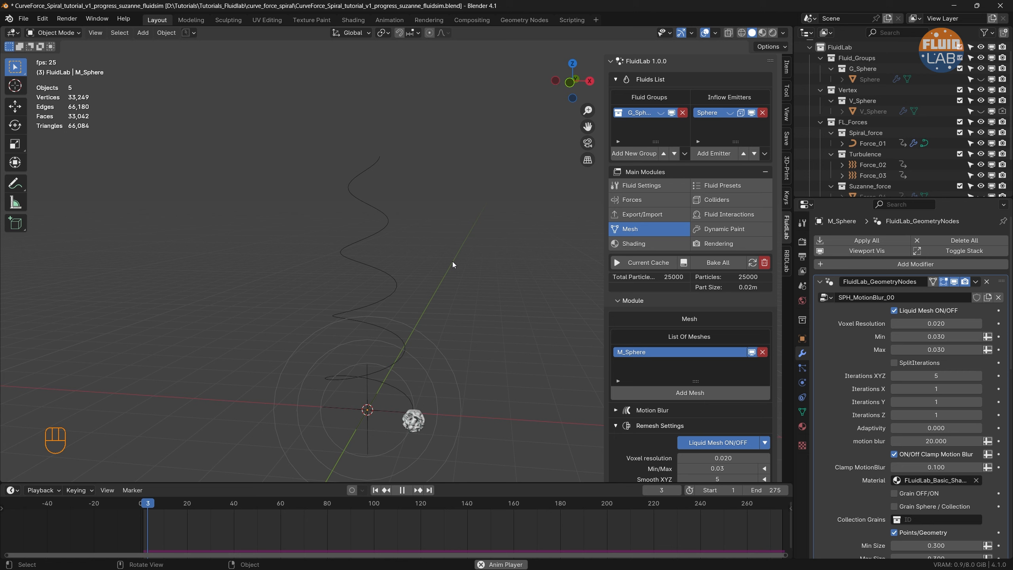
pyautogui.press('space')
pyautogui.click(374, 490)
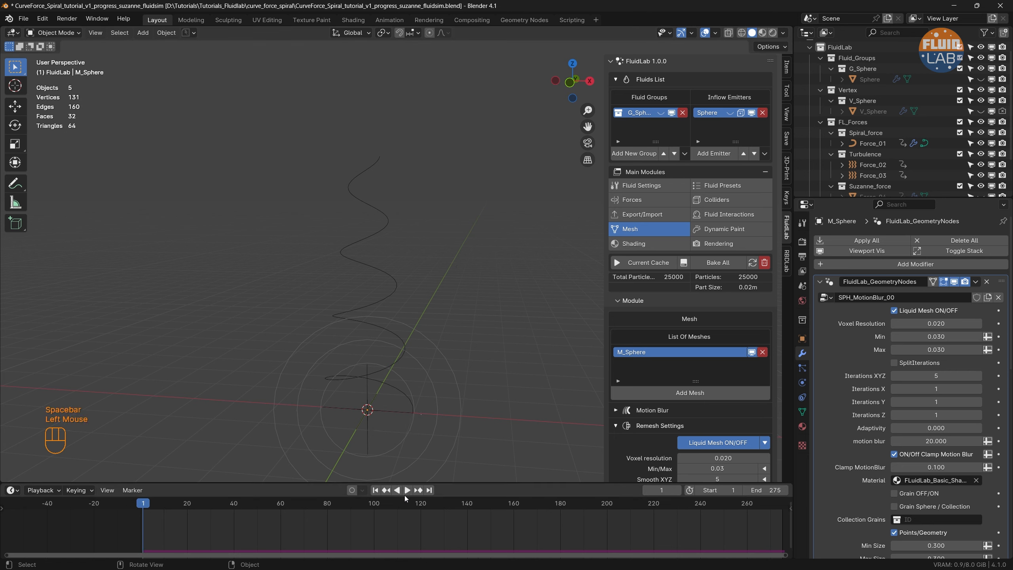
# Step: Go to frame 200 and assign the Water fluid material to M_Sphere in FluidLab's shading module
pyautogui.click(607, 504)
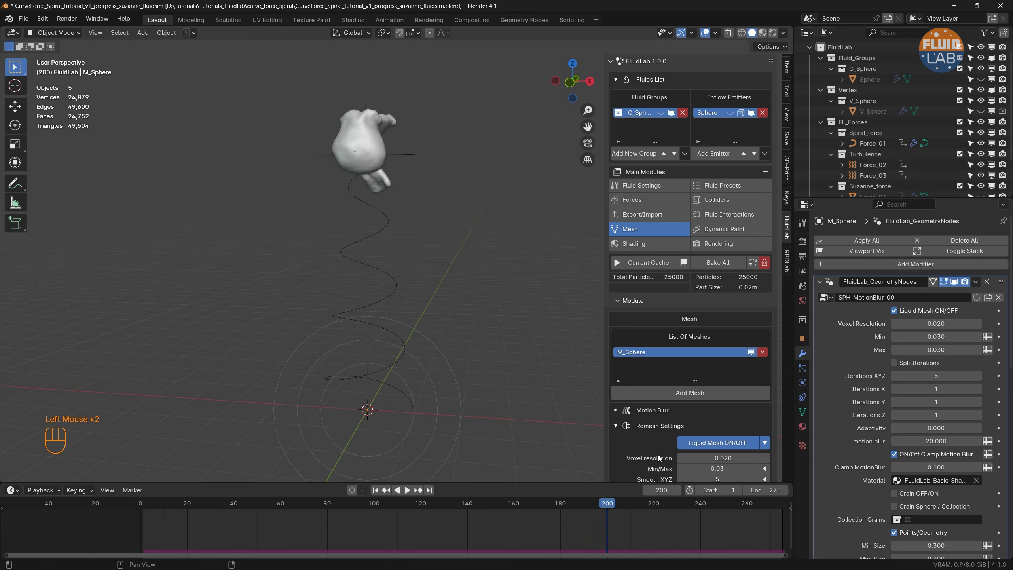
pyautogui.click(649, 244)
pyautogui.scroll(-2, 706, 433)
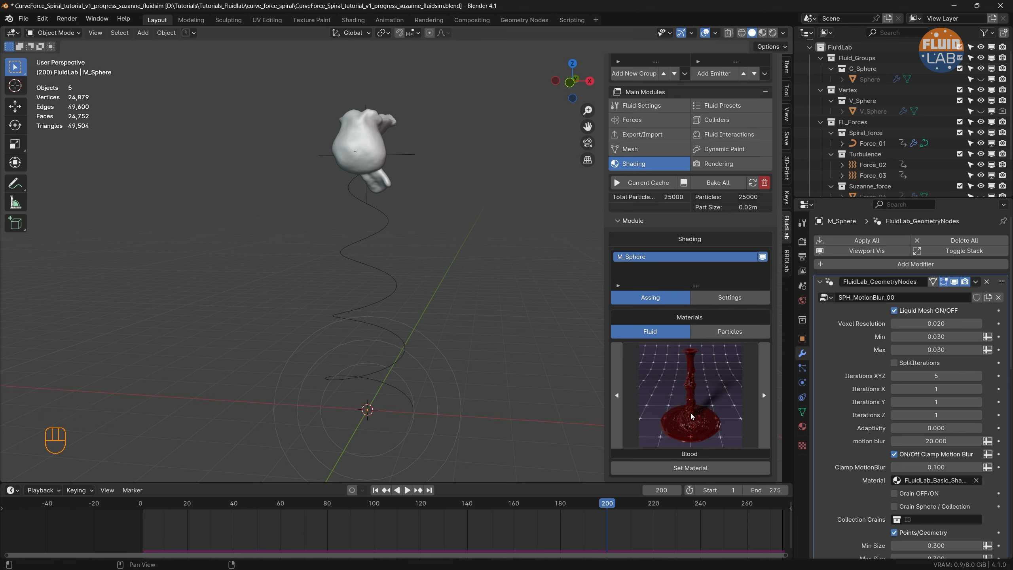
pyautogui.click(692, 416)
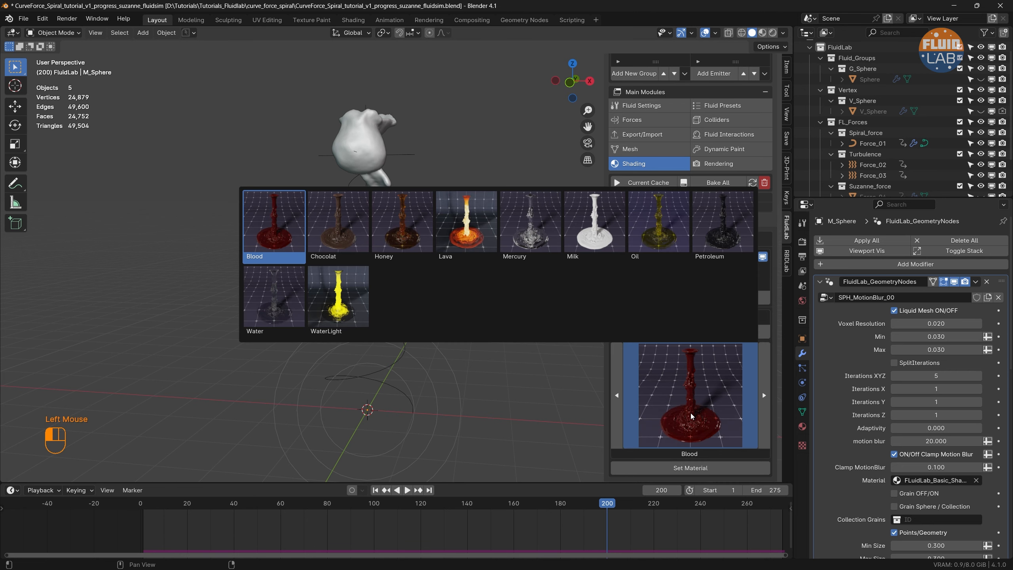
pyautogui.click(274, 297)
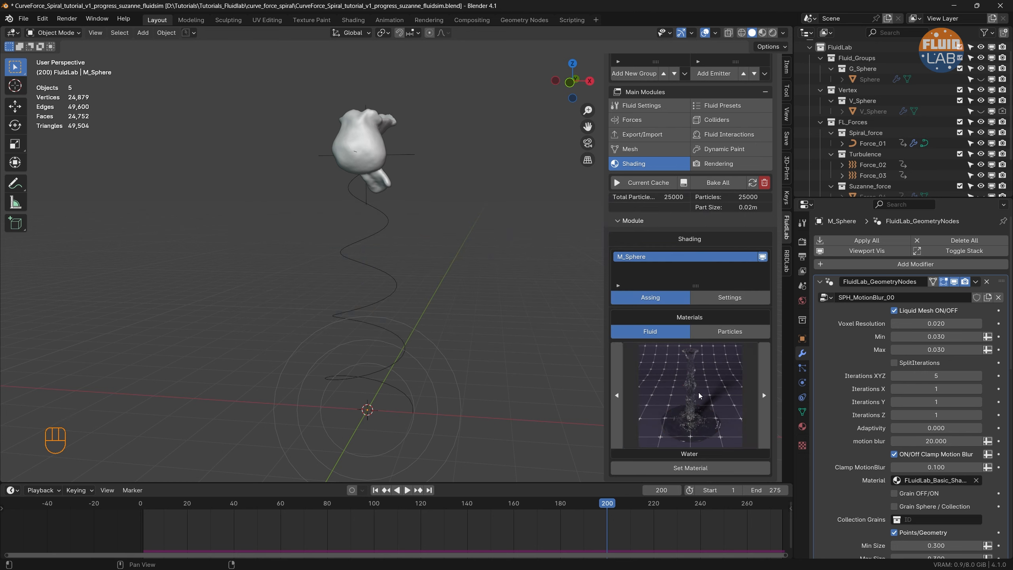
pyautogui.click(691, 468)
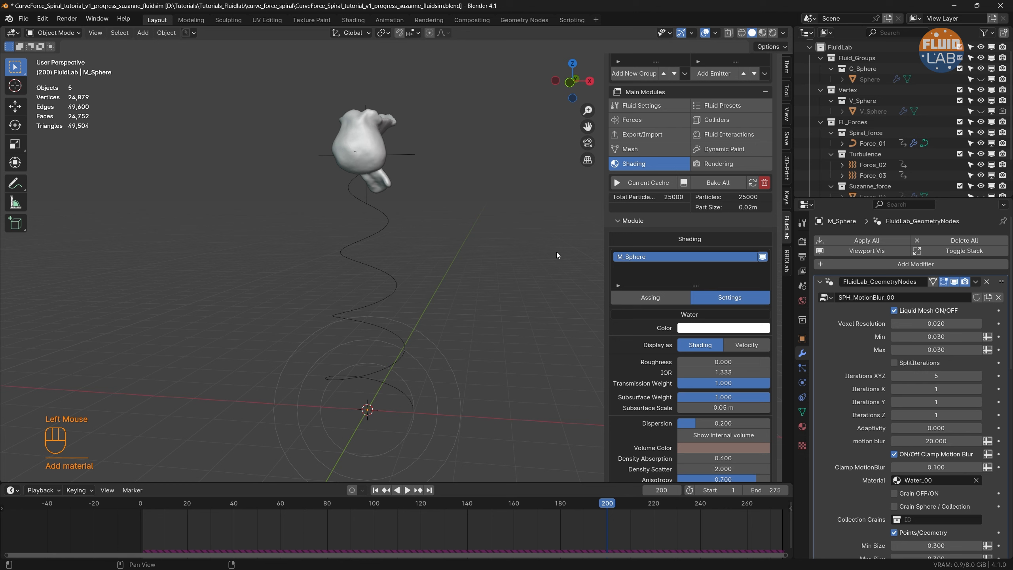
# Step: Go to frame 257 and set the render engine to Cycles with GPU Compute as device
pyautogui.click(703, 505)
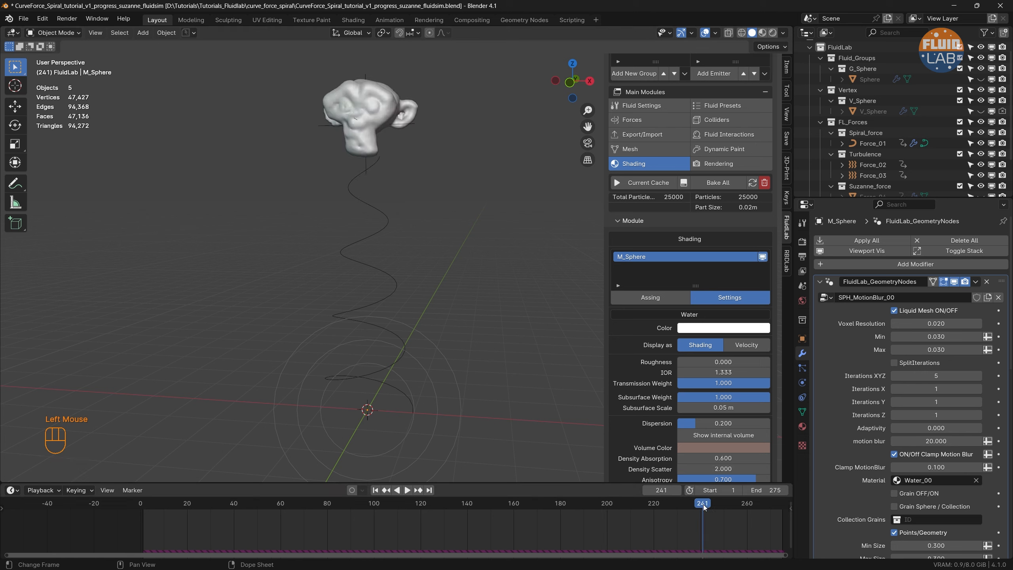
pyautogui.click(729, 504)
pyautogui.click(741, 504)
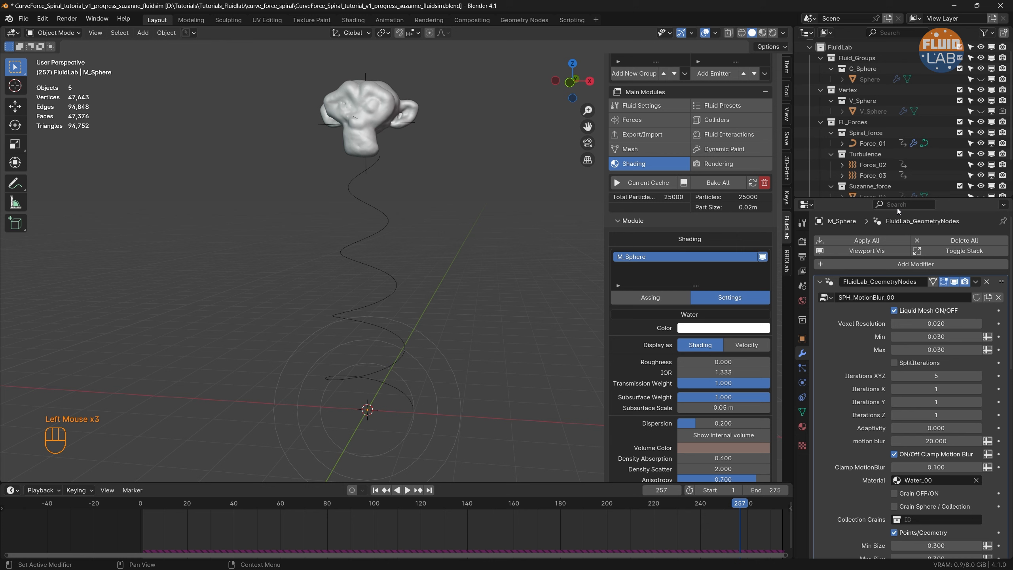
pyautogui.click(803, 243)
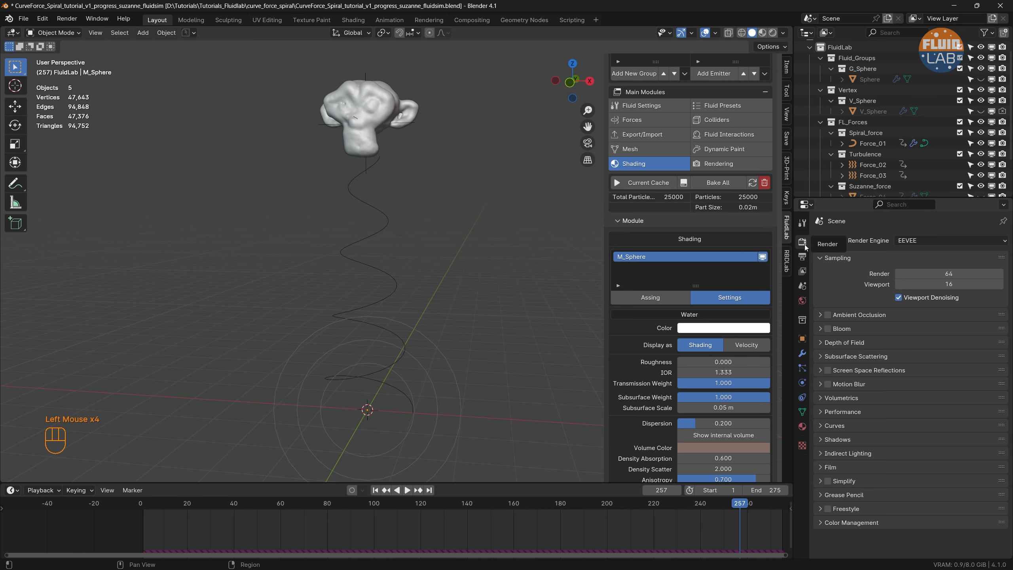
pyautogui.moveTo(959, 243); pyautogui.dragTo(929, 296)
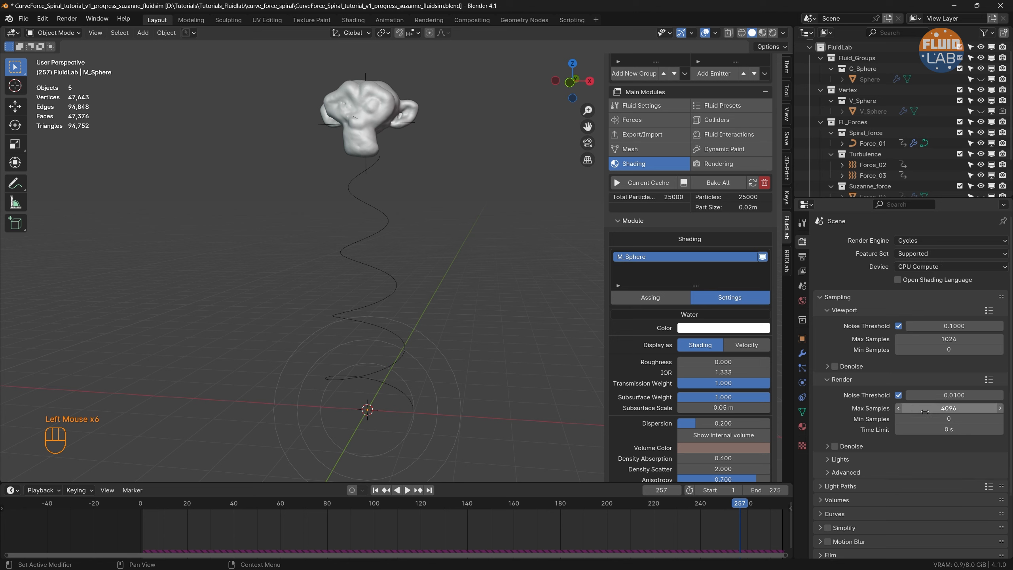
# Step: Set the final render sampling to 1024 max samples and a noise threshold of 0.1
pyautogui.click(949, 409)
pyautogui.write('1024')
pyautogui.click(956, 394)
pyautogui.write('0.1')
pyautogui.press('Return')
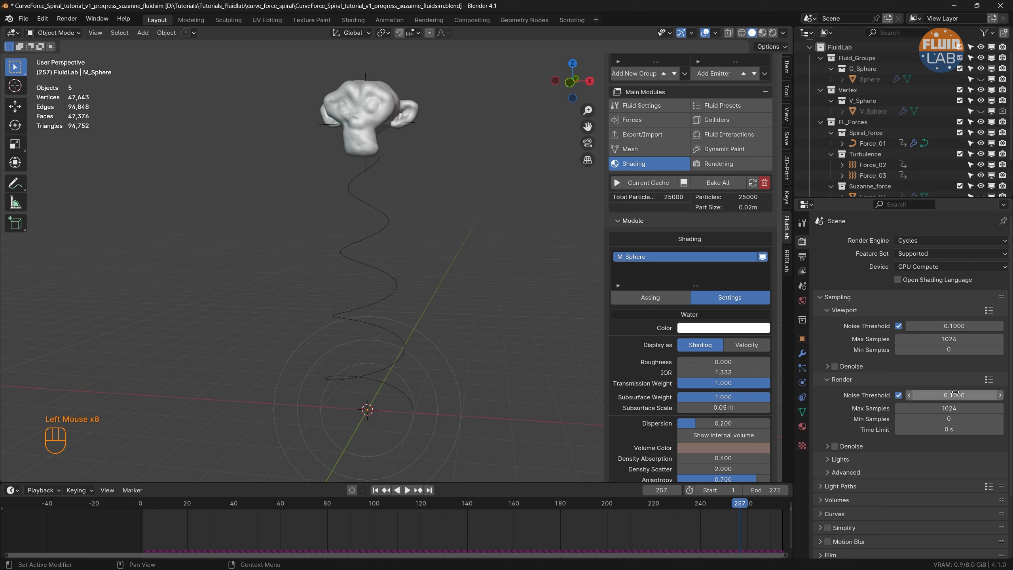
# Step: Enable denoising for both viewport and render, with OptiX as the render denoiser
pyautogui.click(827, 366)
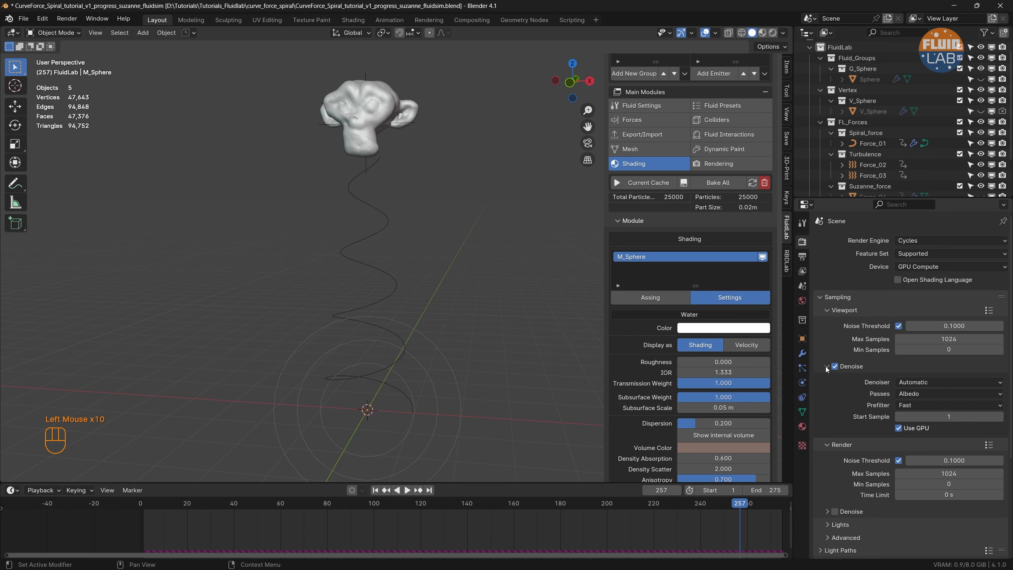
pyautogui.click(827, 366)
pyautogui.click(836, 445)
pyautogui.click(826, 447)
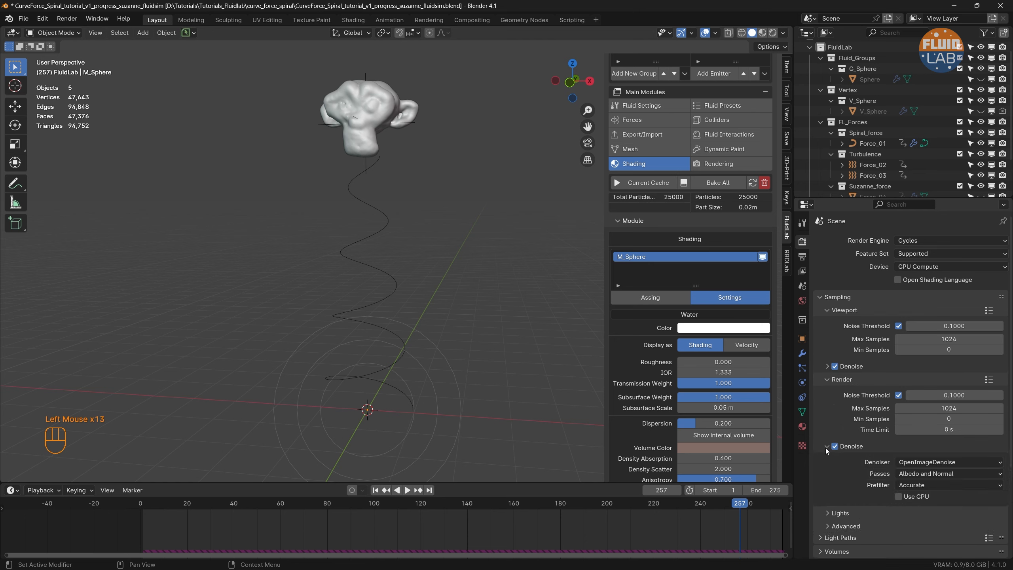
pyautogui.click(923, 463)
pyautogui.click(925, 475)
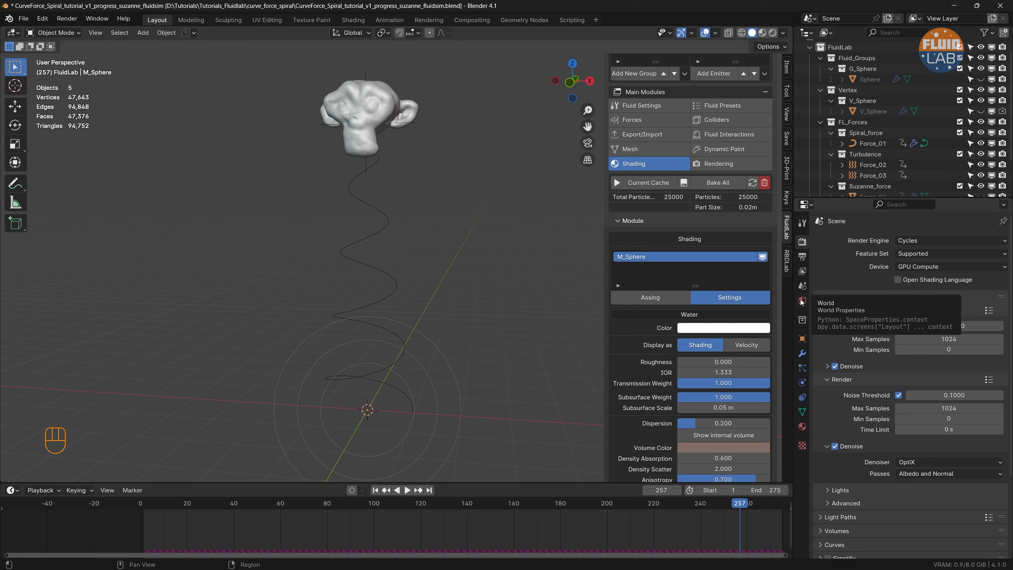
# Step: Switch the viewport to rendered shading and use a Sky Texture as the world background color
pyautogui.click(772, 35)
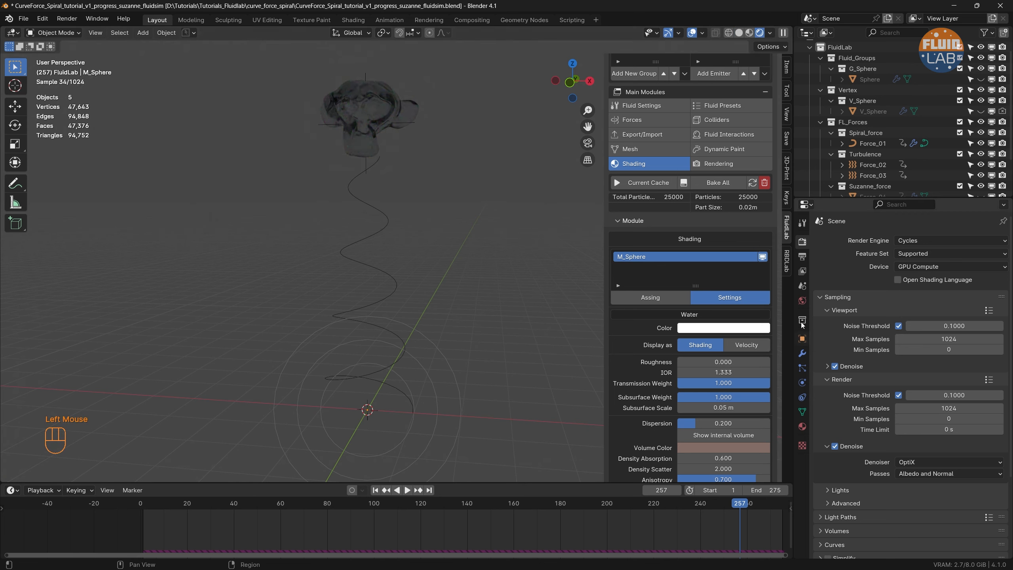
pyautogui.click(803, 301)
pyautogui.click(895, 305)
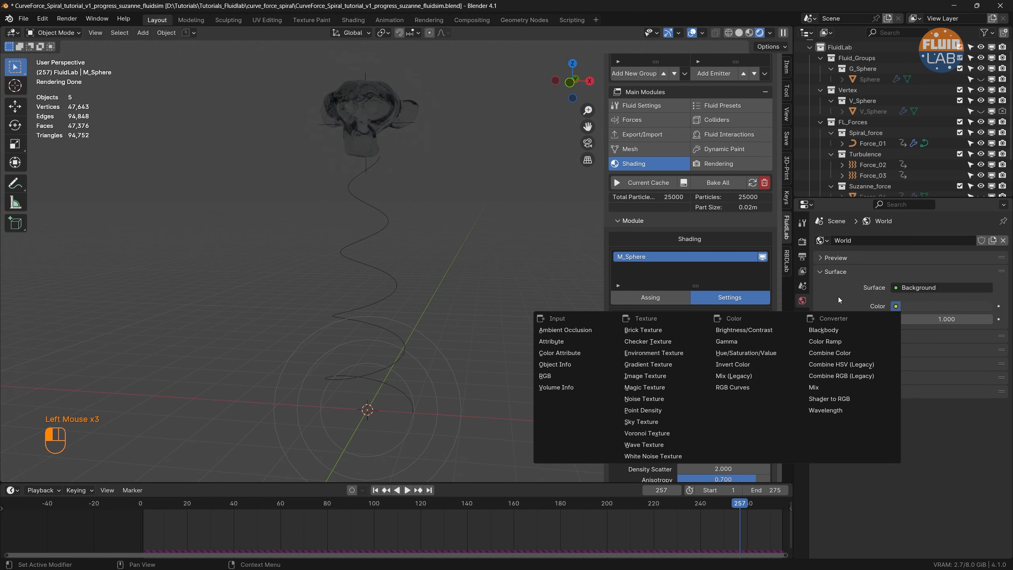
pyautogui.click(646, 420)
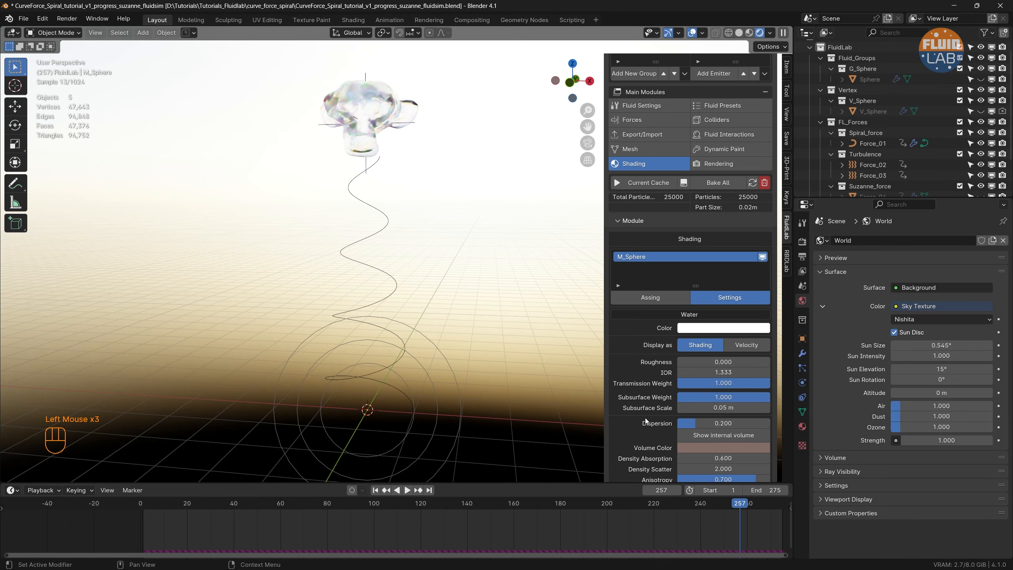
# Step: Make the film background transparent in the render settings
pyautogui.click(803, 242)
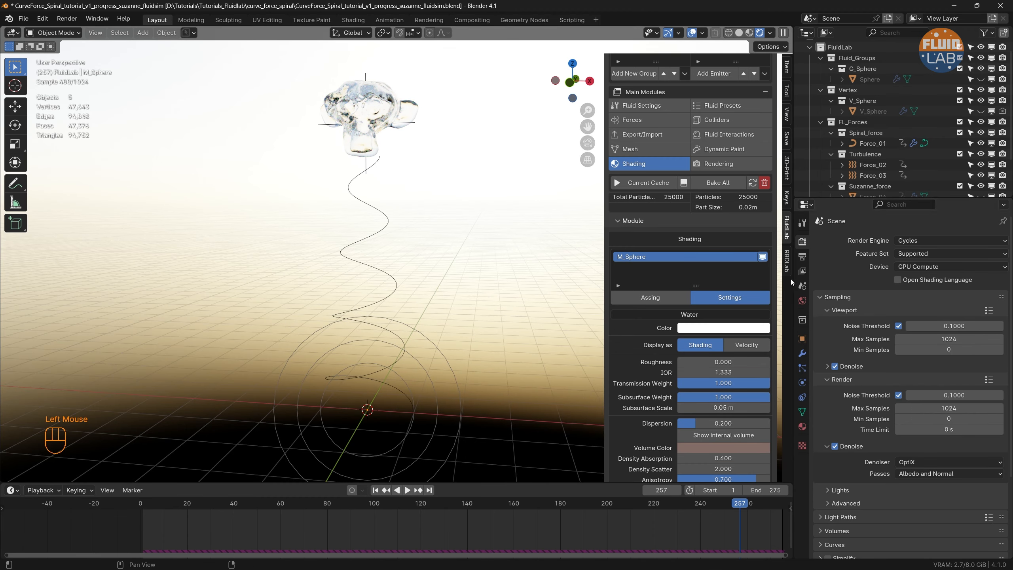
pyautogui.scroll(-4, 848, 396)
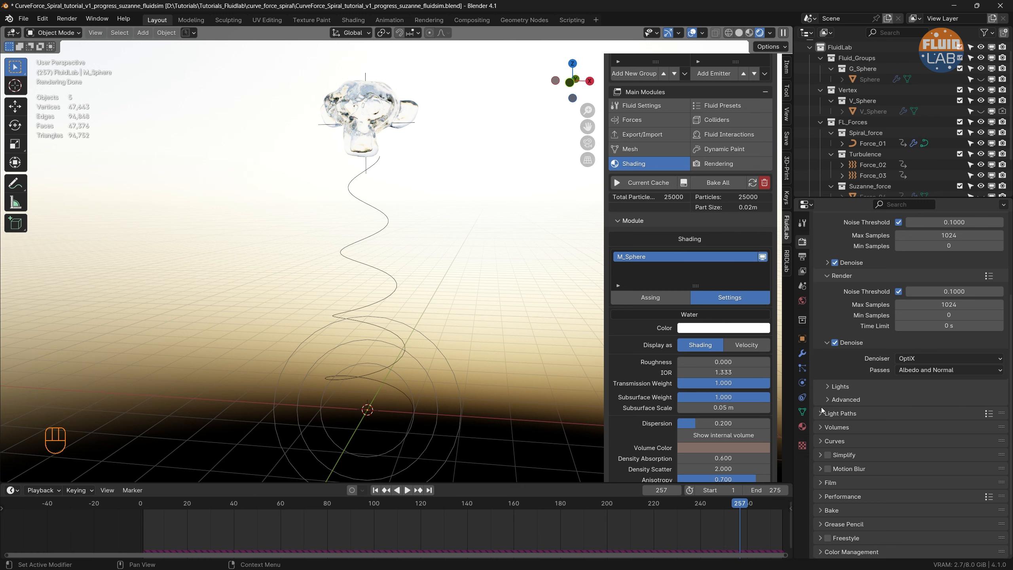
pyautogui.click(828, 484)
pyautogui.scroll(-2, 857, 517)
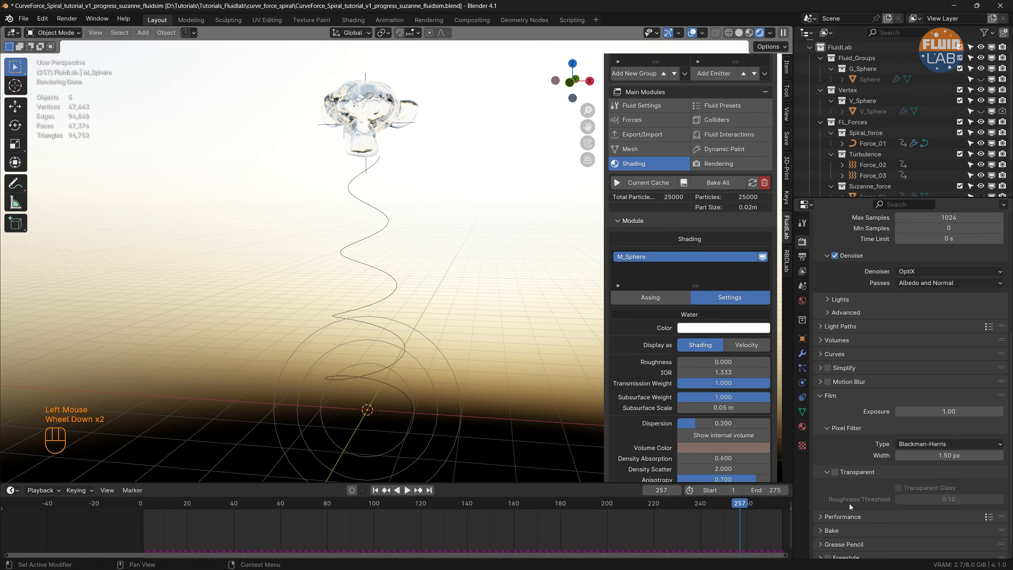
pyautogui.click(835, 473)
pyautogui.click(820, 396)
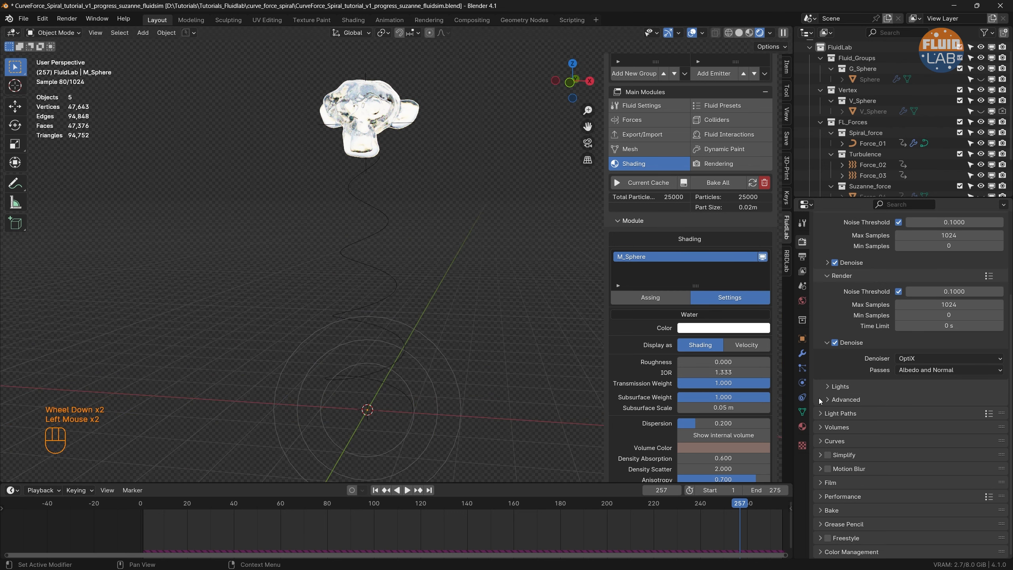
# Step: Set the scene's color management exposure to -4.2
pyautogui.click(842, 552)
pyautogui.scroll(-2, 915, 458)
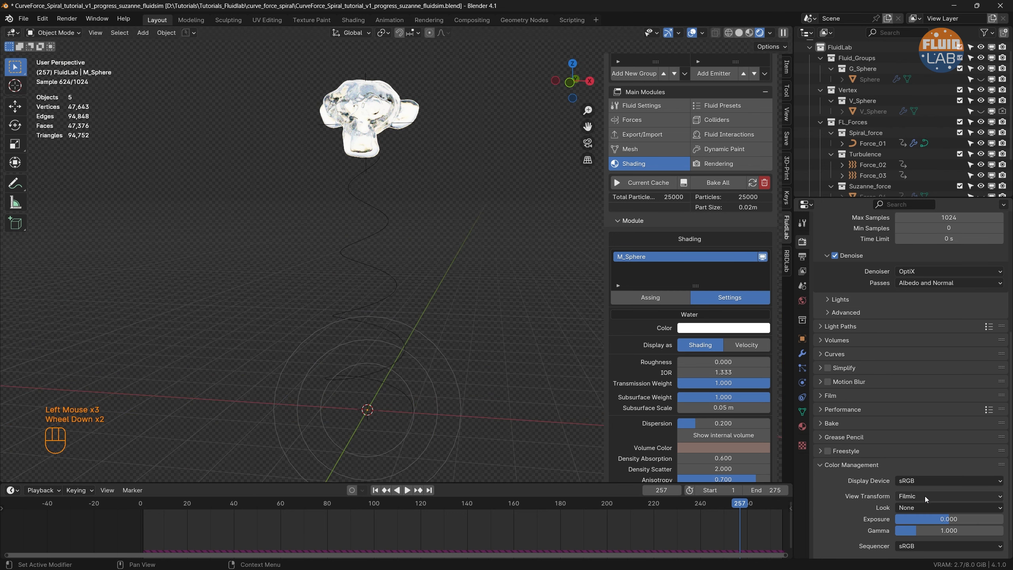
pyautogui.click(958, 519)
pyautogui.write('-4.2')
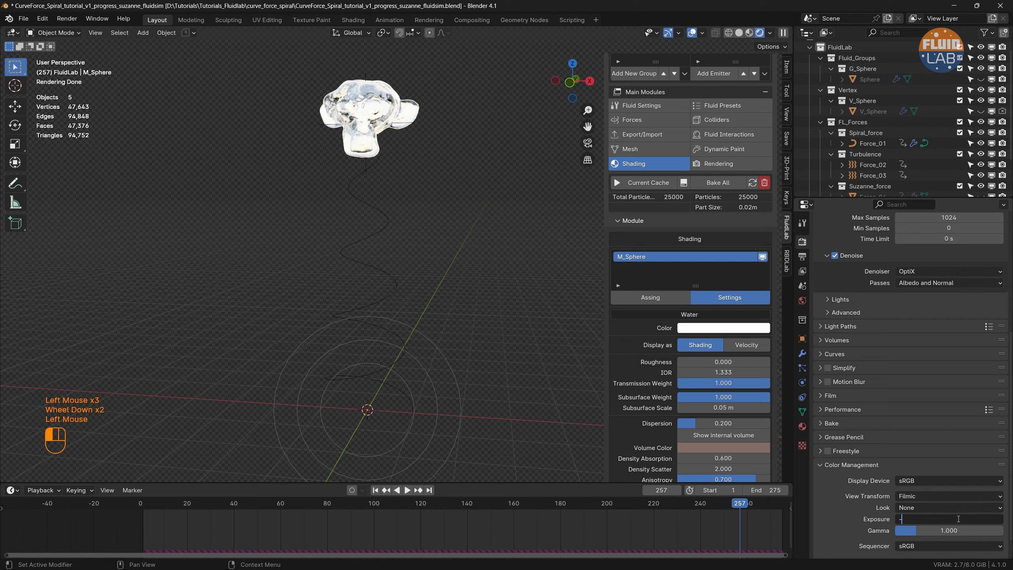
pyautogui.press('Return')
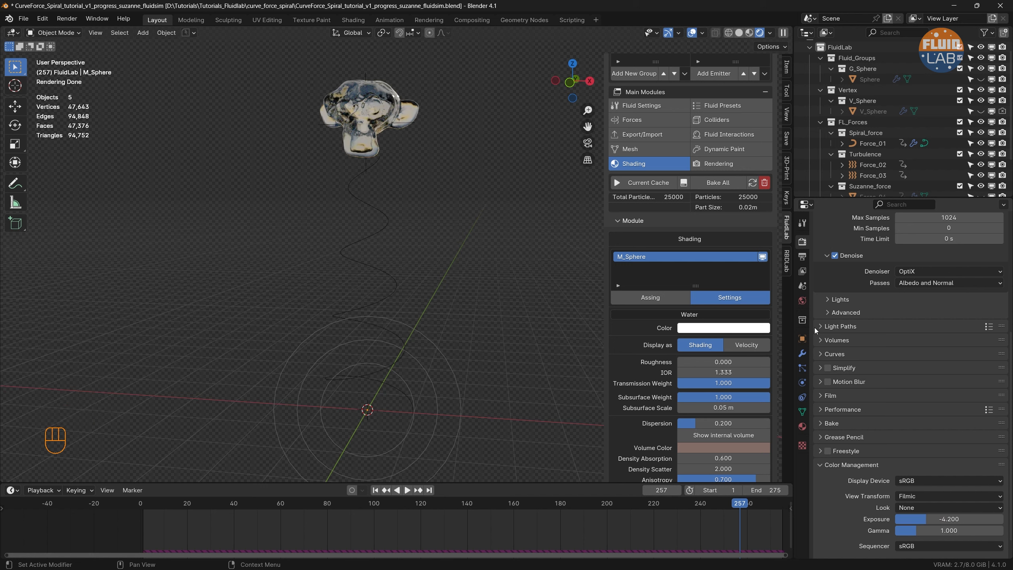
# Step: Set the world Sky Texture's sun elevation to 45° and its sun rotation to about 46.4°
pyautogui.click(803, 300)
pyautogui.doubleClick(930, 369)
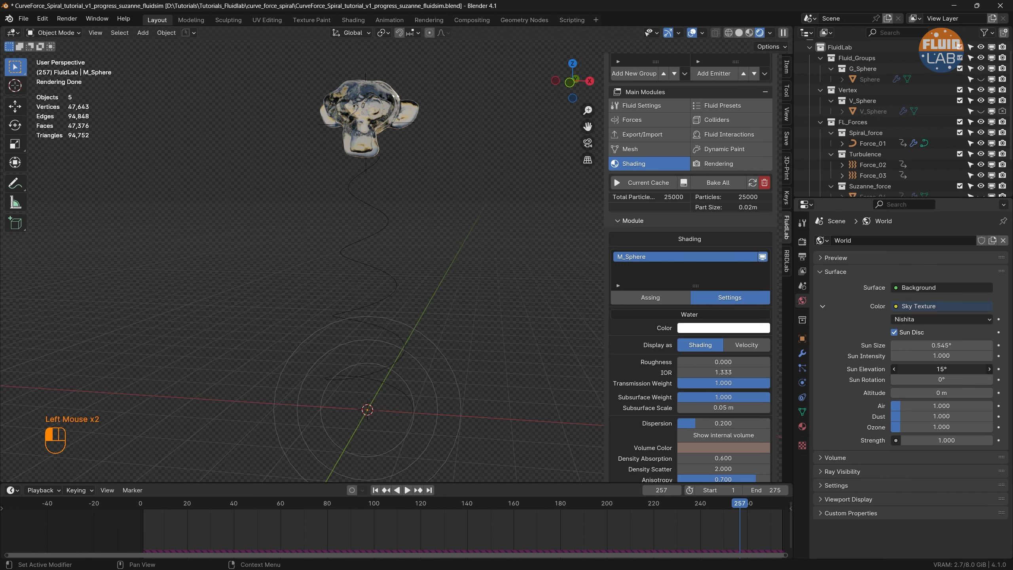
pyautogui.write('45')
pyautogui.press('Return')
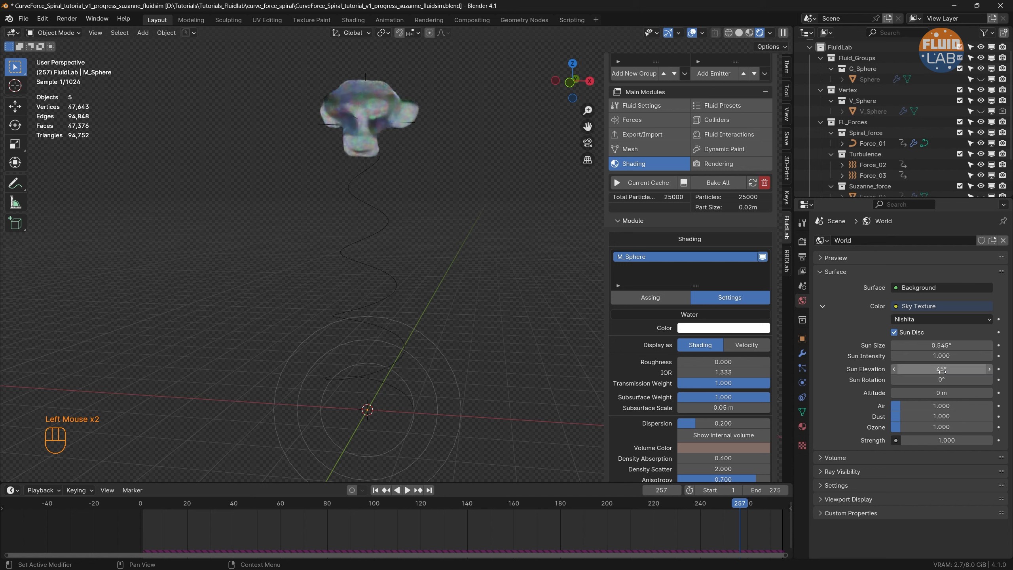
pyautogui.moveTo(944, 380); pyautogui.dragTo(959, 380)
pyautogui.moveTo(369, 136); pyautogui.dragTo(372, 147, button='middle')
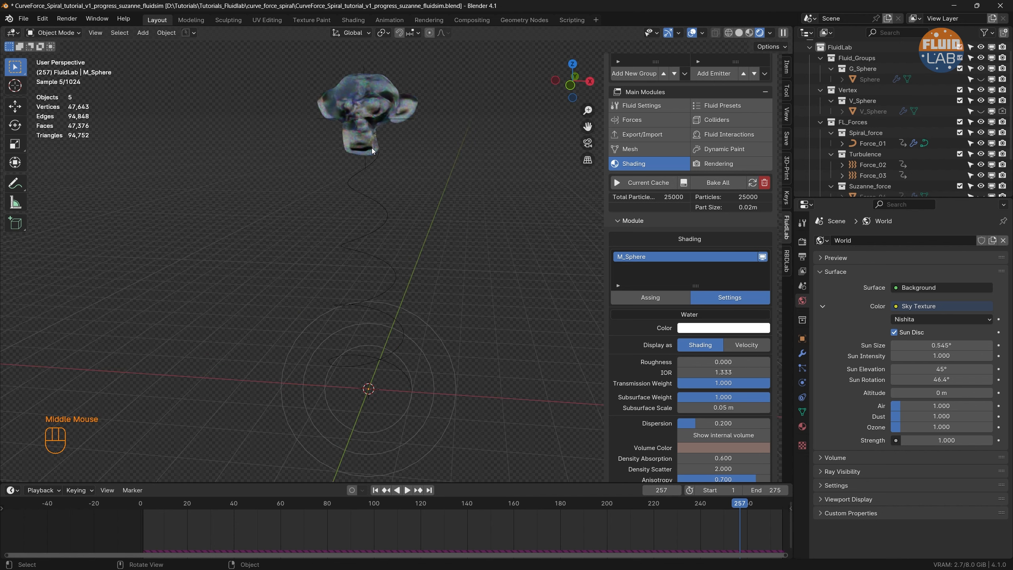
pyautogui.scroll(2, 363, 121)
pyautogui.keyDown('shift'); pyautogui.moveTo(368, 113); pyautogui.dragTo(367, 151, button='middle'); pyautogui.keyUp('shift')
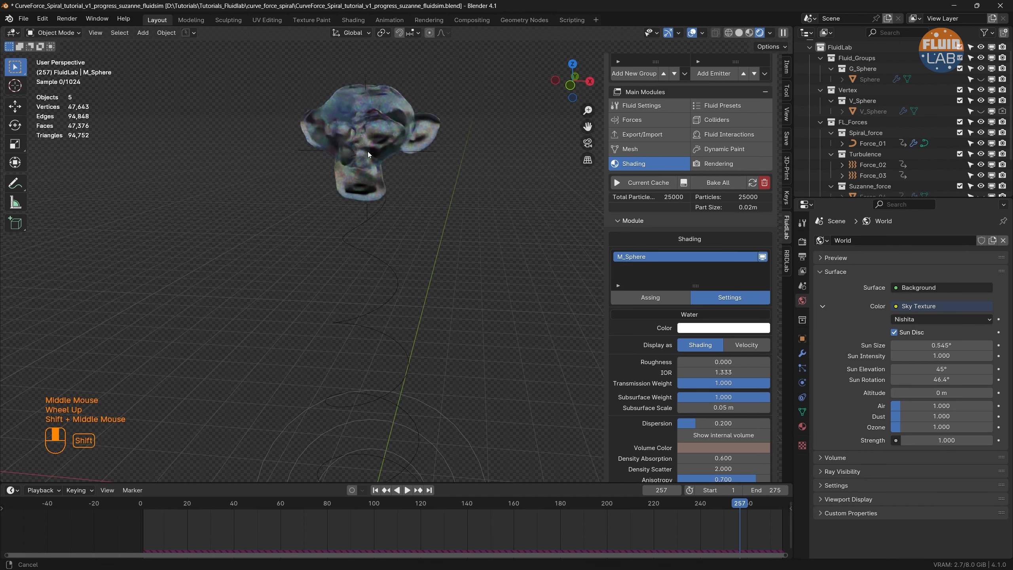
# Step: Set the world background strength to 2
pyautogui.click(942, 440)
pyautogui.write('2')
pyautogui.press('Return')
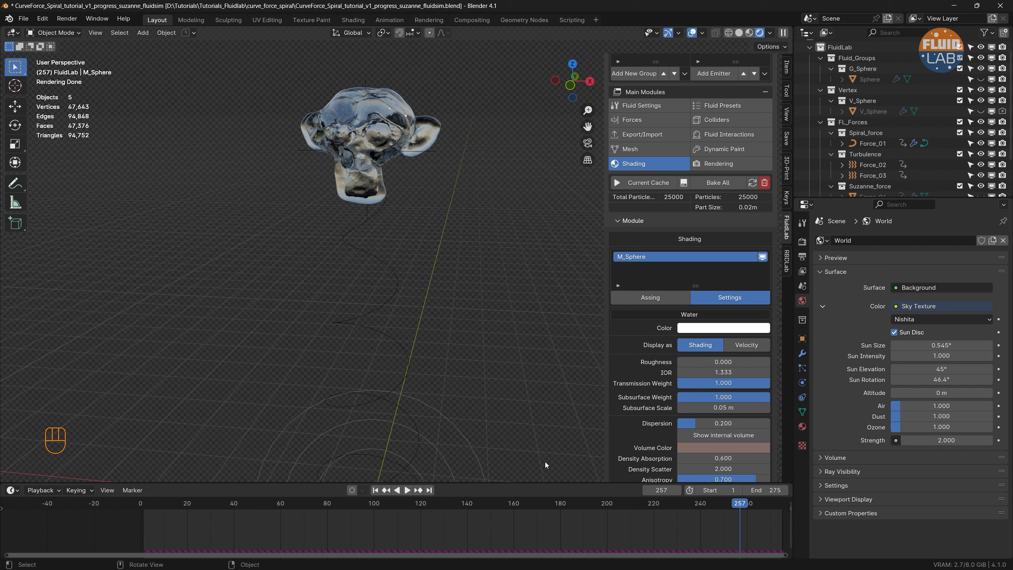
# Step: Examine the rendered water mesh at frames along the timeline, from the spiral around frame 94 to the Suzanne shape near frame 259
pyautogui.click(462, 507)
pyautogui.click(361, 499)
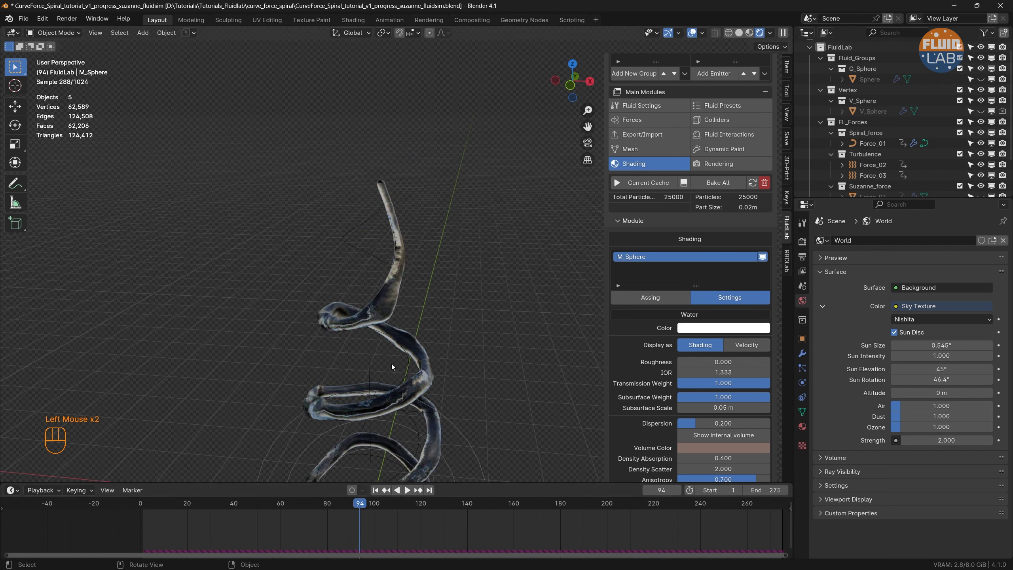
pyautogui.keyDown('shift'); pyautogui.moveTo(419, 345); pyautogui.dragTo(426, 258, button='middle'); pyautogui.keyUp('shift')
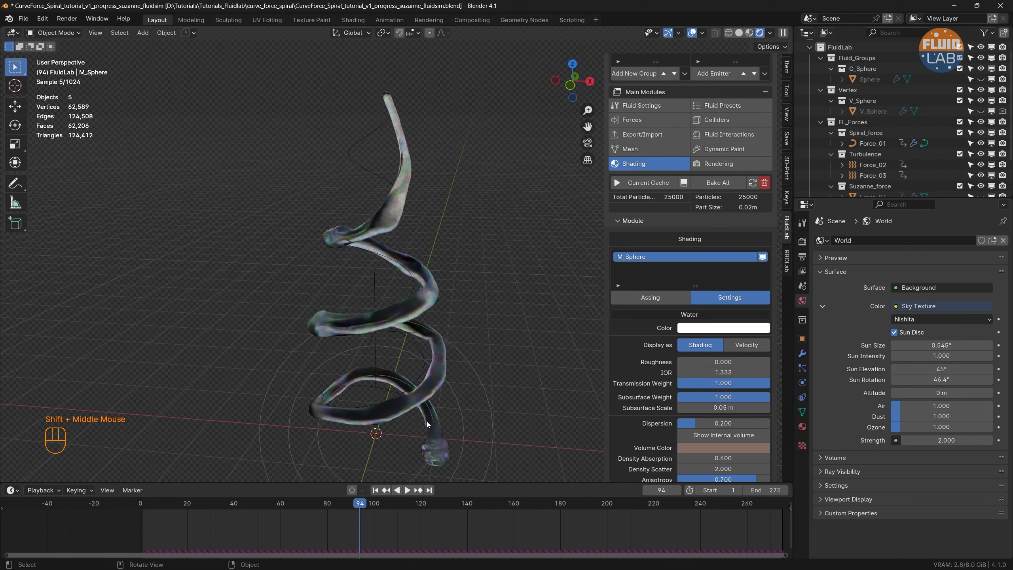
pyautogui.doubleClick(594, 512)
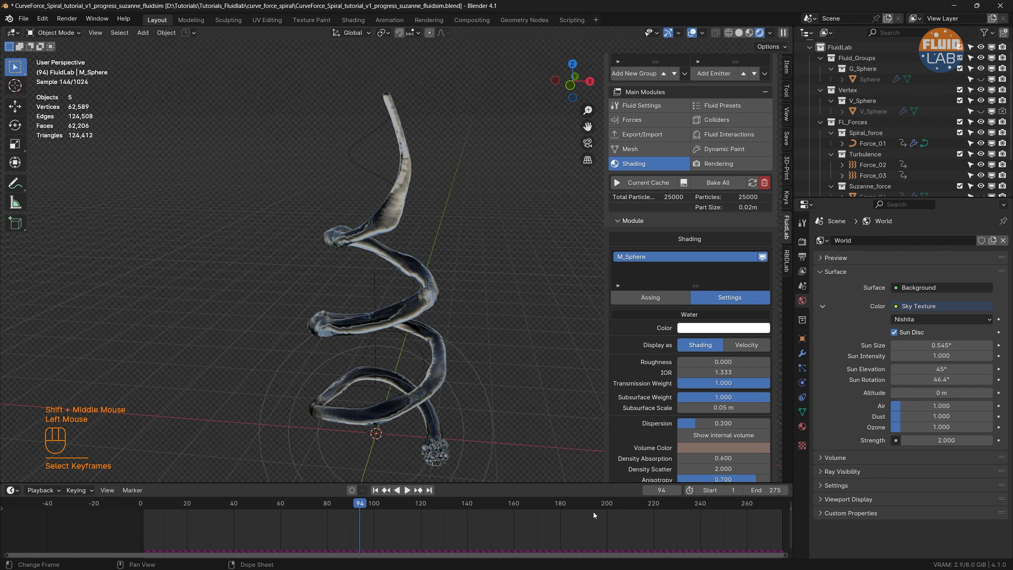
pyautogui.click(687, 502)
pyautogui.keyDown('shift'); pyautogui.moveTo(482, 310); pyautogui.dragTo(466, 455, button='middle'); pyautogui.keyUp('shift')
pyautogui.click(714, 504)
pyautogui.click(759, 506)
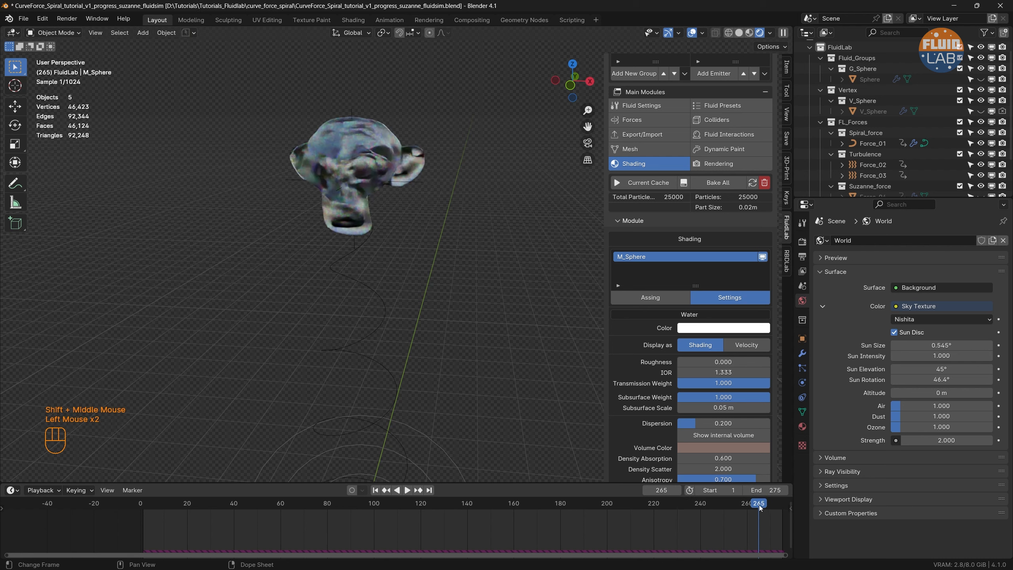
pyautogui.click(772, 507)
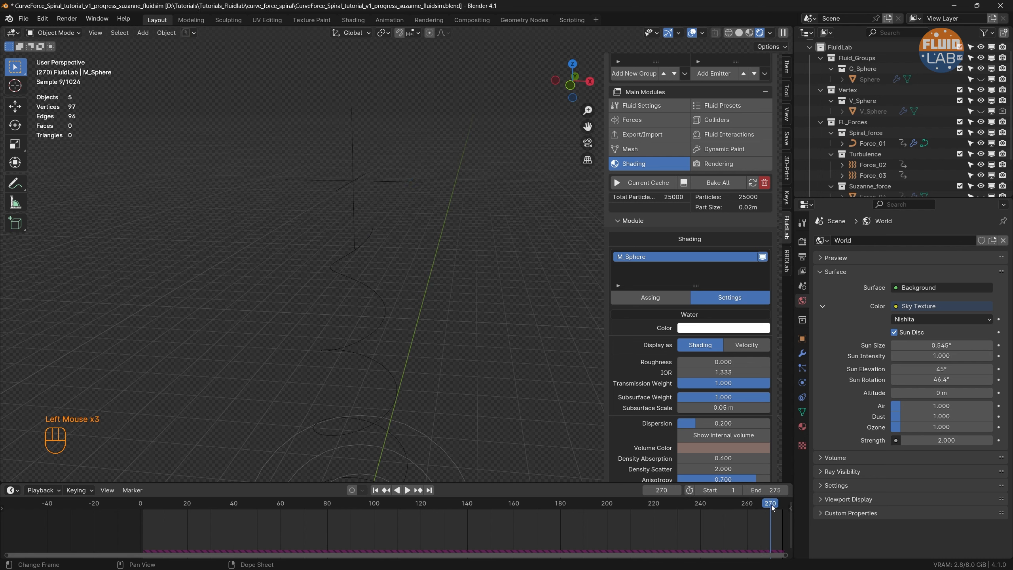
pyautogui.click(744, 506)
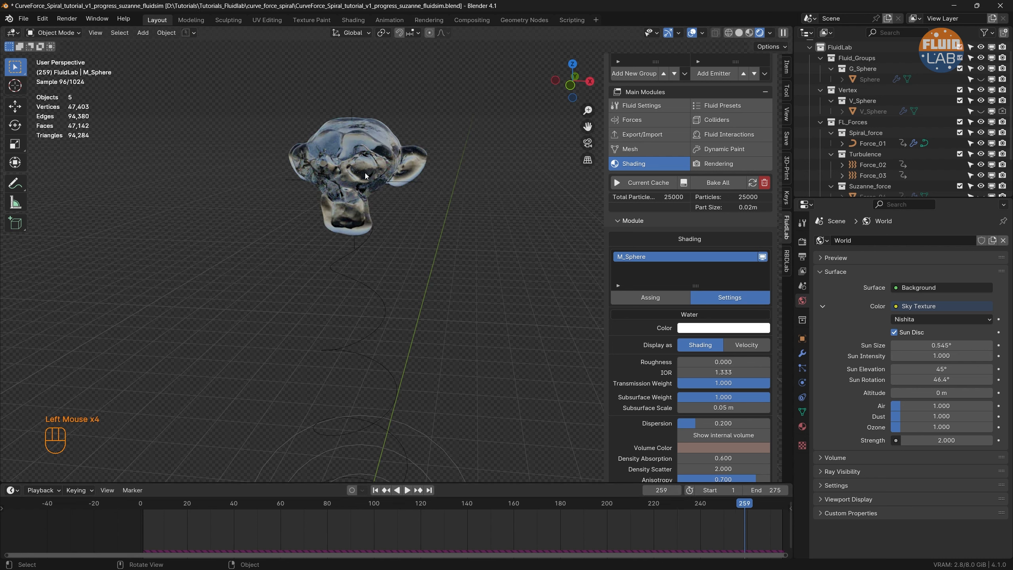
# Step: Play the fluid animation from frame 1 in the rendered viewport to check the flow into Suzanne
pyautogui.scroll(-2, 378, 248)
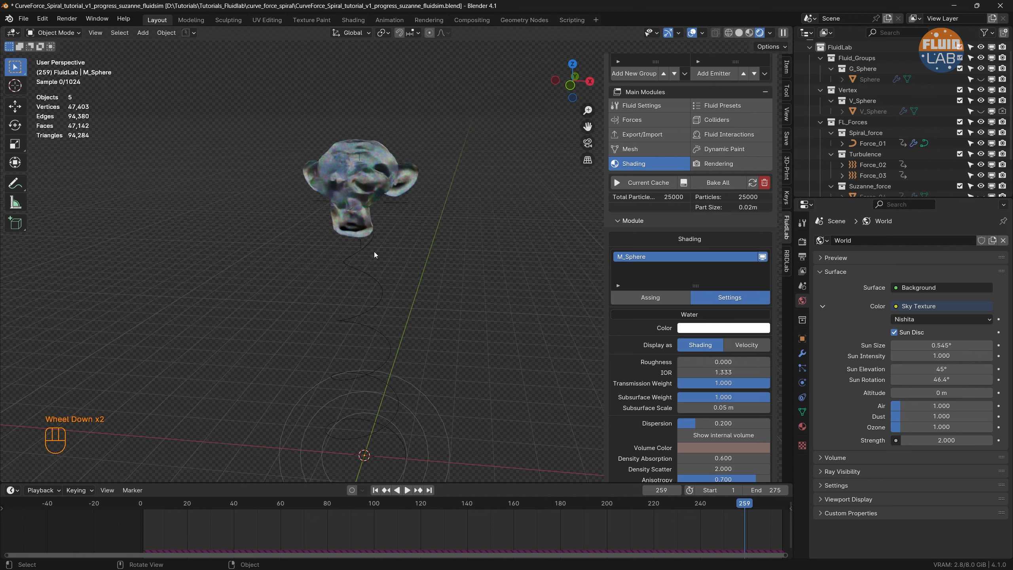
pyautogui.moveTo(364, 282)
pyautogui.mouseDown(button='middle')
pyautogui.moveTo(364, 255)
pyautogui.moveTo(448, 274)
pyautogui.moveTo(348, 270)
pyautogui.mouseUp(button='middle')
pyautogui.click(375, 490)
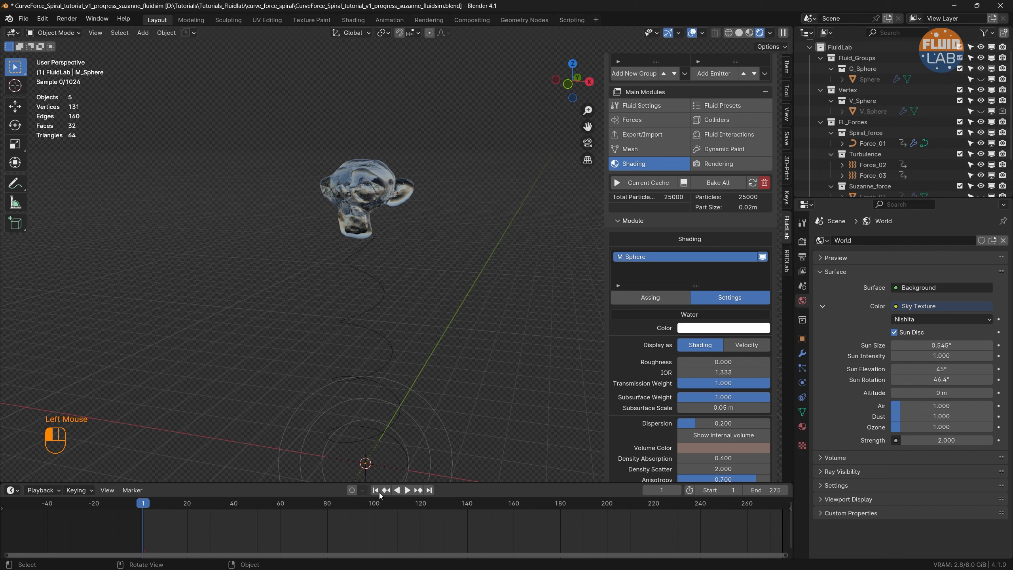
pyautogui.press('space')
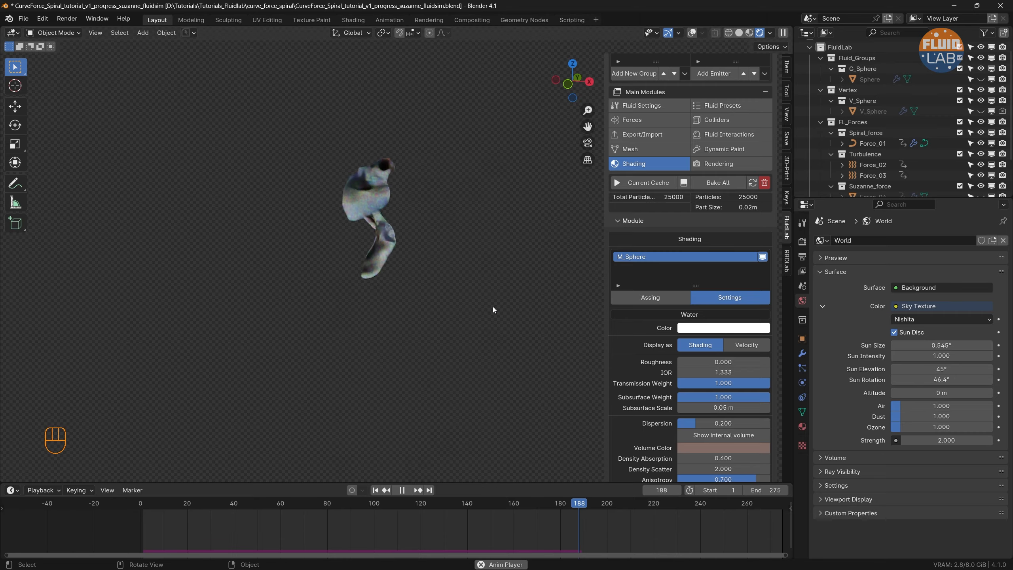
pyautogui.moveTo(350, 171)
pyautogui.mouseDown(button='middle')
pyautogui.moveTo(398, 184)
pyautogui.moveTo(334, 170)
pyautogui.mouseUp(button='middle')
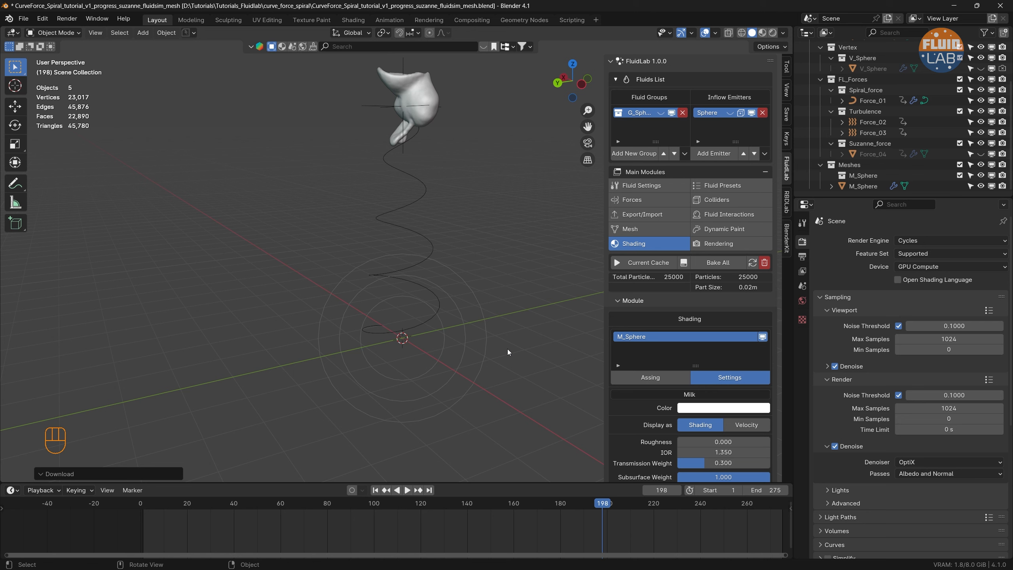
# Step: Search the BlenderKit models for "bottle" with free assets listed first
pyautogui.doubleClick(478, 46)
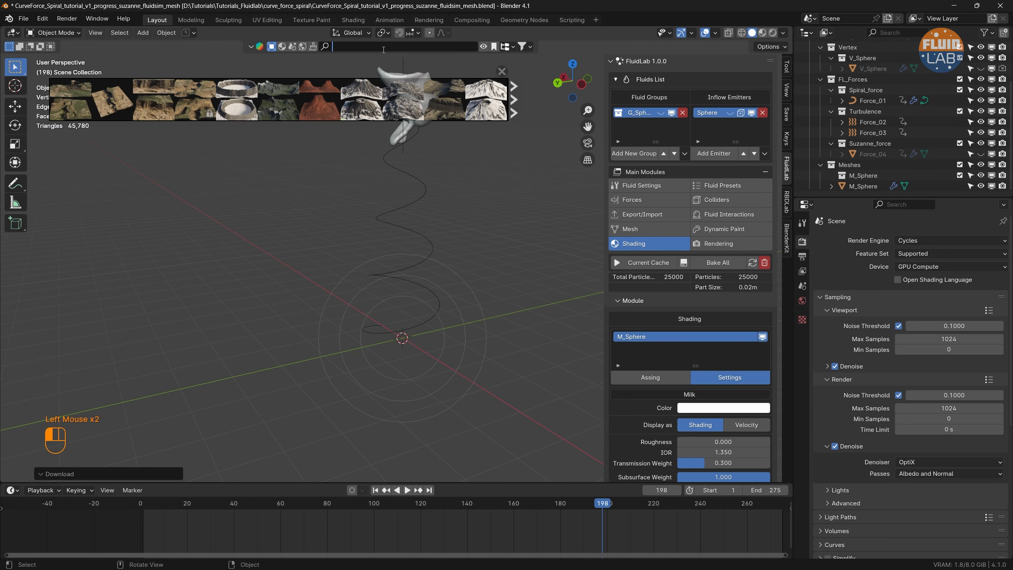
pyautogui.write('bottle')
pyautogui.press('Return')
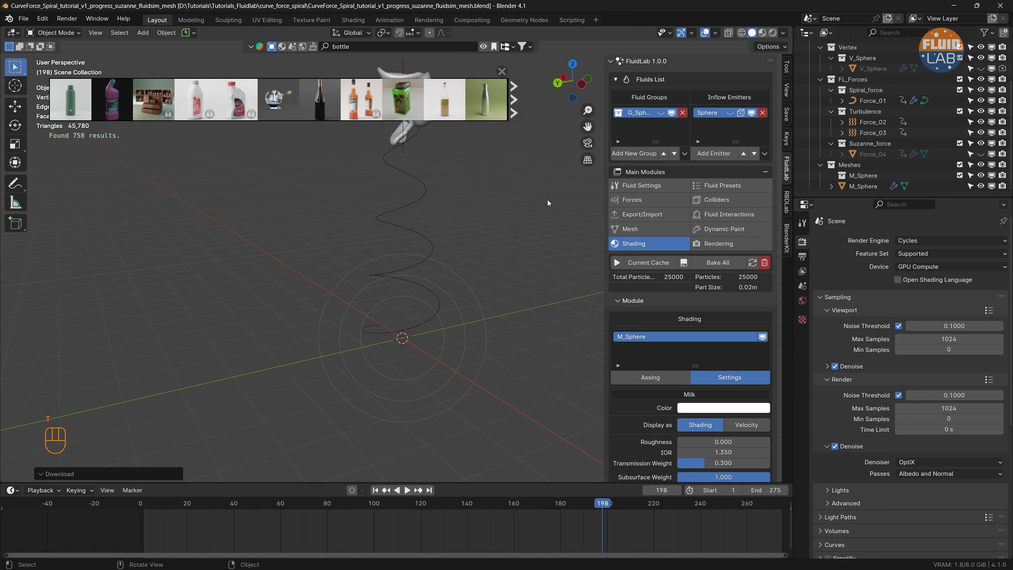
pyautogui.click(788, 230)
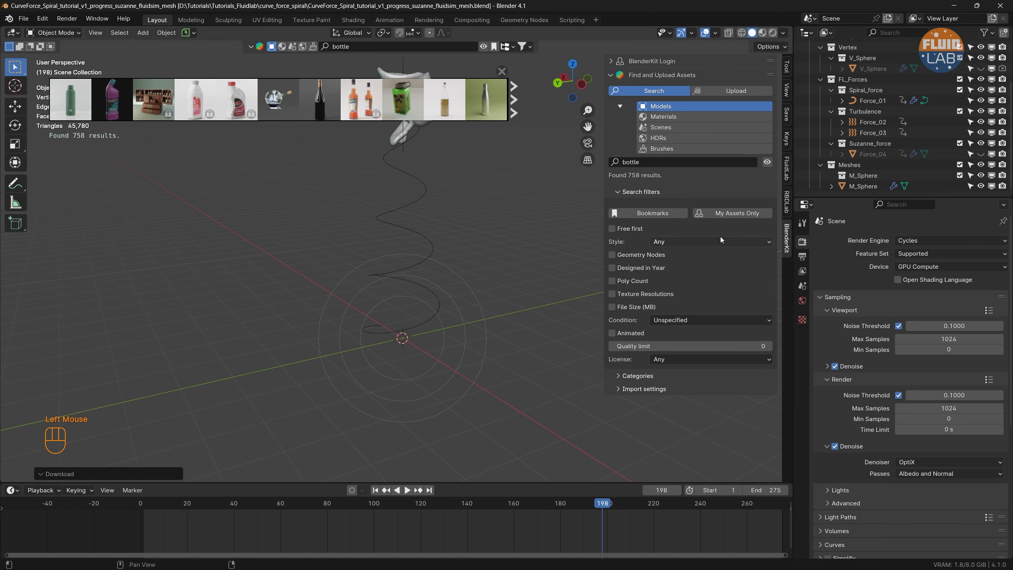
pyautogui.click(612, 229)
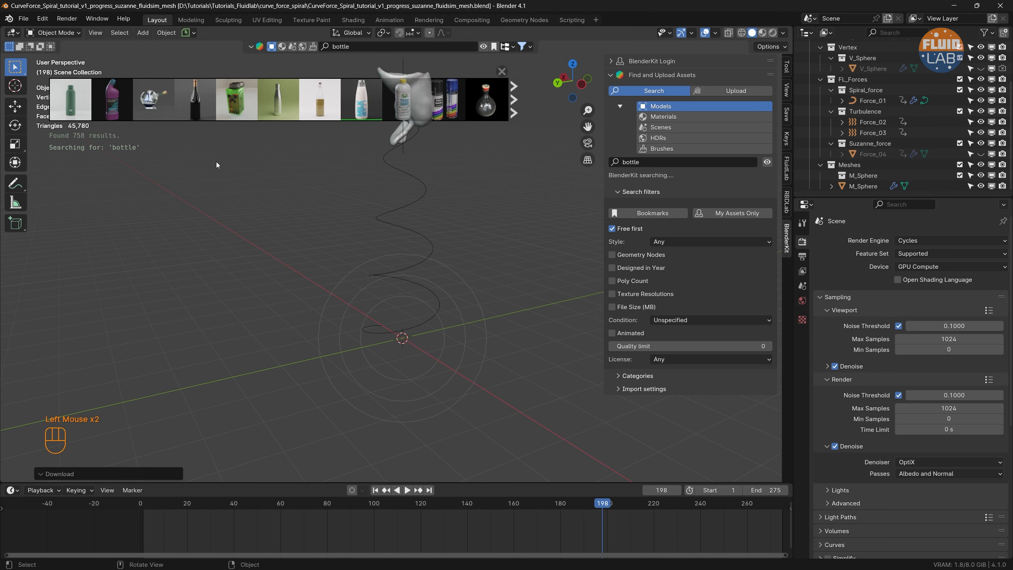
# Step: Add the Bottle Of Milk model at the world origin, select its parent object and close the asset bar
pyautogui.click(365, 102)
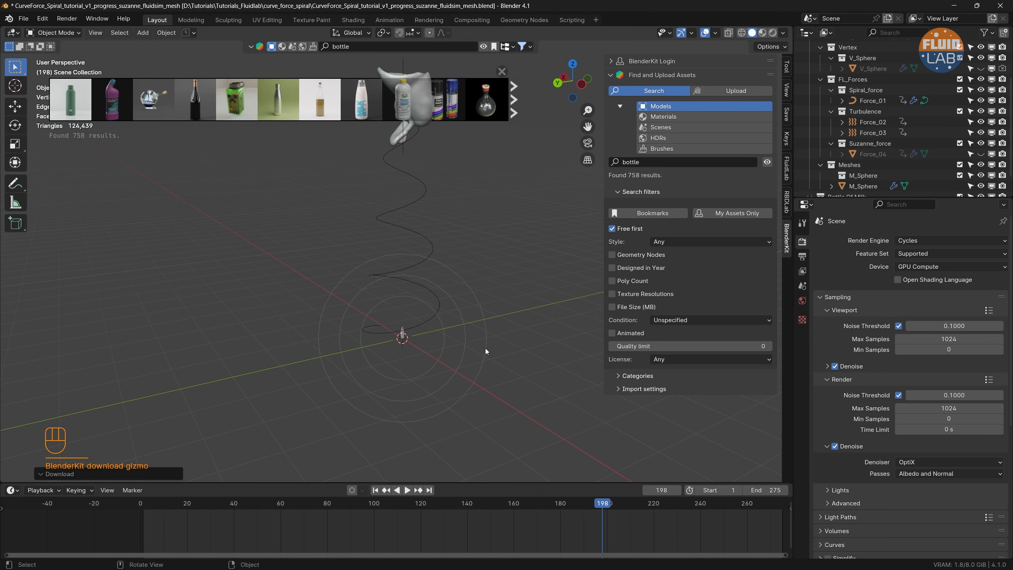
pyautogui.scroll(-2, 878, 167)
pyautogui.click(877, 186)
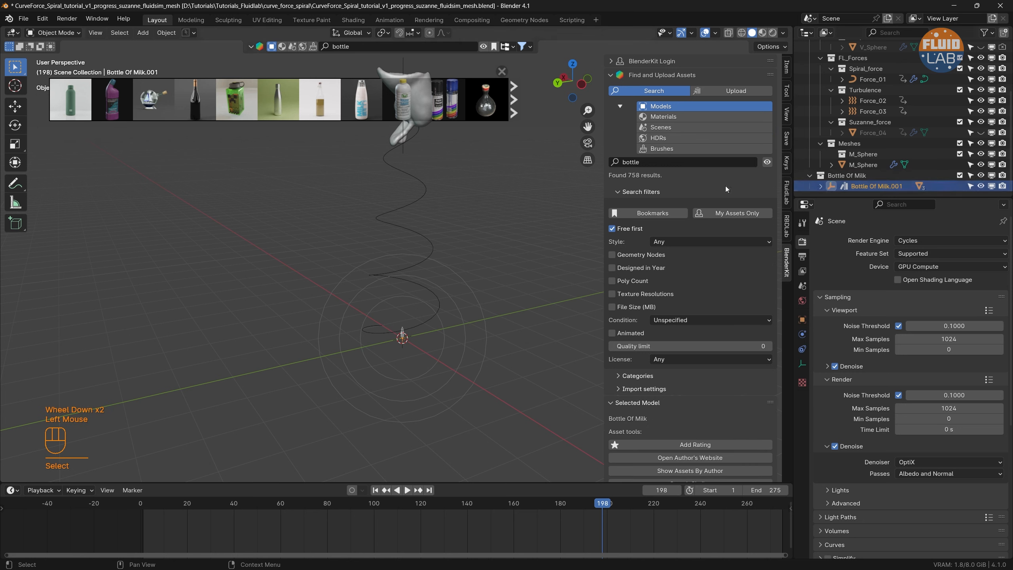
pyautogui.click(501, 70)
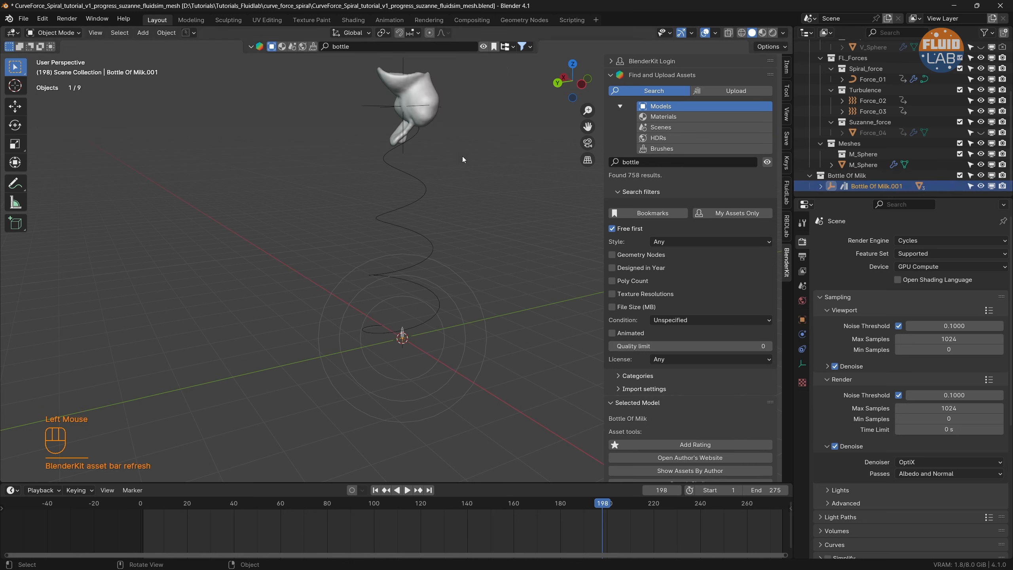
# Step: Scale the milk bottle up uniformly to about 14.38 so its neck sits just below the fluid shape
pyautogui.press('s')
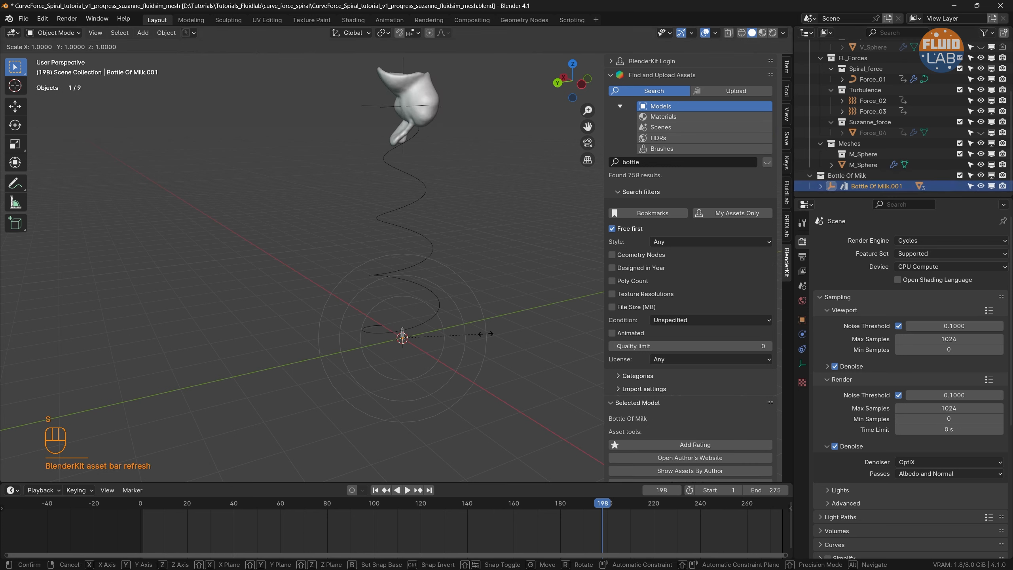
pyautogui.click(16, 420)
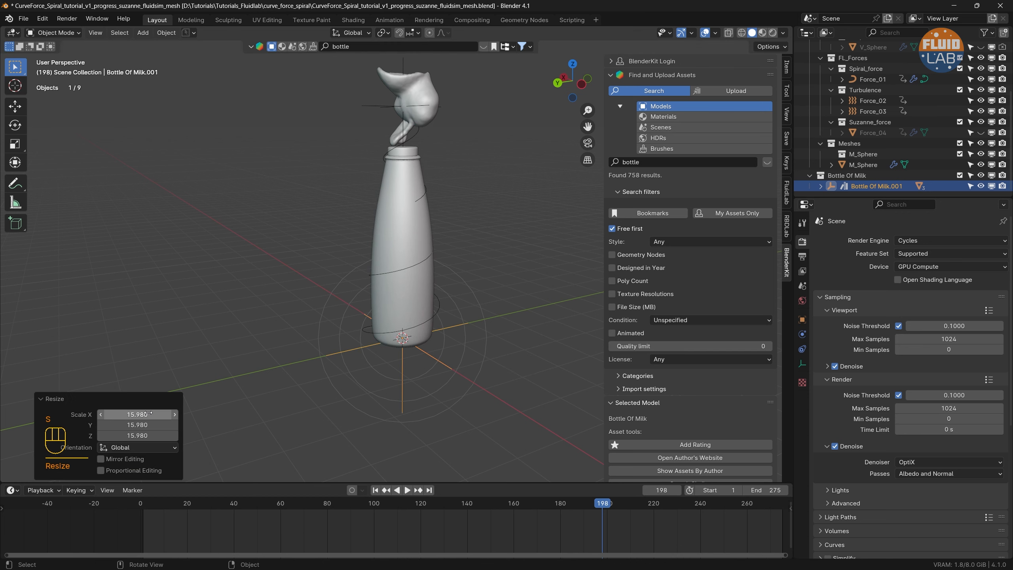
pyautogui.click(786, 67)
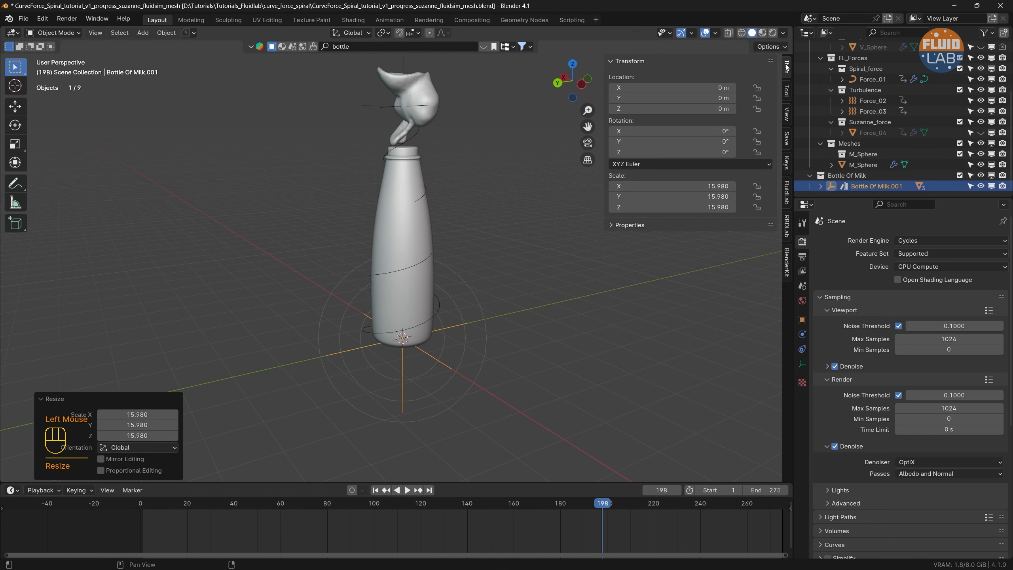
pyautogui.press('s')
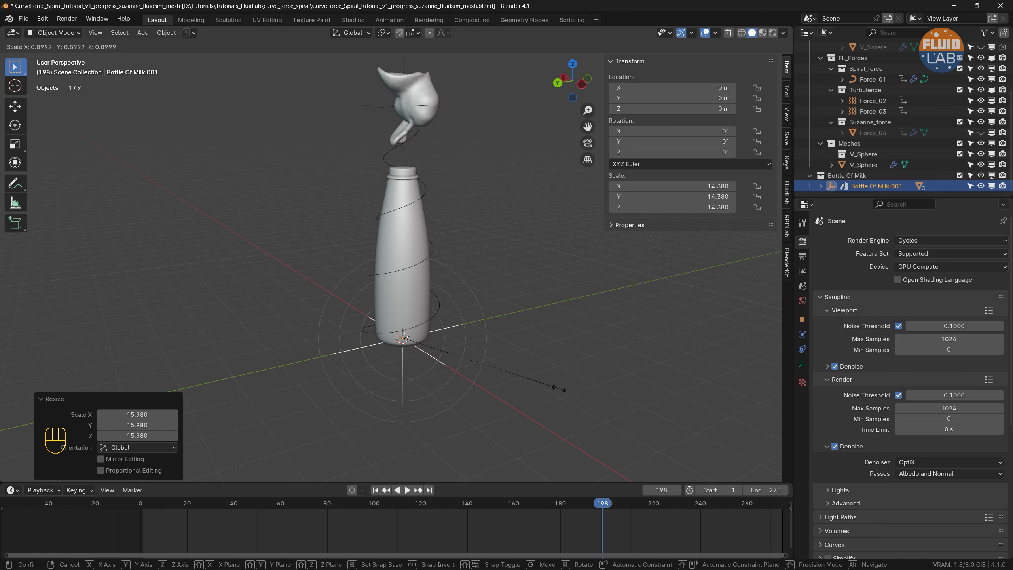
pyautogui.click(558, 388)
# Step: Add a camera aligned to a level view of the bottle and switch the viewport to rendered shading
pyautogui.moveTo(390, 344); pyautogui.dragTo(562, 281, button='middle')
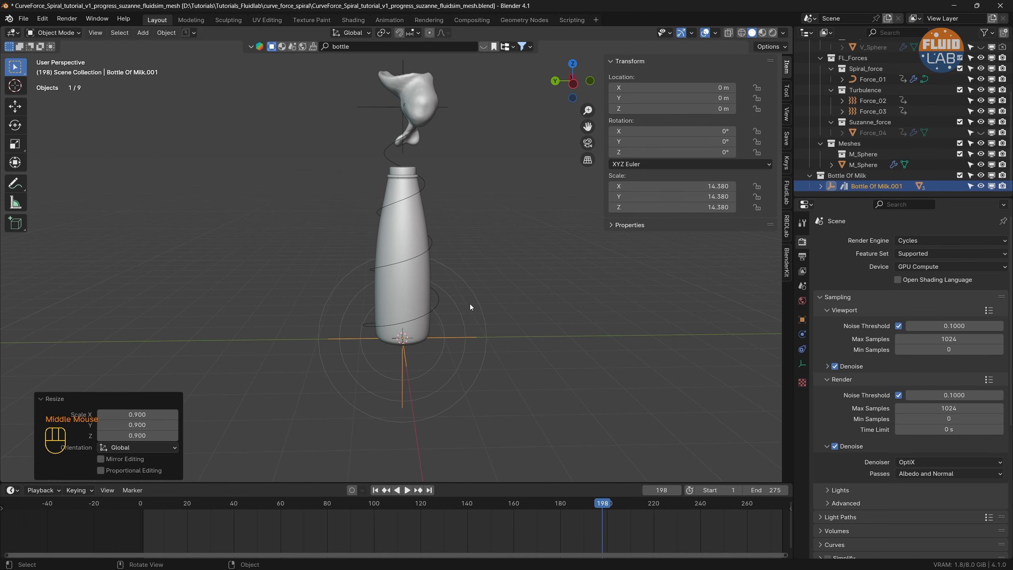
pyautogui.click(535, 295)
pyautogui.hotkey('shift', 'a')
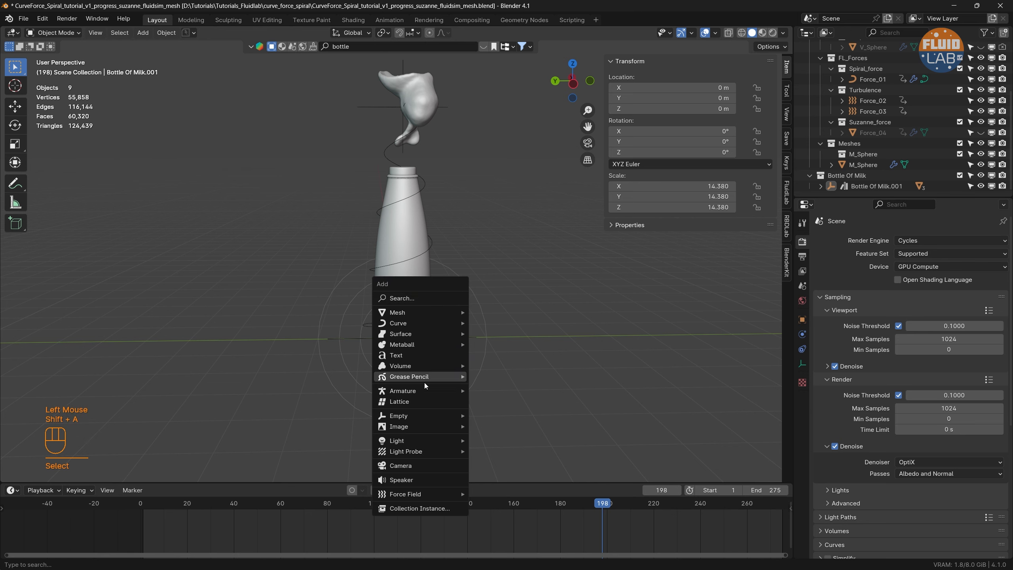
pyautogui.click(418, 465)
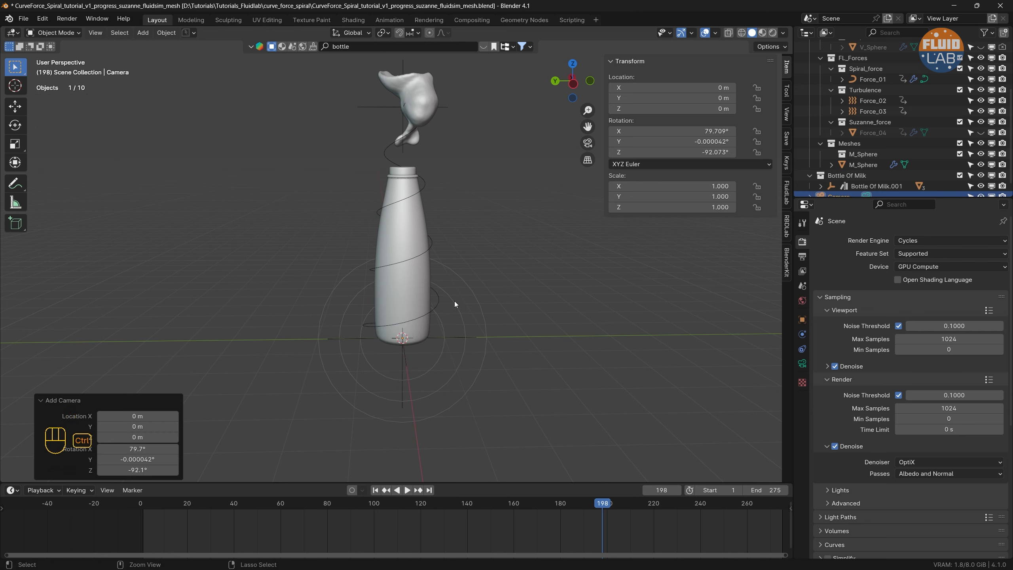
pyautogui.press('ctrl+alt+KP_0')
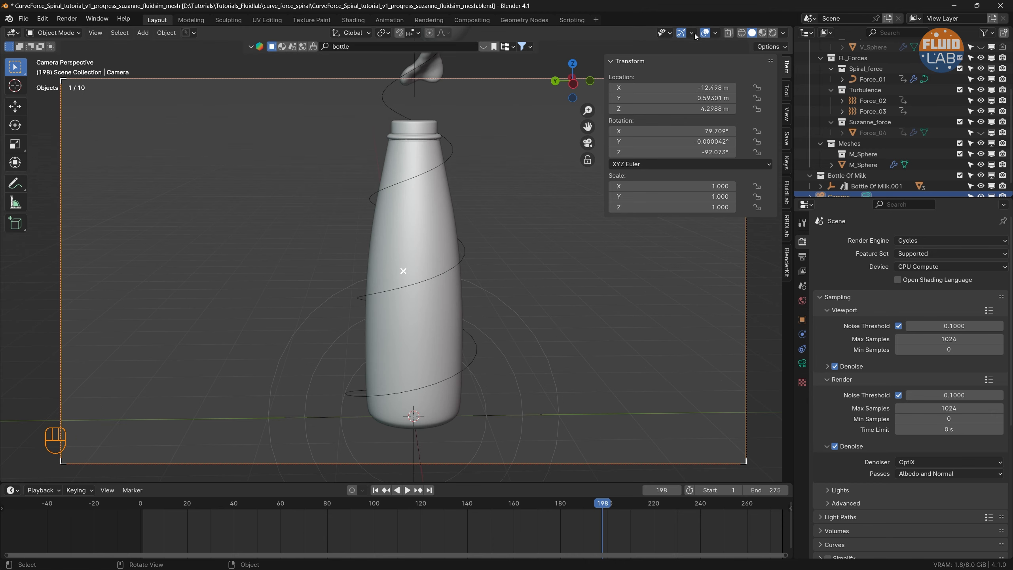
pyautogui.click(774, 33)
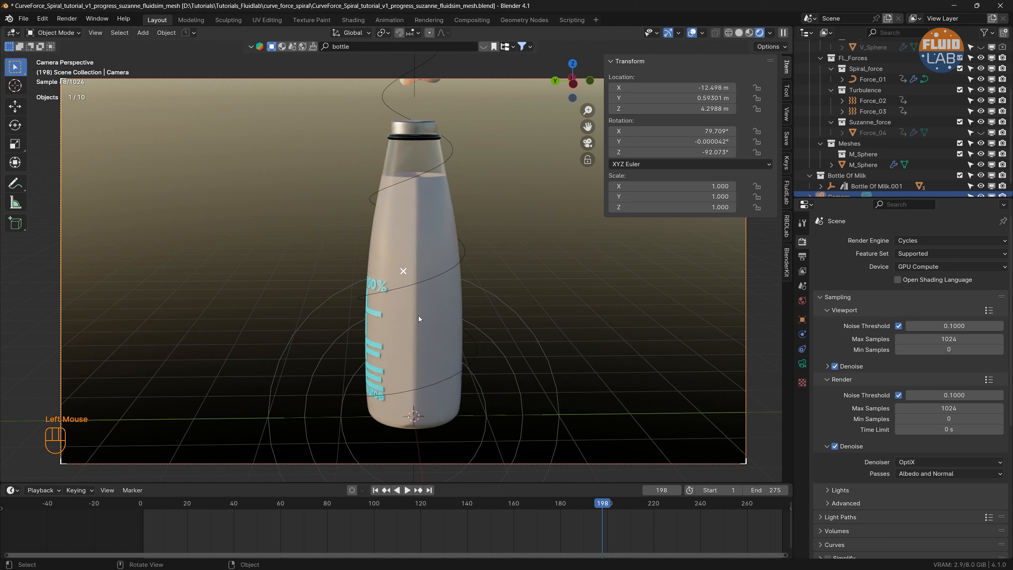
pyautogui.scroll(-2, 868, 168)
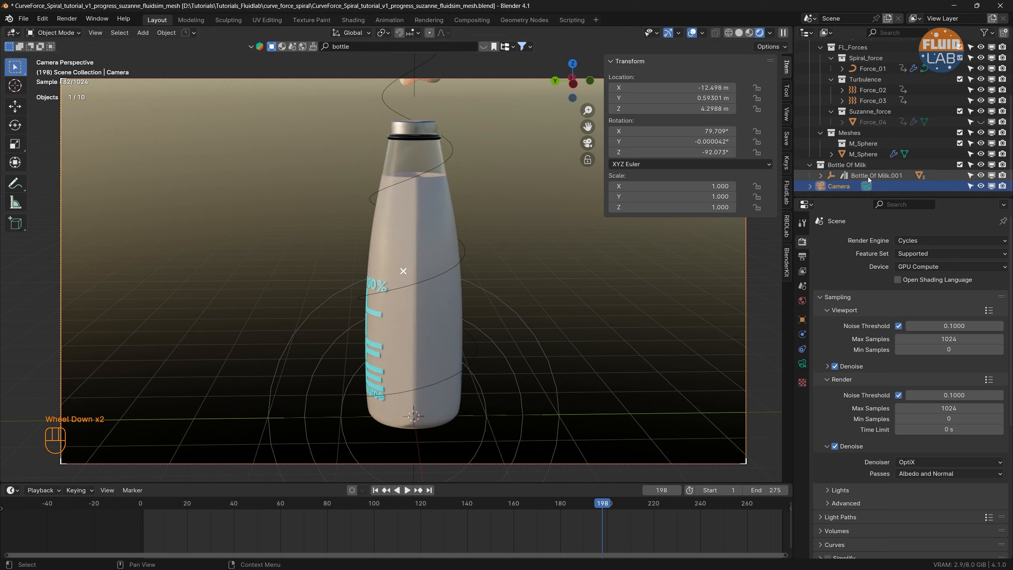
# Step: Select the milk bottle, lock the camera to the view and orbit it to face the bottle's MILK label
pyautogui.click(869, 176)
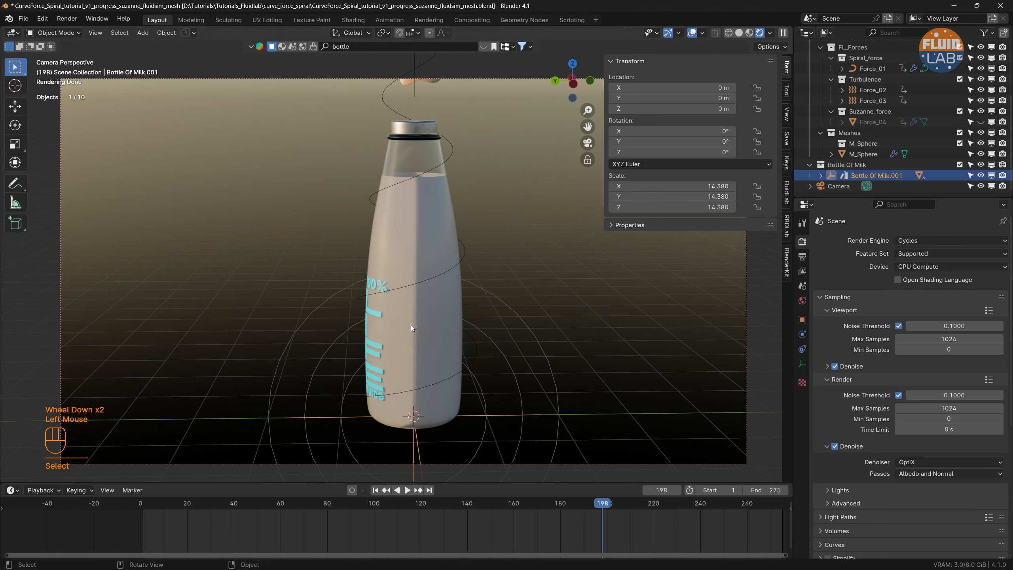
pyautogui.click(787, 115)
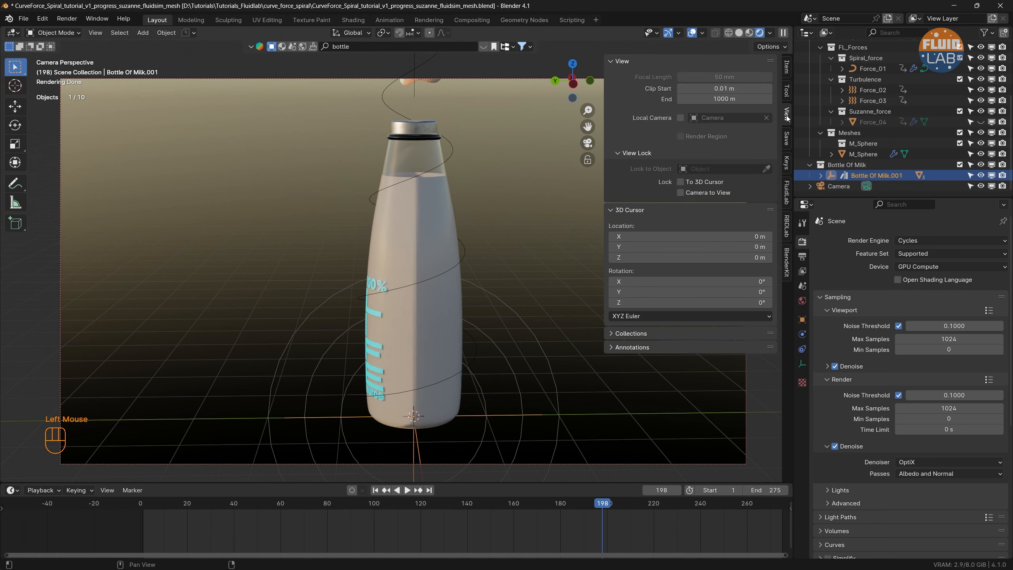
pyautogui.click(680, 193)
pyautogui.moveTo(391, 303); pyautogui.dragTo(506, 300, button='middle')
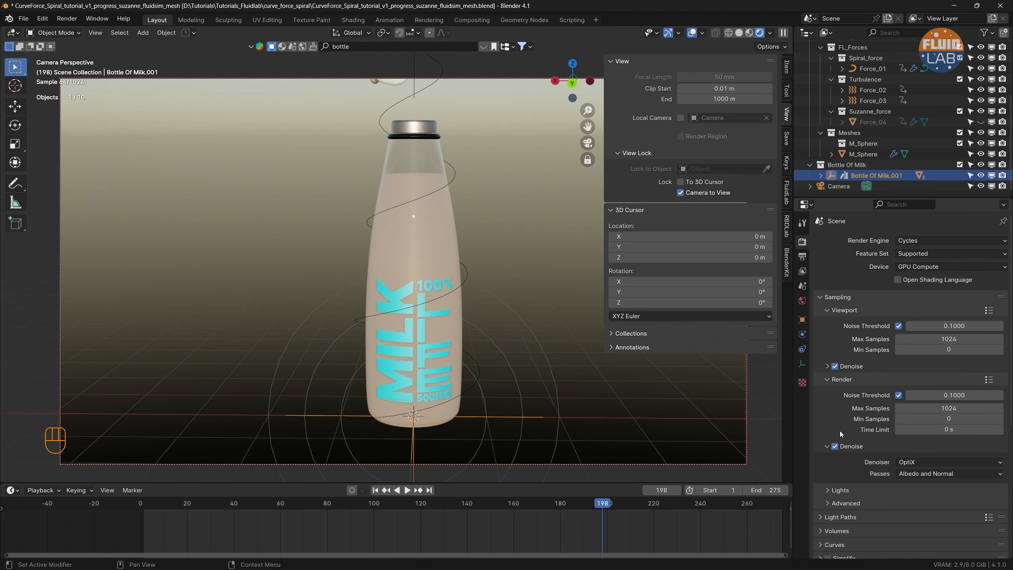
# Step: Enable a transparent film background in the render settings
pyautogui.scroll(-3, 838, 439)
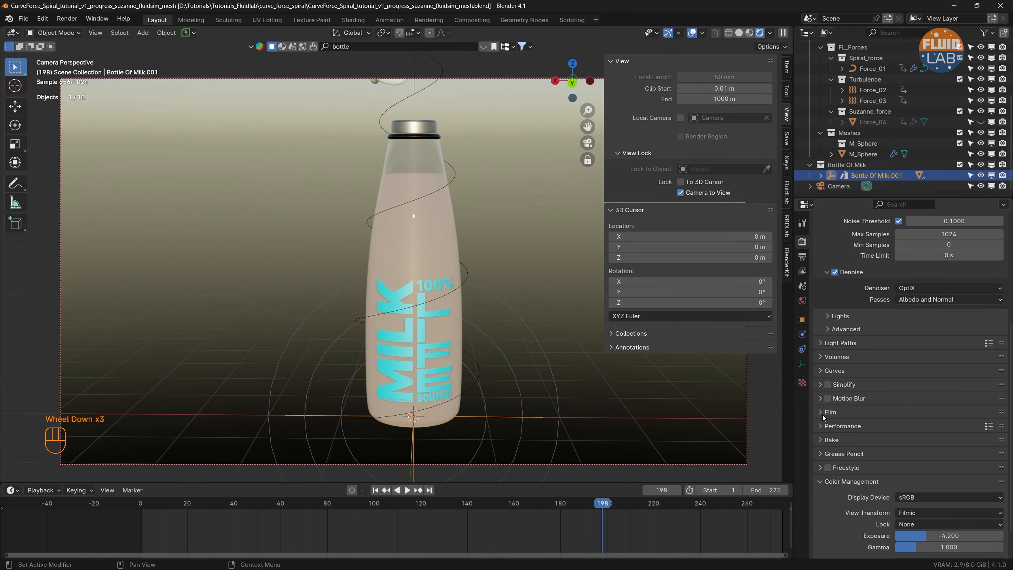
pyautogui.click(820, 413)
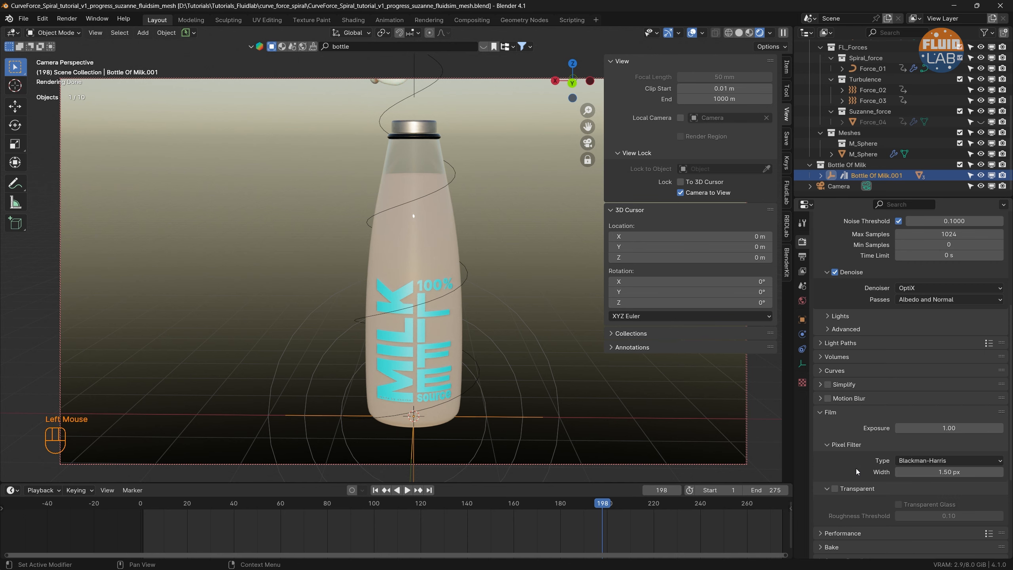
pyautogui.click(835, 489)
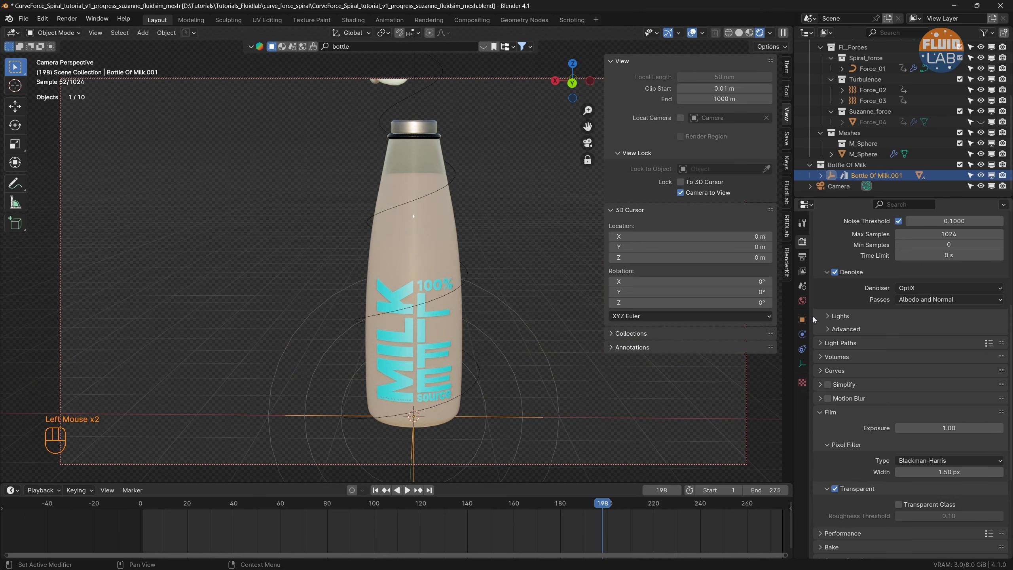
# Step: Replace the world's Sky Texture node with an Environment Texture whose color output feeds the Background color
pyautogui.click(353, 19)
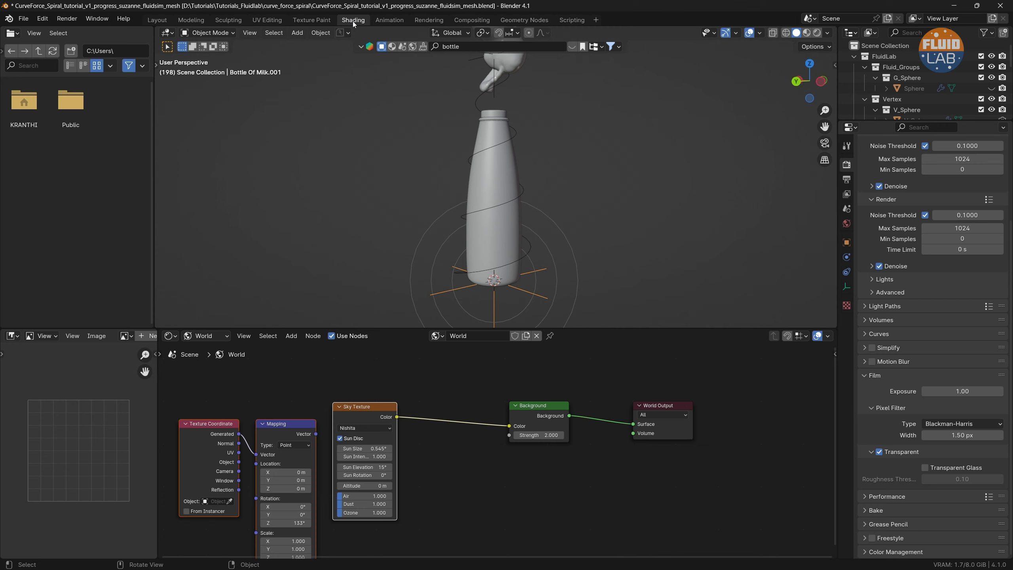
pyautogui.moveTo(433, 456); pyautogui.dragTo(501, 456, button='middle')
pyautogui.click(433, 396)
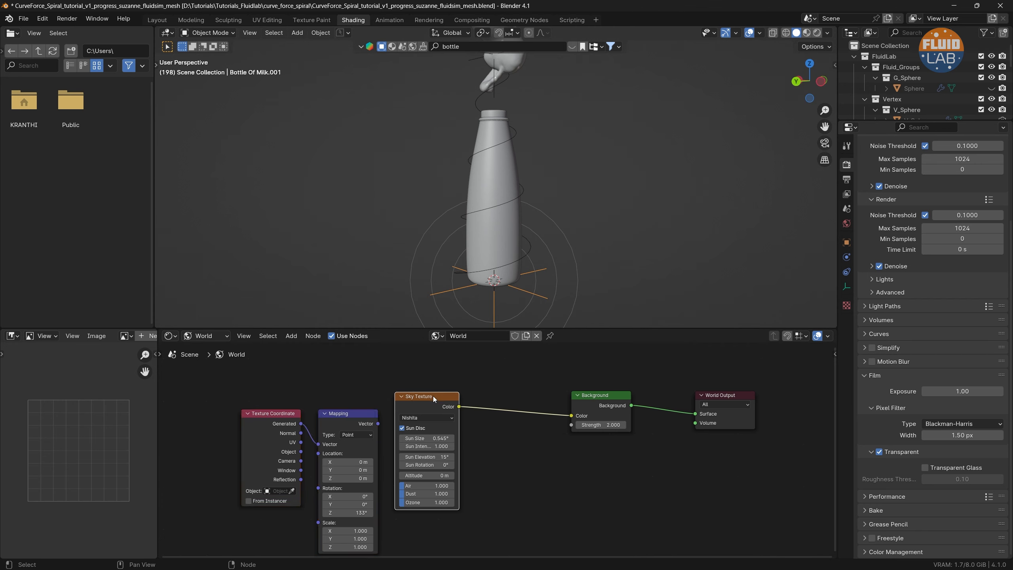
pyautogui.press('x')
pyautogui.hotkey('shift', 'a')
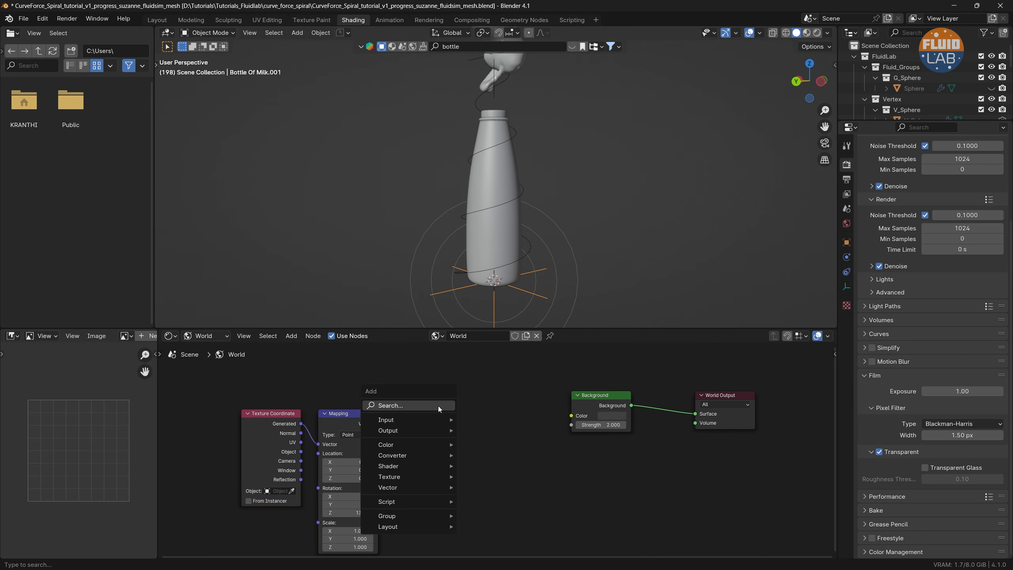
pyautogui.click(439, 407)
pyautogui.click(515, 426)
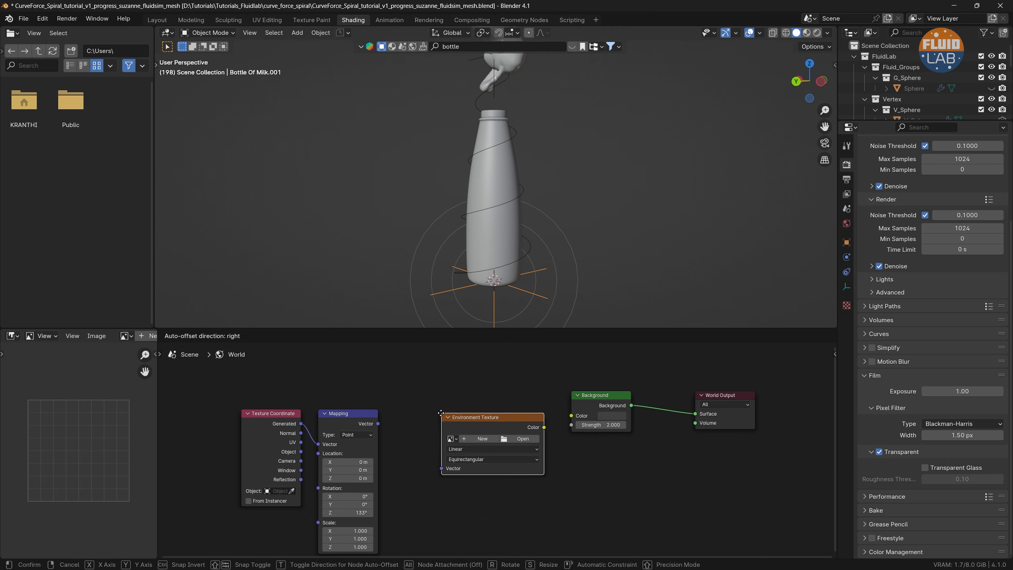
pyautogui.click(422, 414)
pyautogui.moveTo(525, 429); pyautogui.dragTo(567, 418)
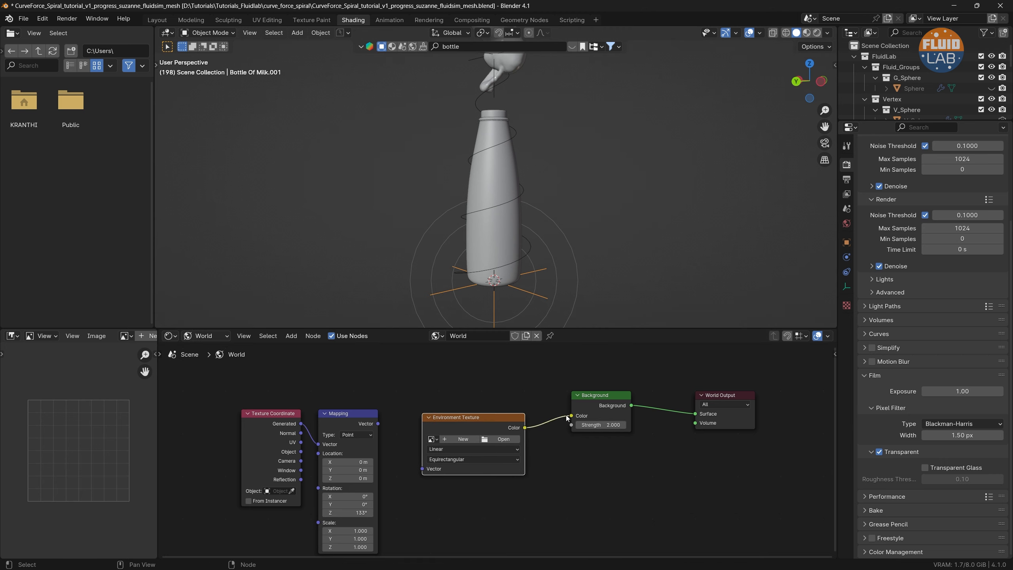
# Step: Set the world Background strength to 1.000 and connect the Mapping vector to the Environment Texture
pyautogui.doubleClick(615, 425)
pyautogui.press('Return')
pyautogui.moveTo(379, 424); pyautogui.dragTo(423, 470)
# Step: Load studio_small_09_4k.hdr from the Downloads folder into the Environment Texture
pyautogui.click(501, 440)
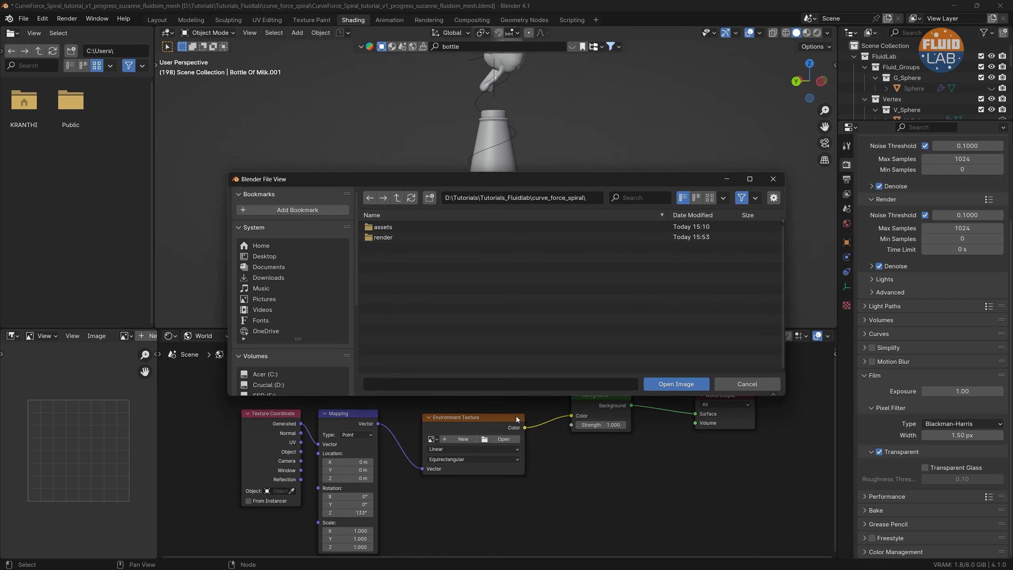
pyautogui.click(275, 278)
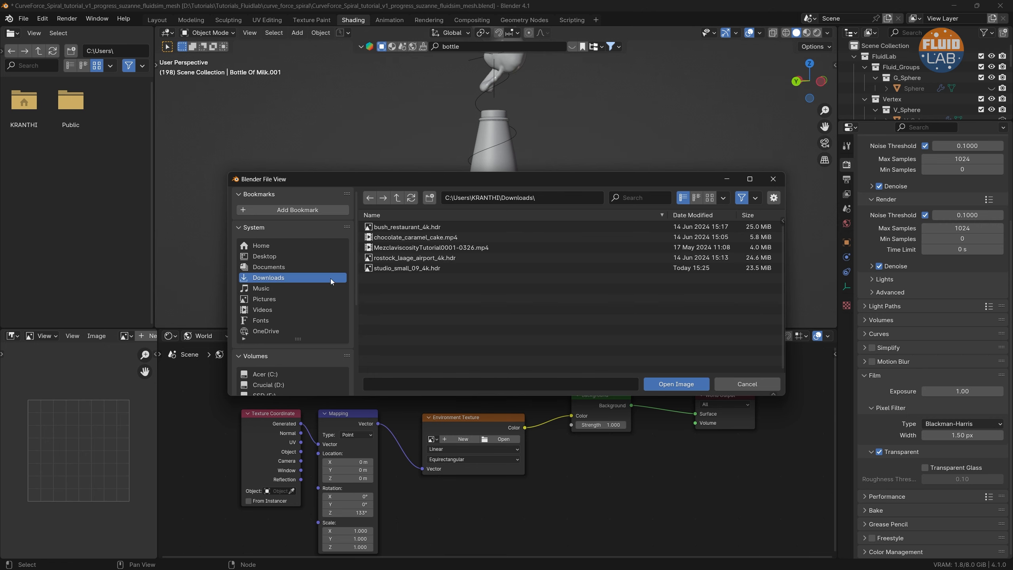
pyautogui.click(405, 269)
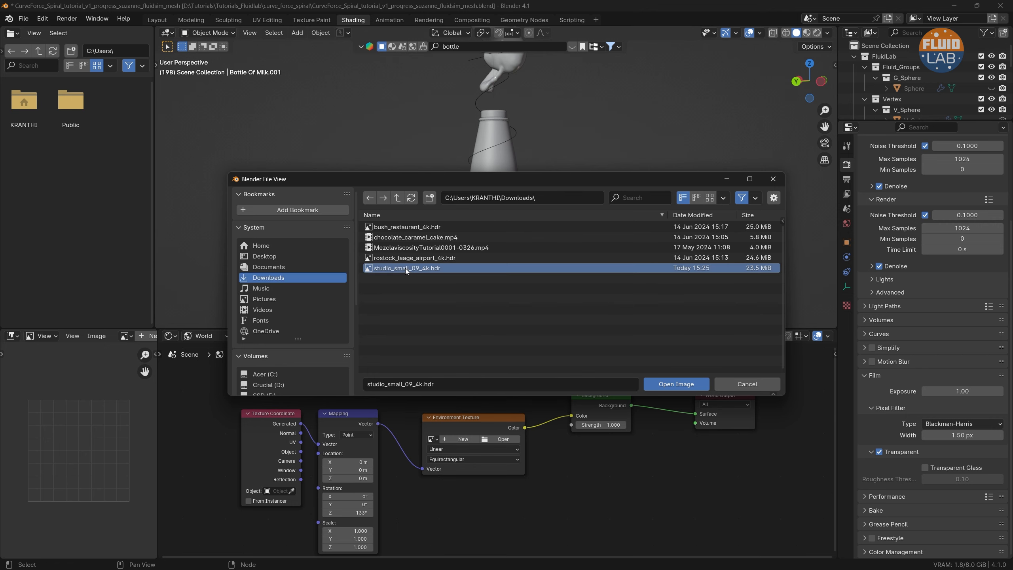
pyautogui.click(674, 386)
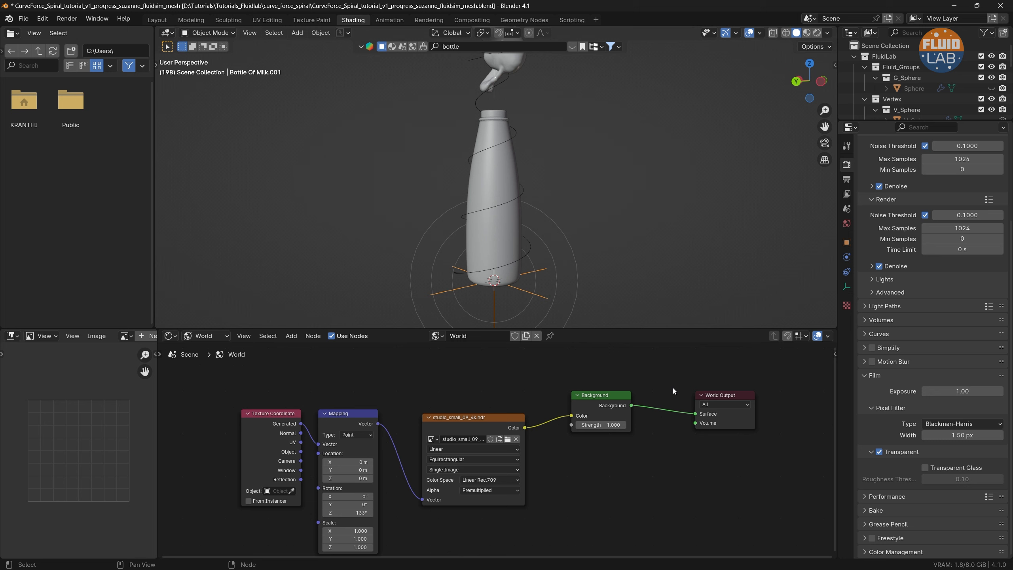
# Step: Check the HDR lighting on the bottle in rendered shading and review the world's surface settings
pyautogui.click(817, 33)
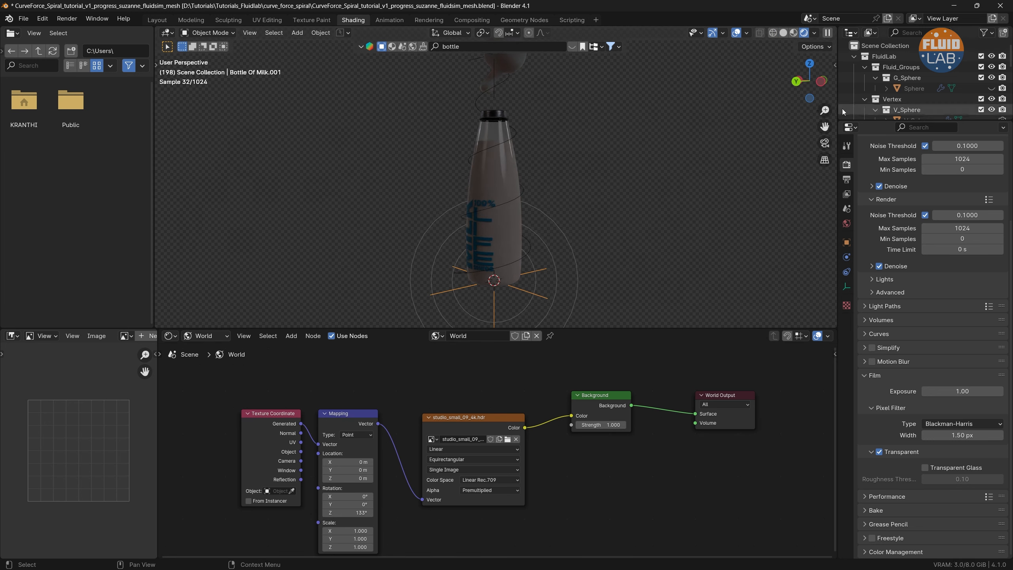
pyautogui.click(782, 34)
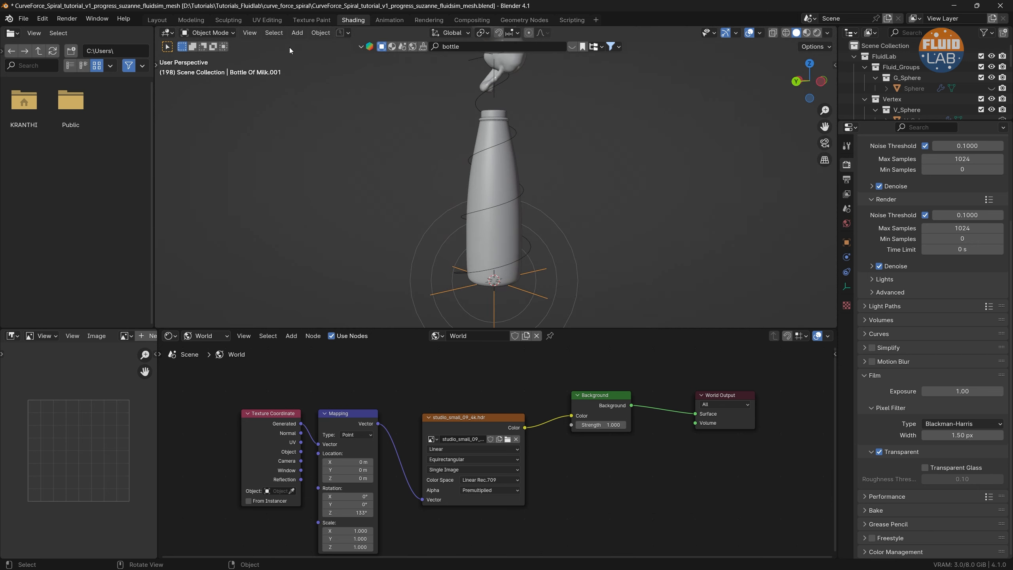
pyautogui.click(157, 20)
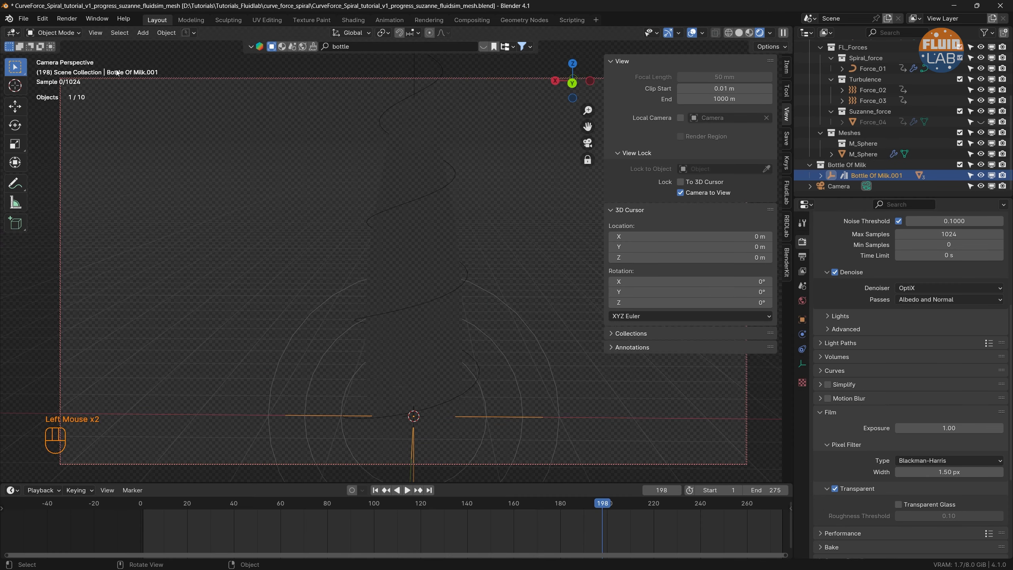
pyautogui.click(802, 302)
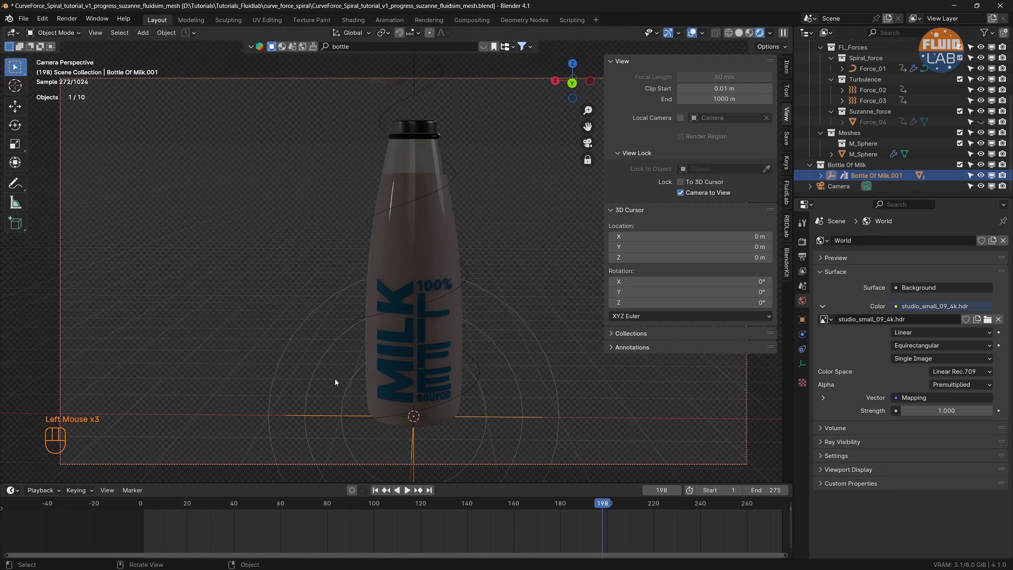
# Step: Set the color management exposure to 0 in the render settings
pyautogui.click(803, 241)
pyautogui.scroll(-6, 846, 479)
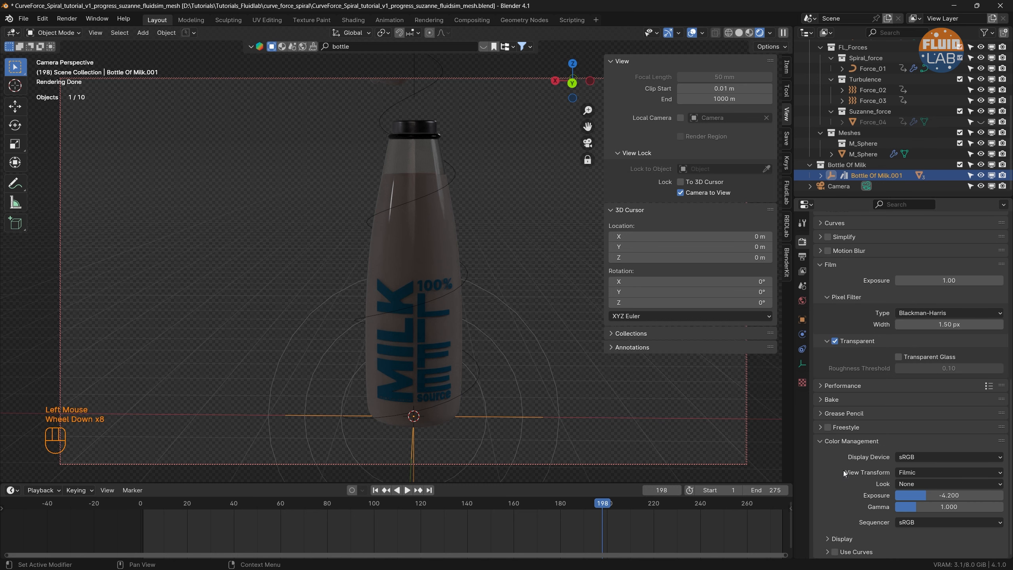
pyautogui.moveTo(951, 496); pyautogui.dragTo(951, 496)
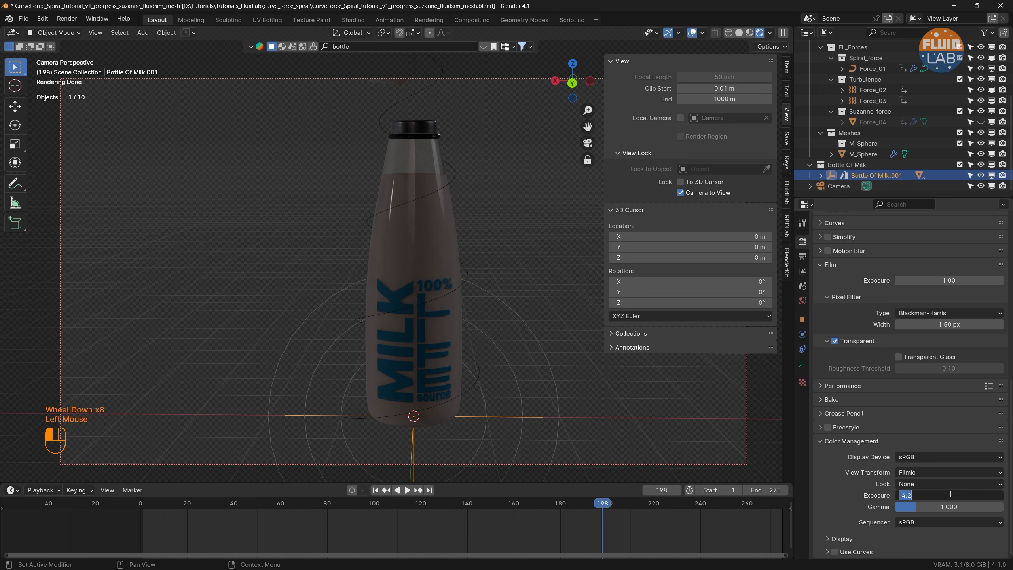
pyautogui.write('0')
pyautogui.press('Return')
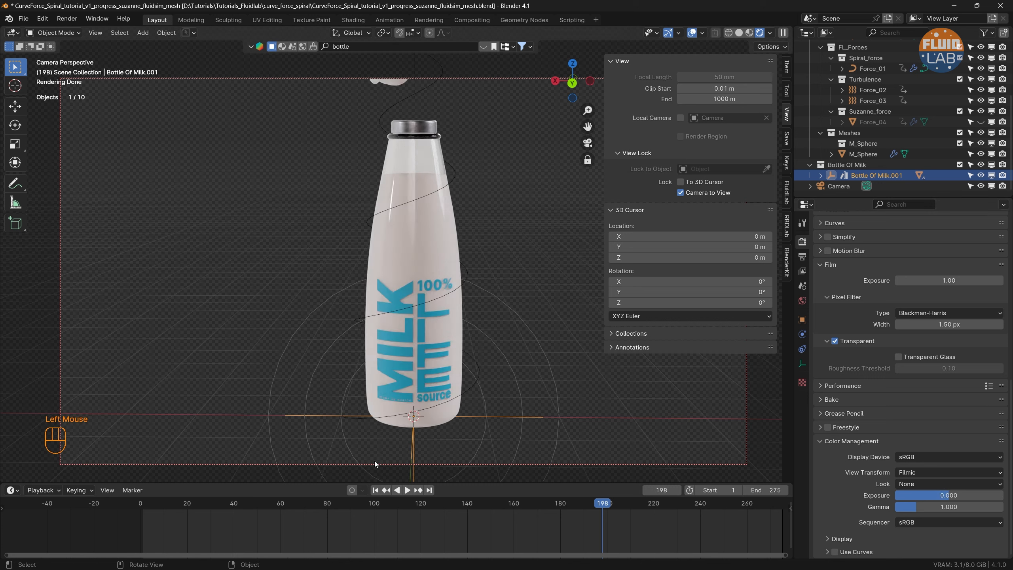
# Step: Examine the fluid spiraling around the bottle at several frames, then play the animation from frame 1 and pause it
pyautogui.click(192, 507)
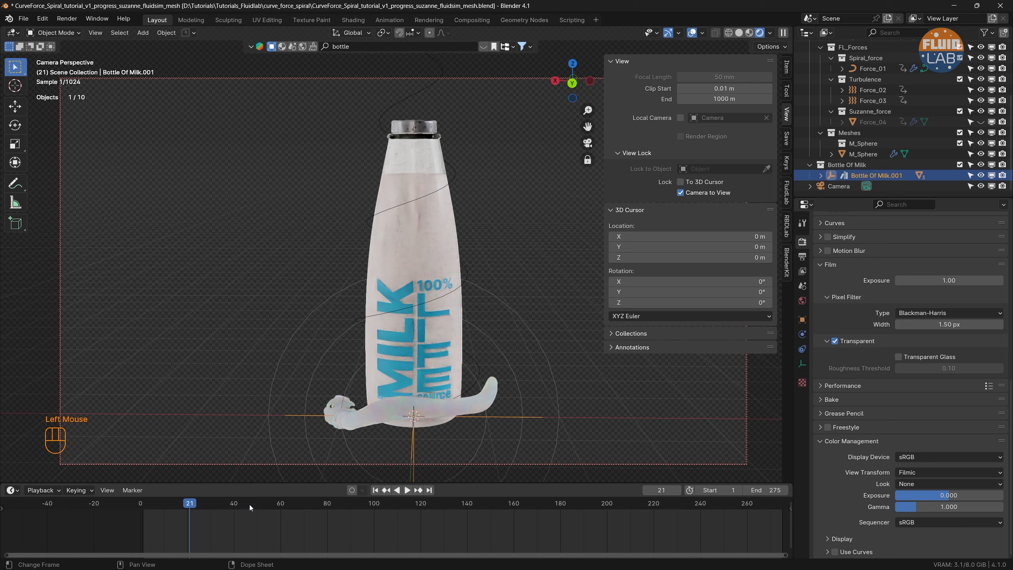
pyautogui.click(249, 505)
pyautogui.click(311, 504)
pyautogui.click(358, 504)
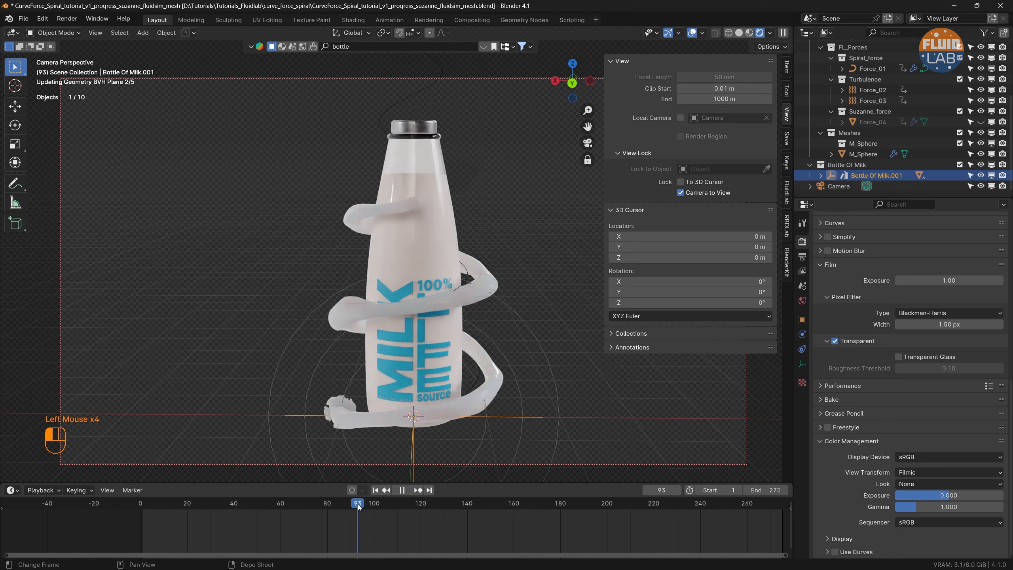
pyautogui.click(419, 510)
pyautogui.click(460, 508)
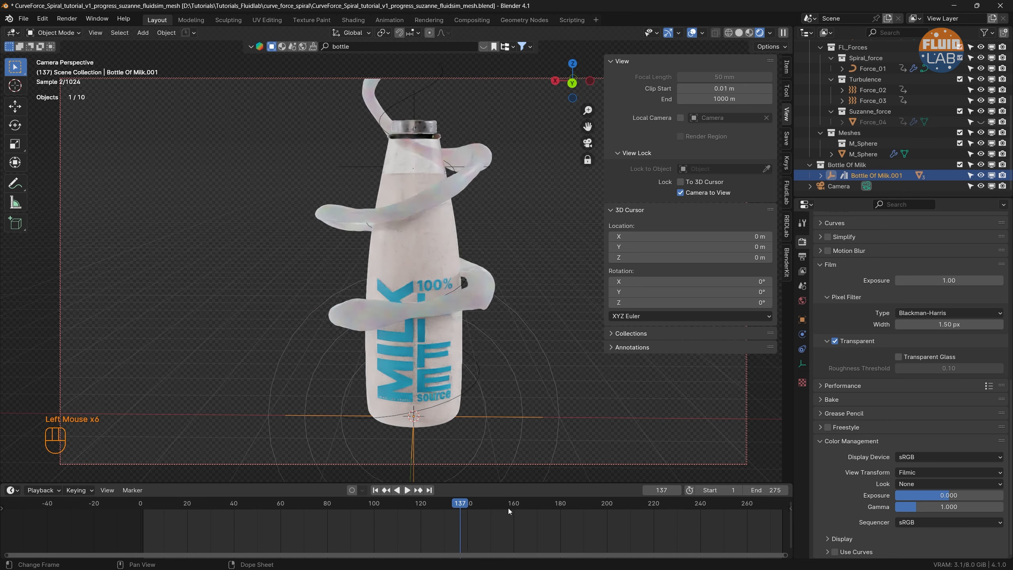
pyautogui.click(508, 509)
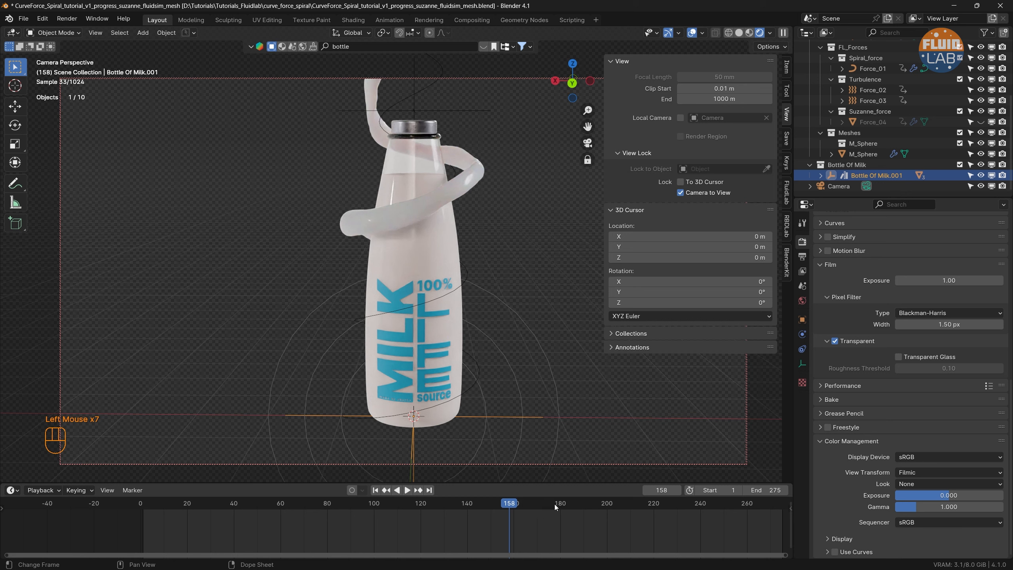
pyautogui.click(544, 506)
pyautogui.click(576, 505)
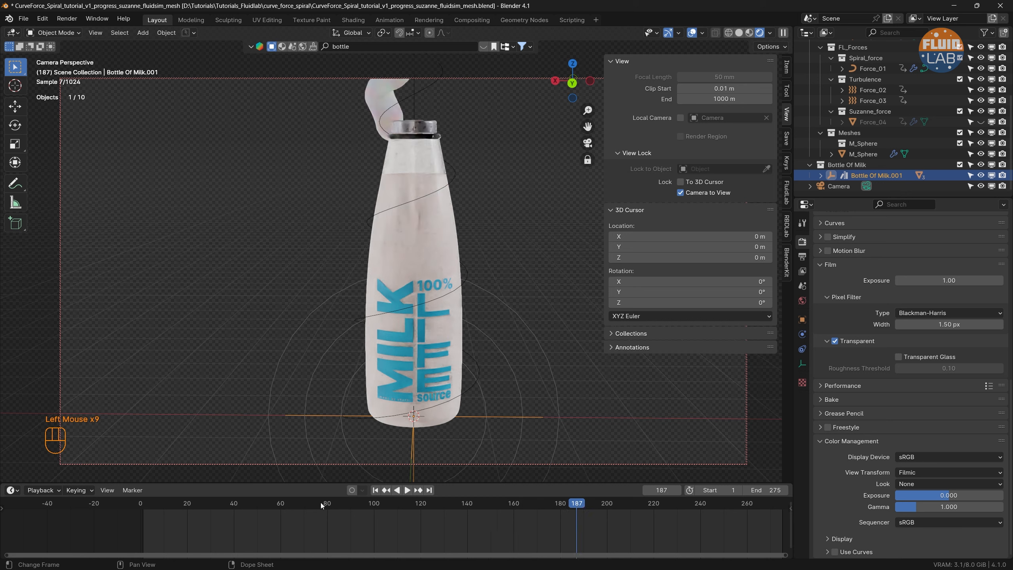
pyautogui.click(384, 491)
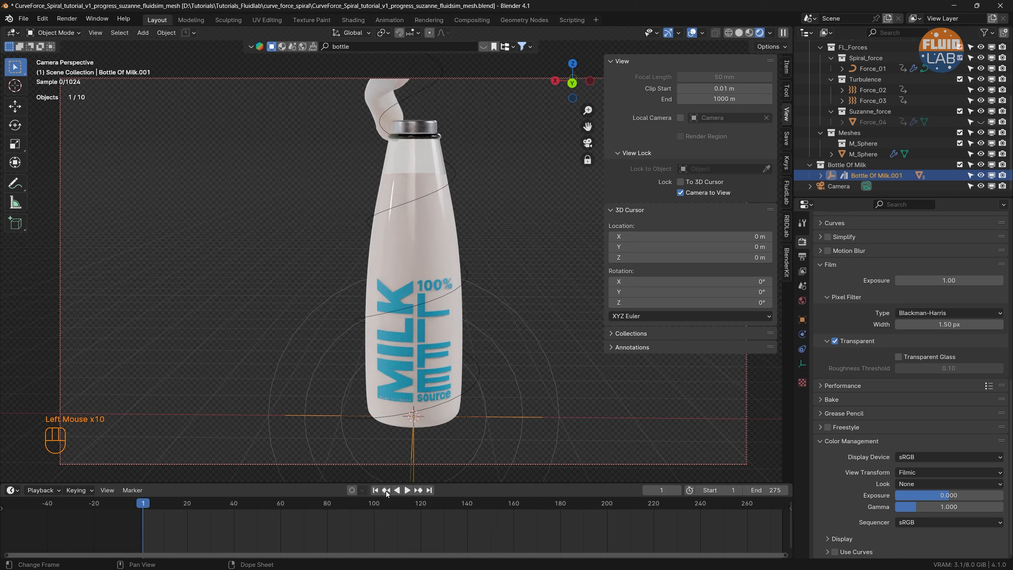
pyautogui.click(408, 490)
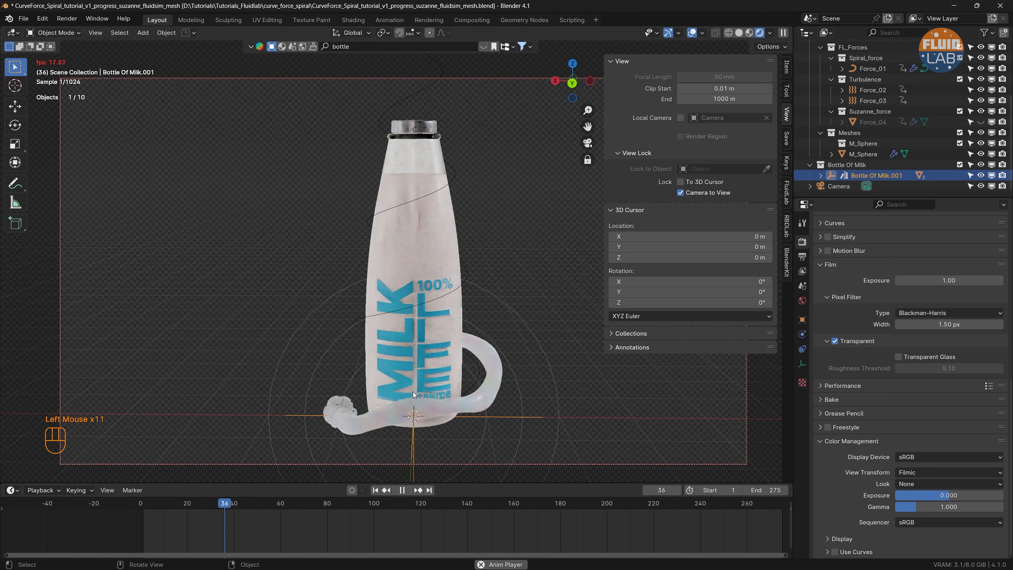
pyautogui.click(401, 491)
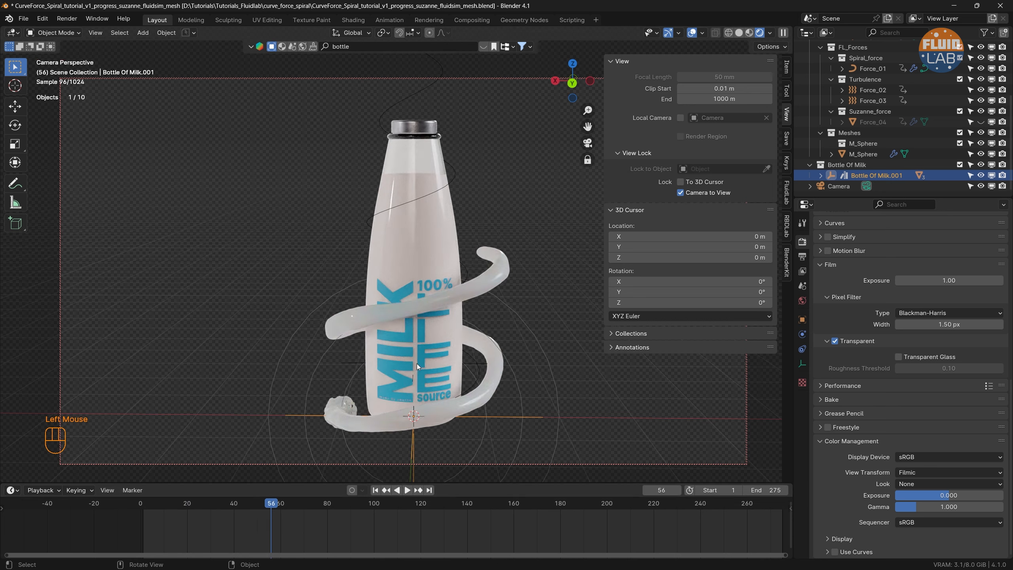
# Step: Orbit the camera to an angled, slightly raised view and rotate the bottle 52.9° about global Z to face its label forward
pyautogui.moveTo(417, 364); pyautogui.dragTo(370, 380, button='middle')
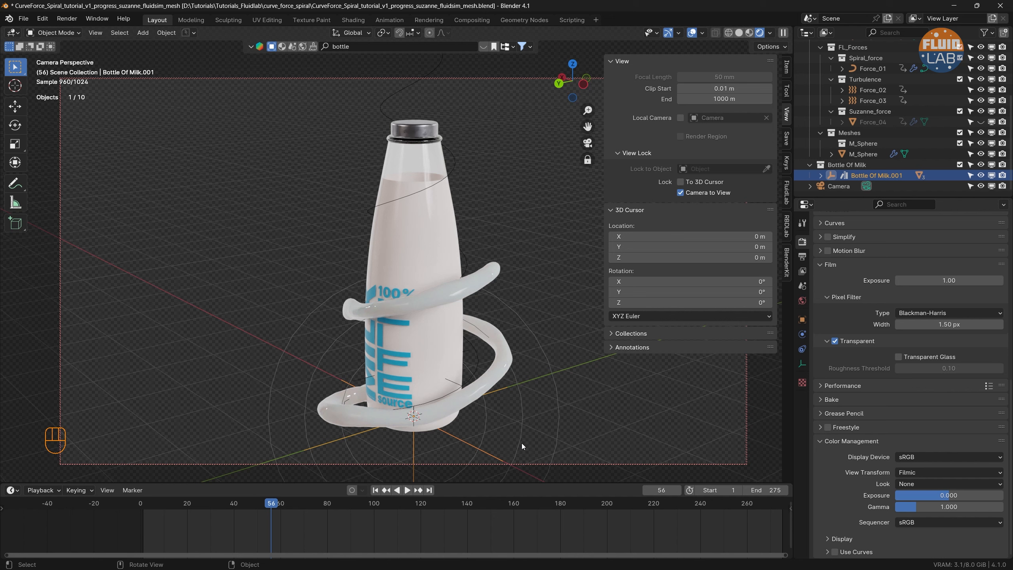
pyautogui.press('r')
pyautogui.press('z')
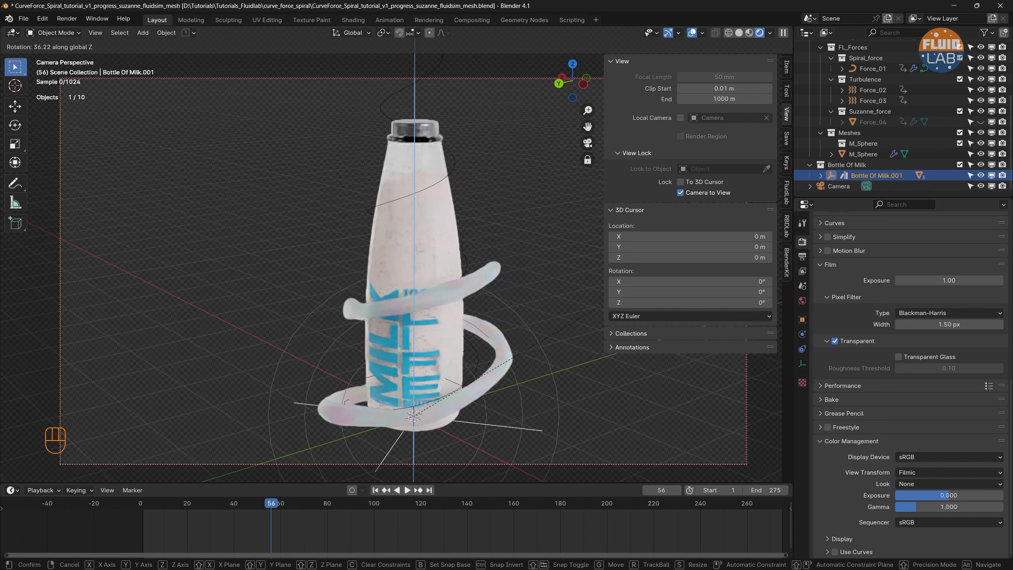
pyautogui.click(375, 58)
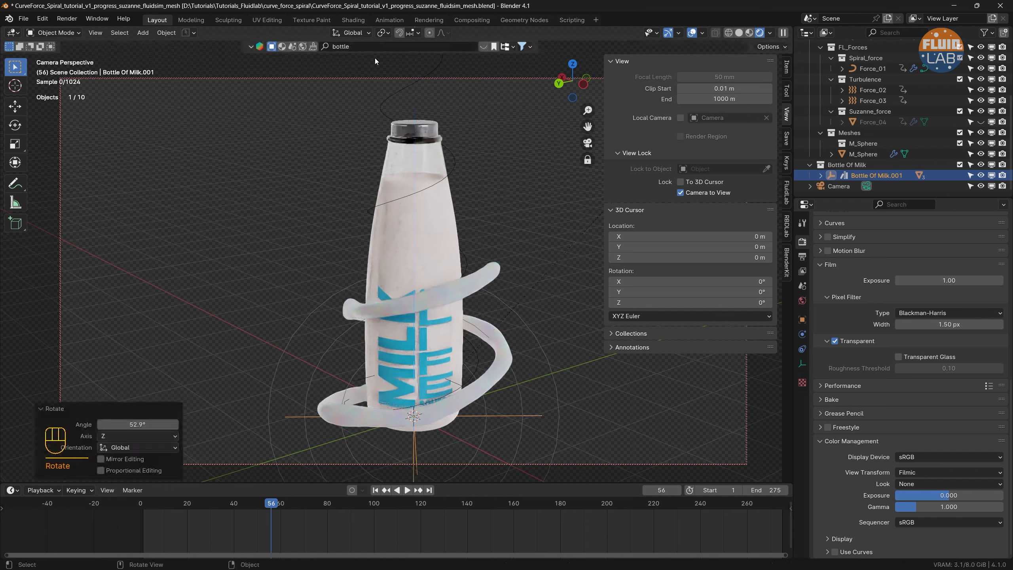
# Step: Play the animation from frame 1 to review the fluid around the rotated bottle
pyautogui.click(375, 491)
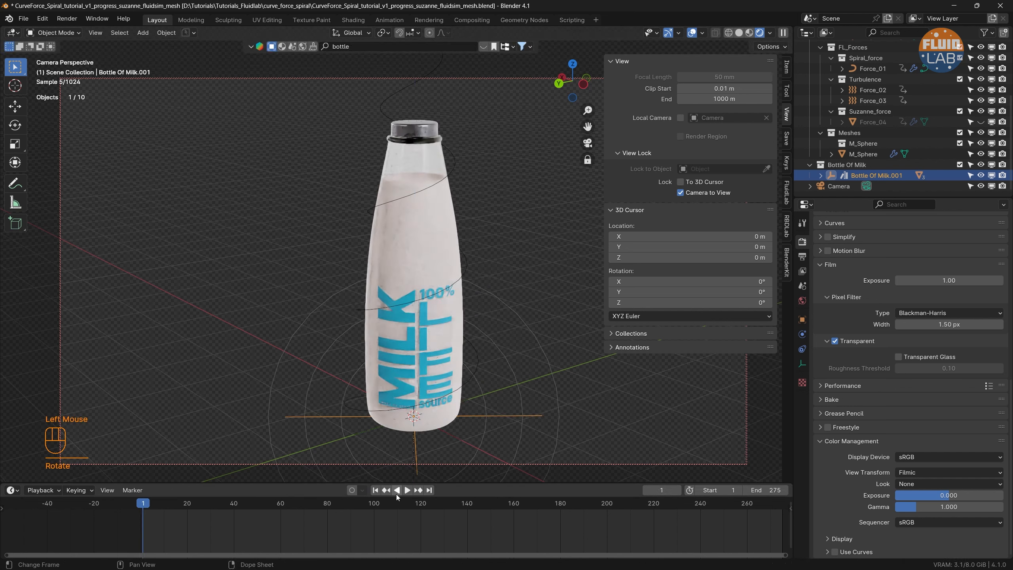
pyautogui.click(407, 491)
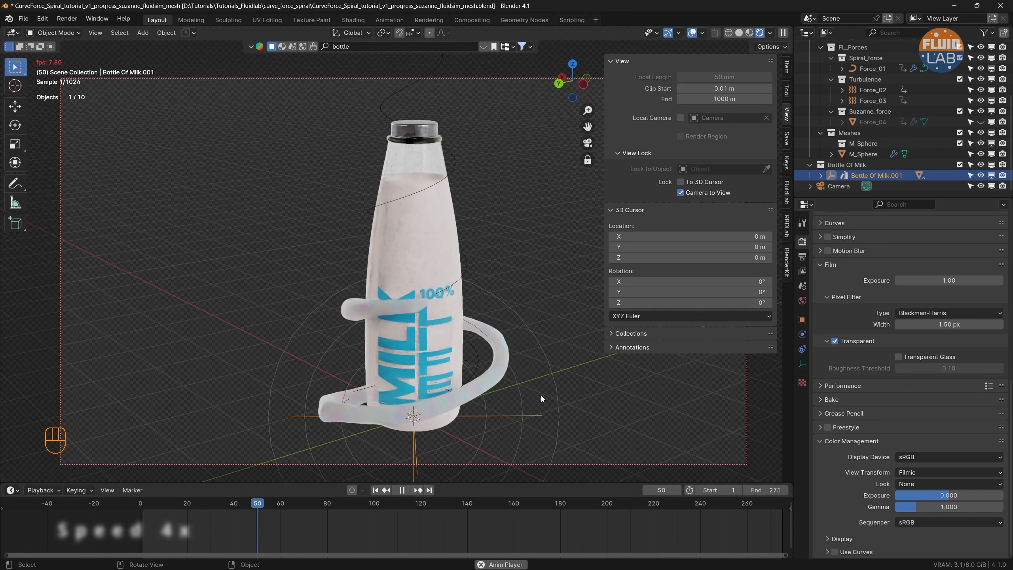